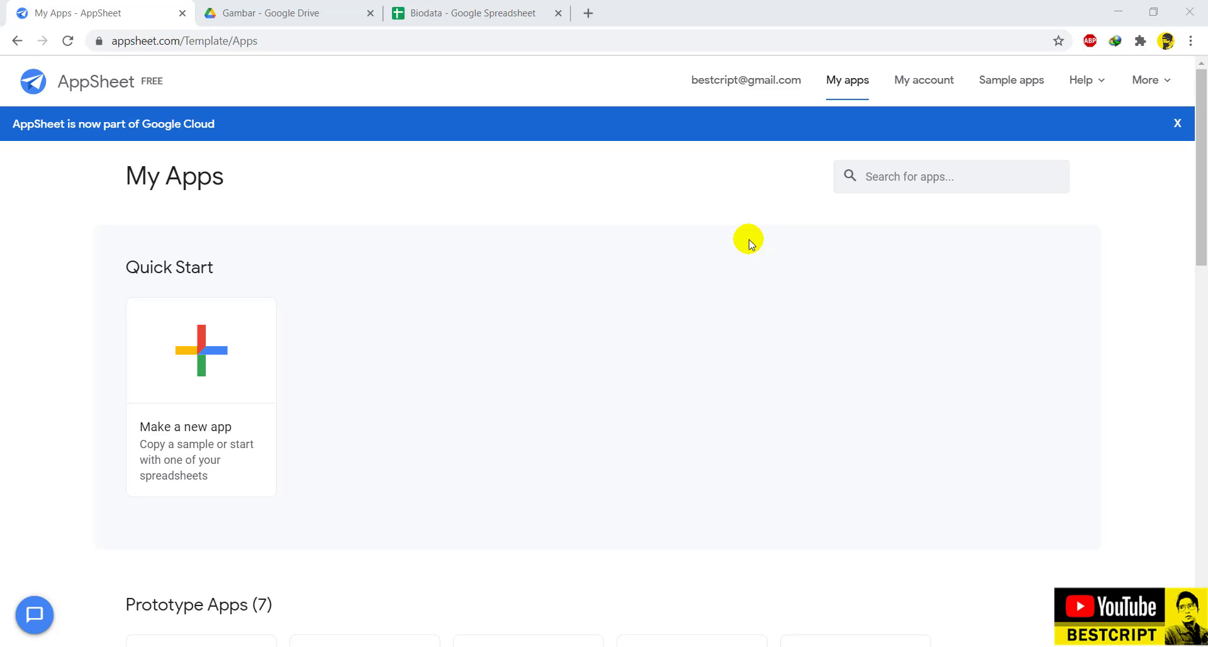
Switch to the Biodata spreadsheet, rename it BiodataDB, and review the headers of its Mahasiswa sheet.
{"action": "left_click", "coordinate": [482, 14]}
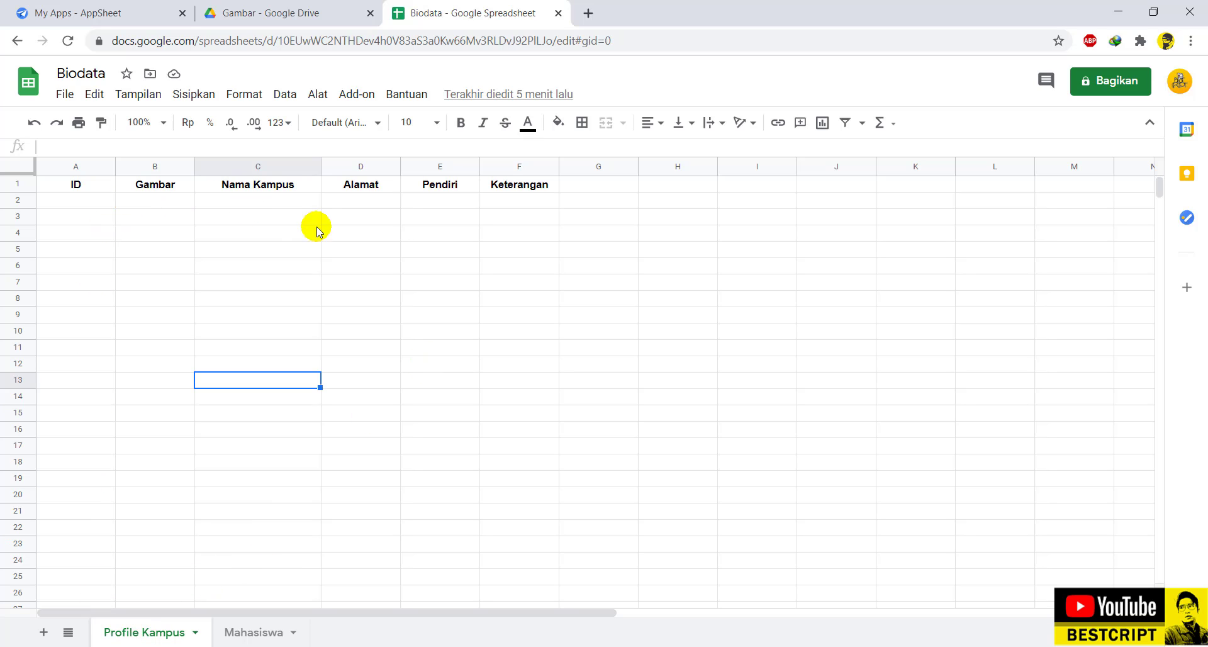
{"action": "left_click", "coordinate": [76, 73]}
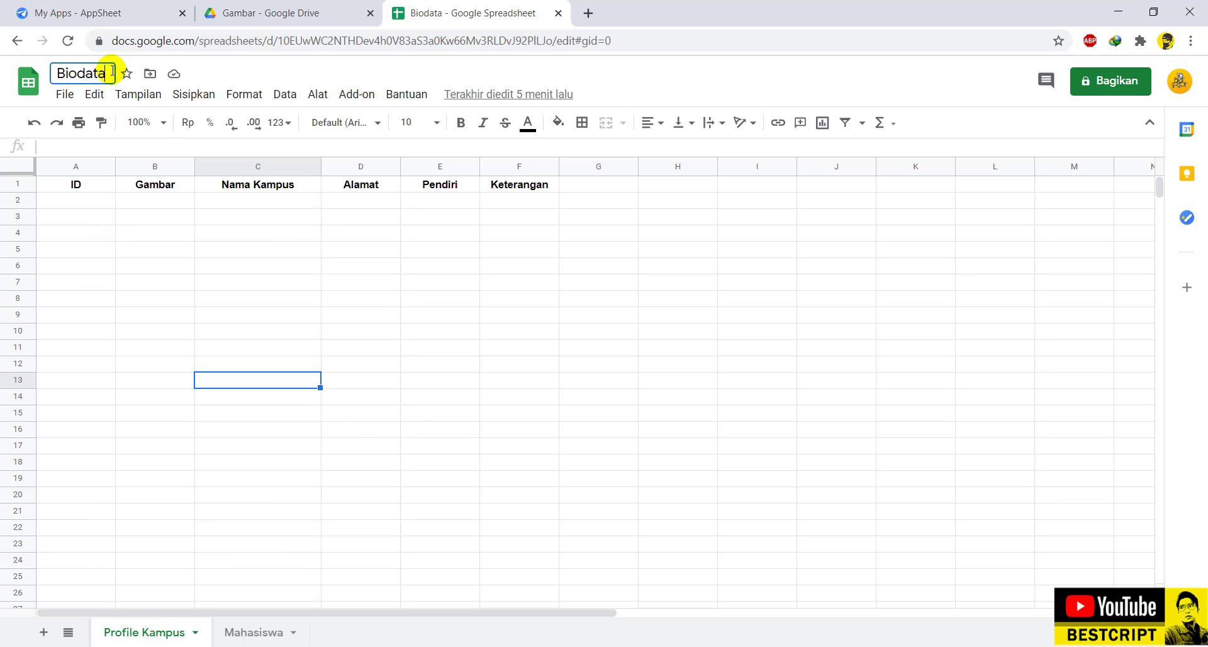
{"action": "type", "text": "DB"}
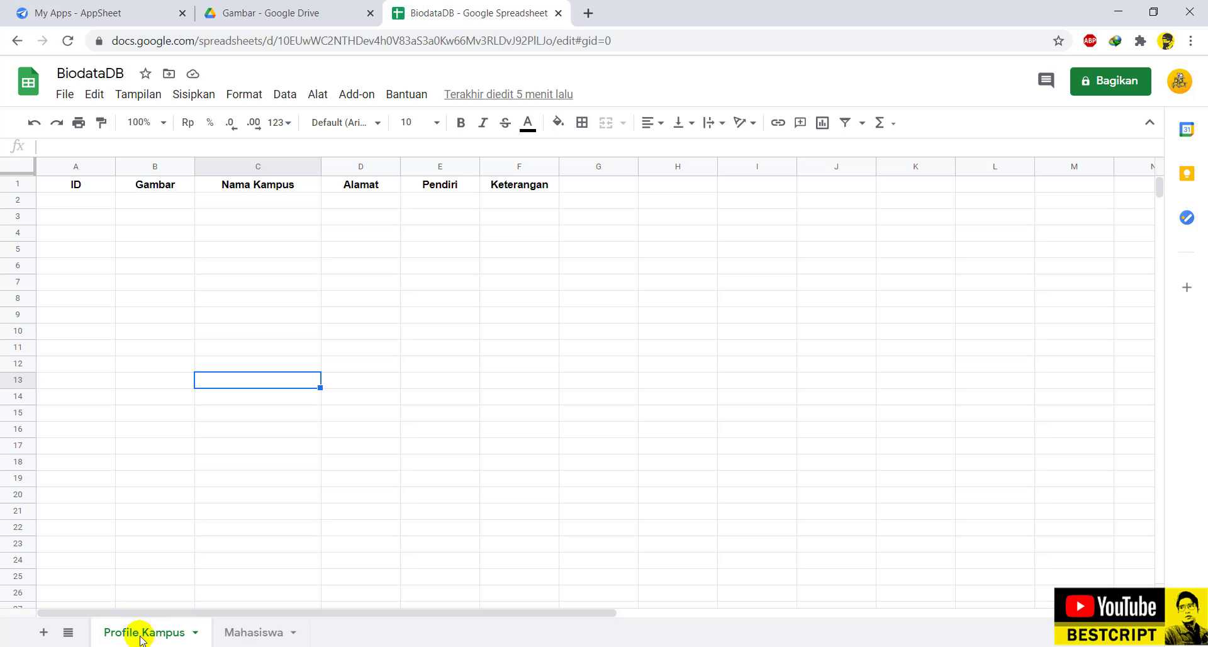
{"action": "left_click", "coordinate": [263, 633]}
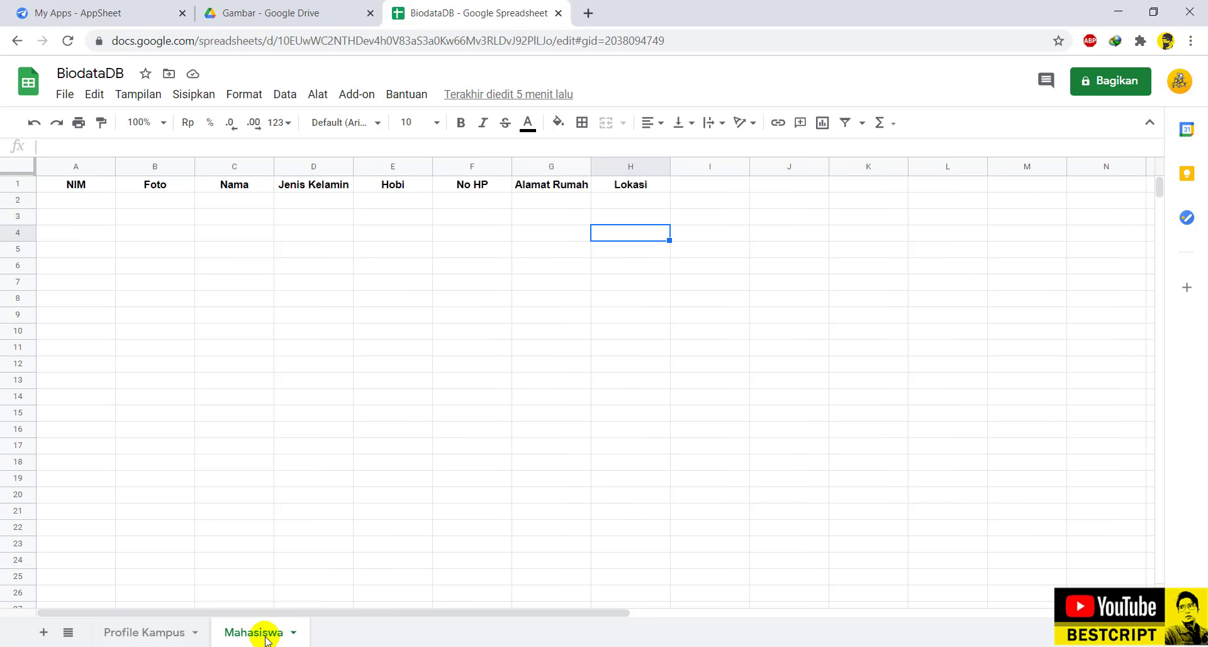
{"action": "left_click", "coordinate": [110, 633]}
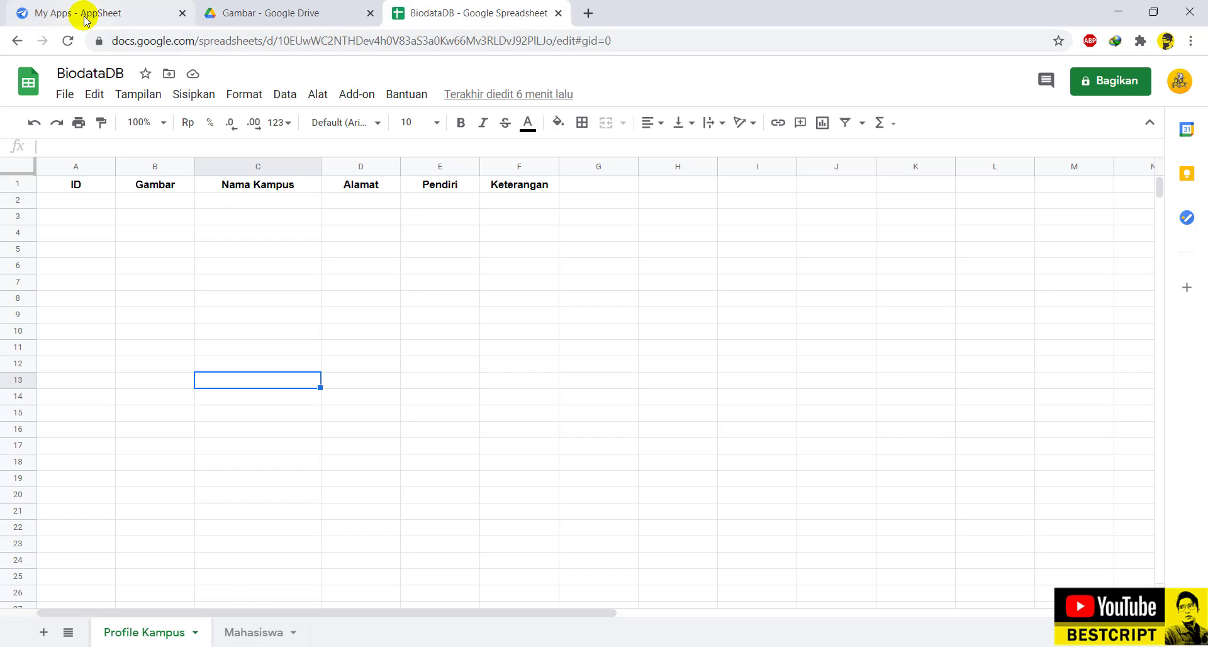
In AppSheet, start a new app from your own data, named Biodata, with the category Other.
{"action": "left_click", "coordinate": [28, 12]}
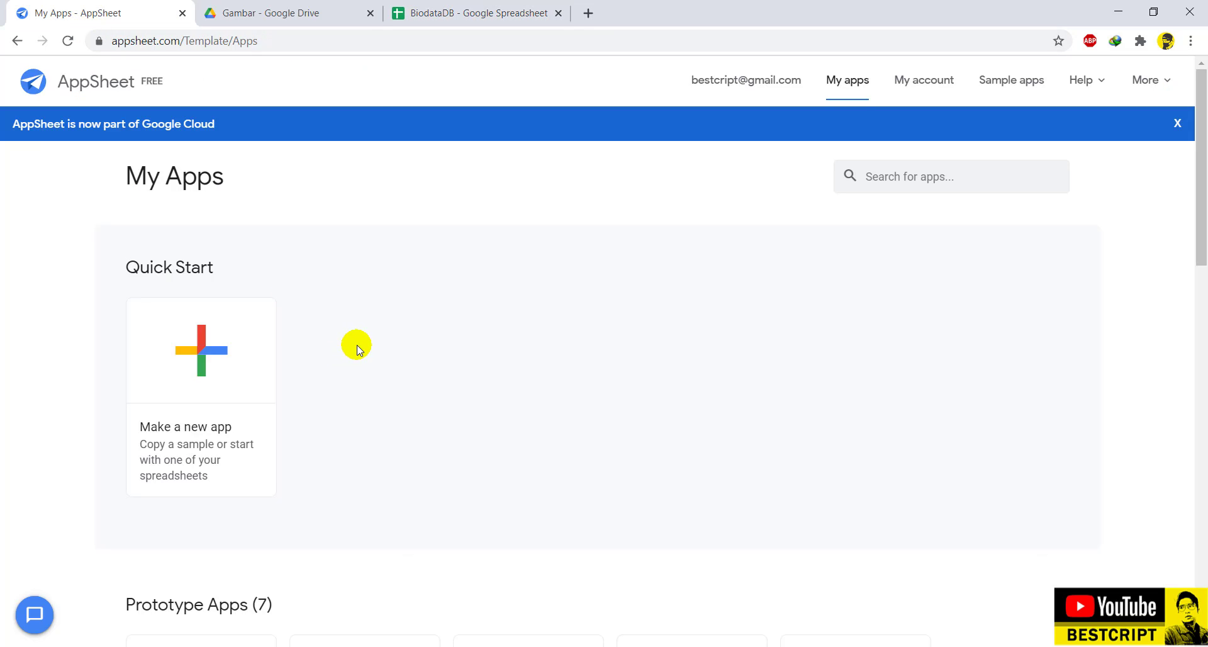
{"action": "scroll", "coordinate": [345, 332], "scroll_direction": "down", "scroll_amount": 3}
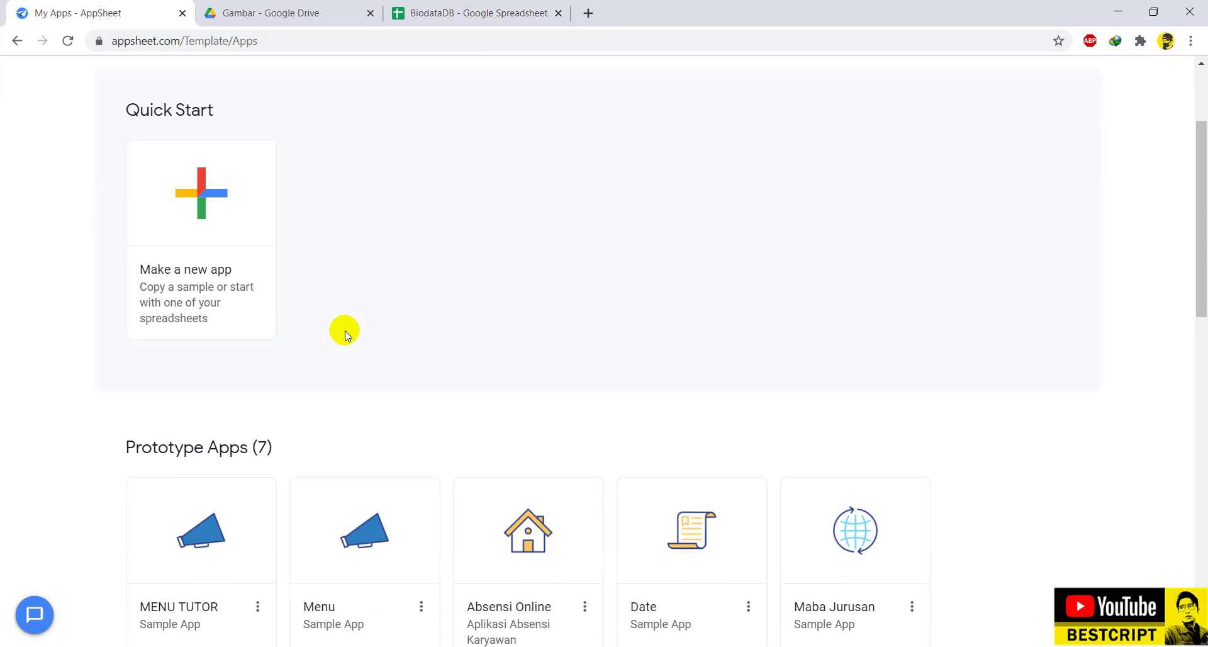
{"action": "left_click", "coordinate": [206, 189]}
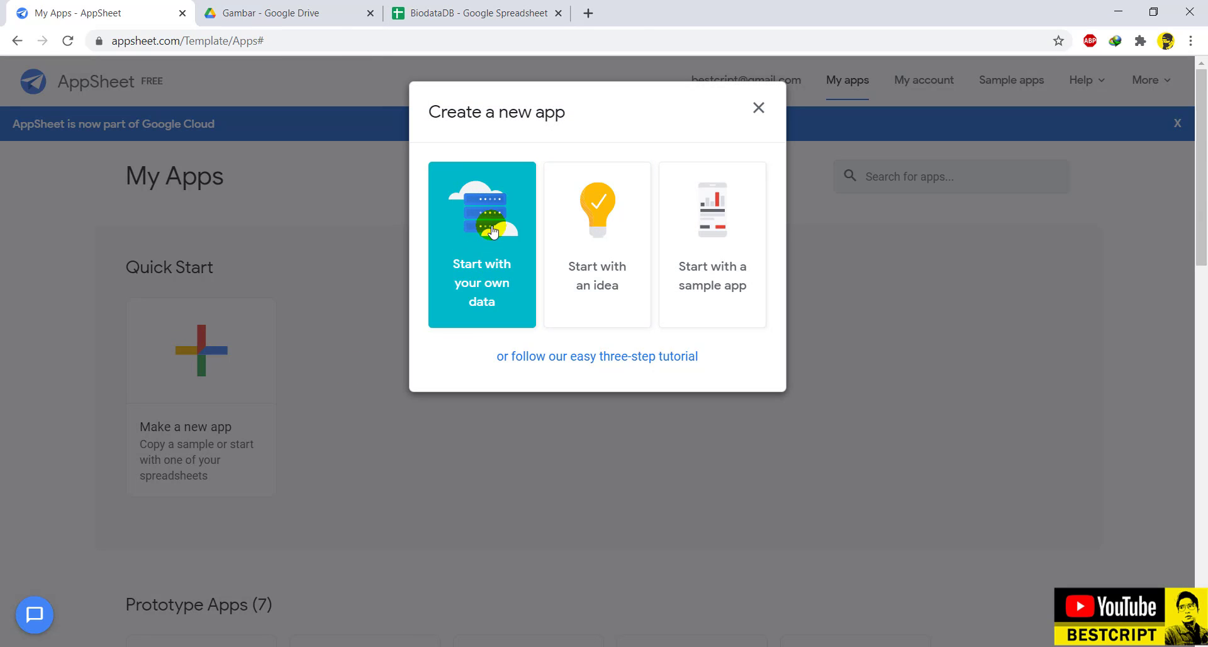
{"action": "left_click", "coordinate": [493, 225]}
{"action": "left_click_drag", "start_coordinate": [531, 200], "coordinate": [394, 203]}
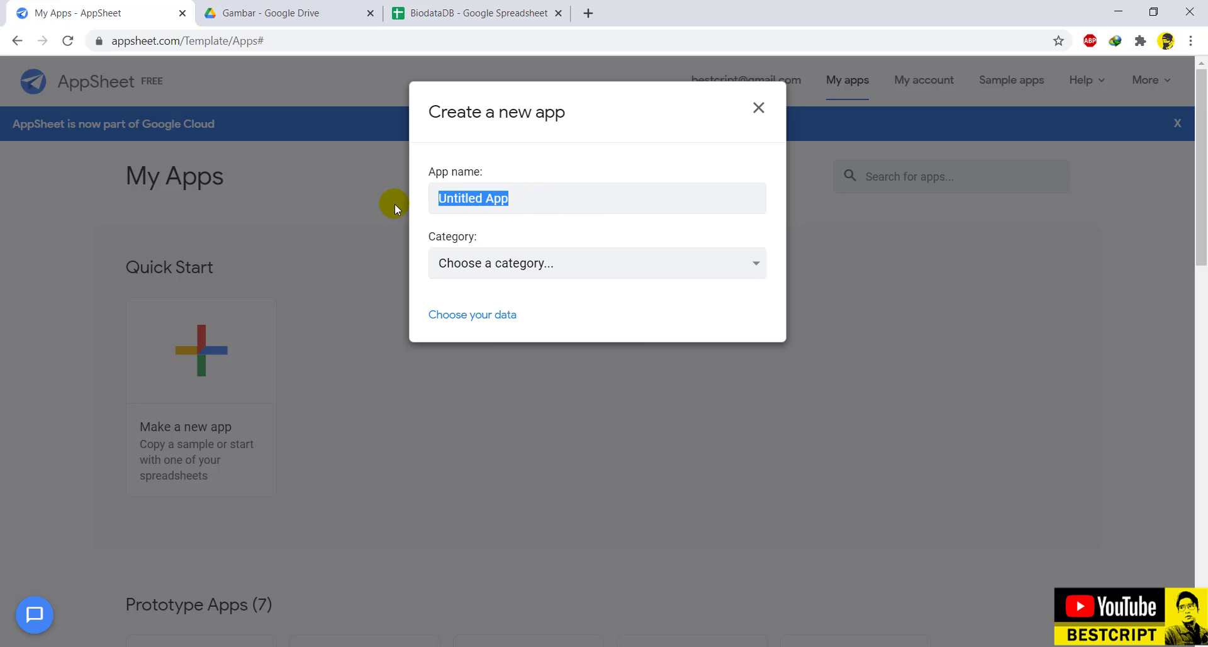
{"action": "type", "text": "Biodata"}
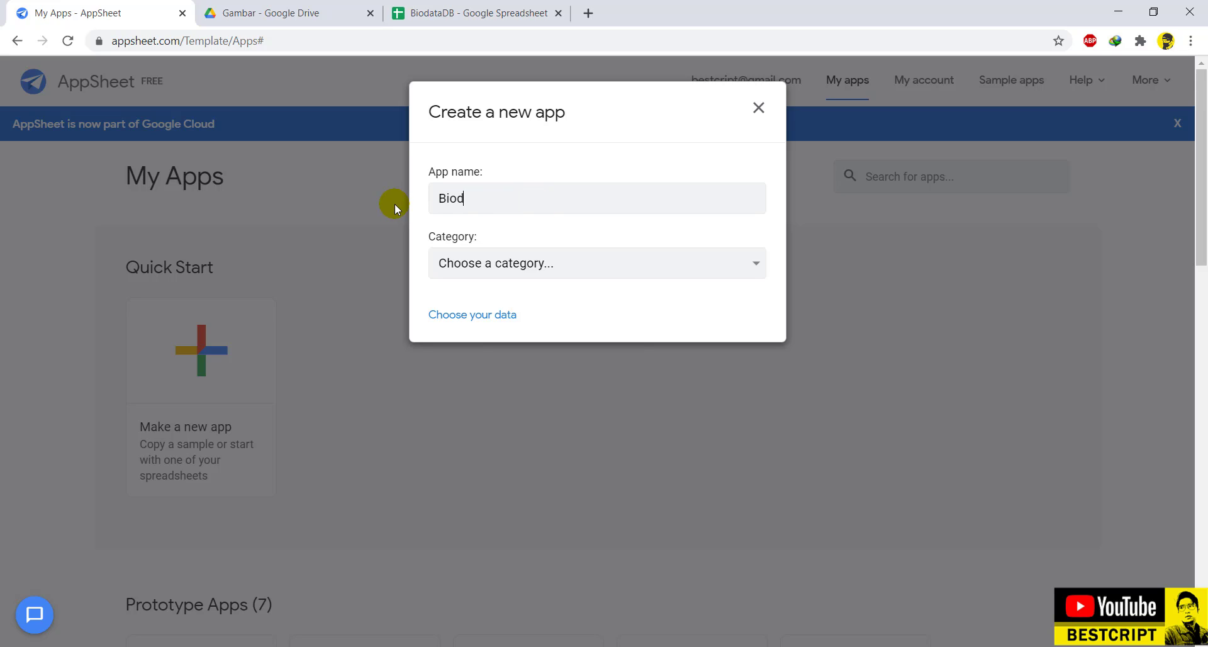
{"action": "left_click", "coordinate": [513, 267]}
{"action": "scroll", "coordinate": [456, 567], "scroll_direction": "down", "scroll_amount": 3}
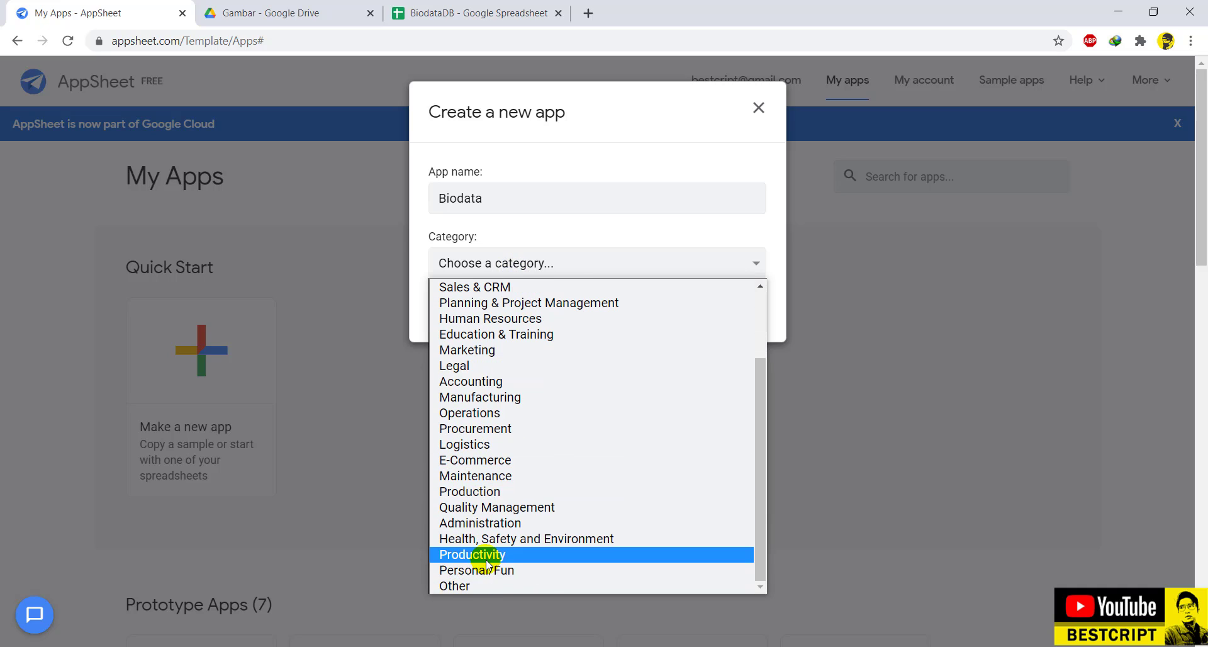
{"action": "left_click", "coordinate": [450, 587]}
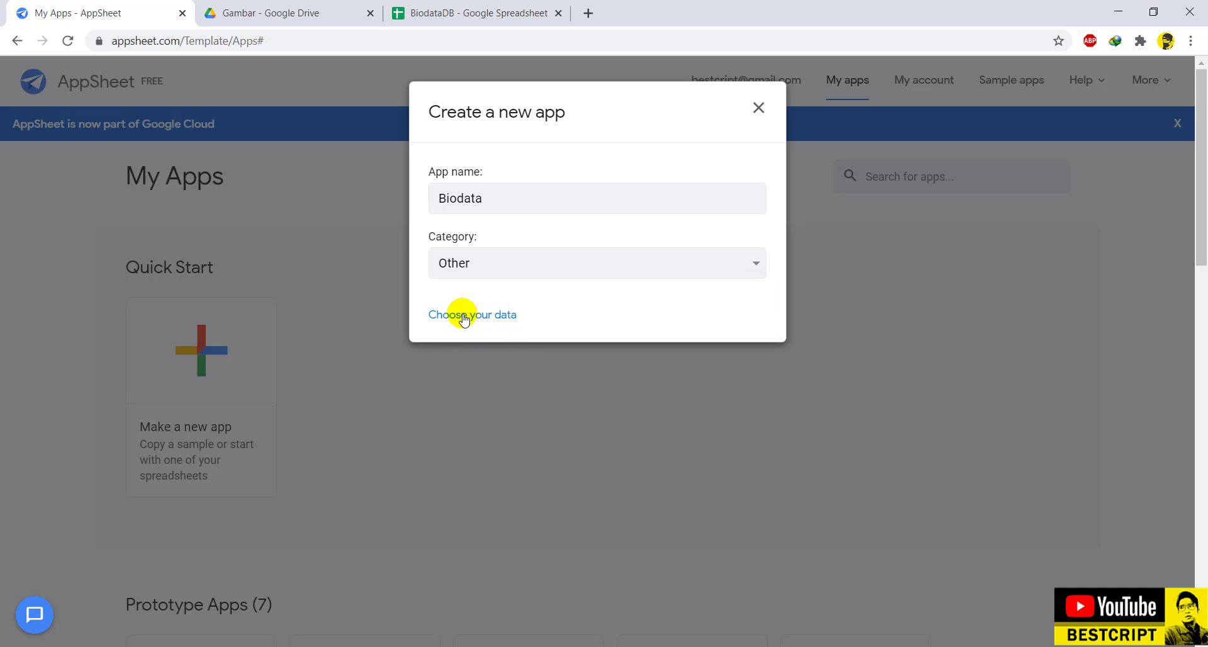
Choose the BiodataDB spreadsheet from Google Drive as the new app's data source.
{"action": "left_click", "coordinate": [466, 314]}
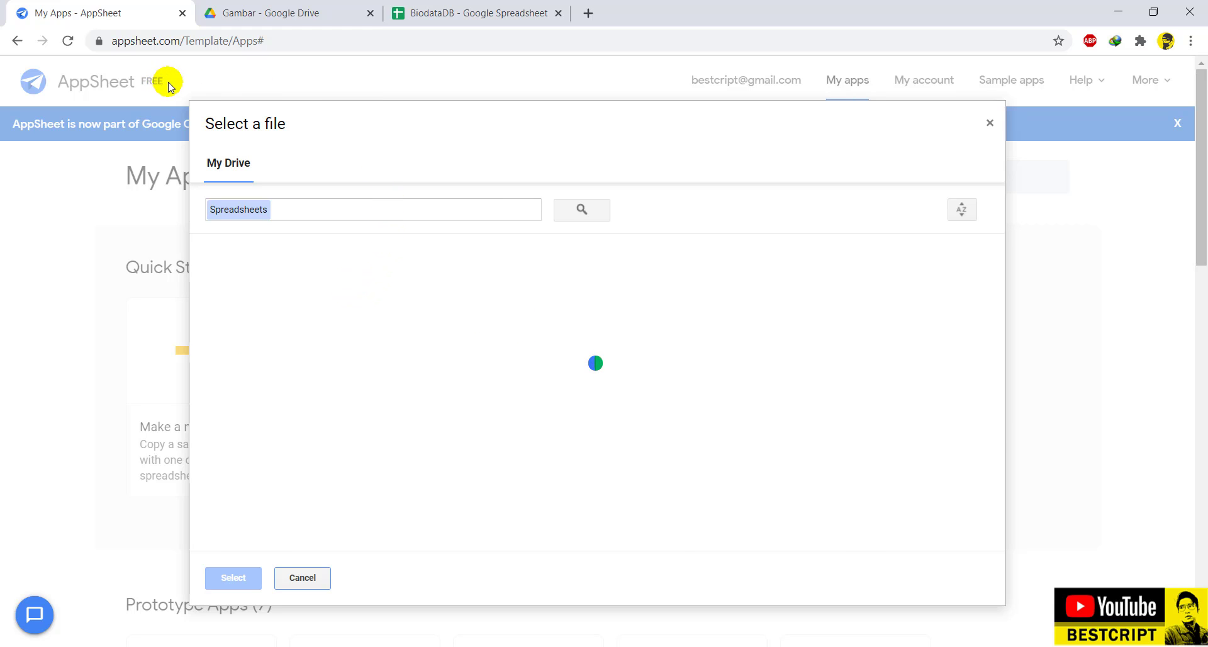
{"action": "scroll", "coordinate": [352, 404], "scroll_direction": "down", "scroll_amount": 3}
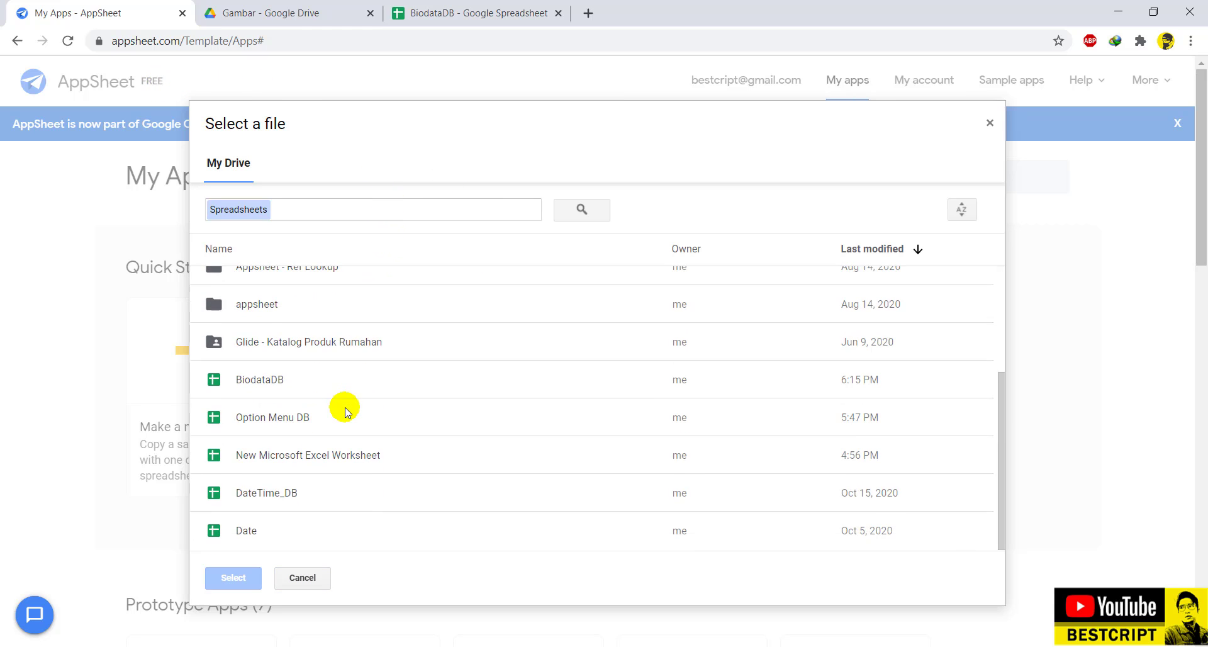
{"action": "left_click", "coordinate": [252, 385]}
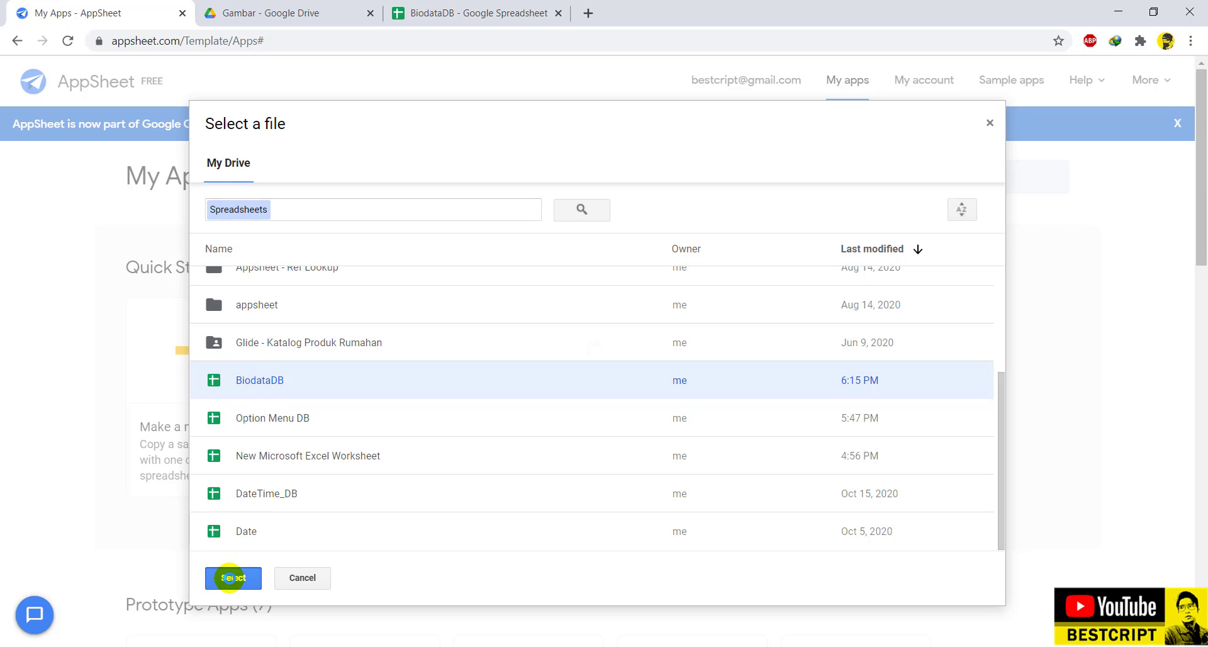
{"action": "left_click", "coordinate": [229, 577]}
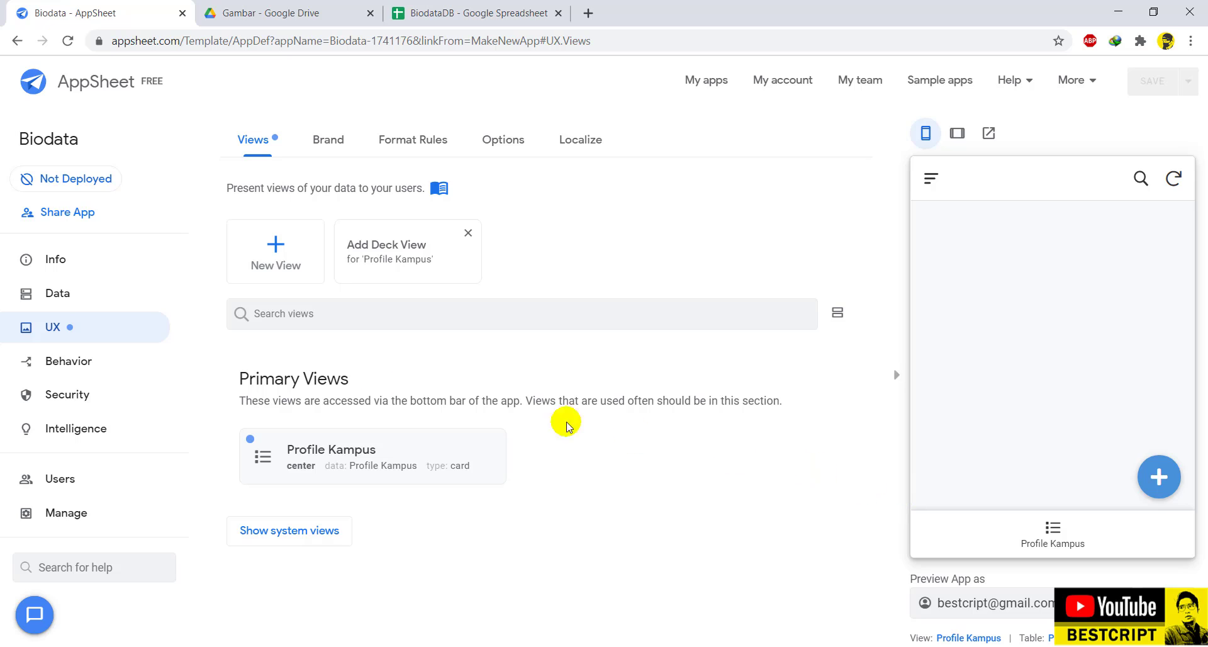
Add a new view named Mahasiswa to the app and check which tables it offers as data.
{"action": "left_click", "coordinate": [421, 11]}
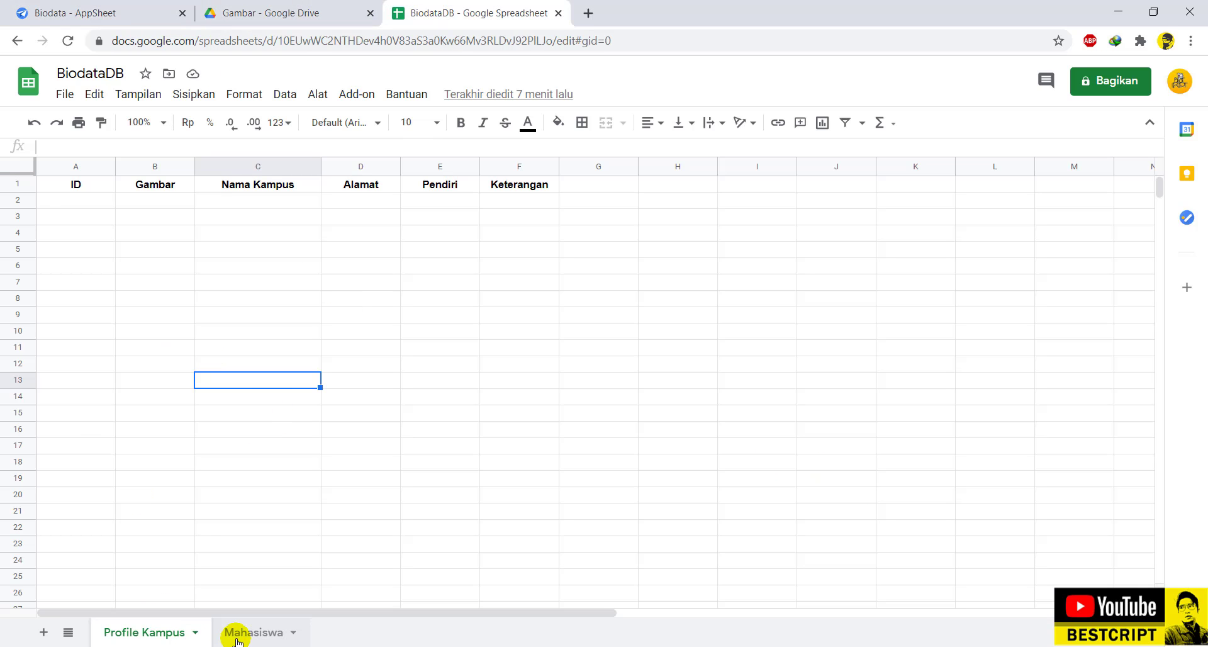
{"action": "left_click", "coordinate": [94, 11]}
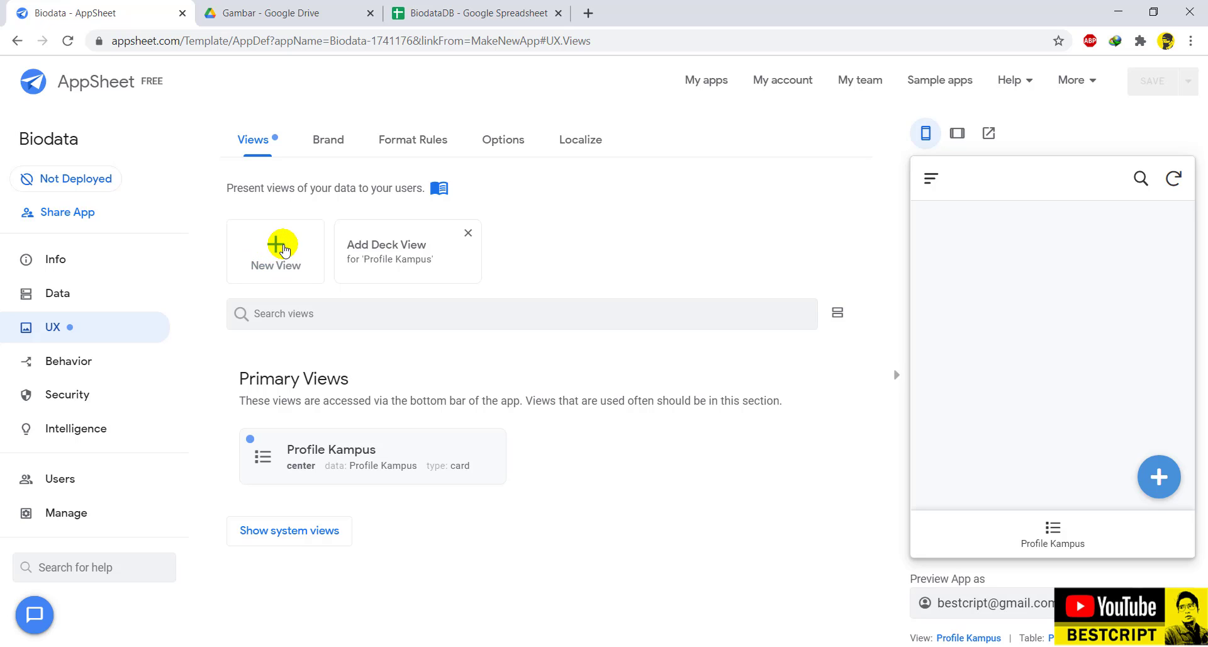
{"action": "left_click", "coordinate": [283, 250]}
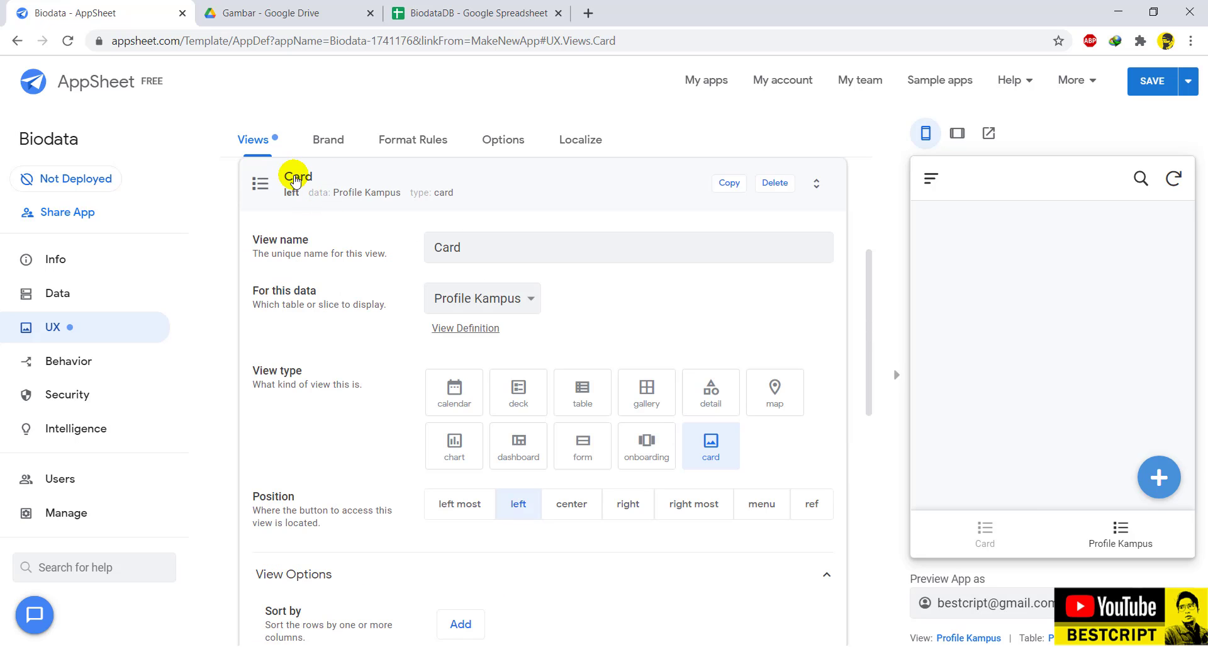
{"action": "left_click_drag", "start_coordinate": [460, 241], "coordinate": [411, 250]}
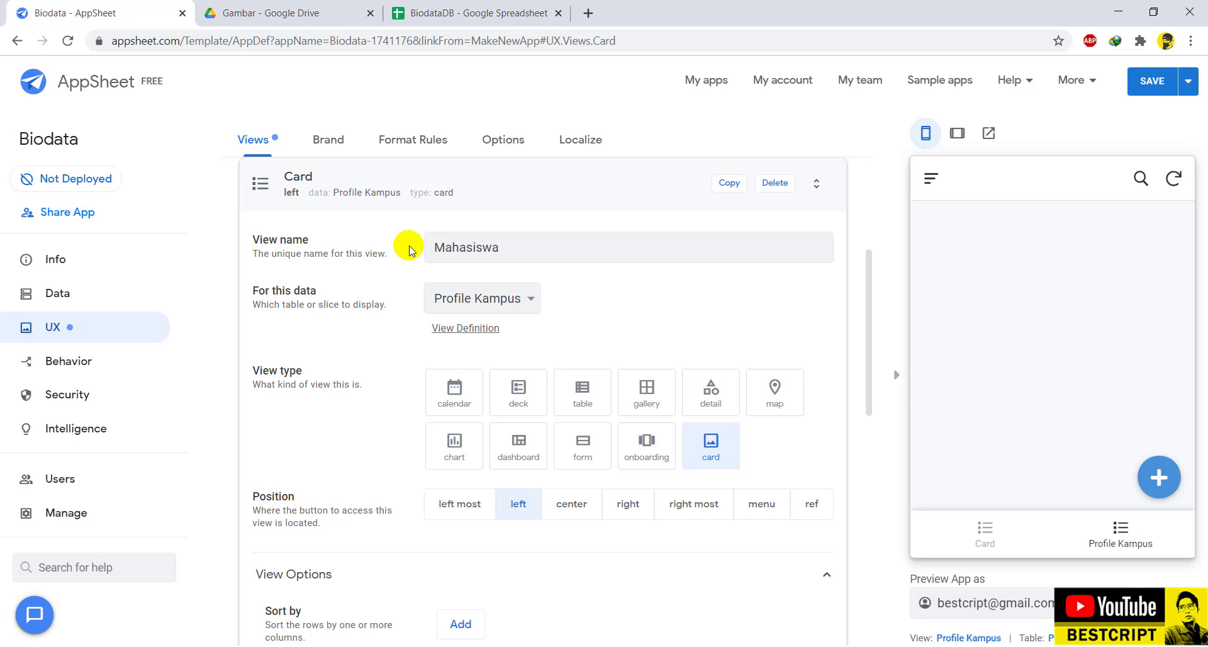
{"action": "left_click", "coordinate": [475, 299]}
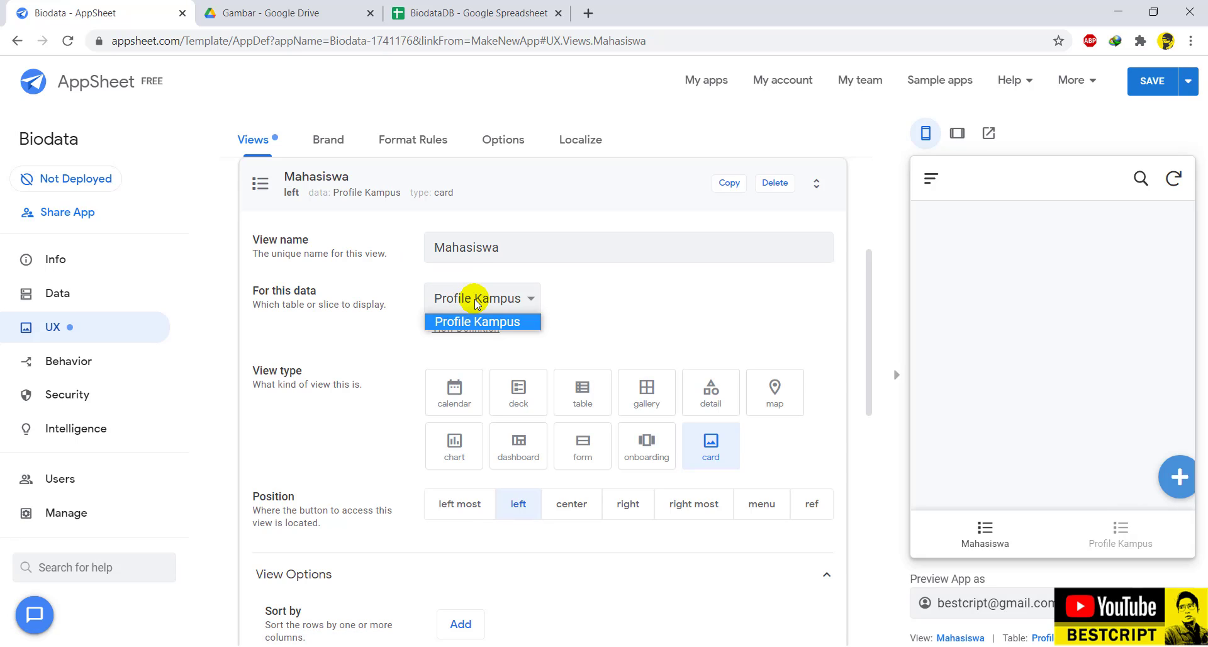
{"action": "left_click", "coordinate": [475, 301]}
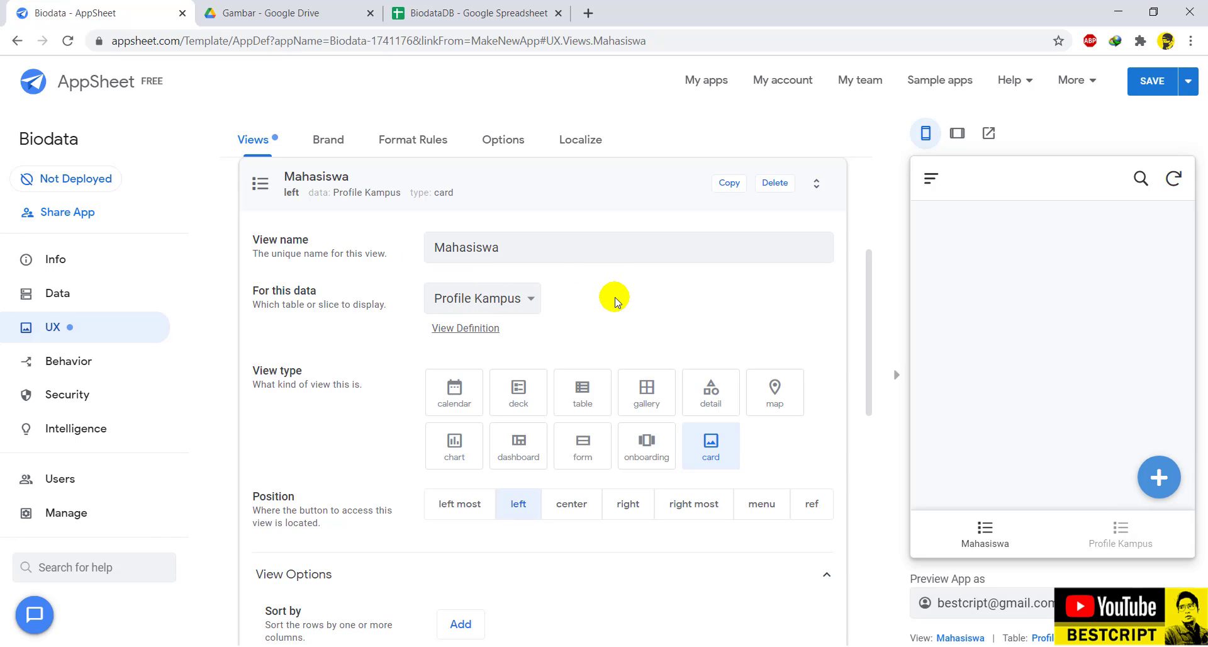
Compare the entry forms of the Profile Kampus and Mahasiswa views in the app preview.
{"action": "left_click", "coordinate": [985, 529]}
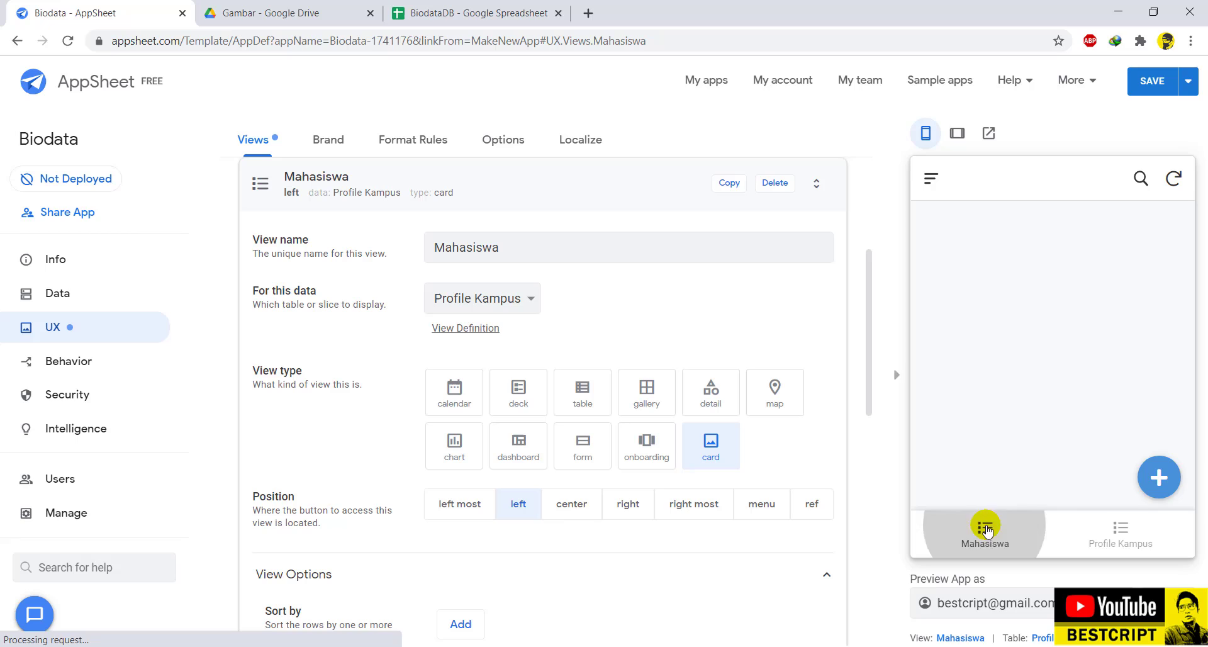
{"action": "left_click", "coordinate": [1124, 532]}
{"action": "left_click", "coordinate": [1159, 476]}
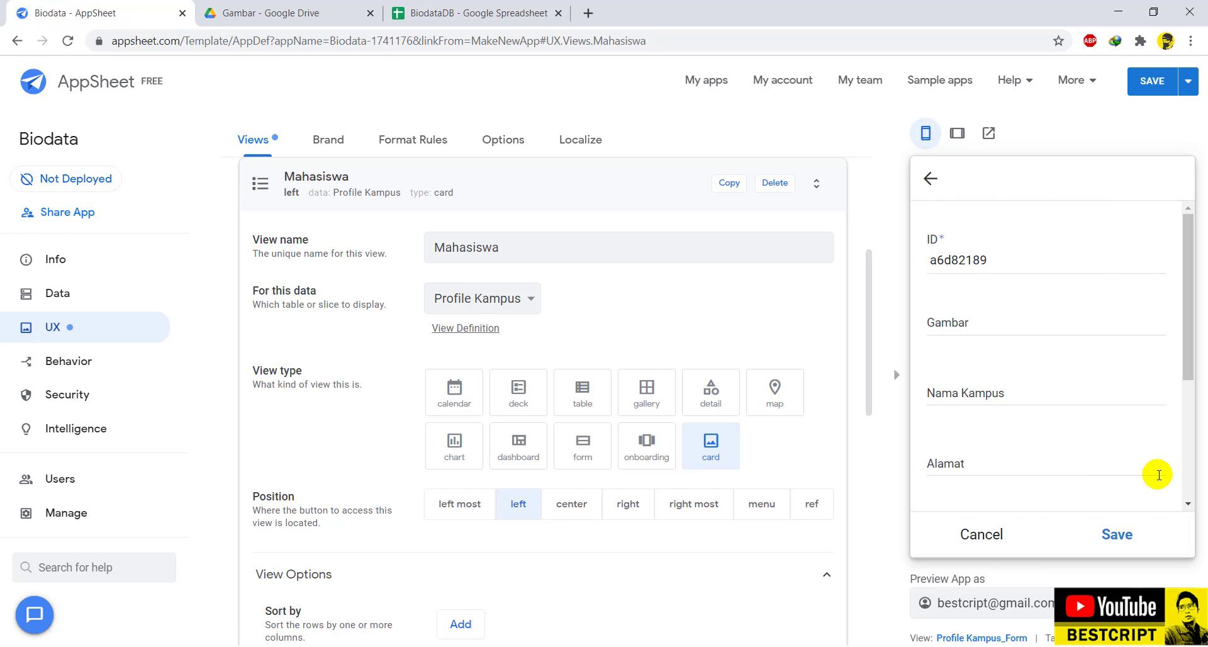
{"action": "left_click", "coordinate": [930, 178]}
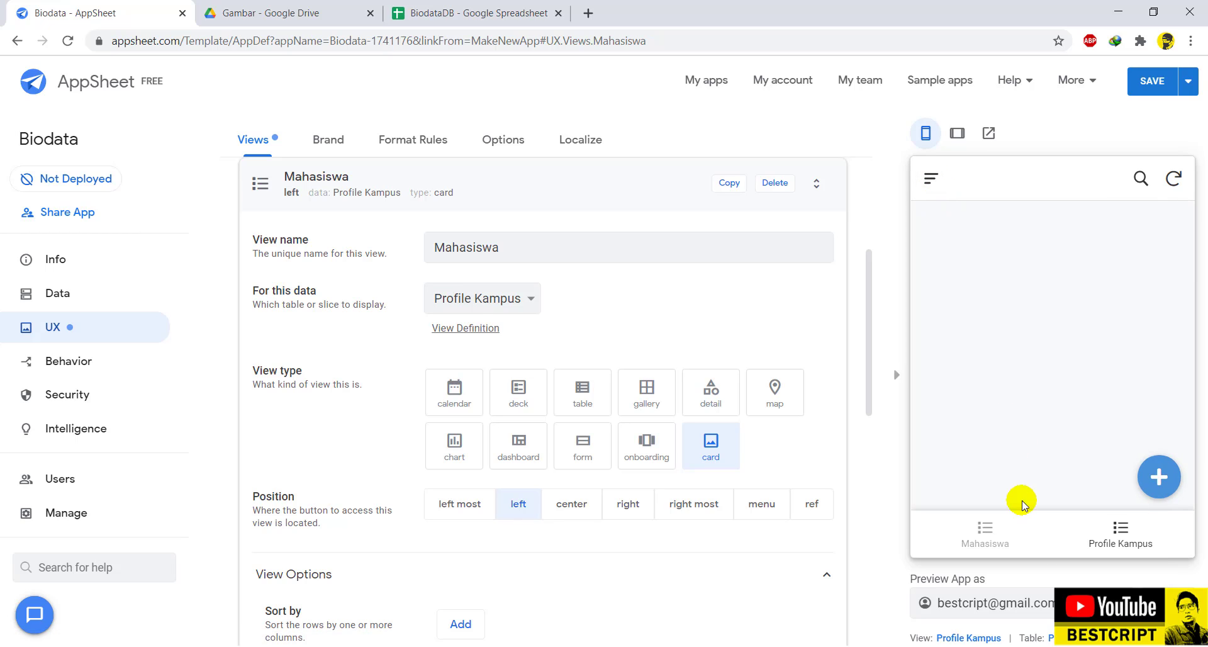
{"action": "left_click", "coordinate": [1003, 533]}
{"action": "left_click", "coordinate": [1158, 477]}
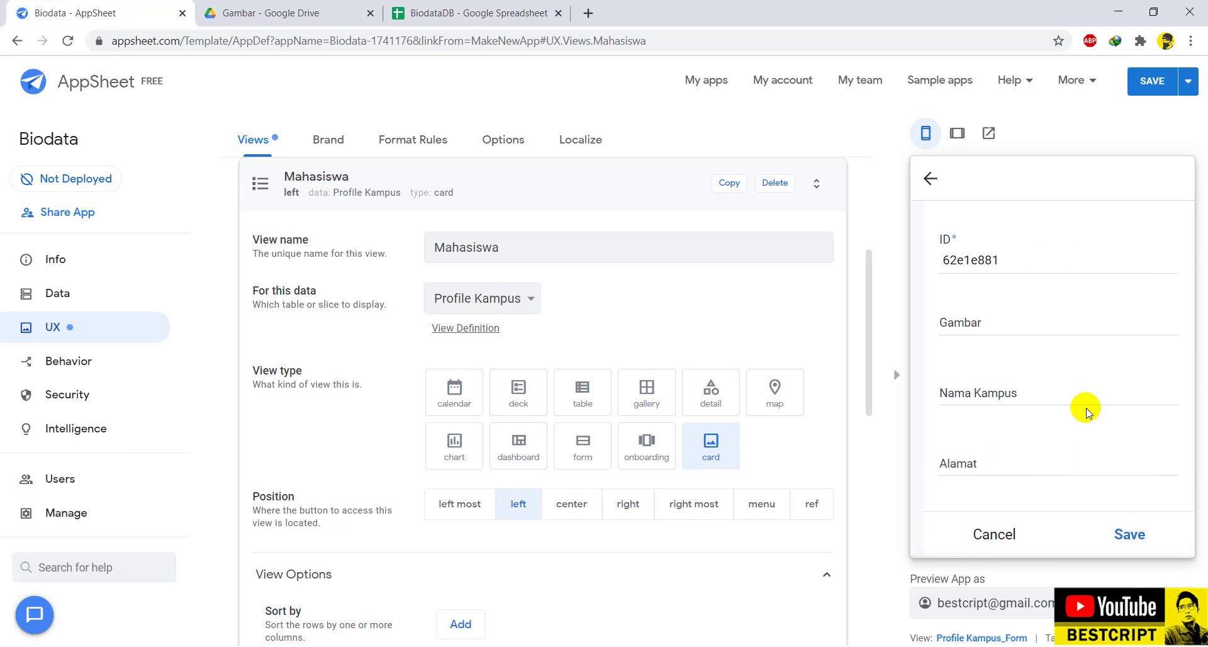
{"action": "left_click", "coordinate": [931, 180]}
Recheck the data choices in the Mahasiswa view's settings and open the app's list of data tables.
{"action": "scroll", "coordinate": [572, 329], "scroll_direction": "up", "scroll_amount": 3}
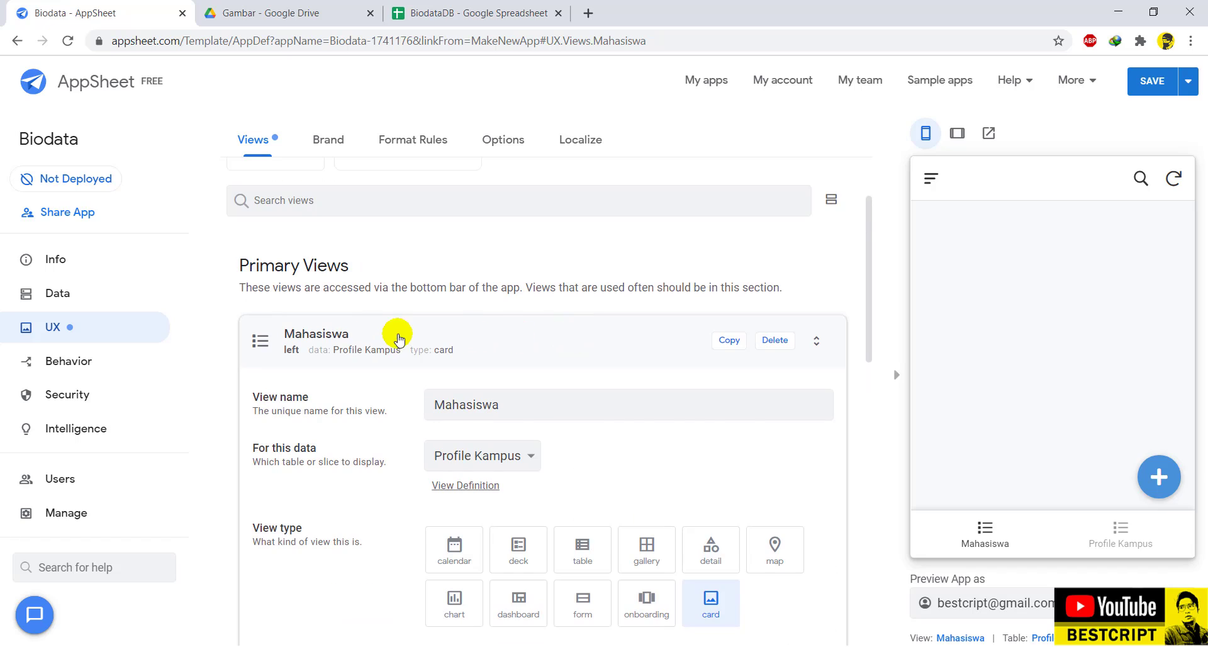
{"action": "left_click", "coordinate": [398, 339]}
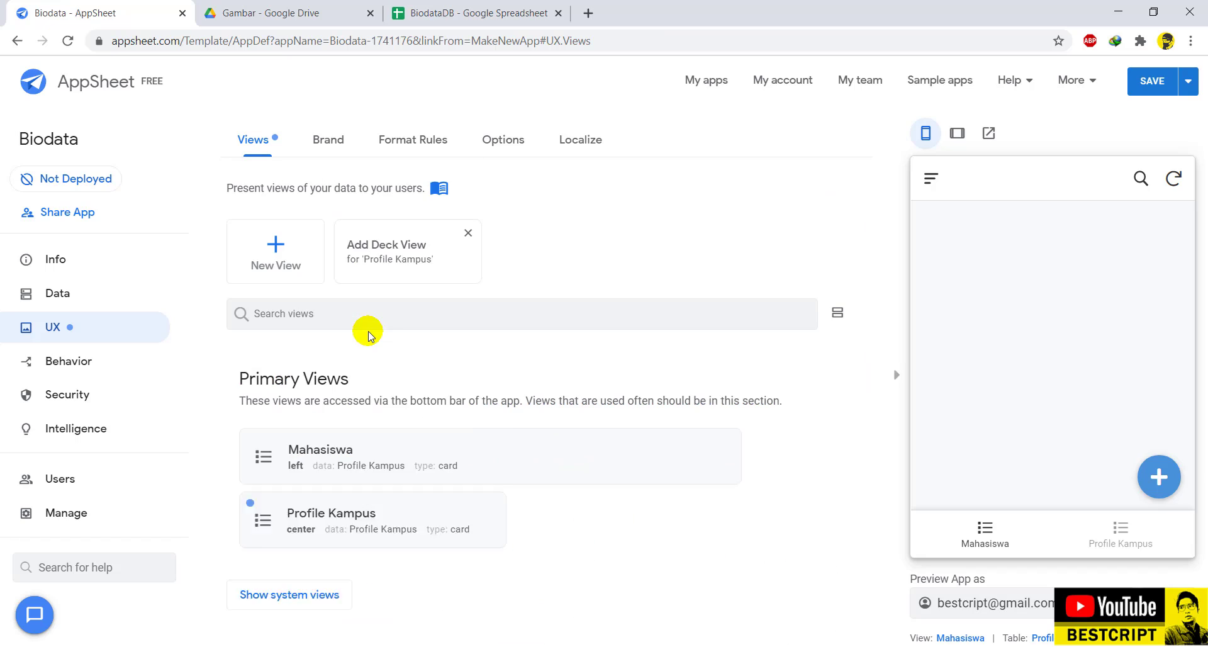
{"action": "left_click", "coordinate": [403, 460]}
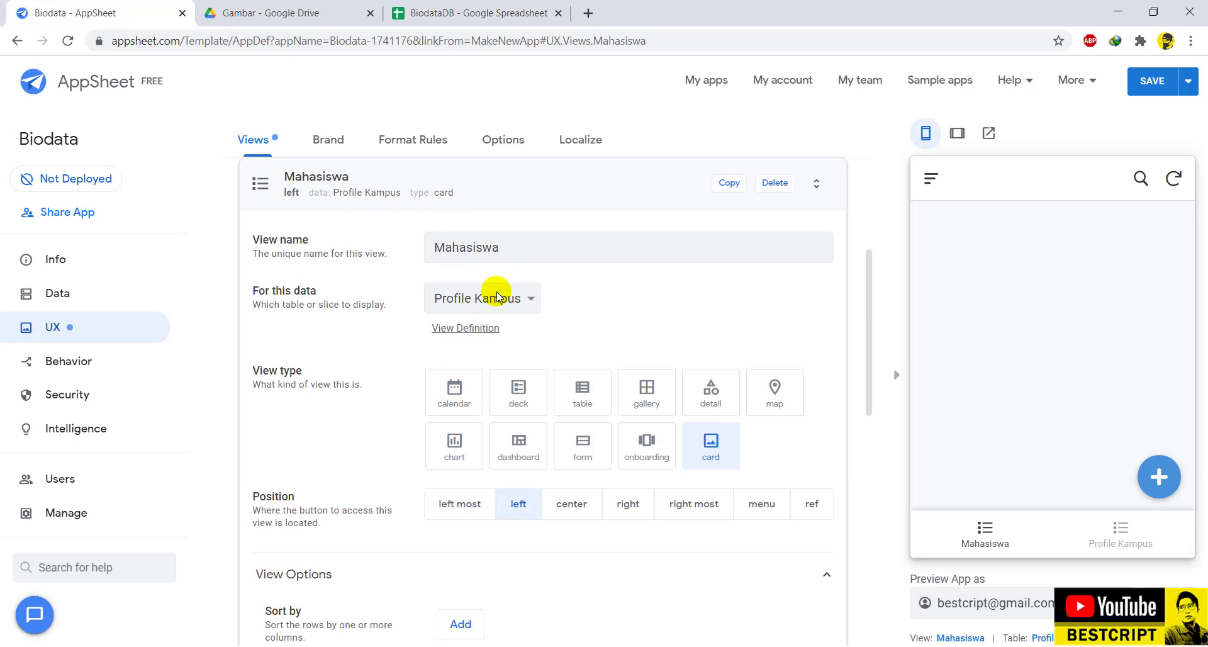
{"action": "left_click", "coordinate": [496, 296]}
{"action": "left_click", "coordinate": [496, 322]}
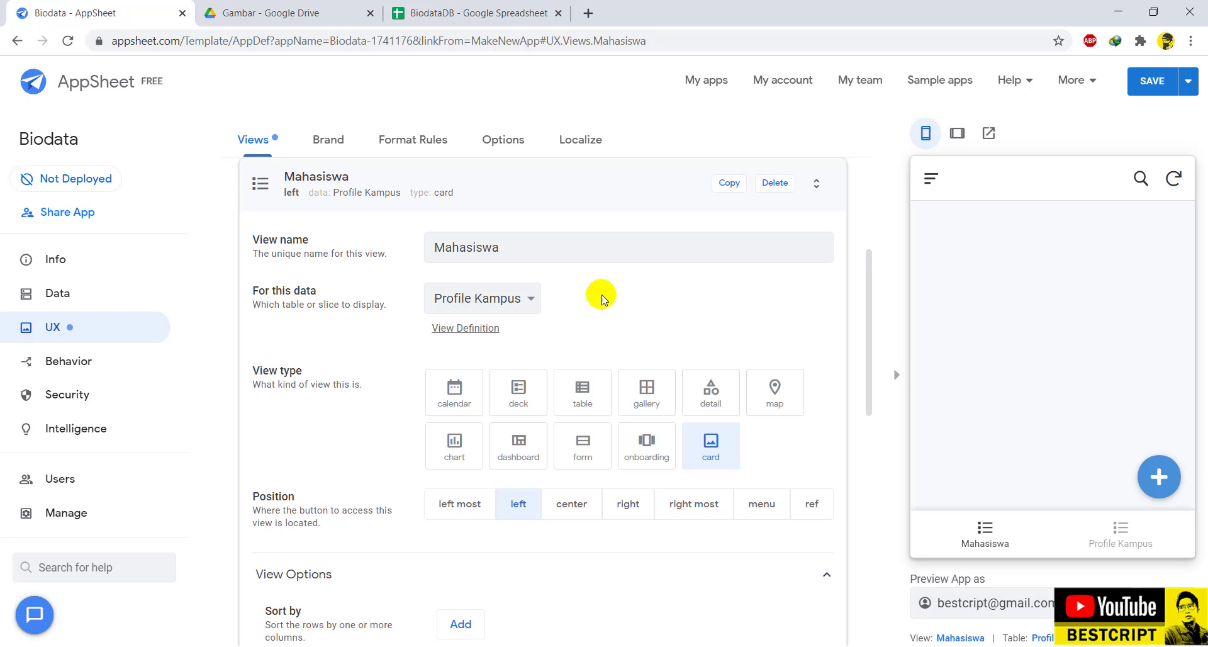
{"action": "left_click", "coordinate": [322, 178]}
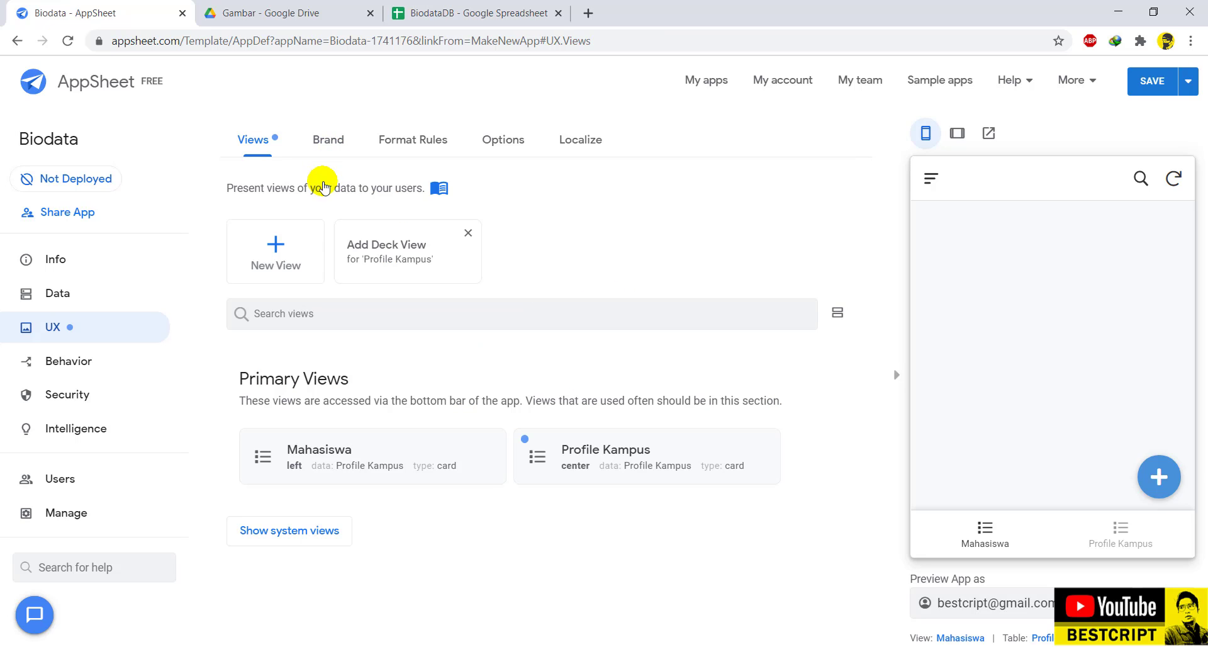
{"action": "left_click", "coordinate": [68, 301]}
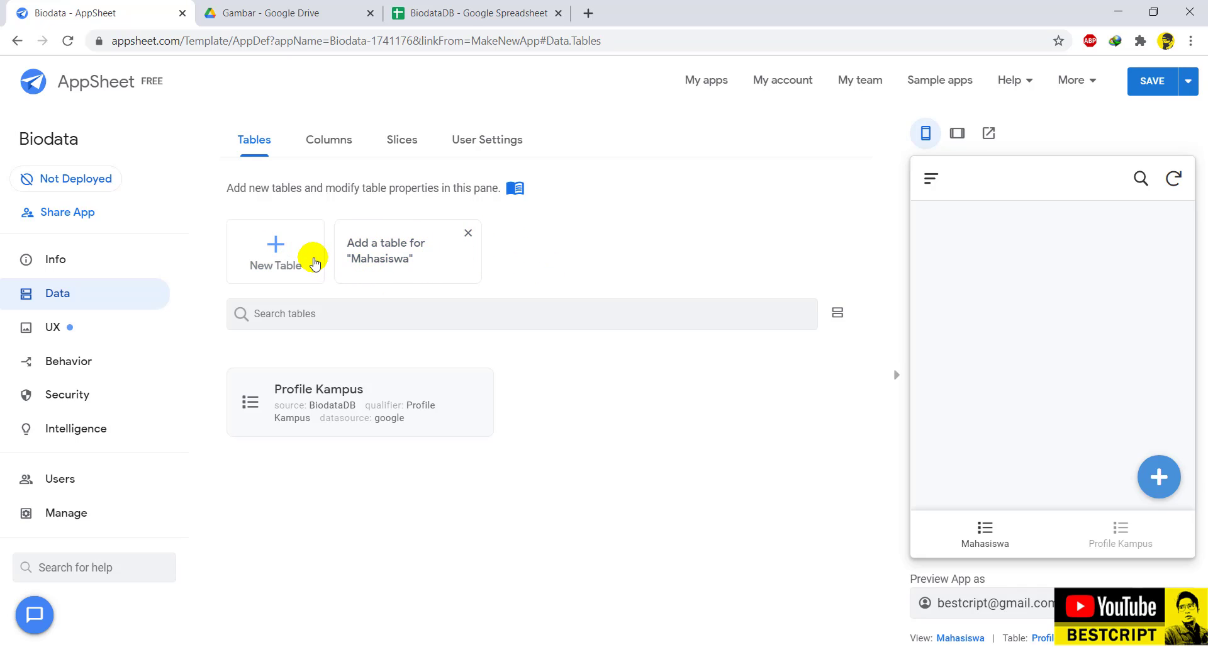
Switch to the BiodataDB spreadsheet and add a new sheet named Dosen.
{"action": "left_click", "coordinate": [472, 11]}
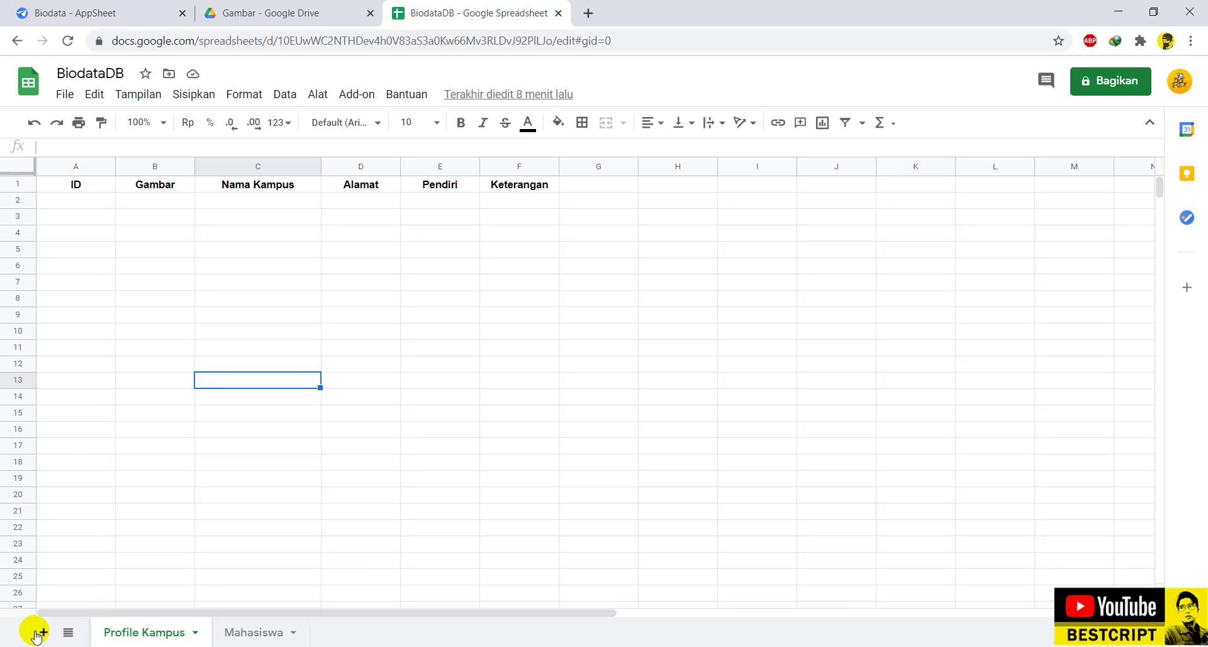
{"action": "left_click", "coordinate": [39, 633]}
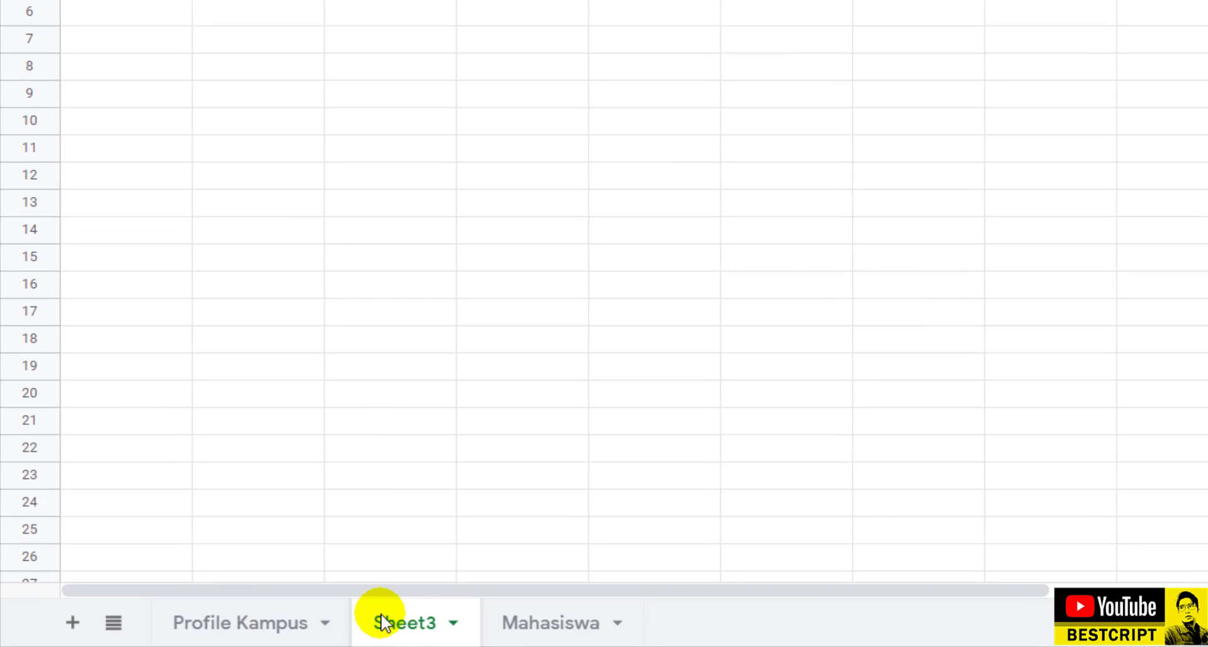
{"action": "double_click", "coordinate": [408, 637]}
{"action": "type", "text": "D"}
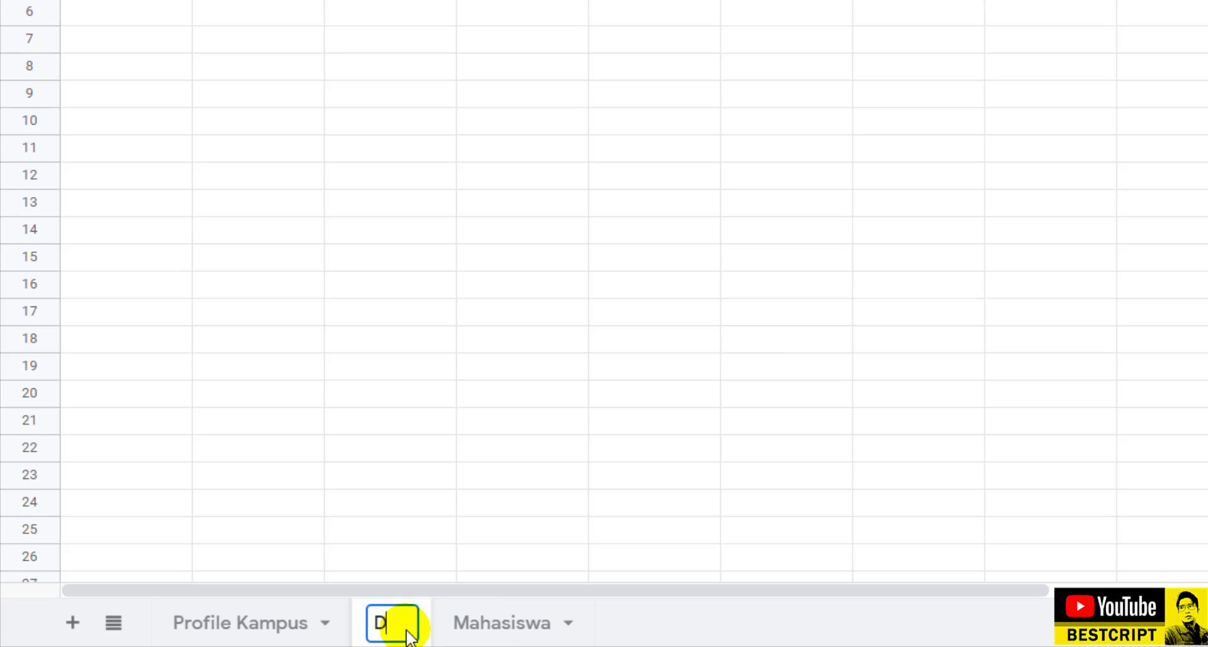
{"action": "type", "text": "osen"}
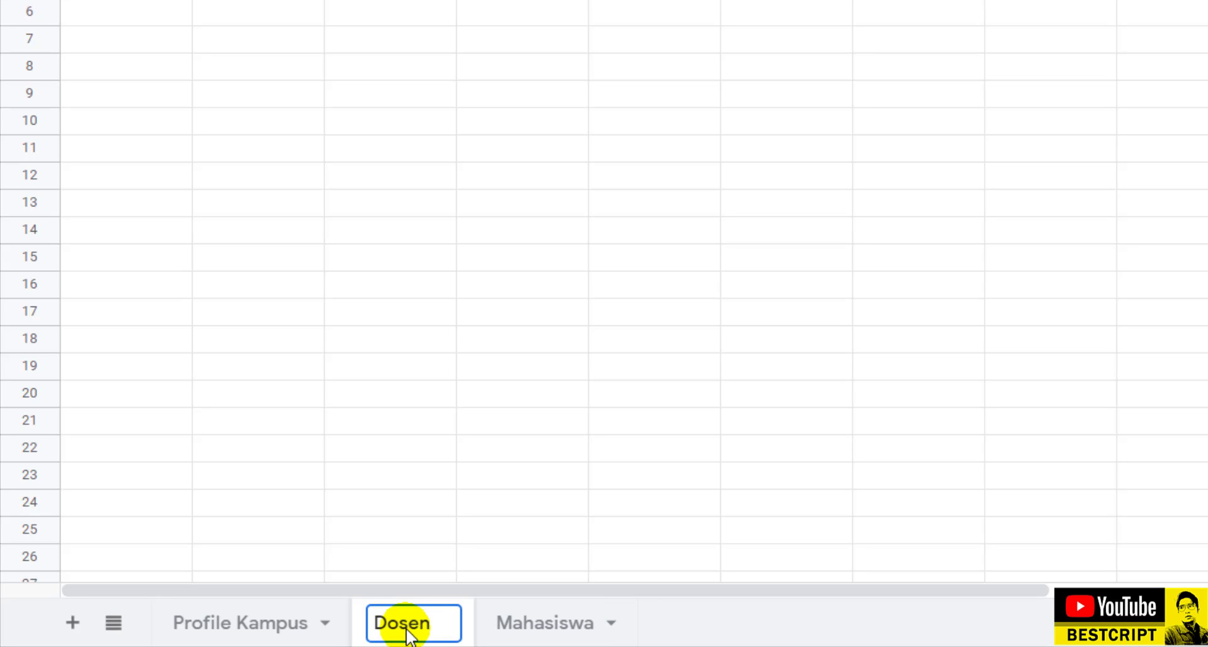
Enter the column headers NIDN in A1 and NAMA in B1 of the Dosen sheet.
{"action": "left_click", "coordinate": [98, 184]}
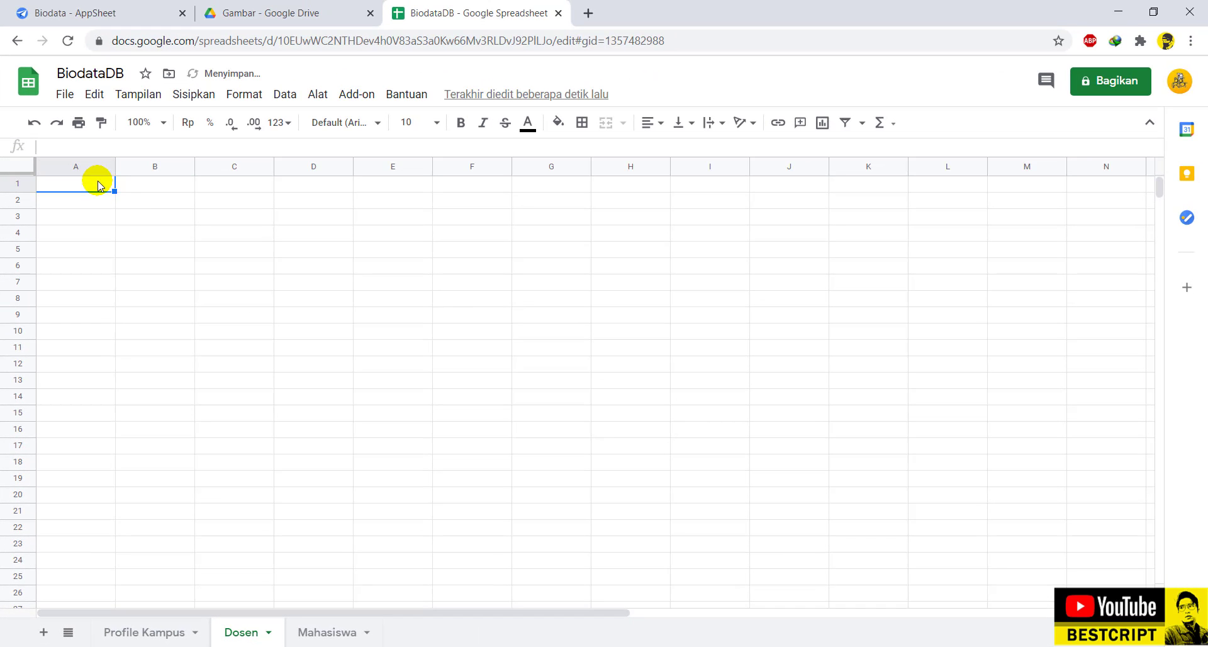
{"action": "type", "text": "NIDN"}
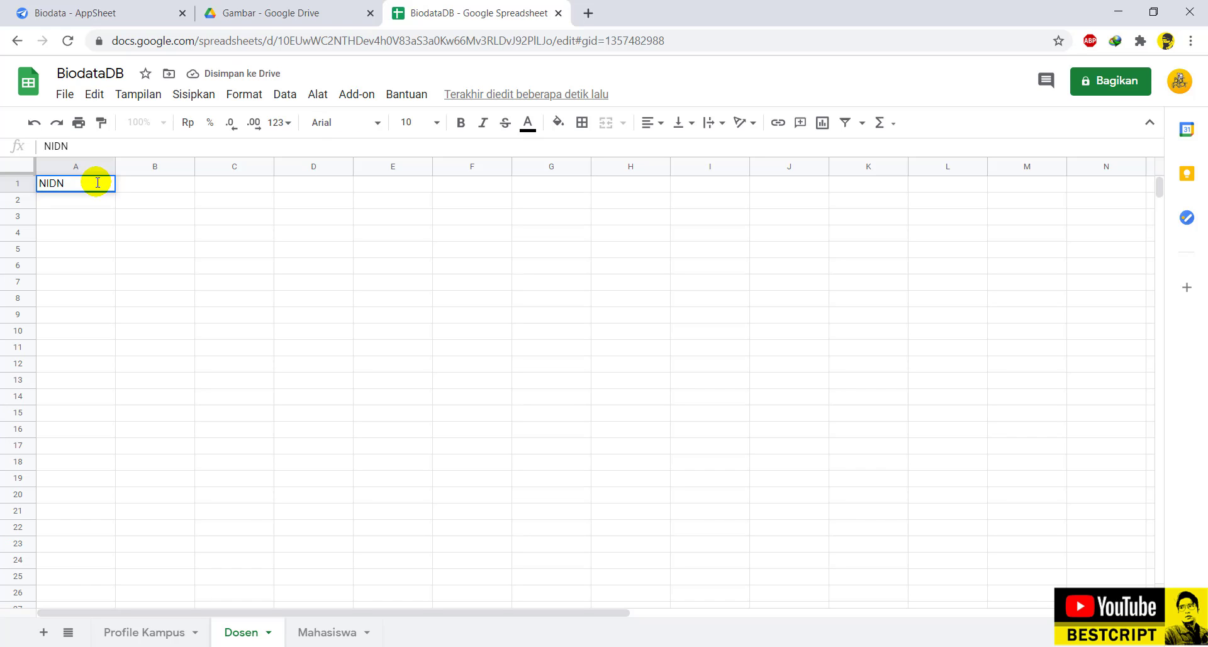
{"action": "left_click", "coordinate": [154, 190]}
{"action": "type", "text": "NAM"}
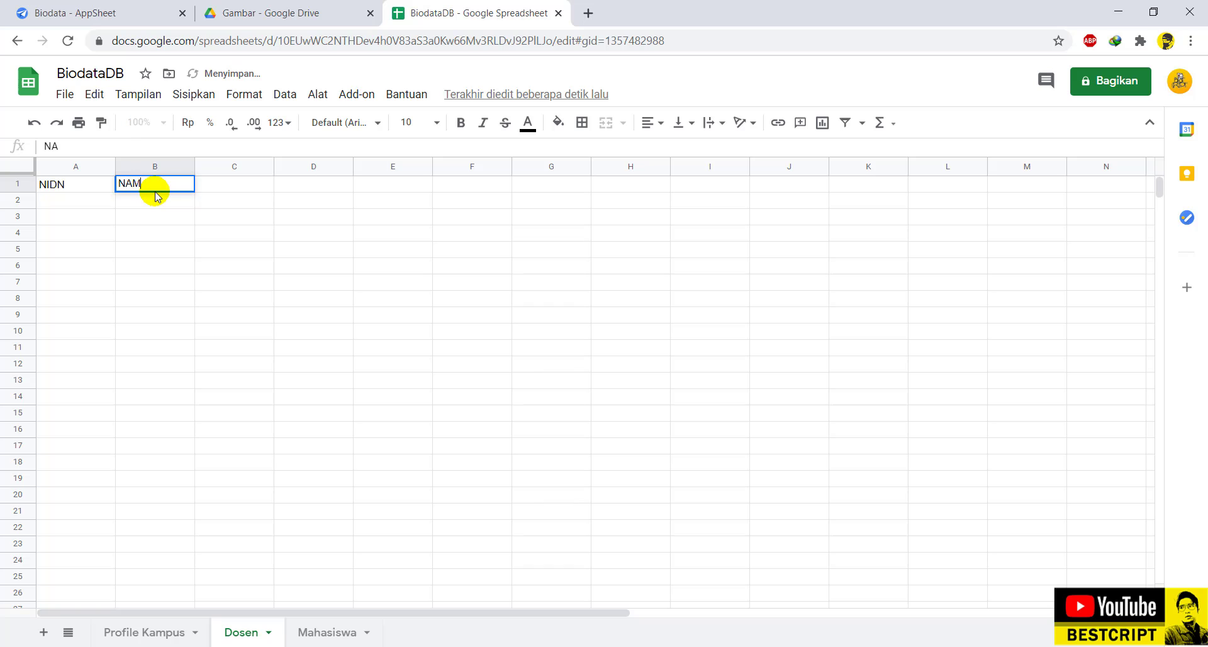
{"action": "type", "text": "A"}
{"action": "left_click", "coordinate": [154, 216]}
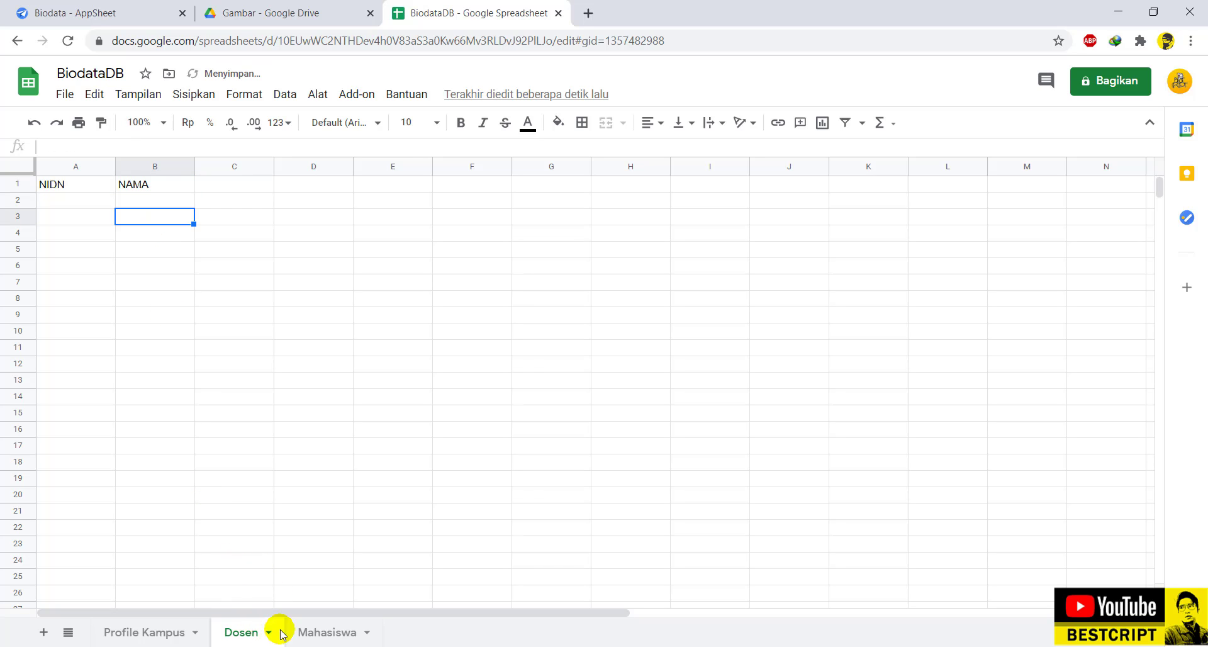
Return to AppSheet, add the suggested table for Mahasiswa and collapse its settings.
{"action": "left_click", "coordinate": [122, 13]}
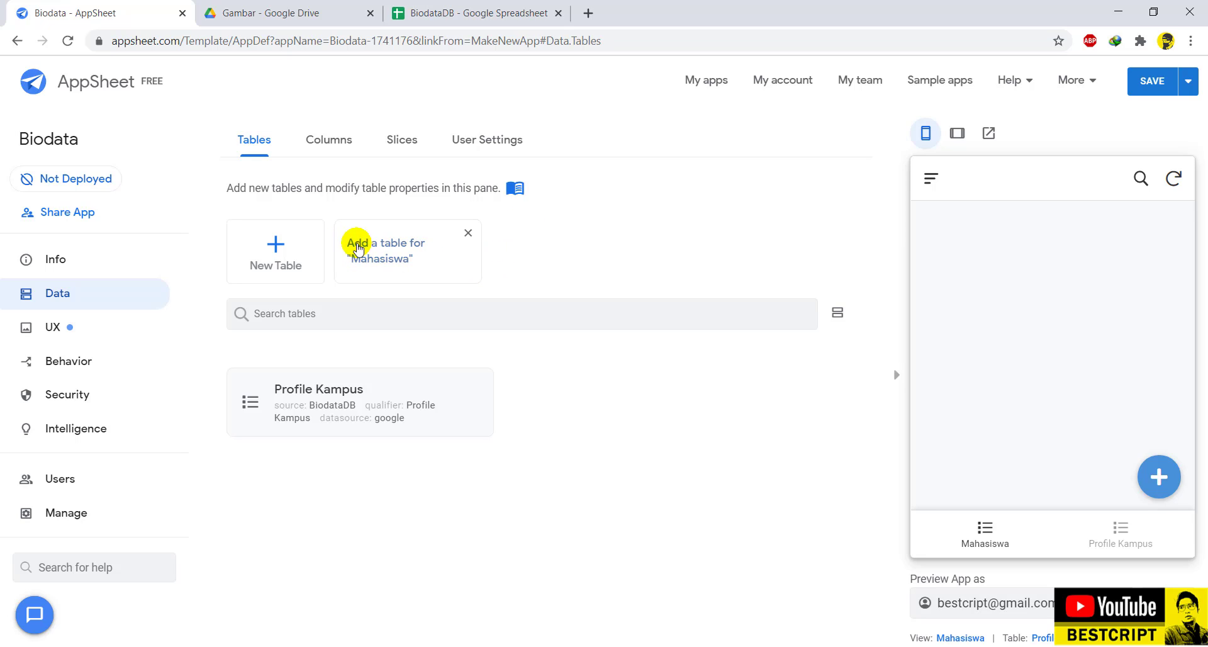
{"action": "left_click", "coordinate": [389, 245]}
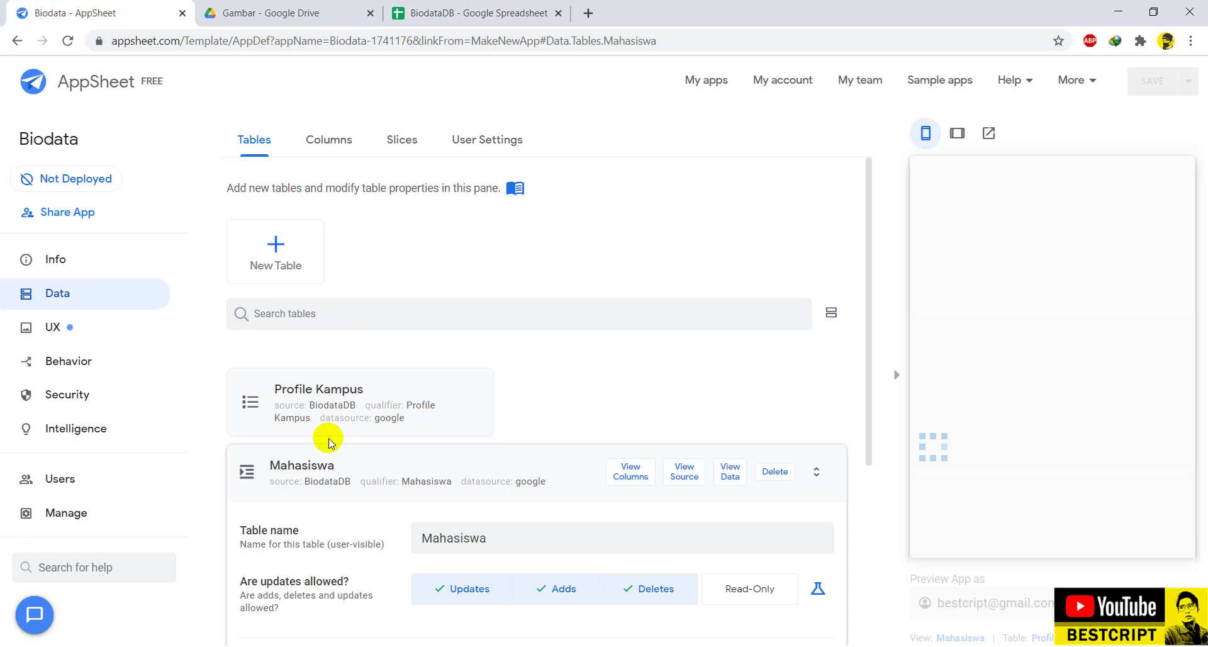
{"action": "left_click", "coordinate": [321, 467]}
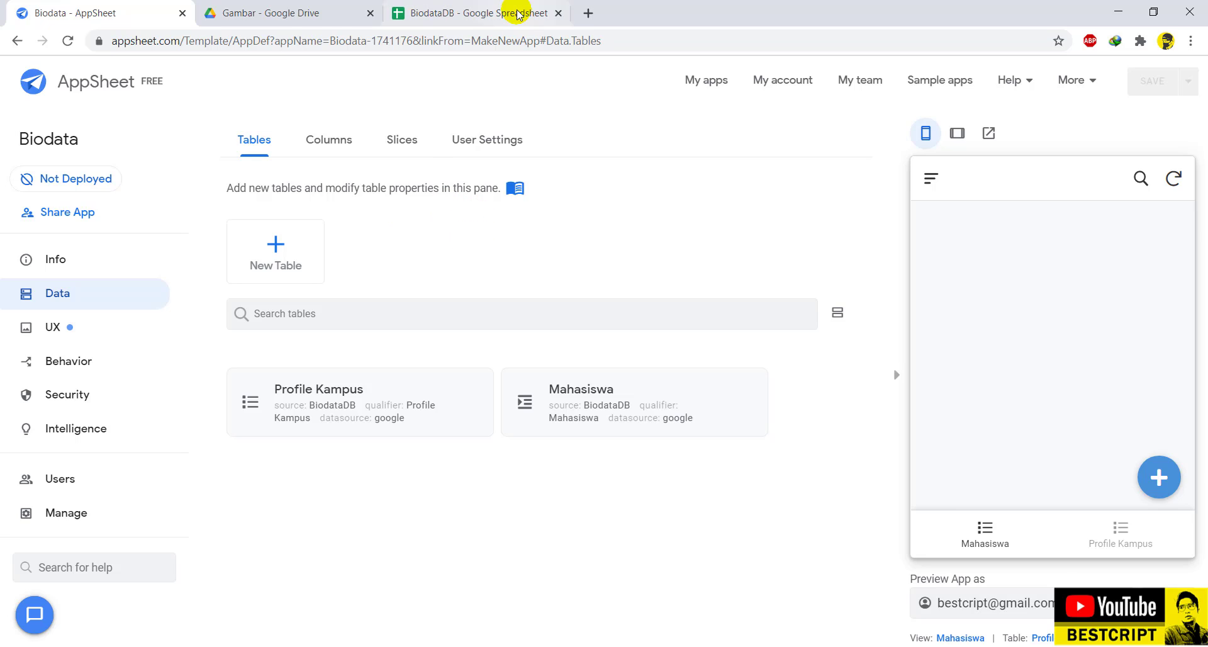
Review the Dosen sheet, move the Google Drive browser tab behind the spreadsheet's tab and return to AppSheet.
{"action": "left_click", "coordinate": [479, 12]}
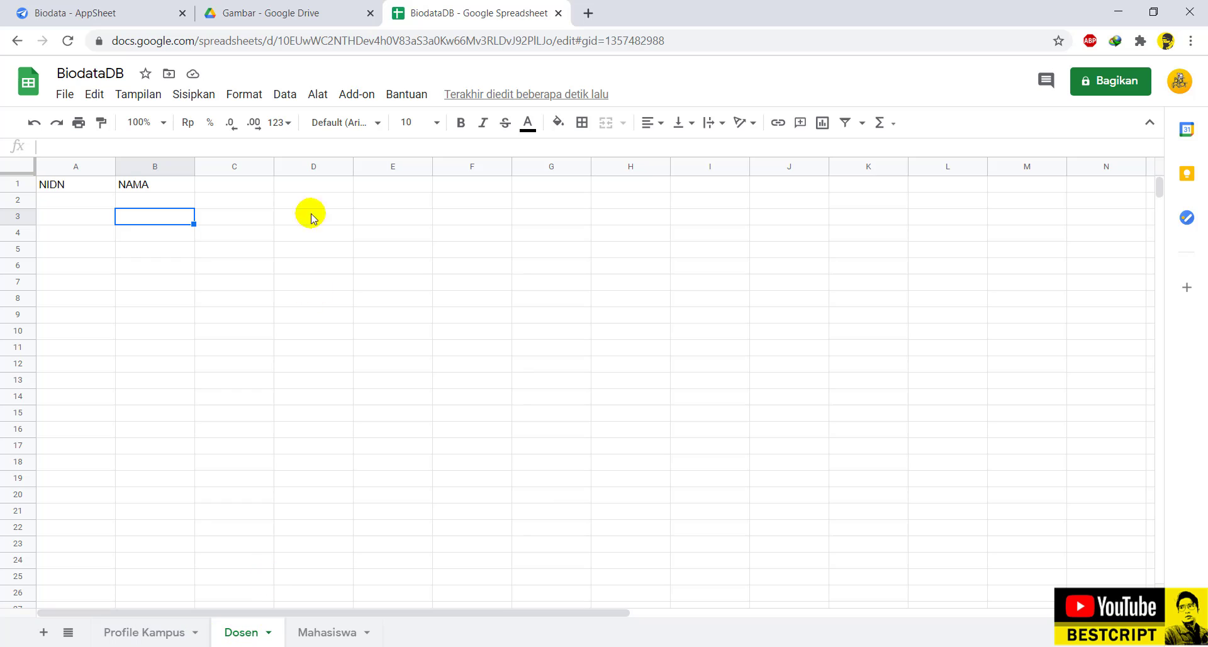
{"action": "left_click", "coordinate": [95, 11]}
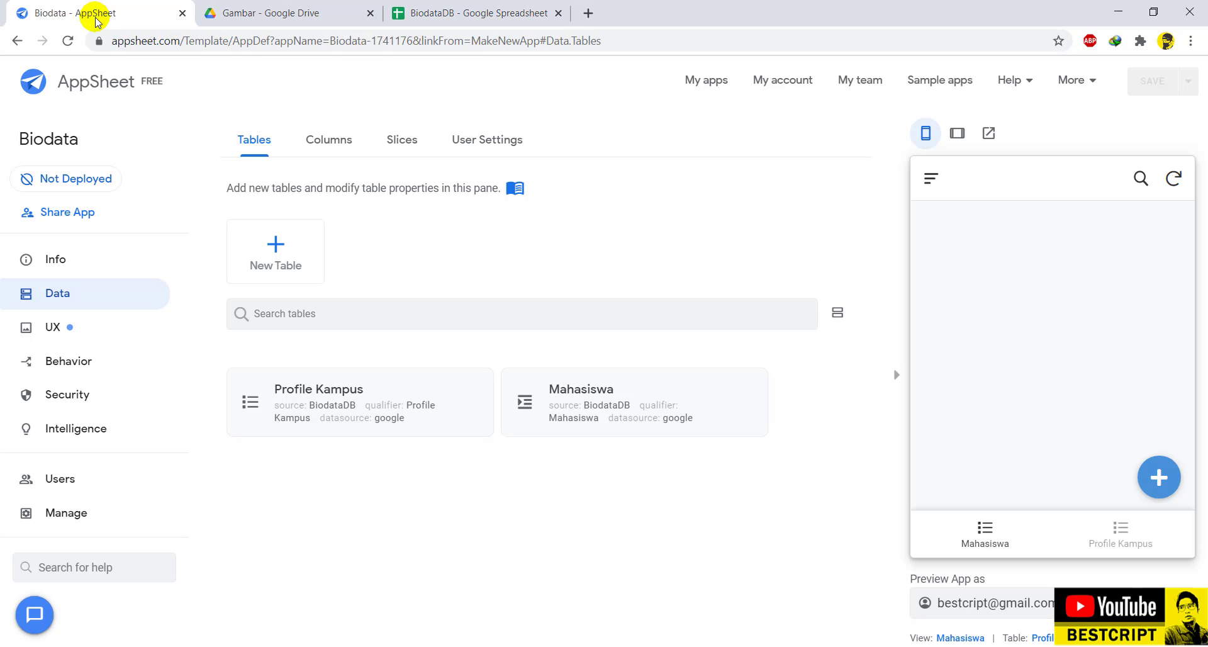
{"action": "left_click", "coordinate": [281, 23]}
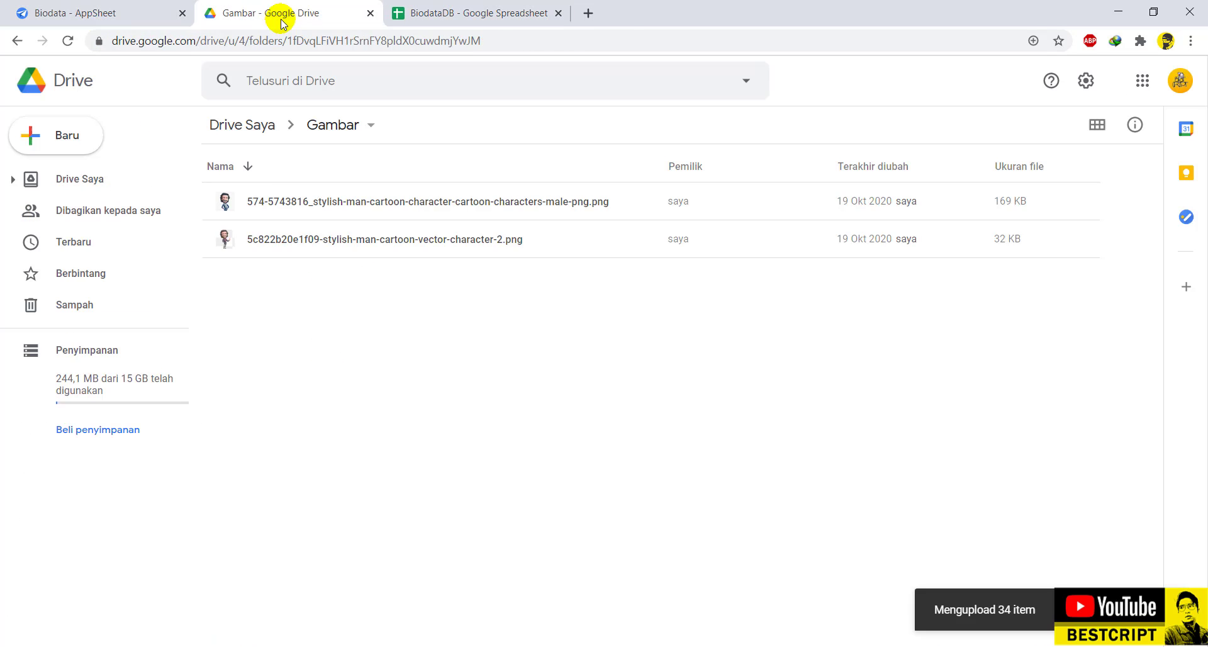
{"action": "left_click_drag", "start_coordinate": [281, 23], "coordinate": [535, 9]}
{"action": "left_click", "coordinate": [66, 9]}
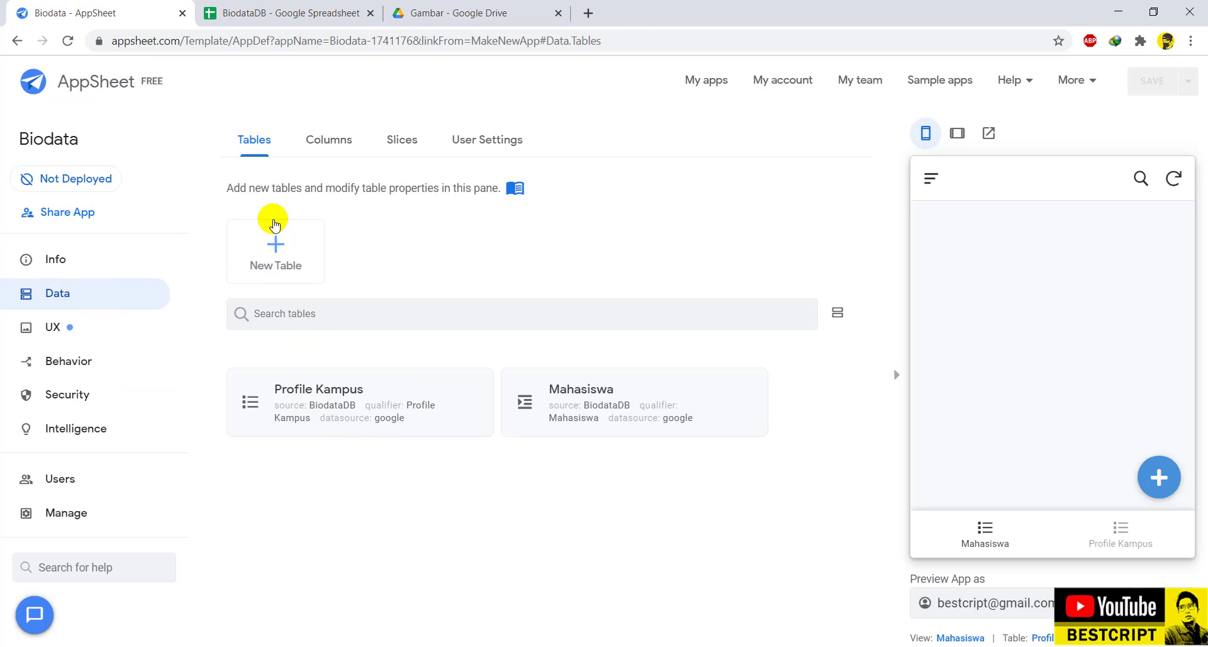
Start a new table using the BiodataDB spreadsheet from Google Drive as its source.
{"action": "left_click", "coordinate": [272, 253]}
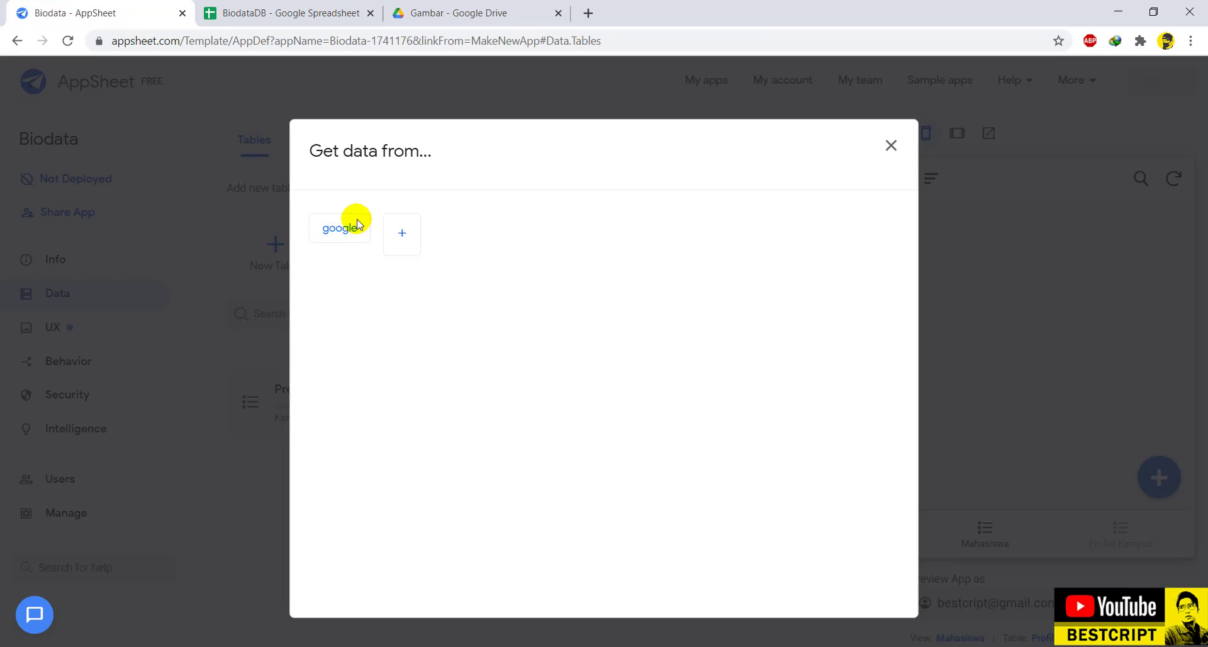
{"action": "left_click", "coordinate": [339, 227]}
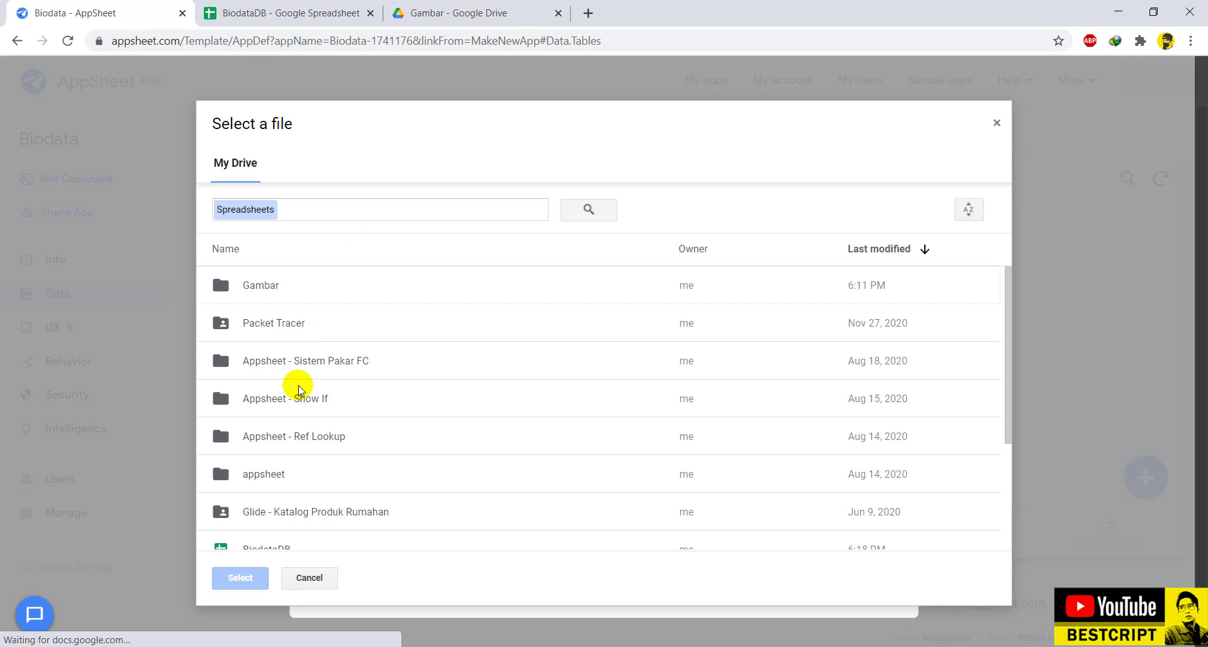
{"action": "scroll", "coordinate": [316, 458], "scroll_direction": "down", "scroll_amount": 3}
{"action": "left_click", "coordinate": [267, 380]}
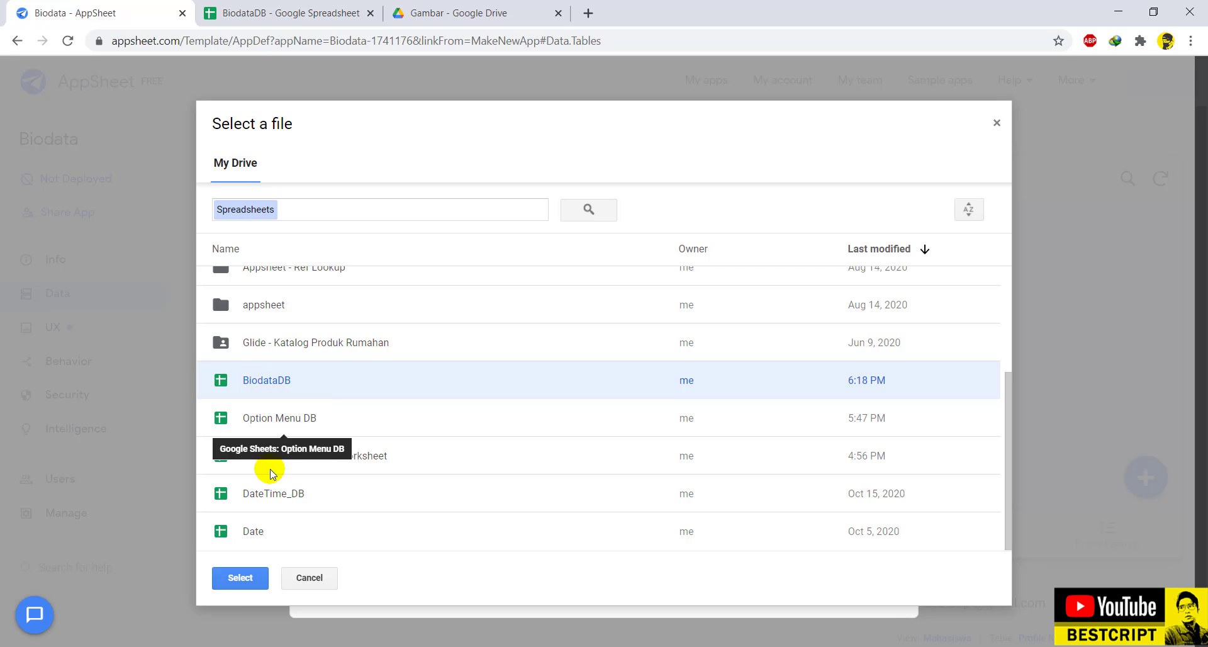
{"action": "left_click", "coordinate": [239, 578]}
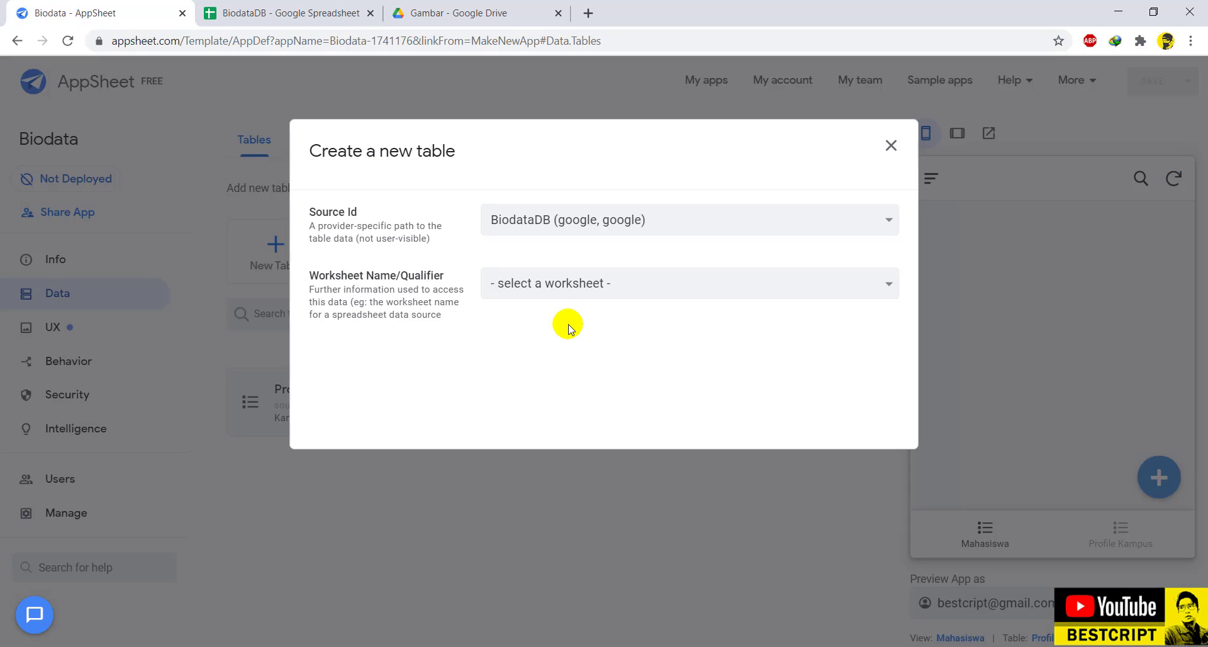
Choose the Dosen worksheet of BiodataDB and add it as a table with updates, adds and deletes allowed.
{"action": "left_click", "coordinate": [508, 223]}
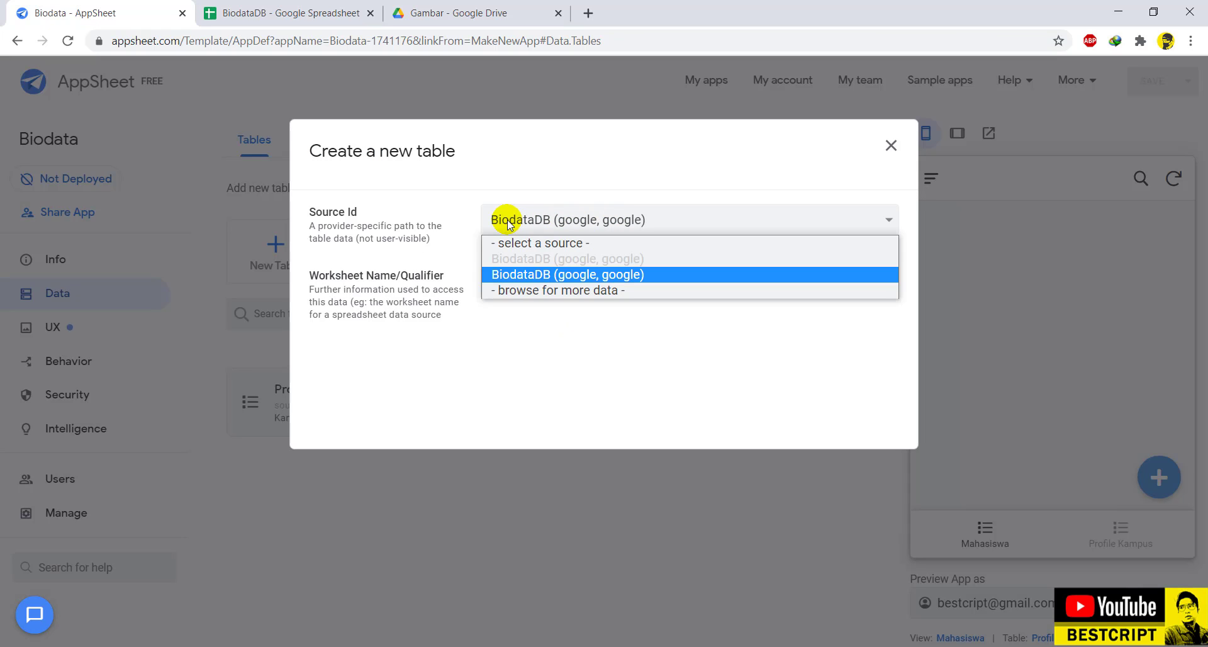
{"action": "left_click", "coordinate": [509, 222]}
{"action": "left_click", "coordinate": [526, 281]}
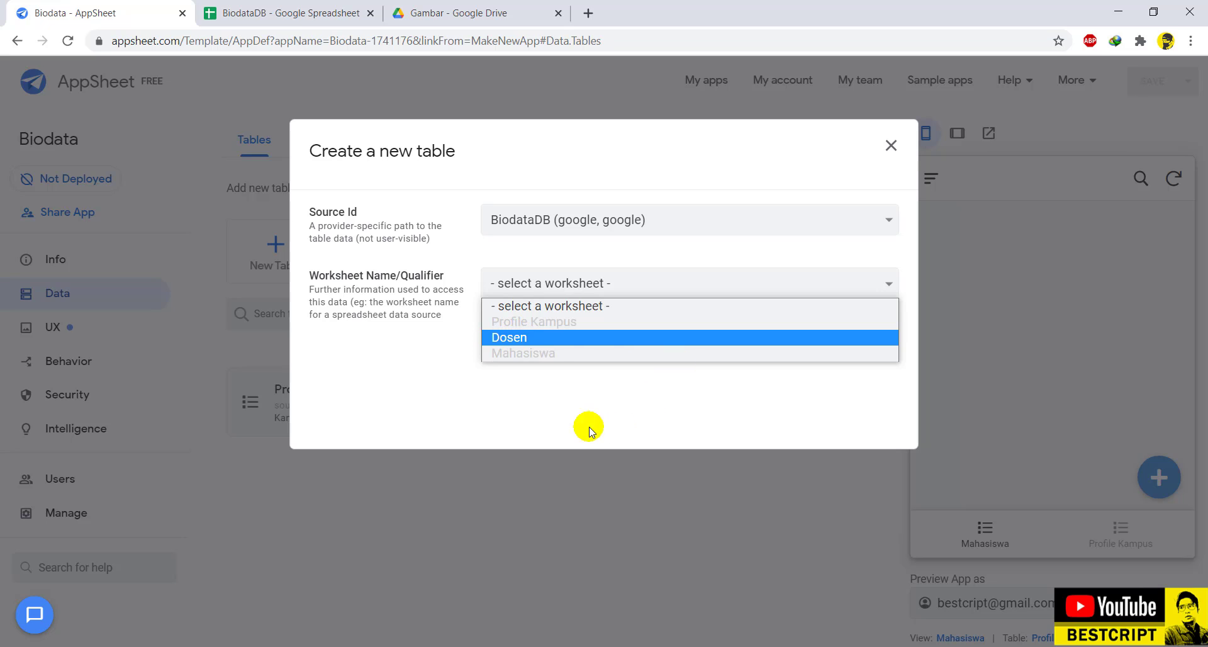
{"action": "left_click", "coordinate": [510, 339]}
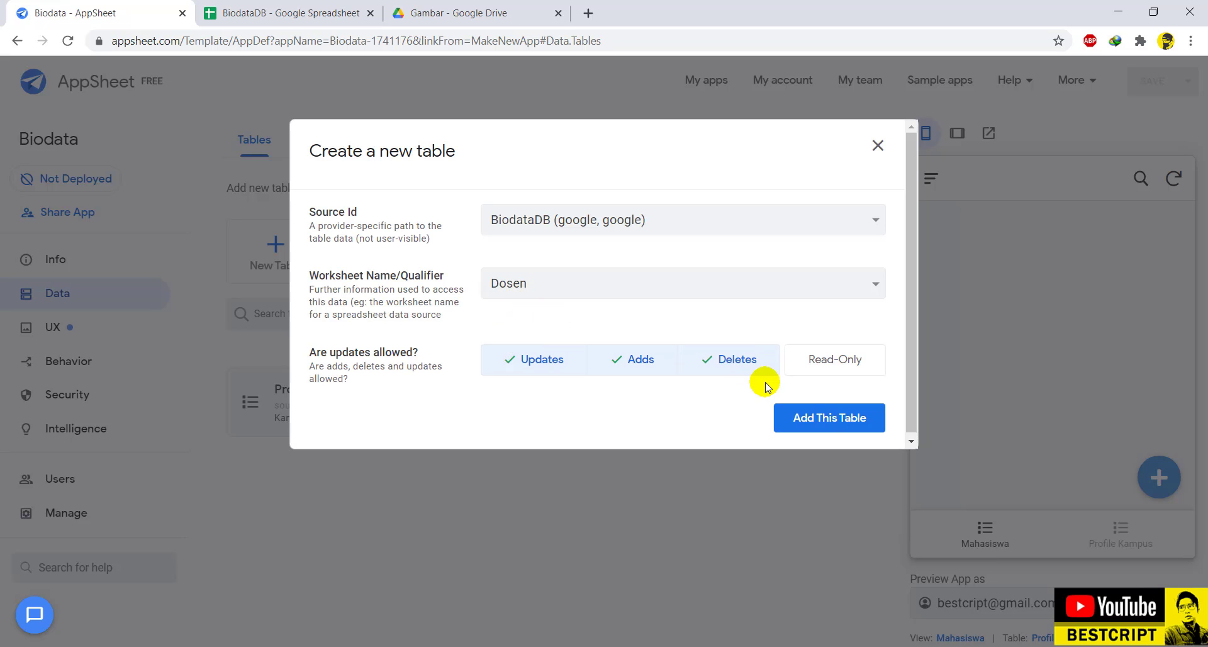
{"action": "left_click", "coordinate": [815, 425]}
{"action": "left_click", "coordinate": [837, 419]}
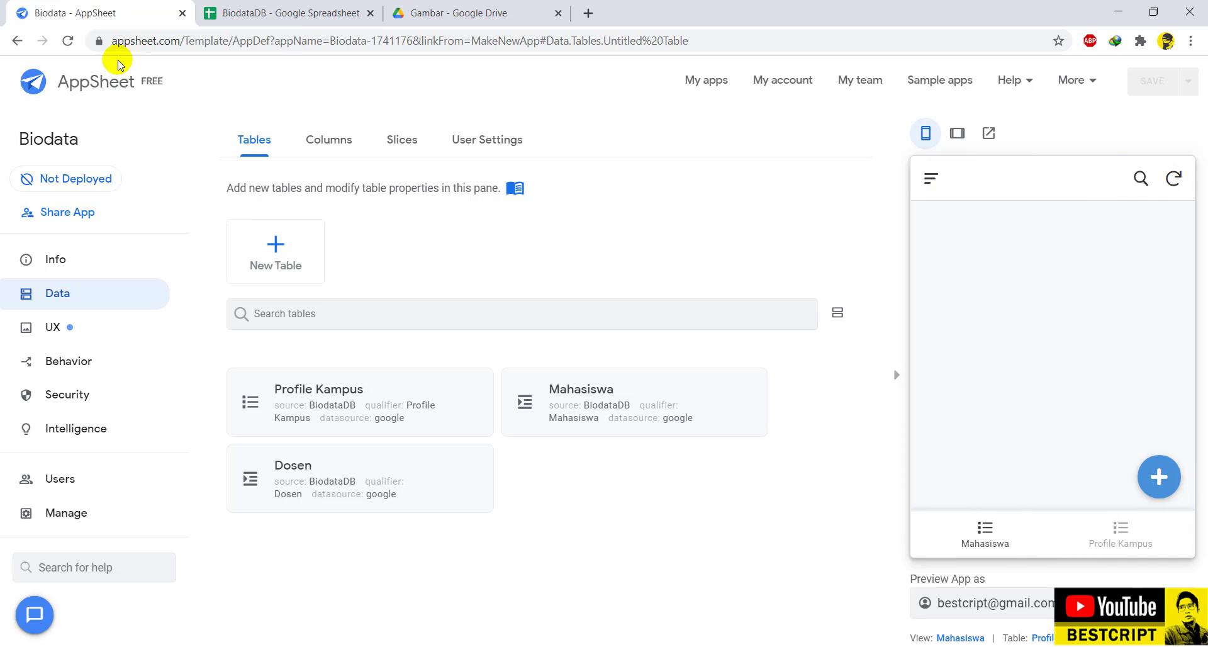
Compare the spreadsheet's sheets with the app's data tables and check which data the primary views use.
{"action": "left_click", "coordinate": [235, 19]}
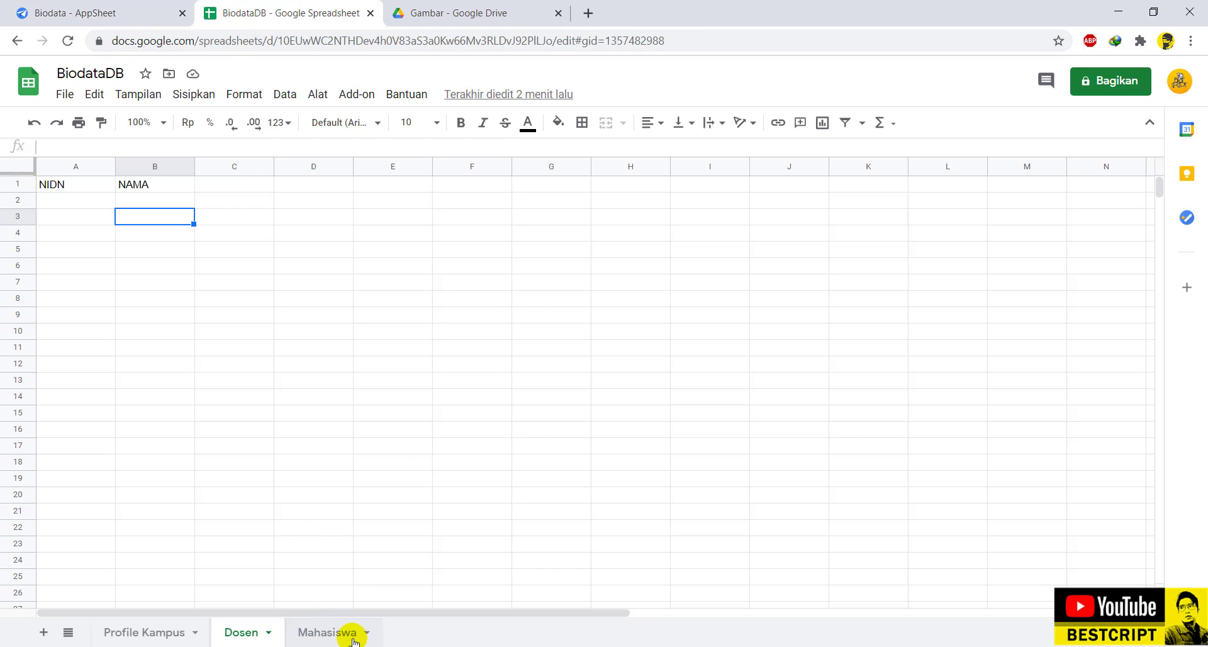
{"action": "left_click", "coordinate": [101, 13]}
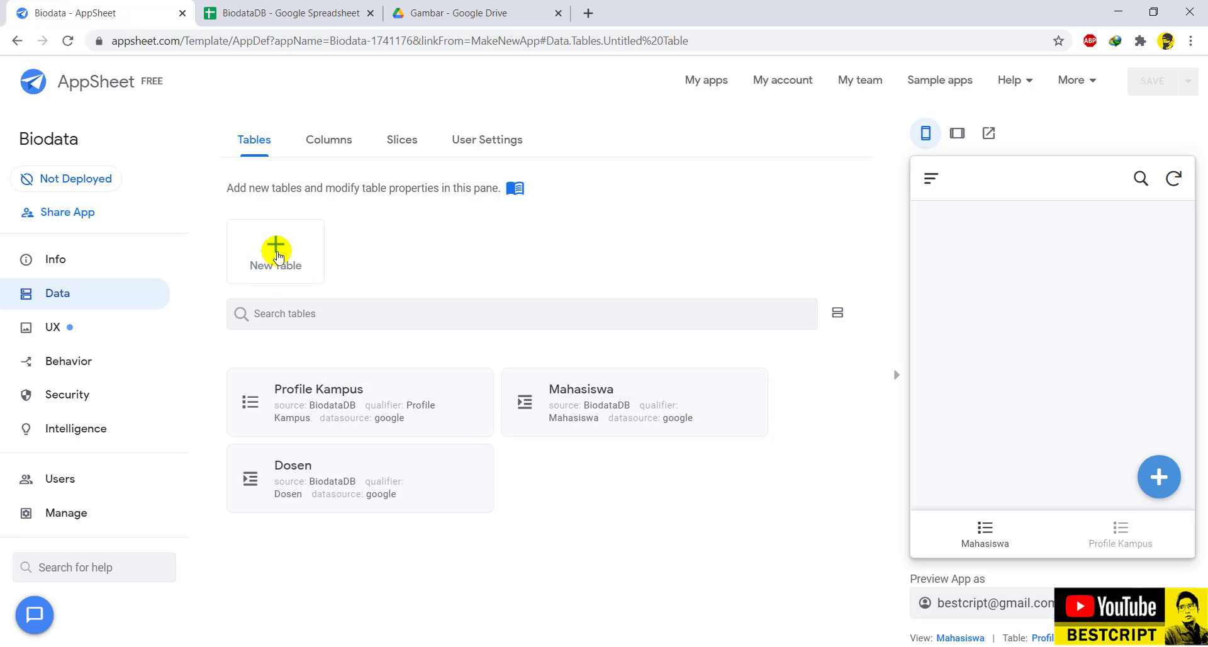
{"action": "left_click", "coordinate": [69, 331]}
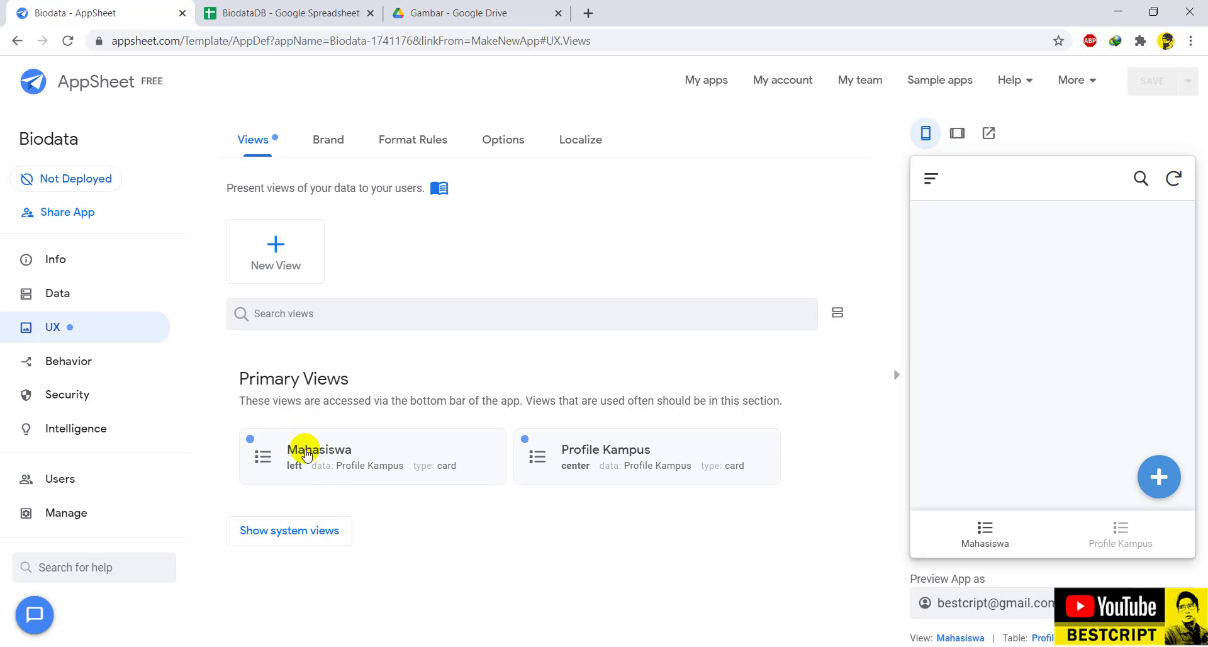
{"action": "left_click", "coordinate": [75, 304]}
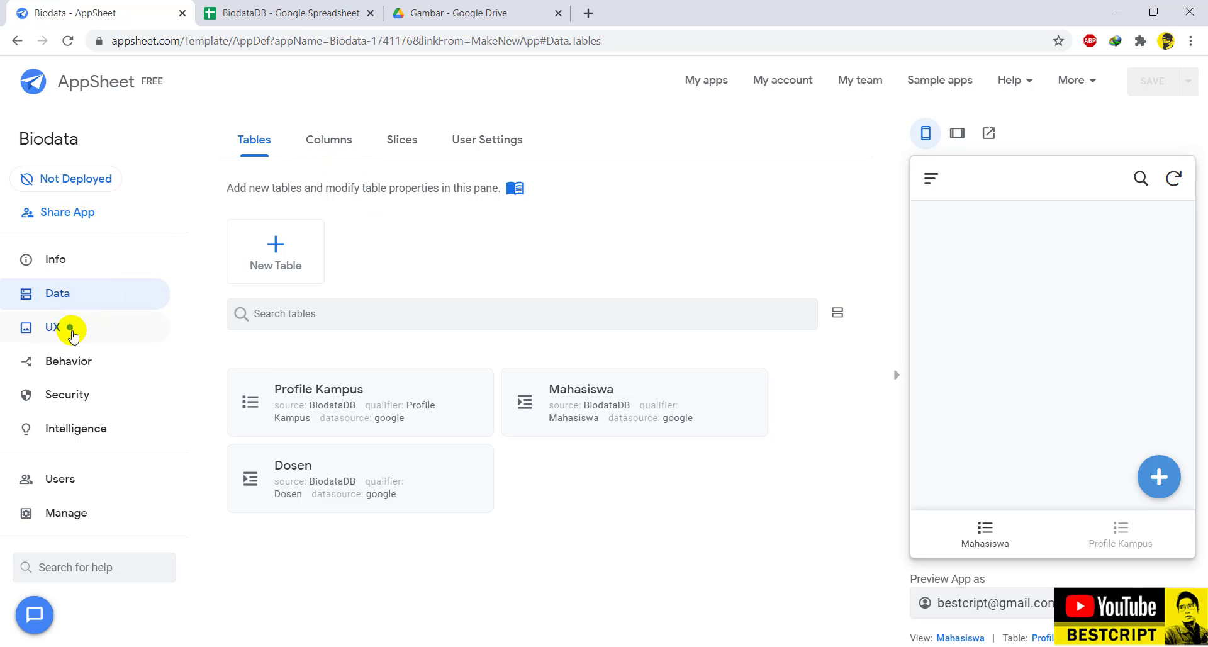
Set the Mahasiswa view's data source to the Mahasiswa table and collapse the view's settings.
{"action": "left_click", "coordinate": [72, 329]}
{"action": "left_click", "coordinate": [336, 461]}
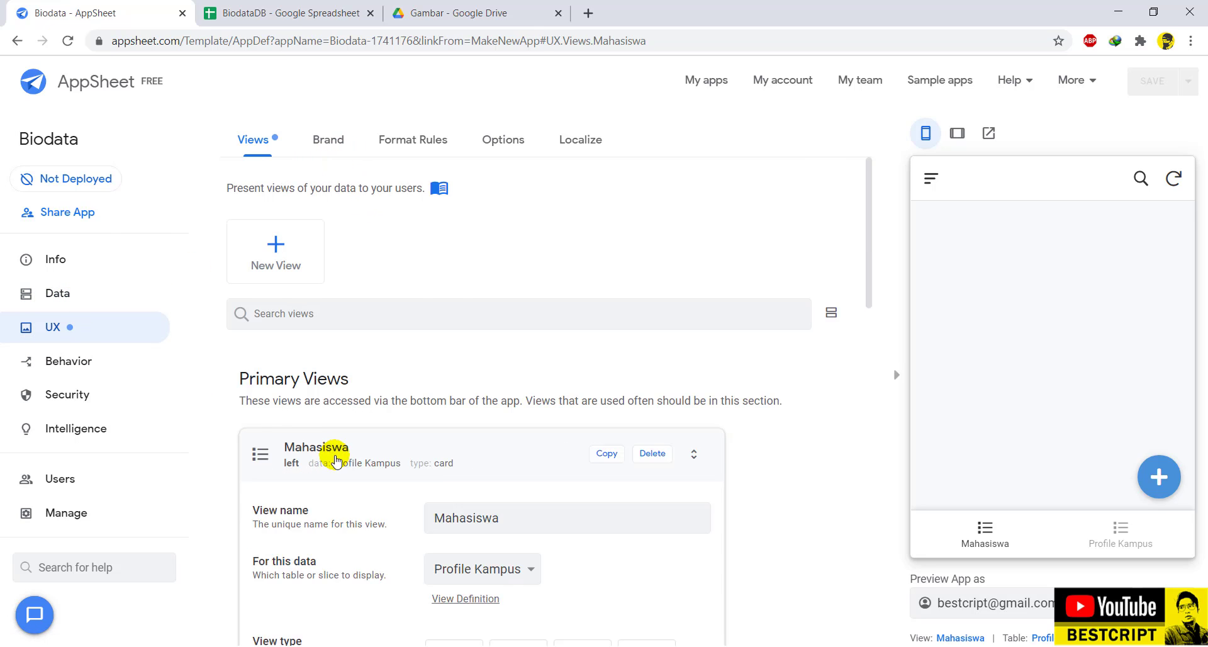
{"action": "left_click", "coordinate": [517, 302]}
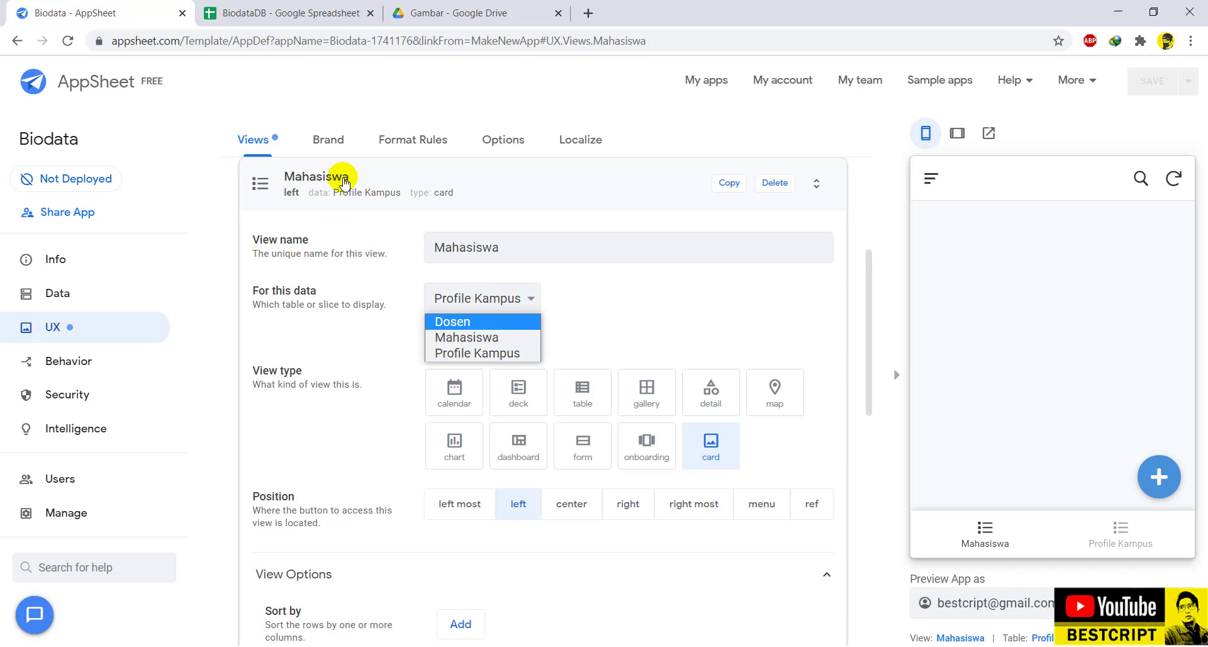
{"action": "left_click", "coordinate": [464, 337]}
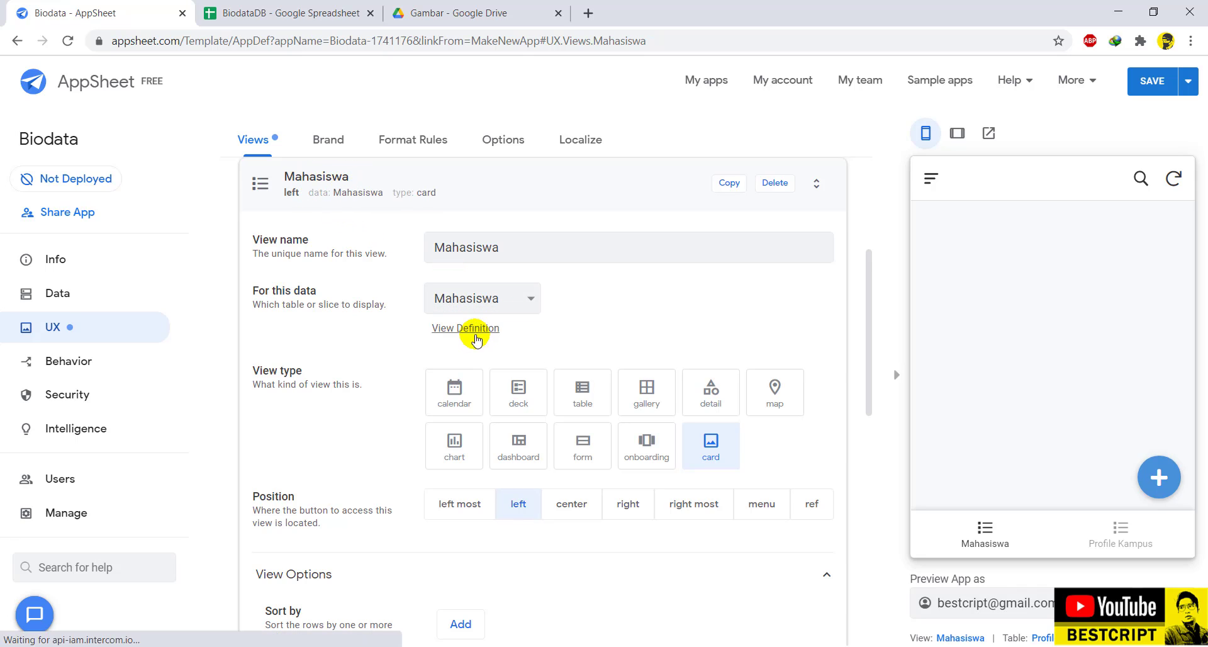
{"action": "scroll", "coordinate": [862, 277], "scroll_direction": "up", "scroll_amount": 3}
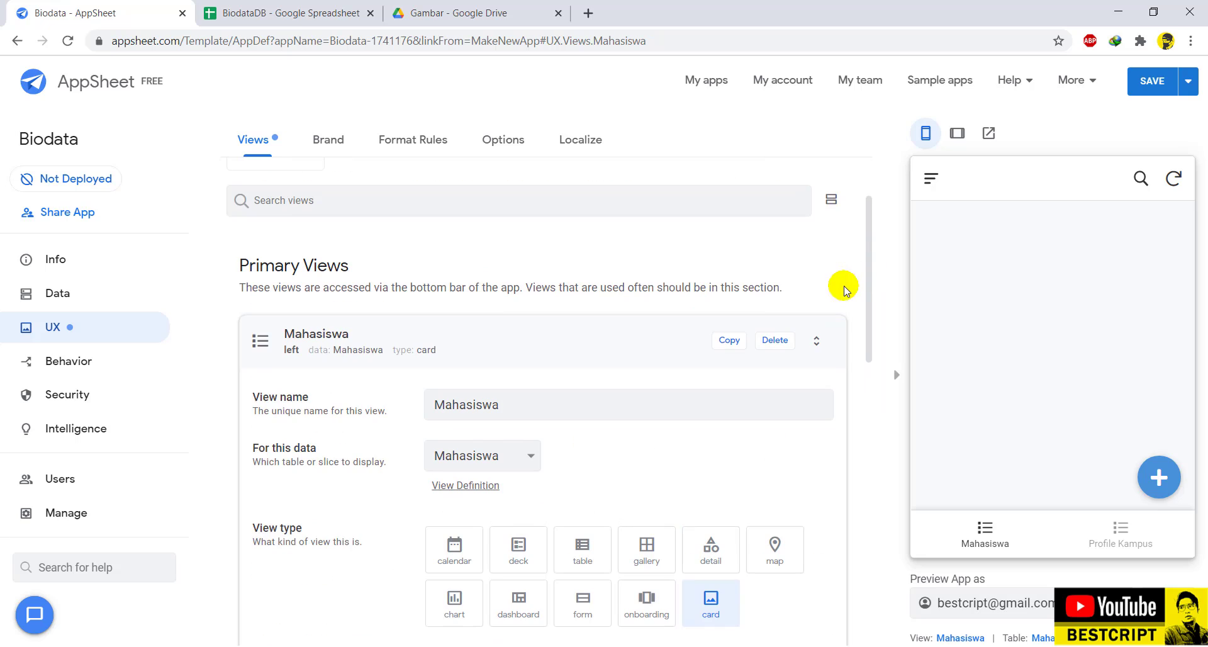
{"action": "left_click", "coordinate": [816, 342]}
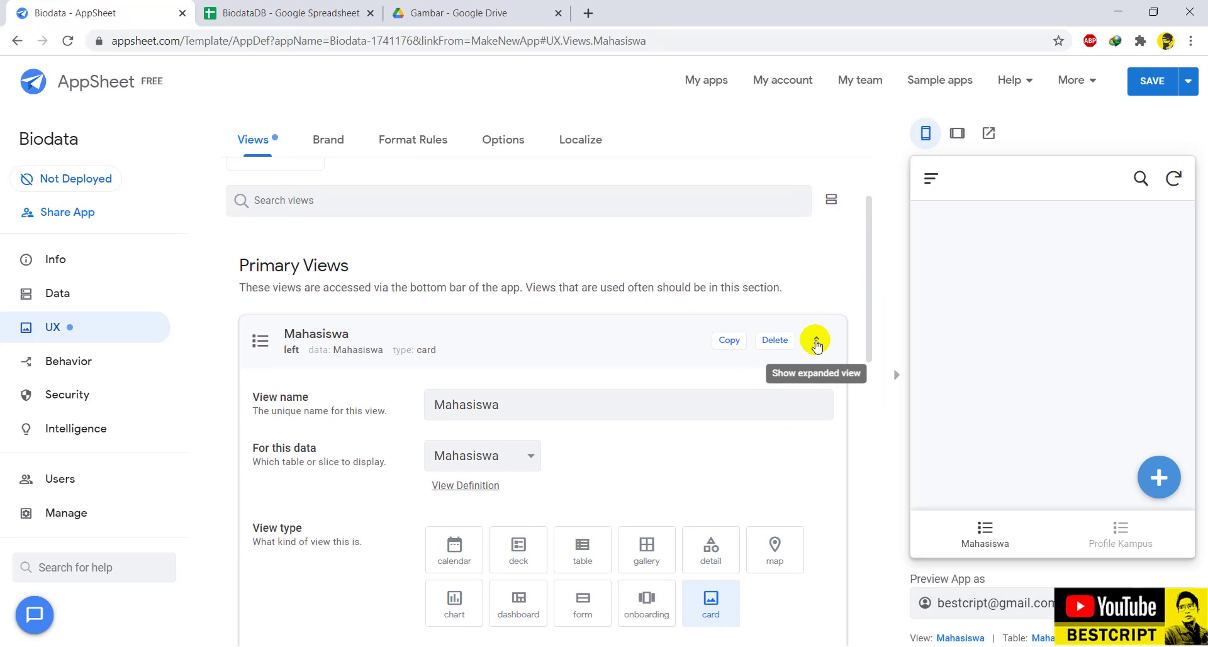
{"action": "left_click", "coordinate": [291, 338]}
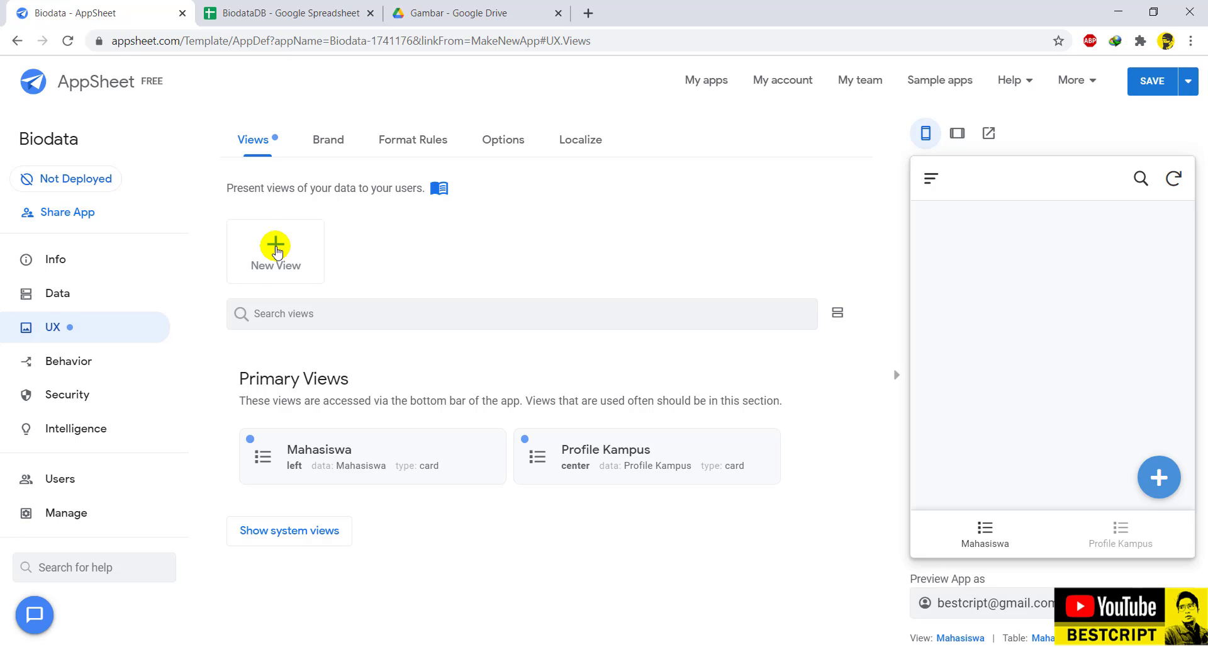
Create a new view named Dosen that uses the Dosen table as its data, and collapse the view's settings.
{"action": "left_click", "coordinate": [276, 252]}
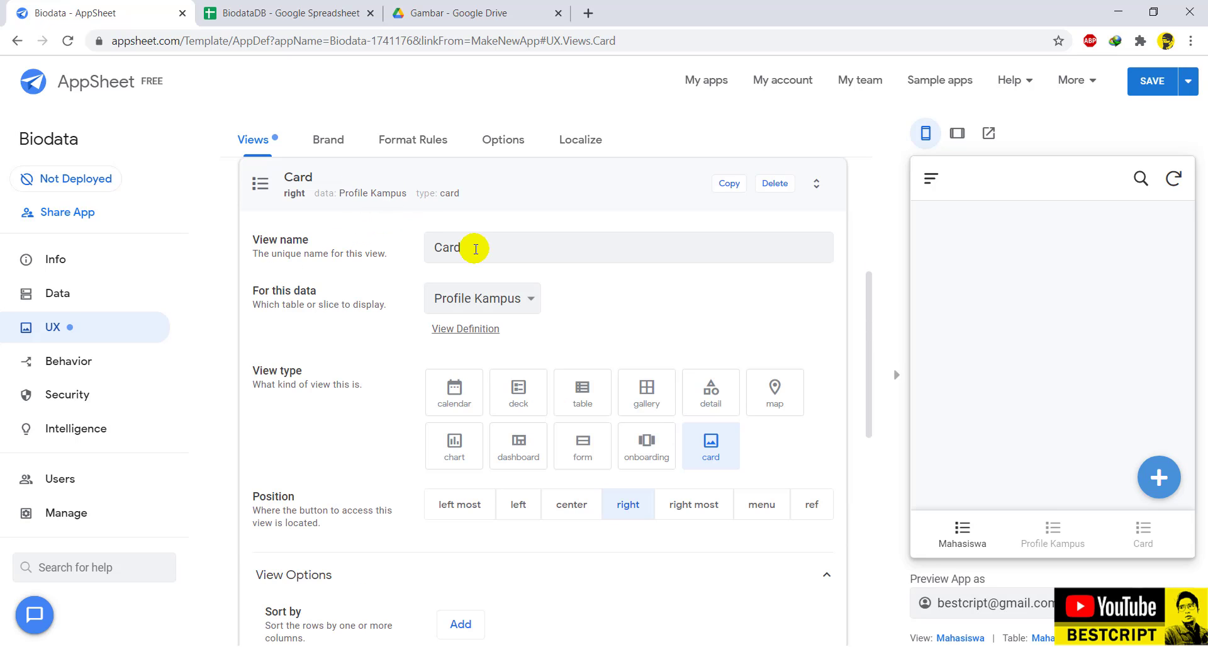
{"action": "left_click_drag", "start_coordinate": [475, 250], "coordinate": [390, 253]}
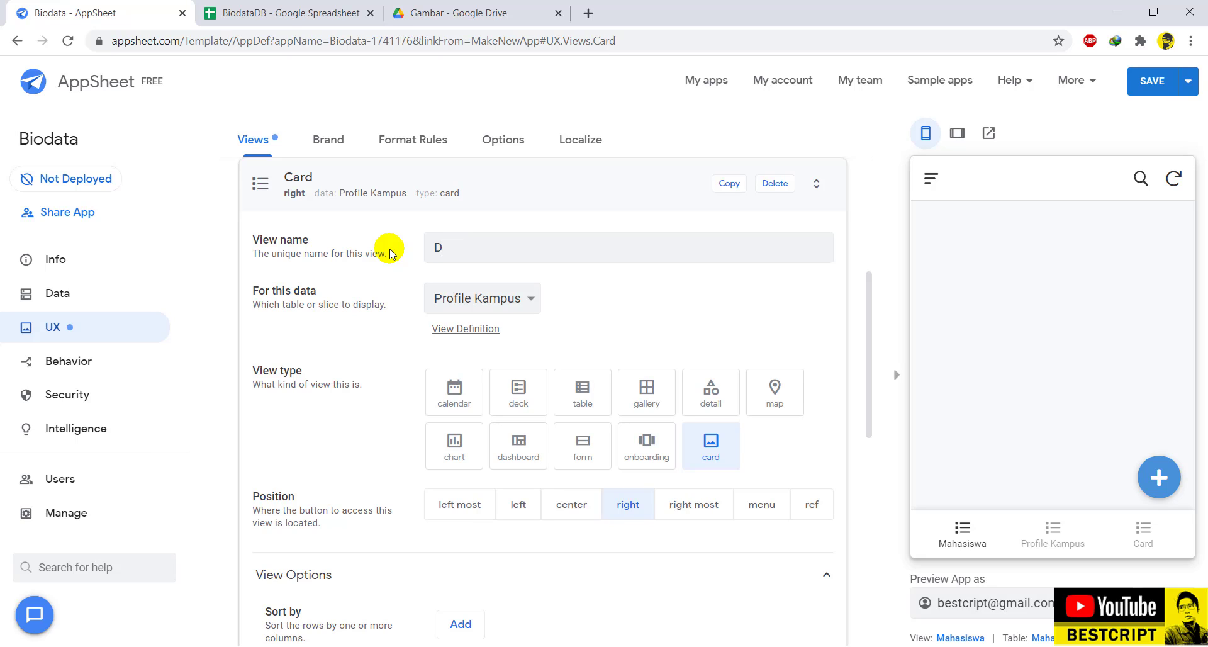
{"action": "type", "text": "Dosen"}
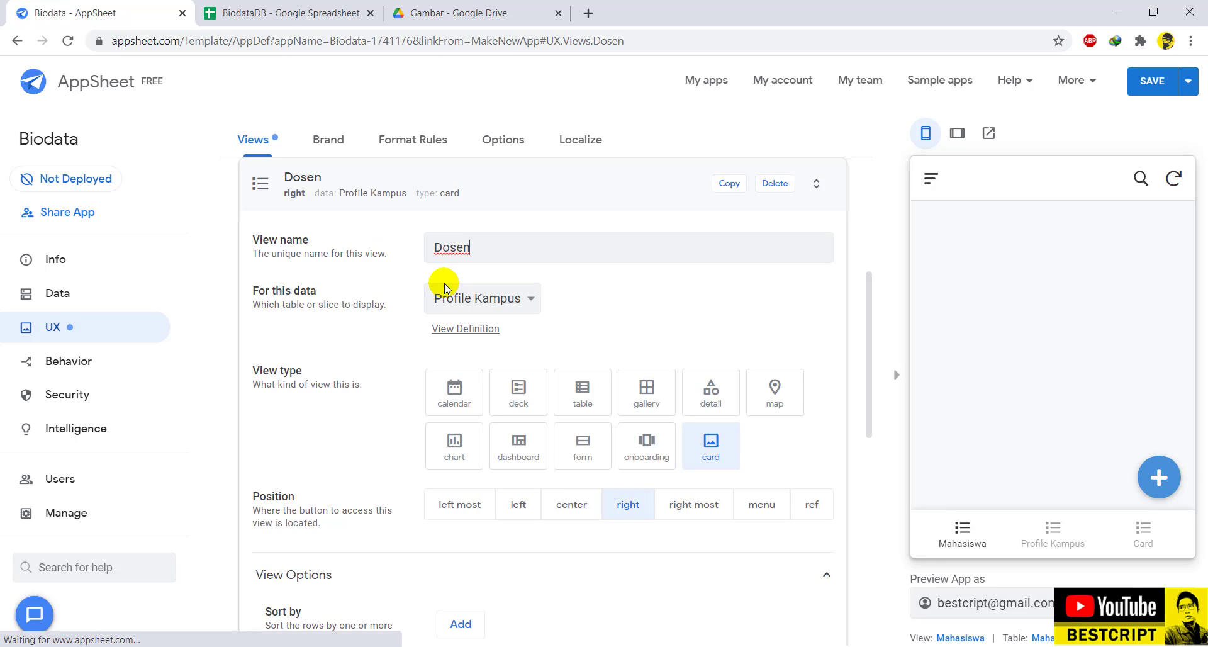
{"action": "left_click", "coordinate": [441, 296]}
{"action": "left_click", "coordinate": [447, 318]}
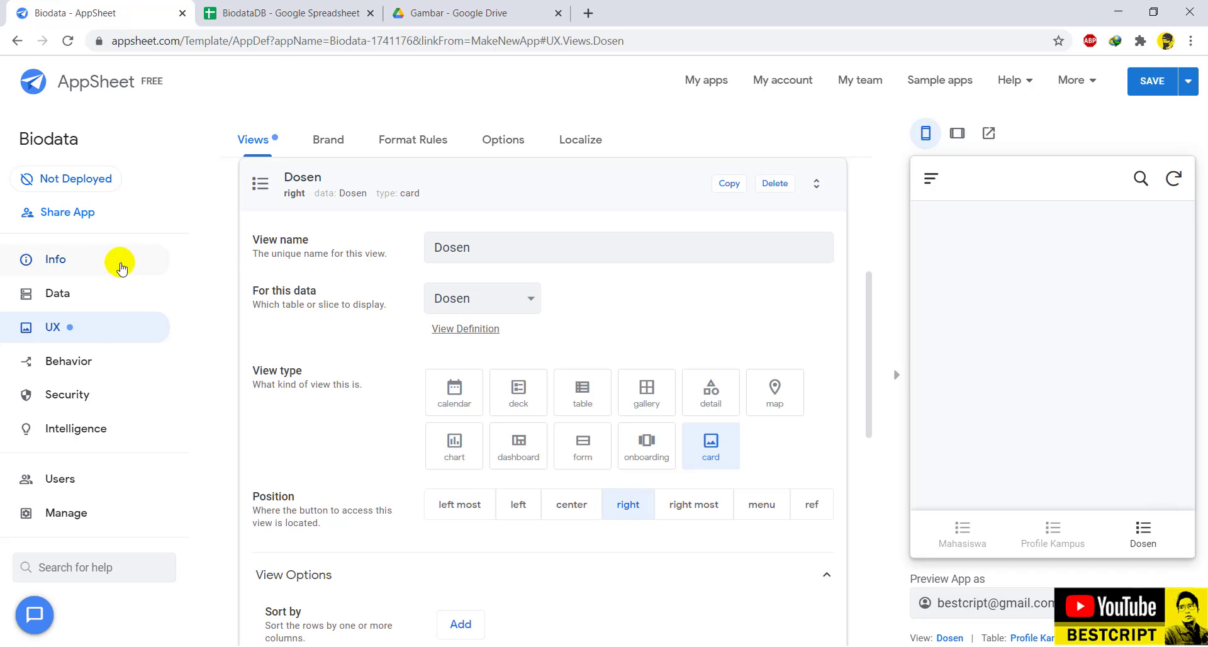
{"action": "scroll", "coordinate": [435, 464], "scroll_direction": "down", "scroll_amount": 4}
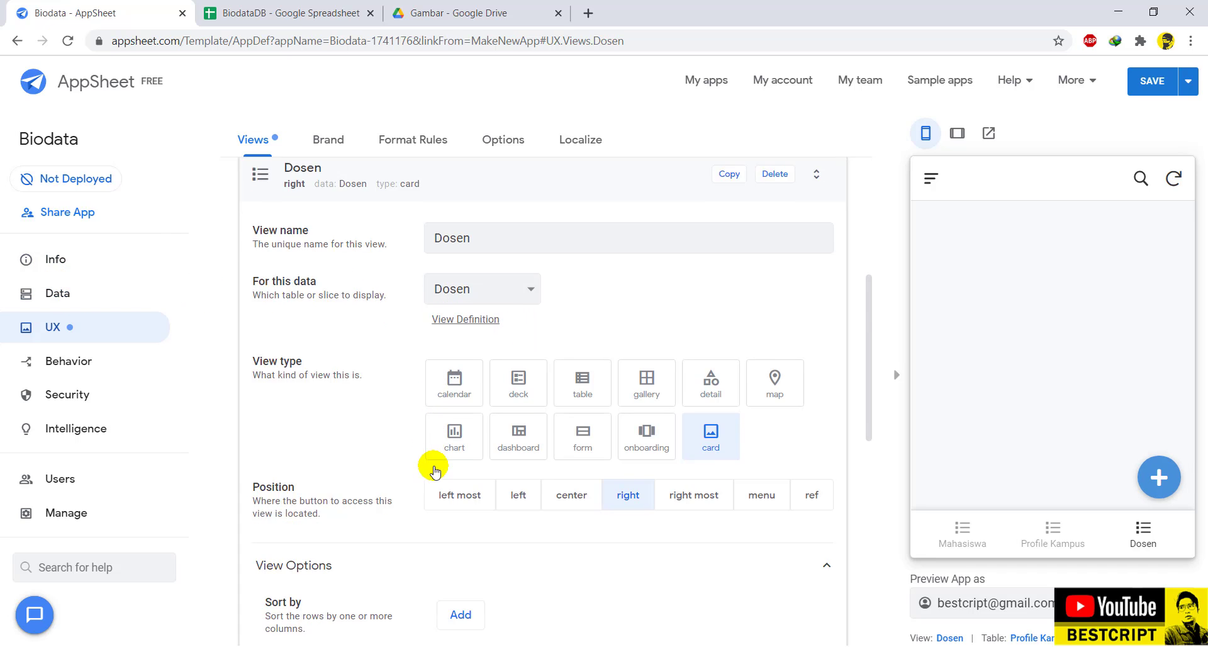
{"action": "scroll", "coordinate": [436, 463], "scroll_direction": "up", "scroll_amount": 6}
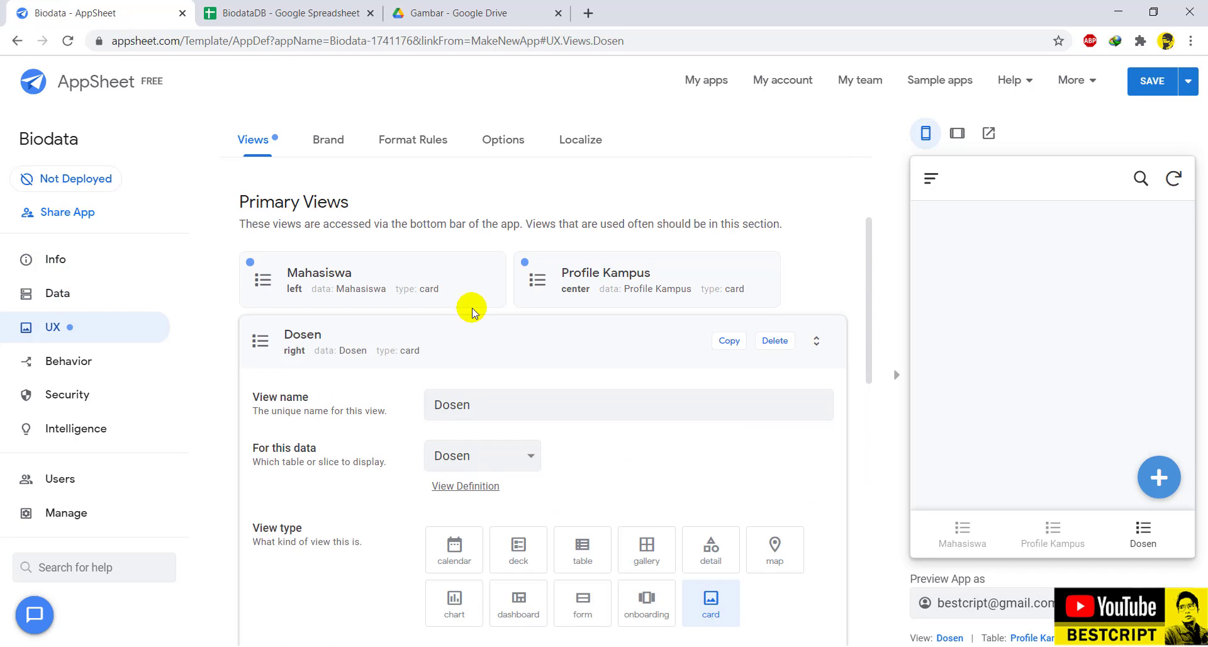
{"action": "left_click", "coordinate": [262, 339]}
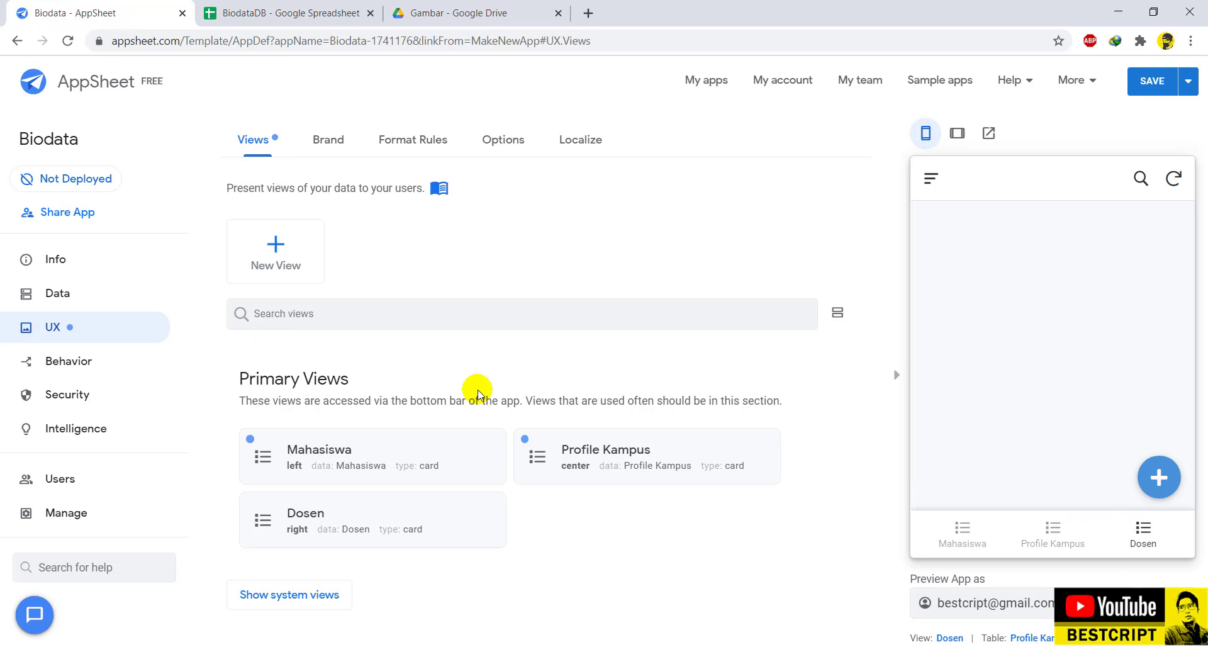
Review the app's data tables and examine the settings of the Profile Kampus table.
{"action": "left_click", "coordinate": [51, 294]}
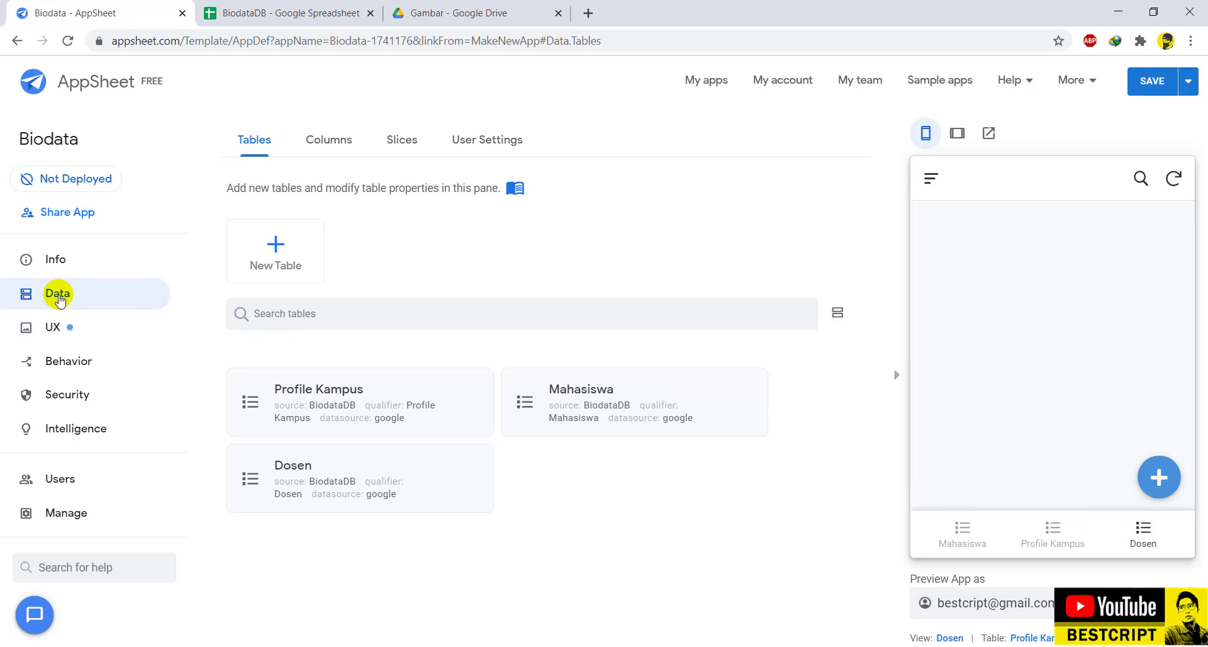
{"action": "left_click", "coordinate": [356, 395]}
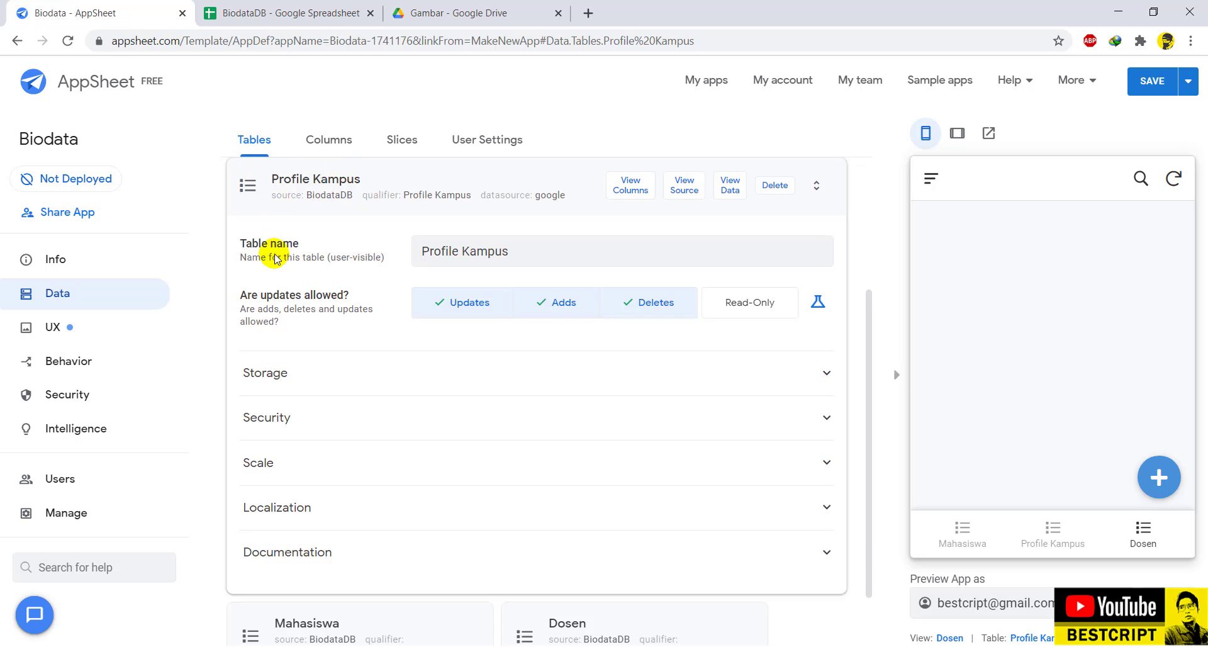
{"action": "scroll", "coordinate": [324, 365], "scroll_direction": "up", "scroll_amount": 3}
{"action": "left_click", "coordinate": [303, 391]}
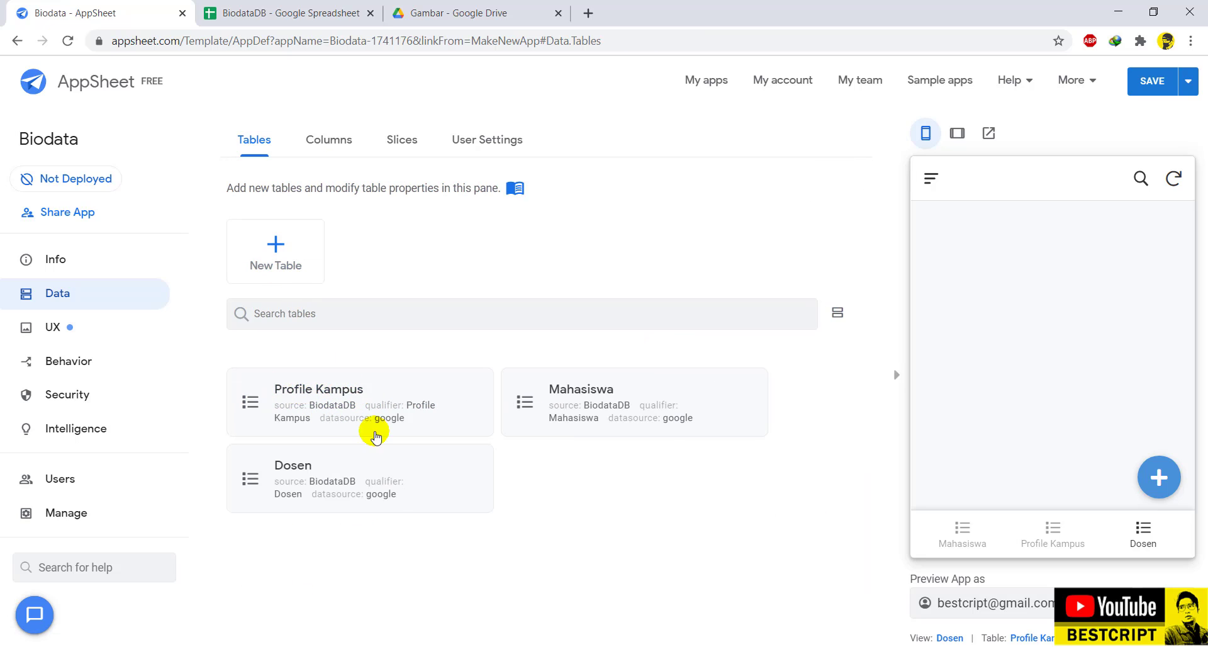
{"action": "left_click", "coordinate": [309, 392]}
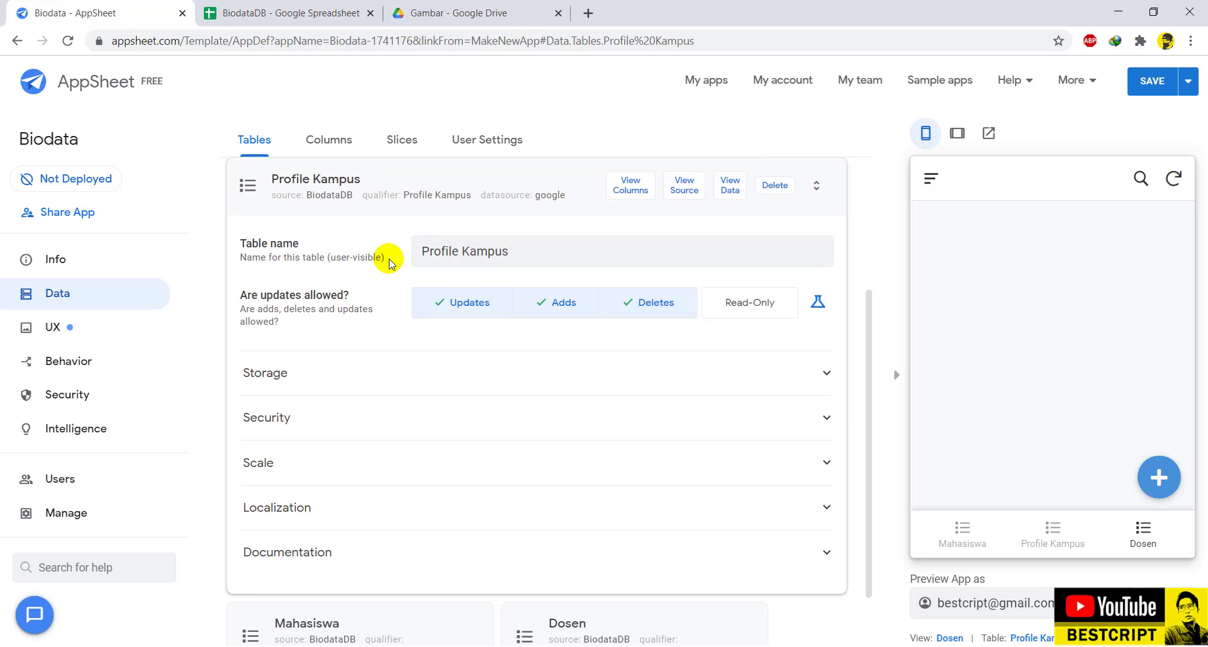
{"action": "scroll", "coordinate": [386, 257], "scroll_direction": "up", "scroll_amount": 3}
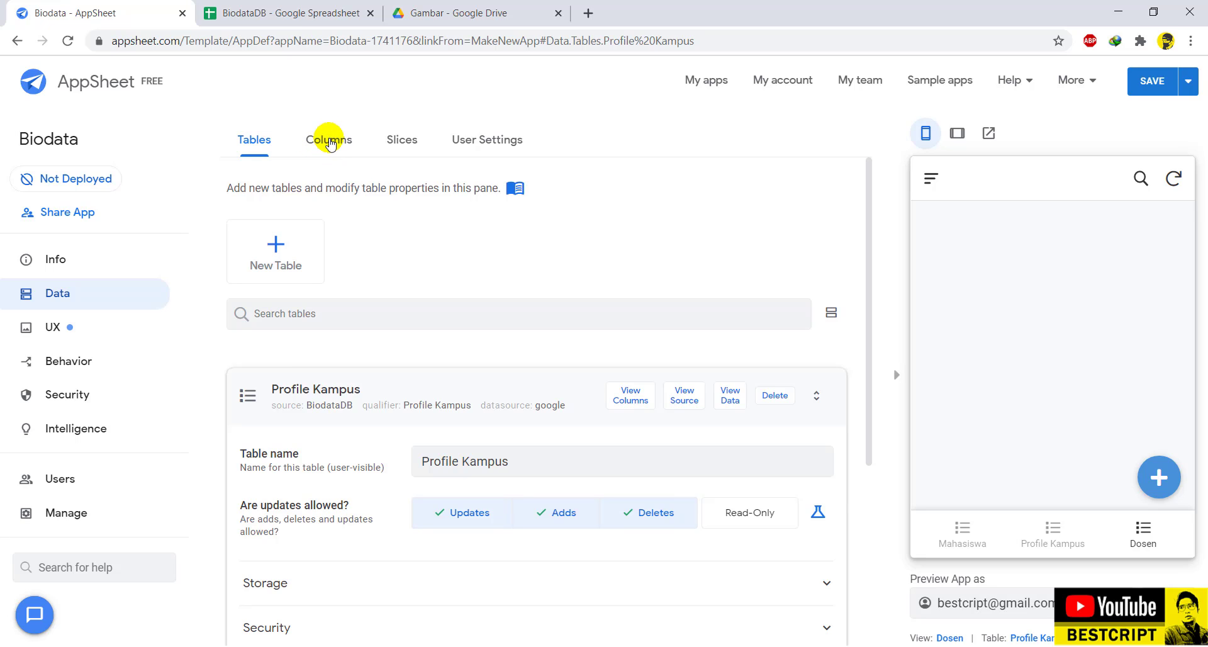
In the Profile Kampus column definitions, set the Gambar column's type to Image.
{"action": "left_click", "coordinate": [329, 139]}
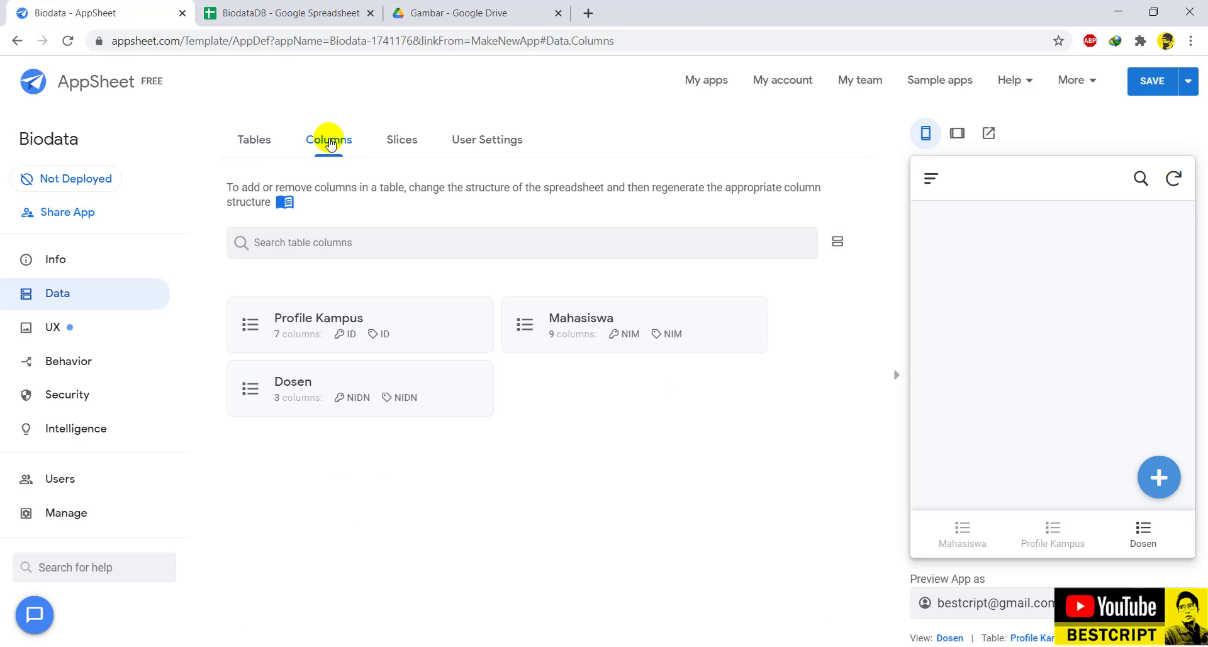
{"action": "left_click", "coordinate": [313, 315]}
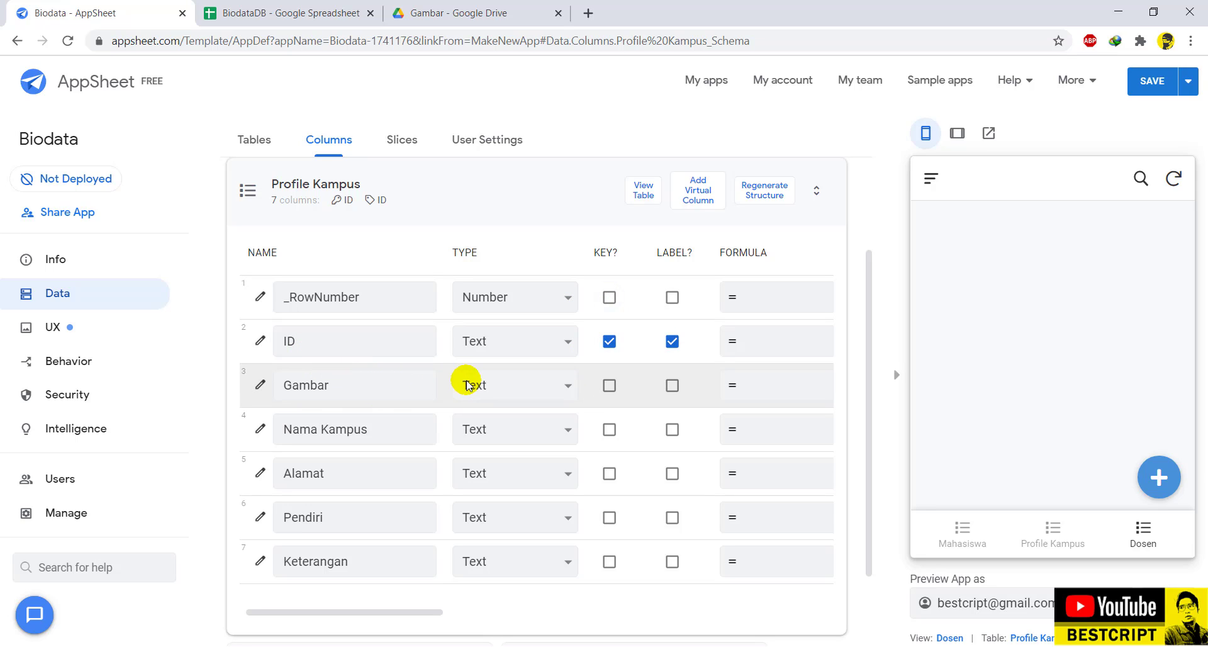
{"action": "double_click", "coordinate": [597, 254]}
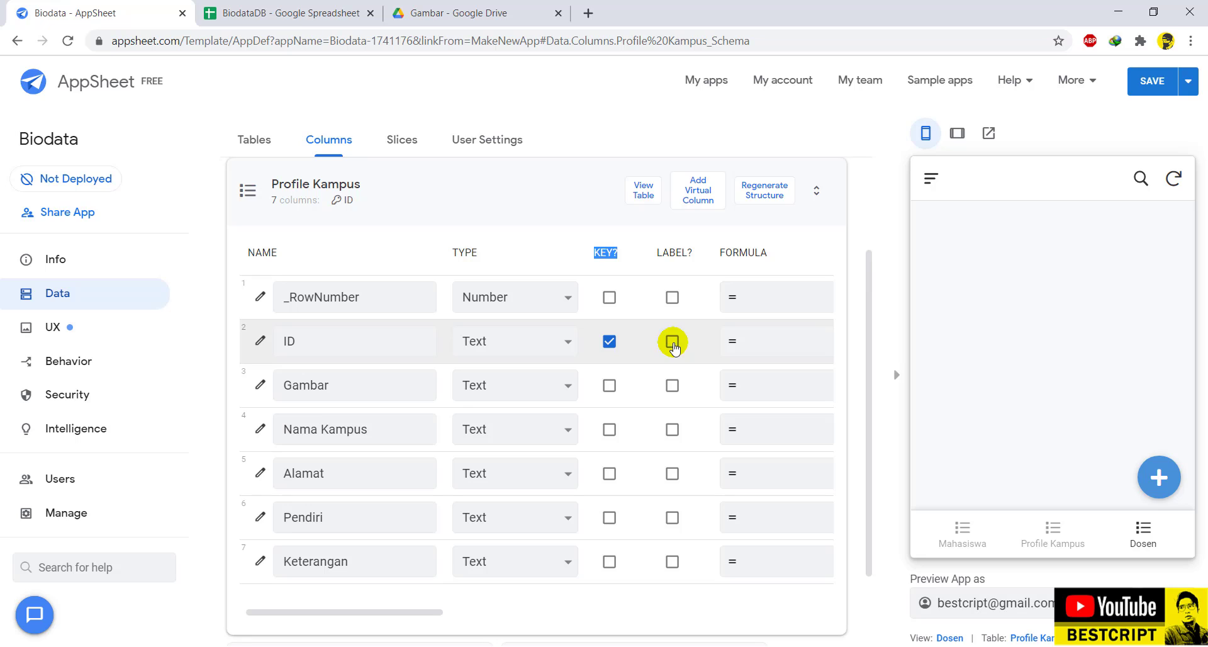
{"action": "left_click", "coordinate": [472, 385]}
{"action": "scroll", "coordinate": [516, 249], "scroll_direction": "down", "scroll_amount": 1}
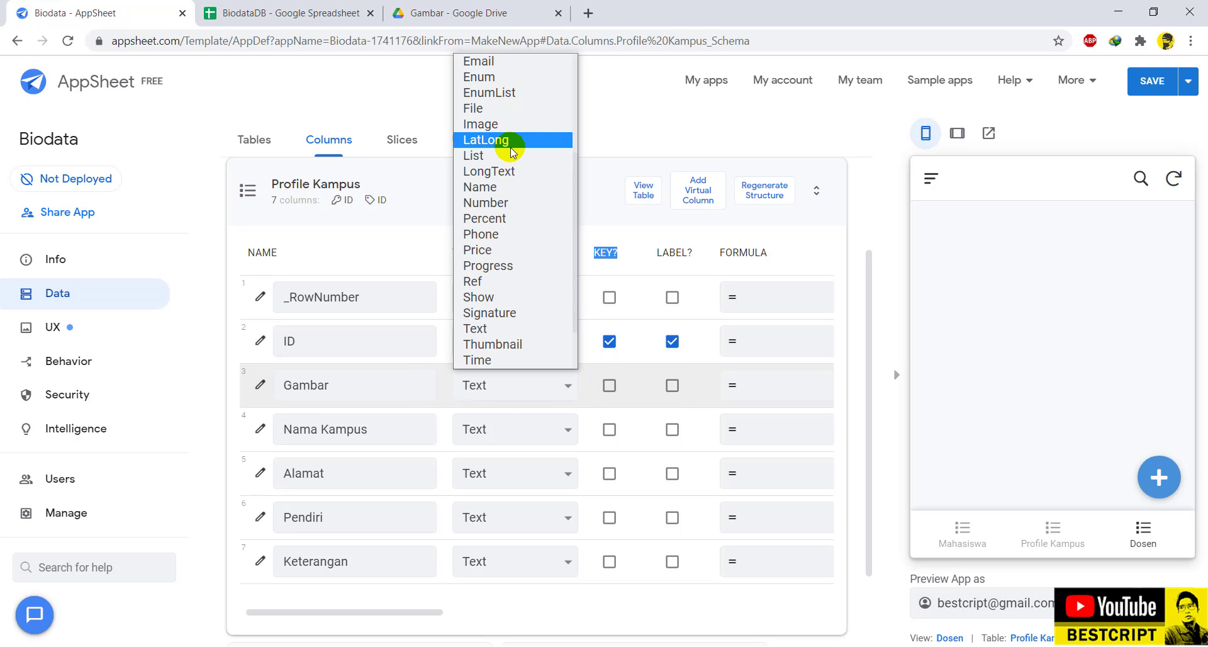
{"action": "scroll", "coordinate": [511, 147], "scroll_direction": "up", "scroll_amount": 3}
{"action": "left_click", "coordinate": [497, 297]}
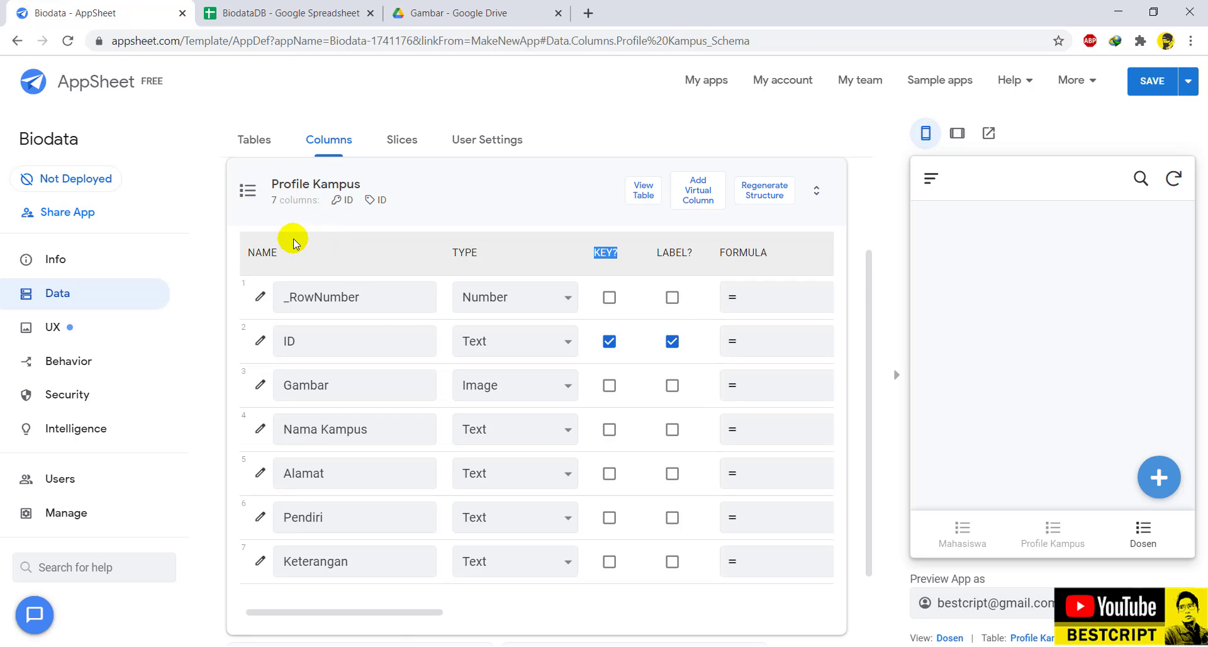
Open a new Profile Kampus entry form in the app preview and set the Keterangan column's type to LongText.
{"action": "left_click", "coordinate": [1046, 534]}
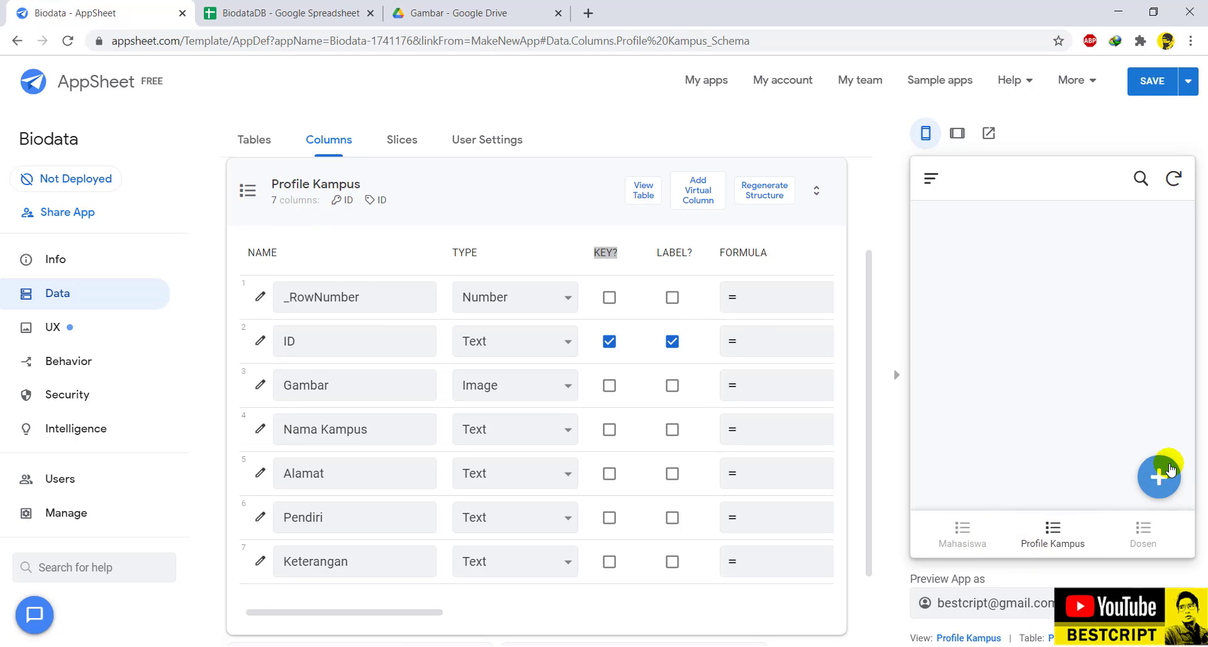
{"action": "left_click", "coordinate": [1161, 476]}
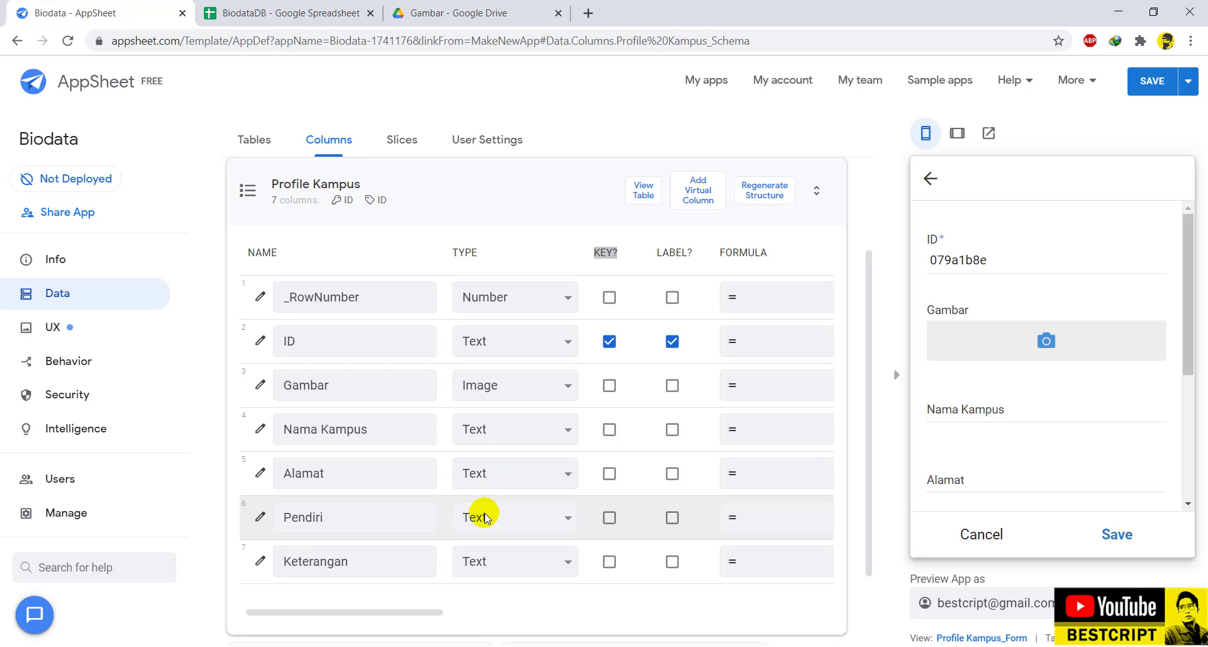
{"action": "scroll", "coordinate": [477, 512], "scroll_direction": "down", "scroll_amount": 2}
{"action": "left_click", "coordinate": [493, 466]}
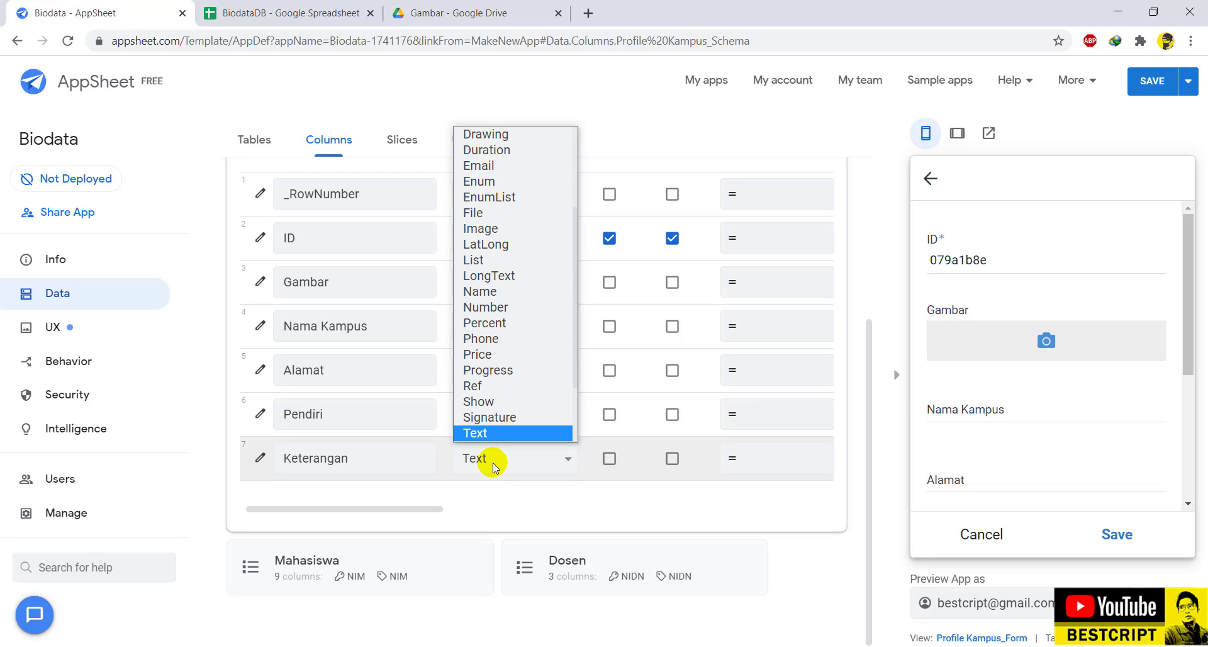
{"action": "left_click", "coordinate": [513, 281]}
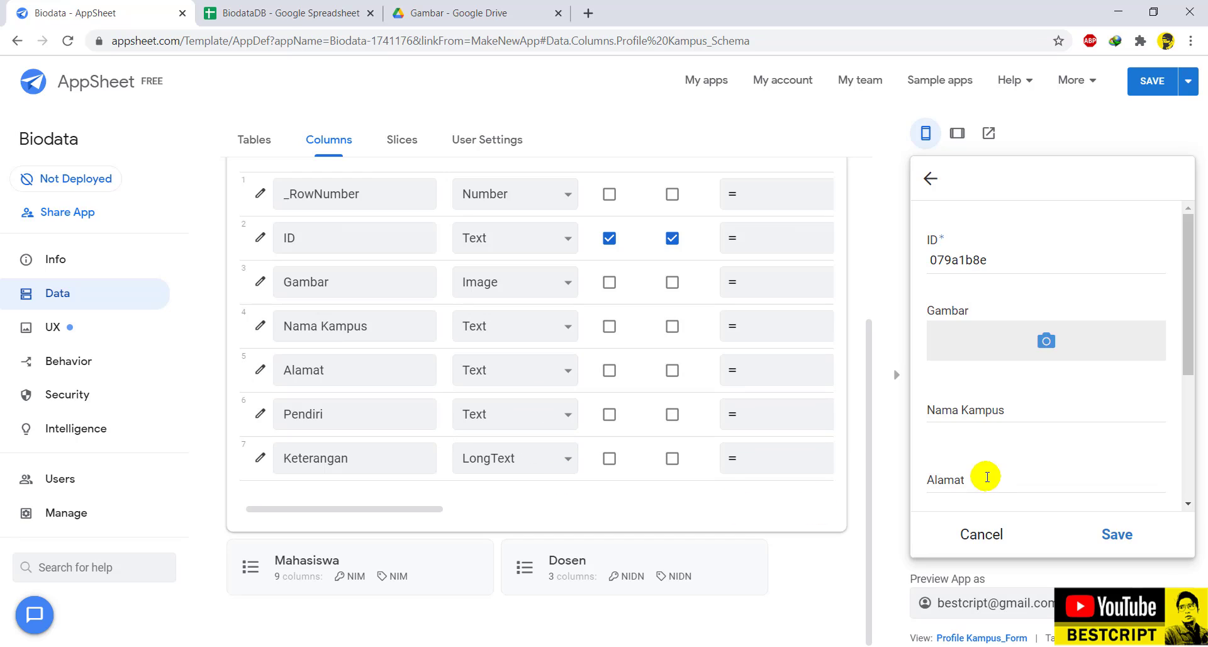
Test the Keterangan field in the preview form with a long random text, and clear it again.
{"action": "scroll", "coordinate": [987, 474], "scroll_direction": "down", "scroll_amount": 3}
{"action": "left_click", "coordinate": [980, 377]}
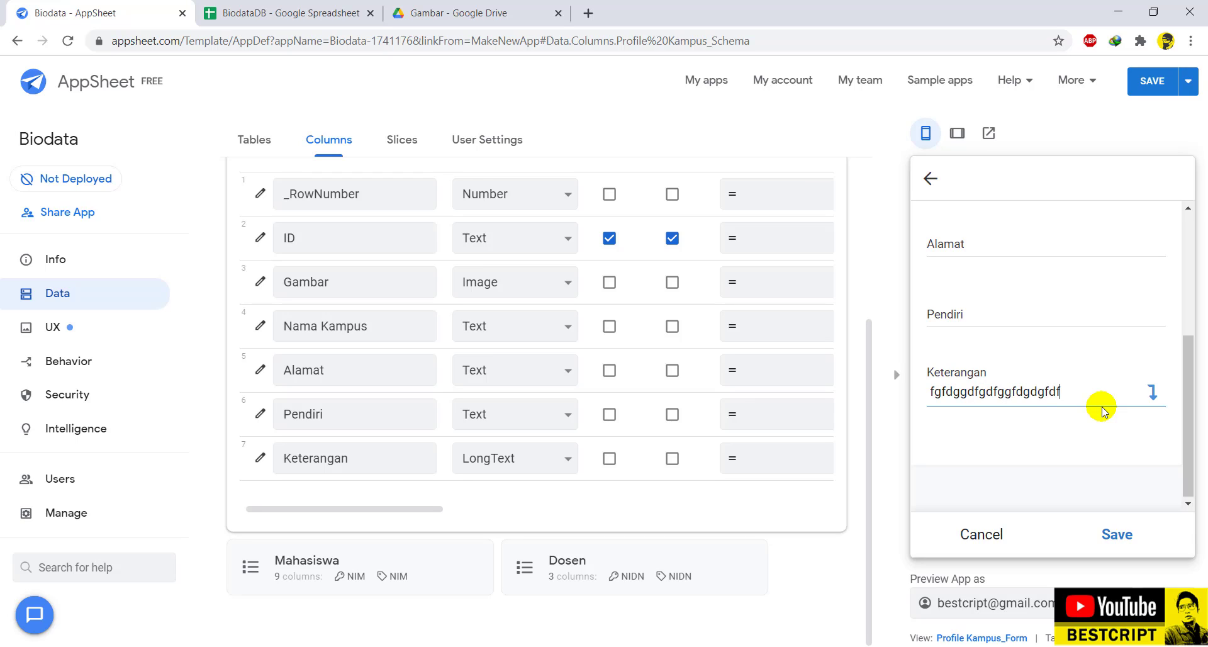
{"action": "type", "text": "fgfdggdfgdfggfdgdgfdfgdfgdgdgdfgdfgdg"}
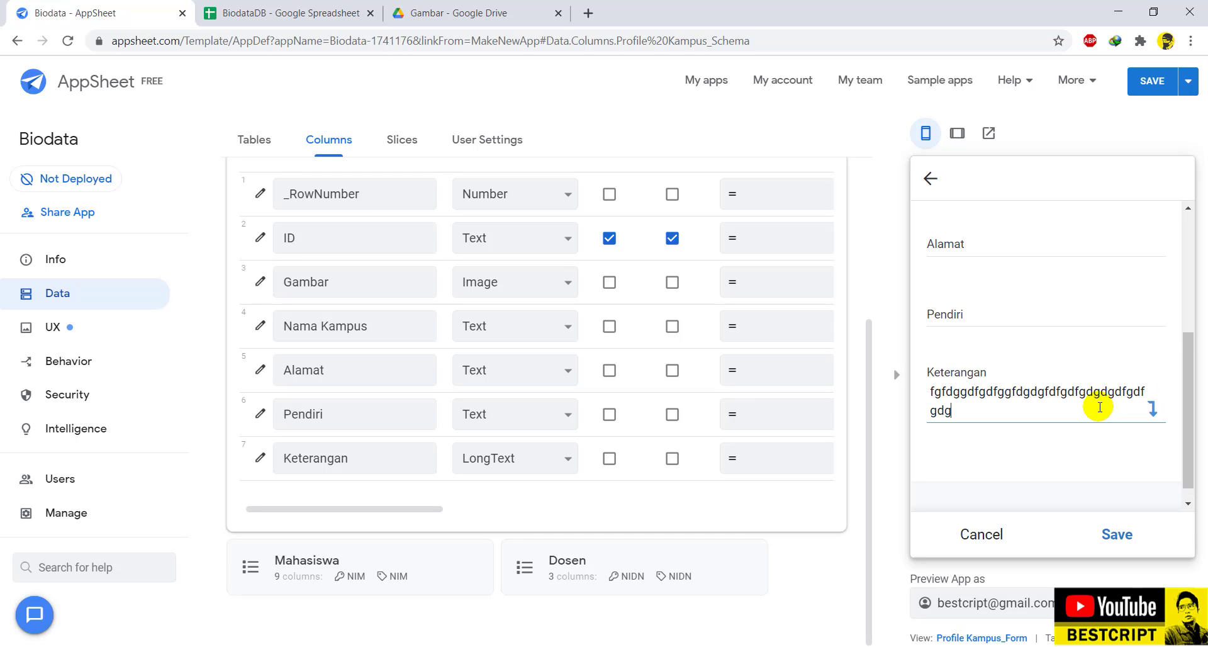
{"action": "left_click_drag", "start_coordinate": [1100, 408], "coordinate": [866, 347]}
{"action": "key", "text": "BackSpace"}
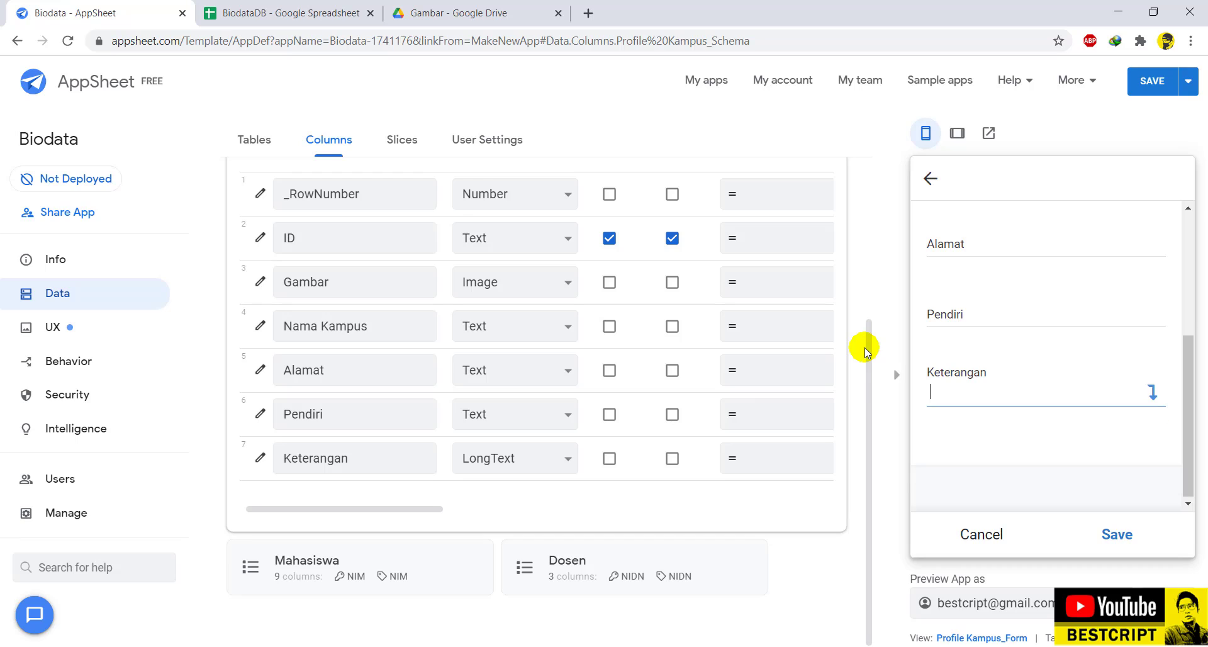
Add an illustration from the Giff folder in Pictures as the new campus entry's Gambar image.
{"action": "scroll", "coordinate": [1158, 386], "scroll_direction": "up", "scroll_amount": 5}
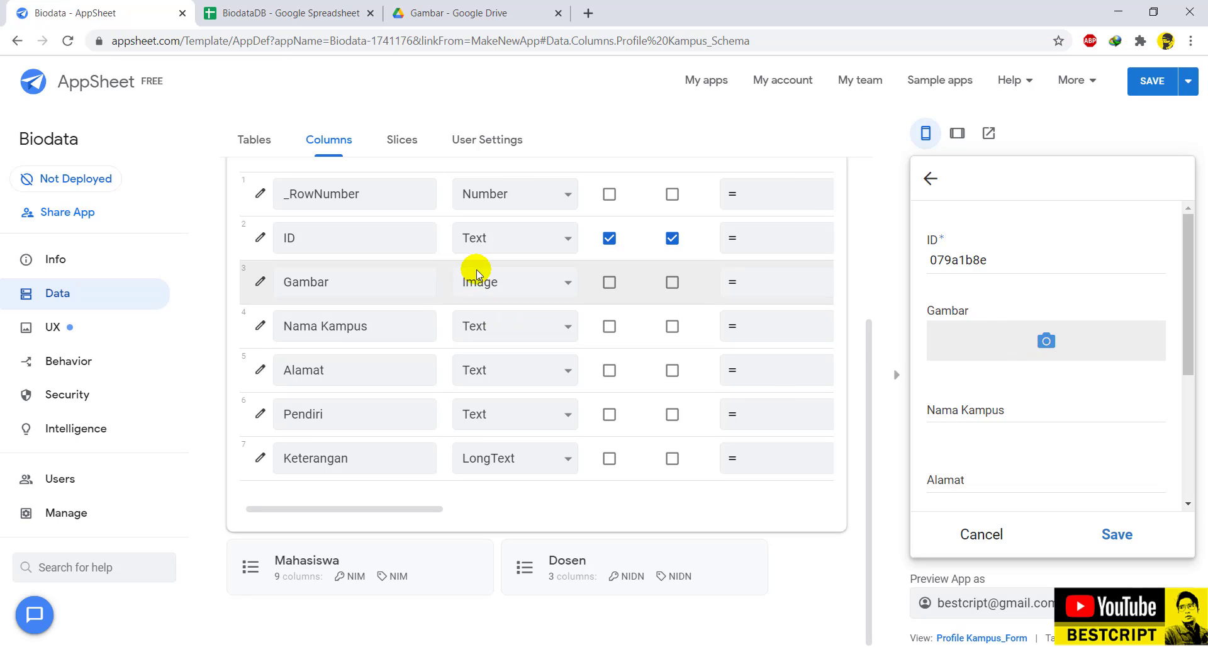
{"action": "left_click", "coordinate": [1005, 345]}
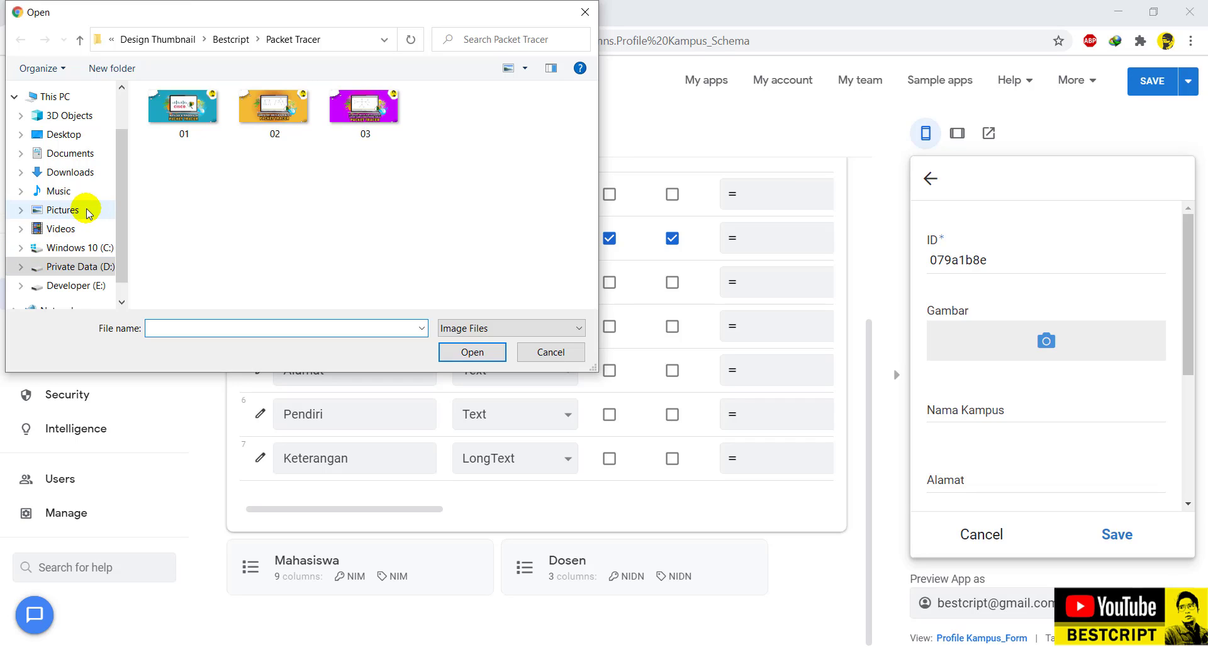
{"action": "left_click", "coordinate": [88, 213]}
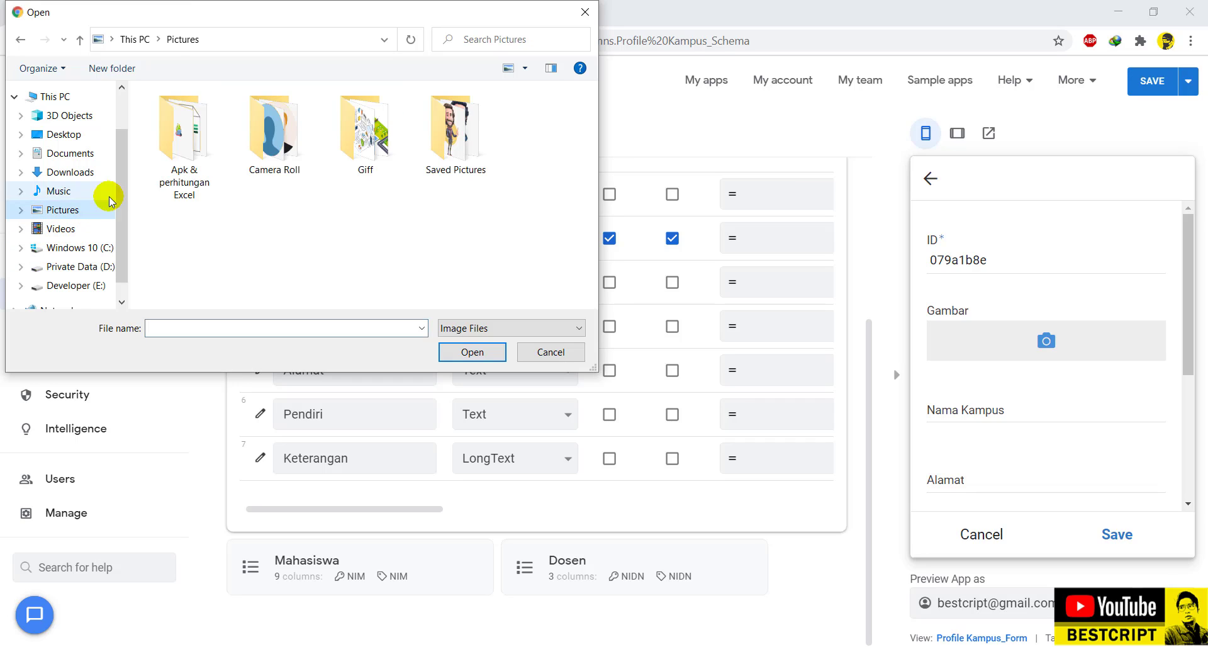
{"action": "double_click", "coordinate": [350, 121]}
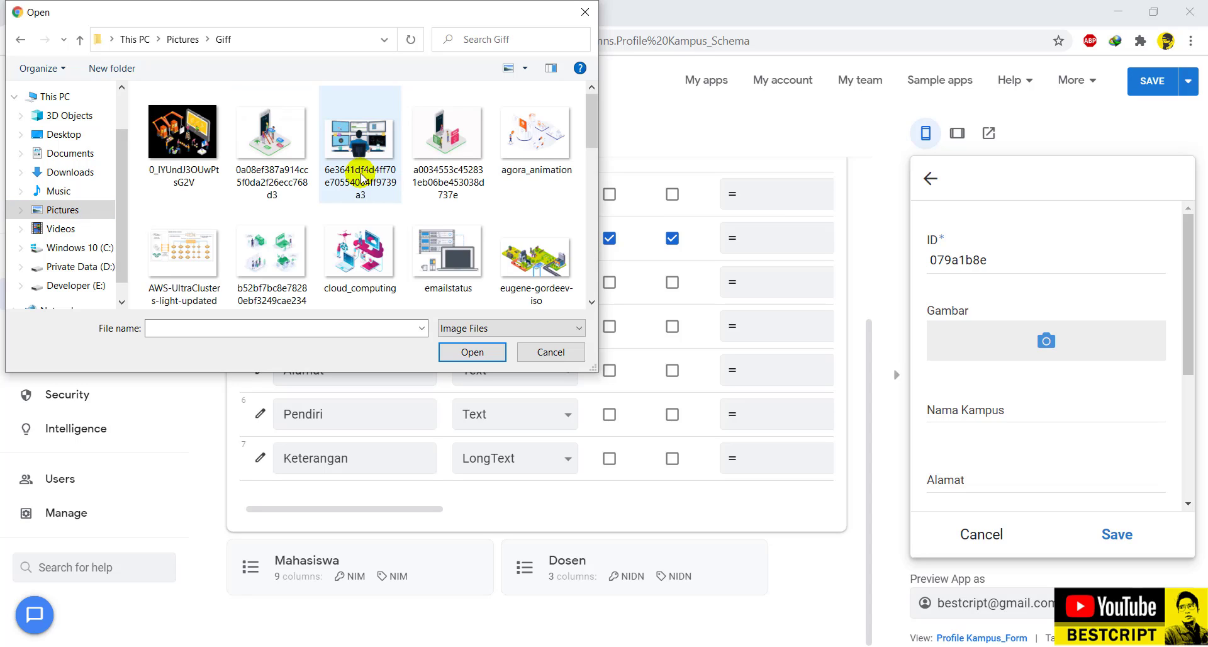
{"action": "scroll", "coordinate": [532, 267], "scroll_direction": "down", "scroll_amount": 1}
{"action": "scroll", "coordinate": [542, 267], "scroll_direction": "down", "scroll_amount": 5}
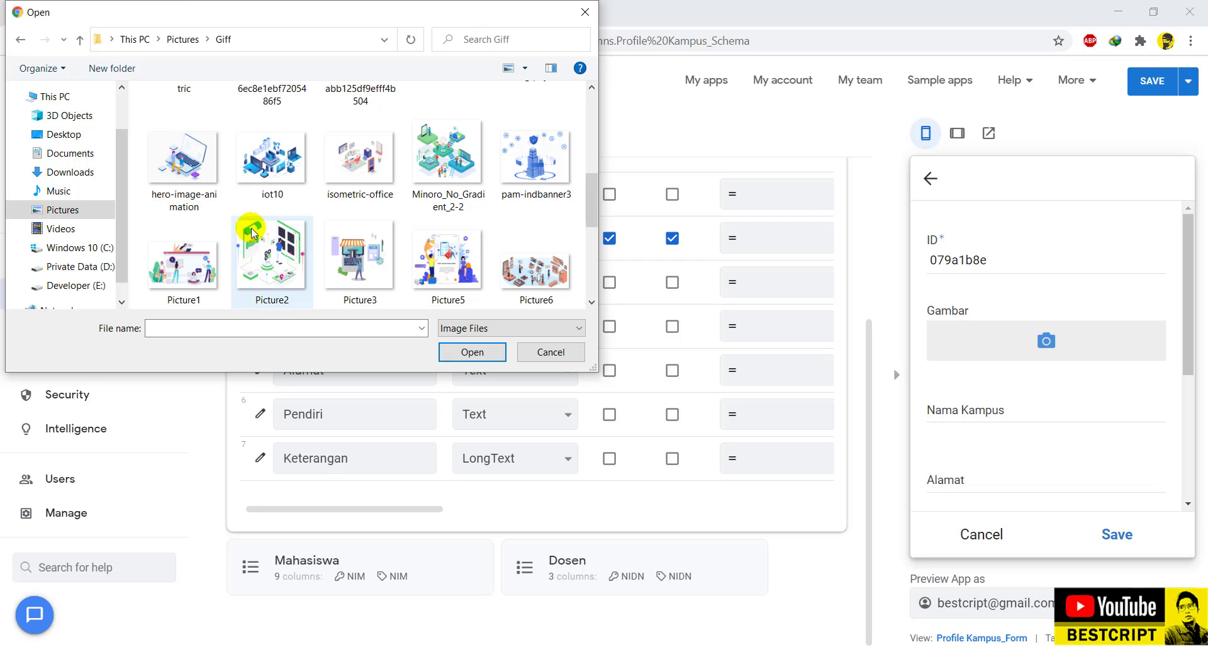
{"action": "double_click", "coordinate": [455, 263]}
Fill in Nama Kampus as KARYA MANDIRA PALEMBANG, the campus address, the founder's full name, and Keterangan as "Kampus ini berdiri......".
{"action": "scroll", "coordinate": [1092, 412], "scroll_direction": "down", "scroll_amount": 2}
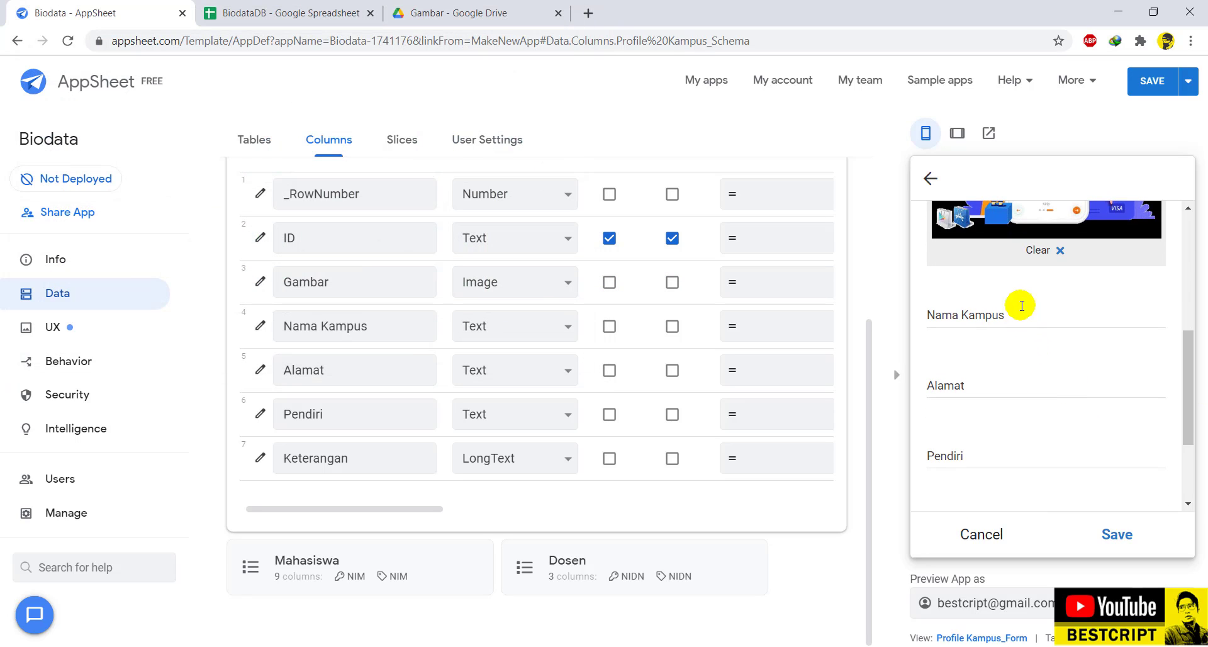
{"action": "left_click", "coordinate": [989, 318]}
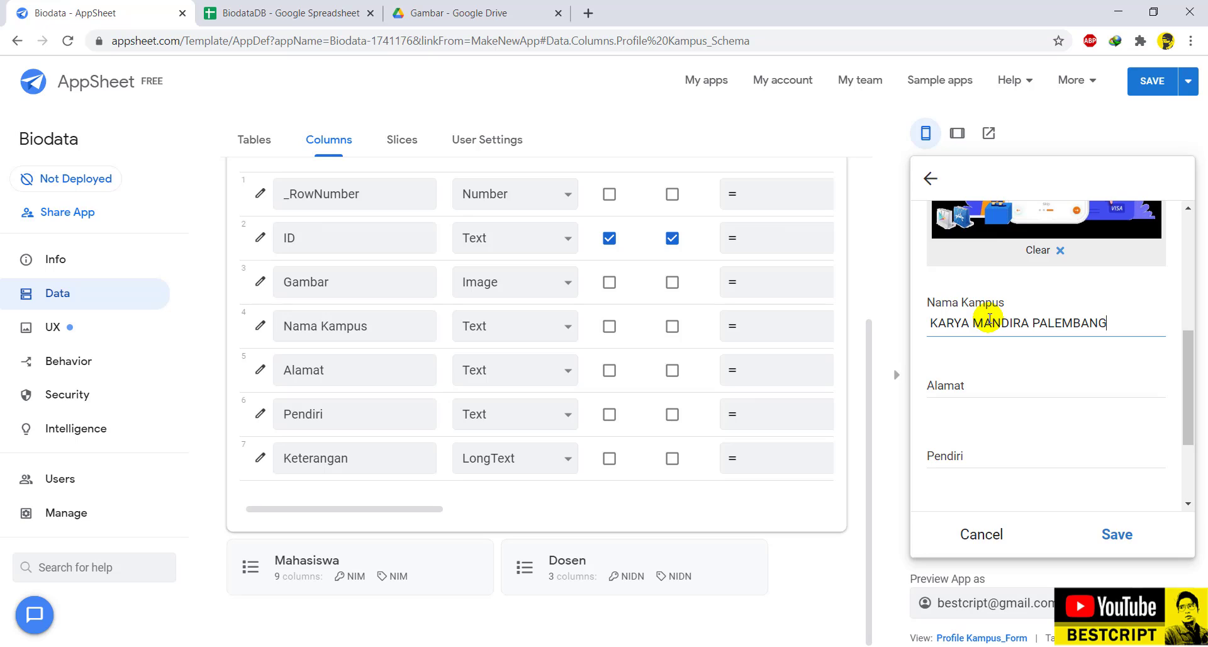
{"action": "left_click", "coordinate": [1010, 386]}
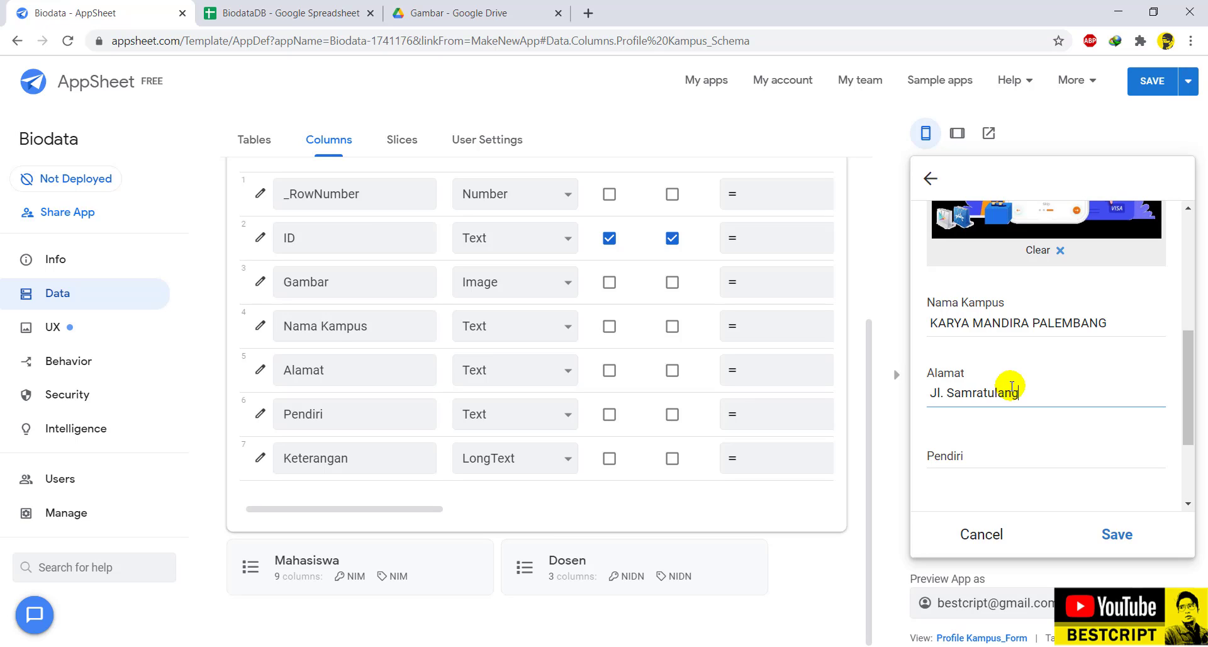
{"action": "left_click", "coordinate": [990, 458]}
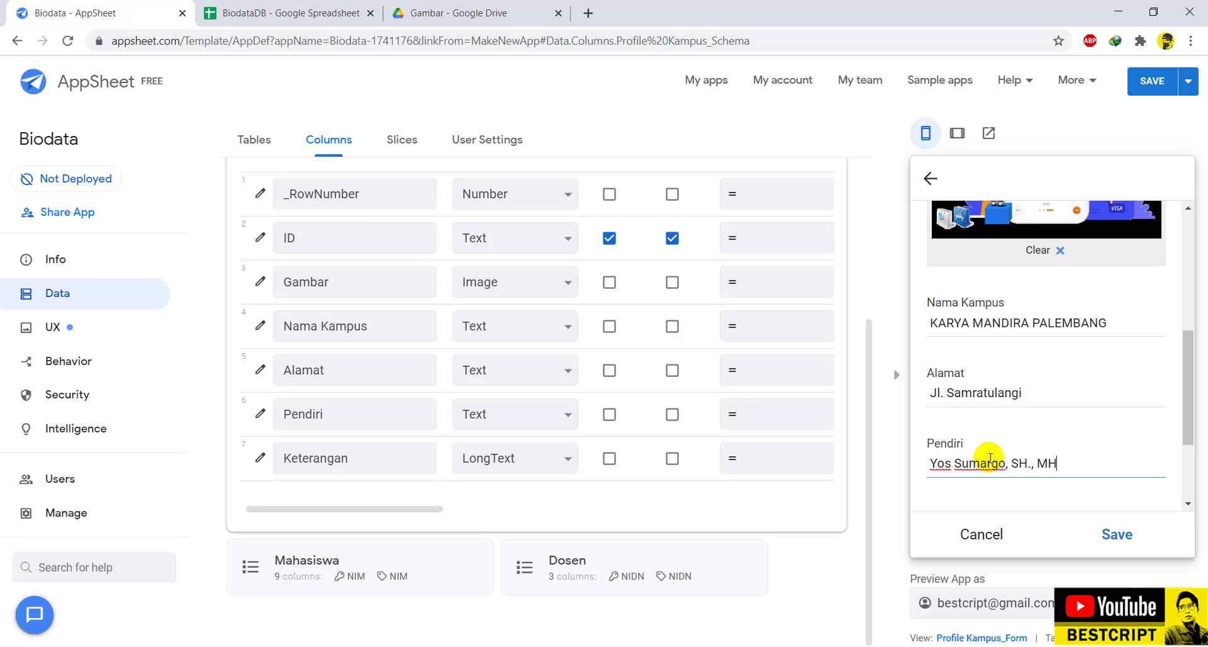
{"action": "scroll", "coordinate": [990, 457], "scroll_direction": "down", "scroll_amount": 2}
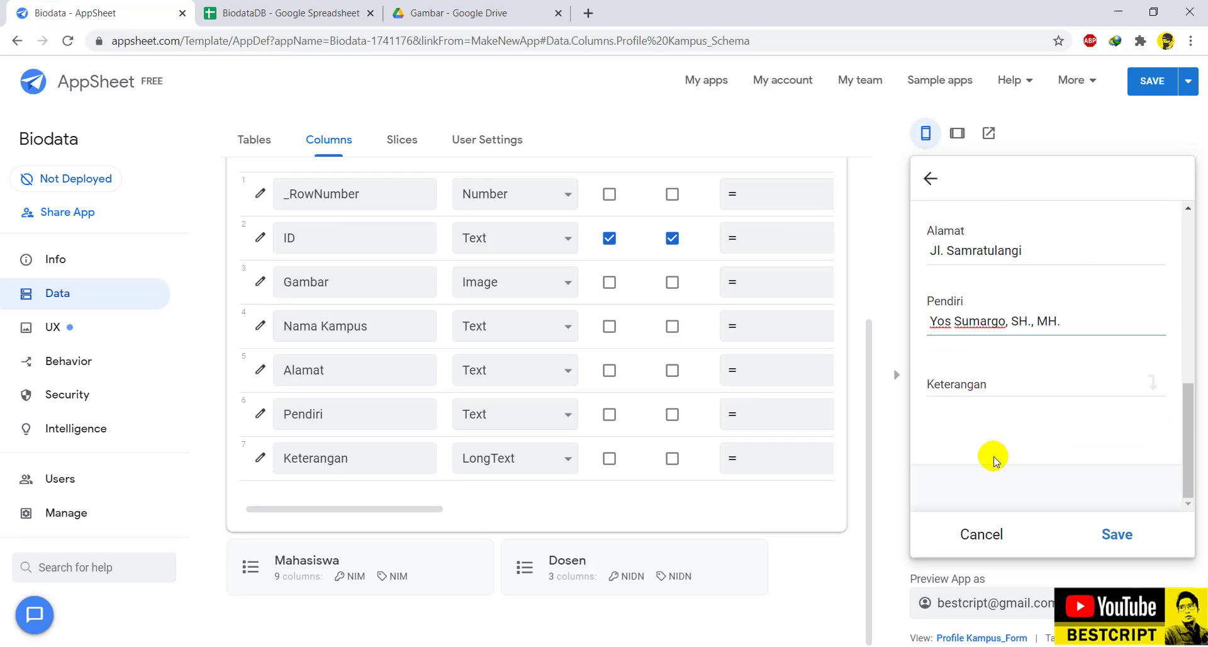
{"action": "left_click", "coordinate": [1007, 385]}
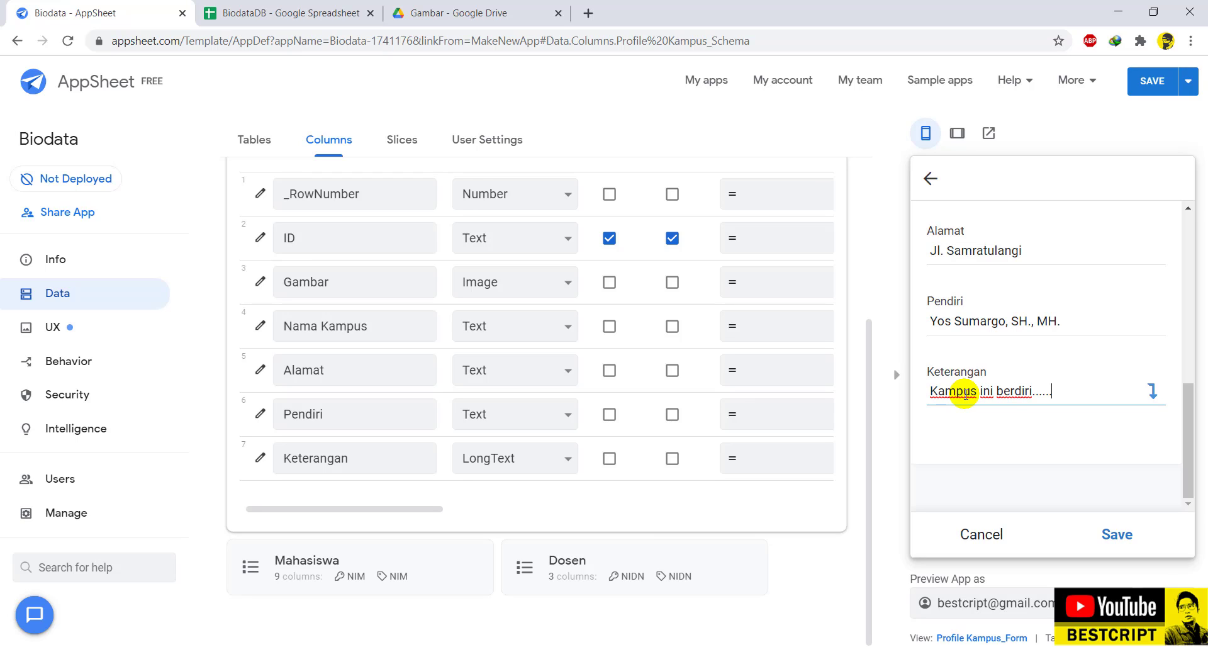
Save the completed campus entry in the app preview.
{"action": "left_click", "coordinate": [1095, 532]}
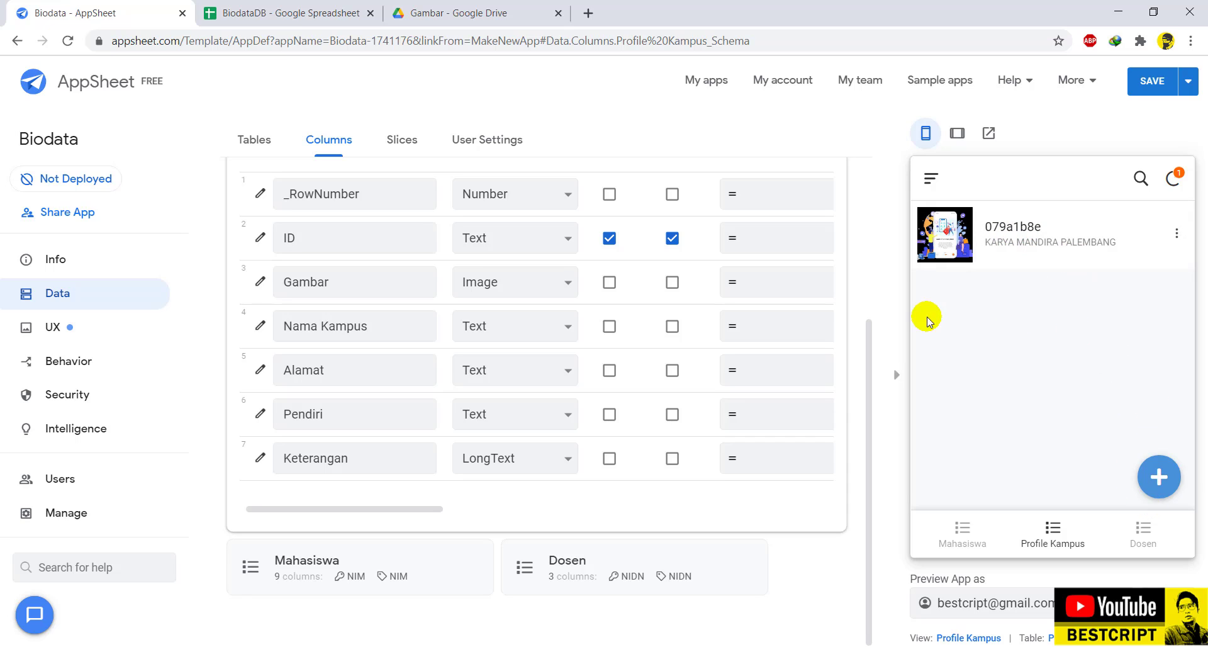
Review the table list, the Mahasiswa table's settings and the column types of the Profile Kampus table.
{"action": "scroll", "coordinate": [426, 273], "scroll_direction": "up", "scroll_amount": 4}
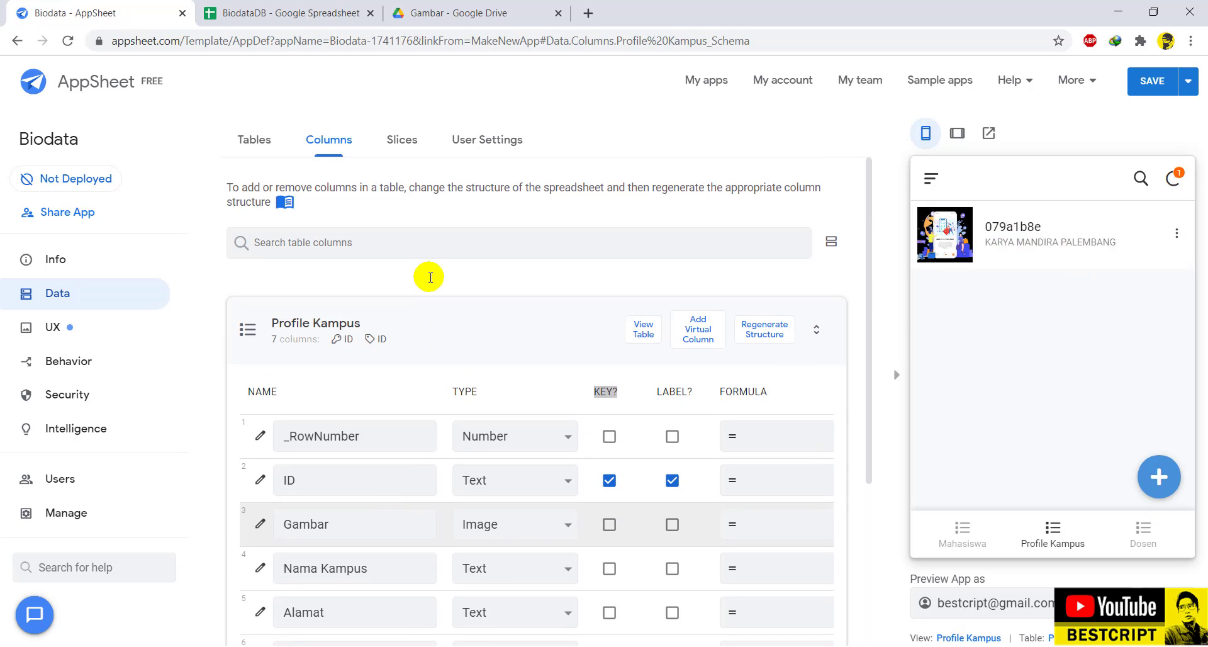
{"action": "left_click", "coordinate": [250, 144]}
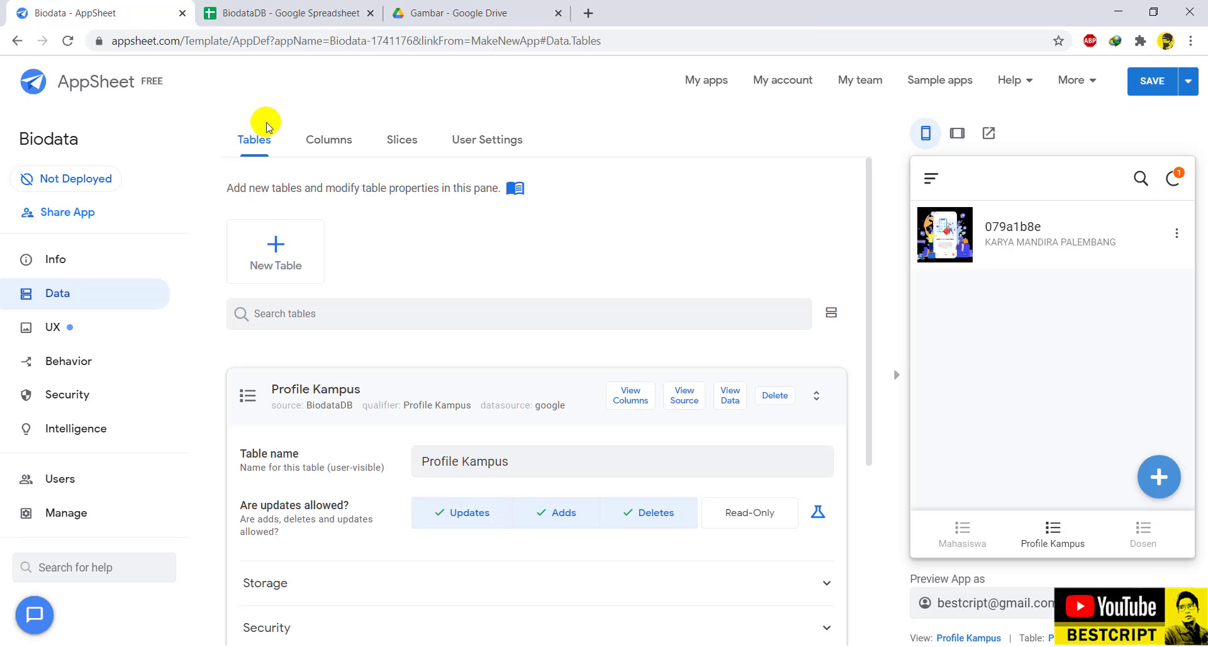
{"action": "left_click", "coordinate": [261, 395]}
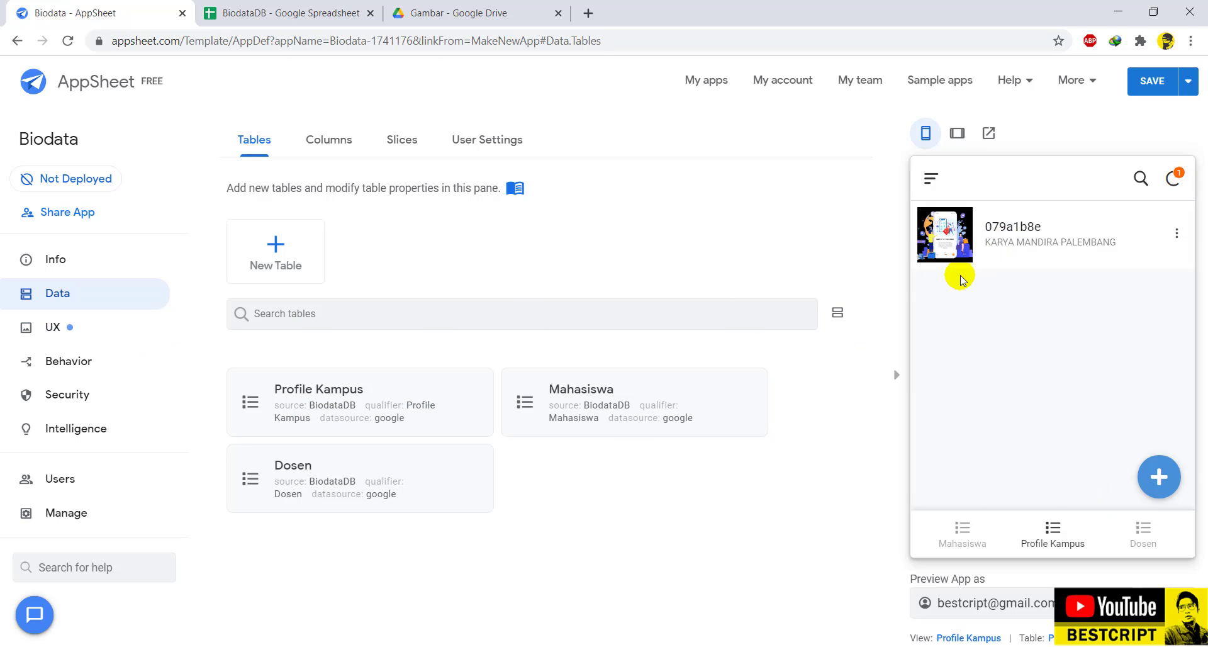
{"action": "left_click", "coordinate": [570, 393]}
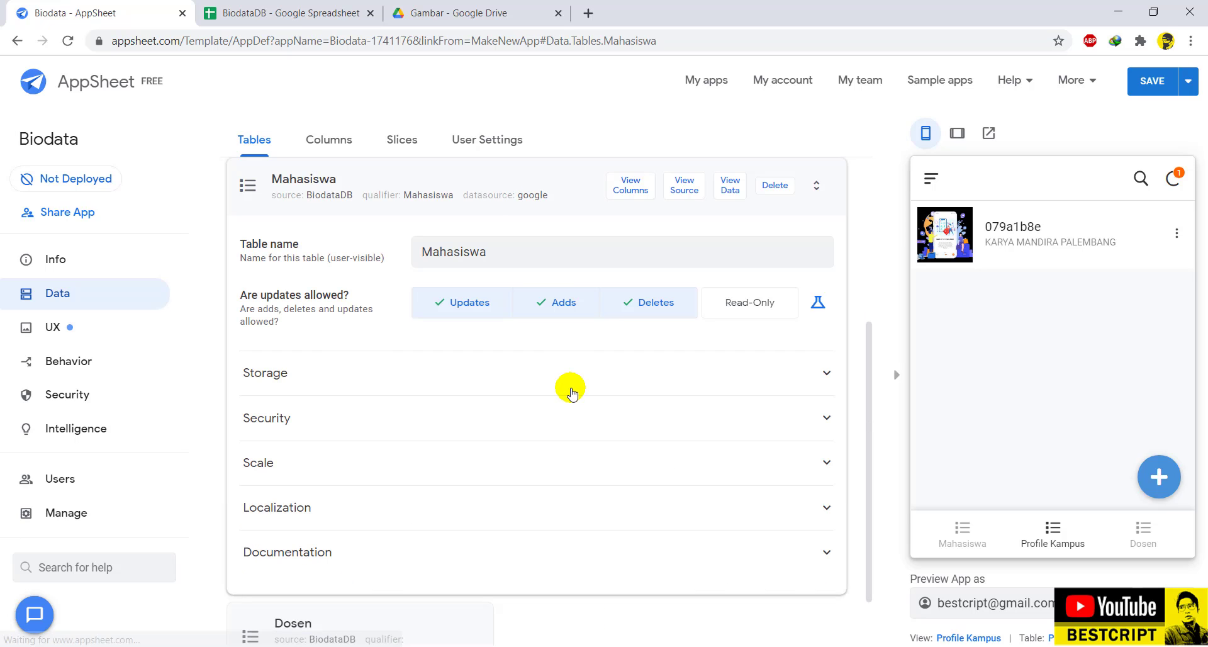
{"action": "left_click", "coordinate": [320, 143]}
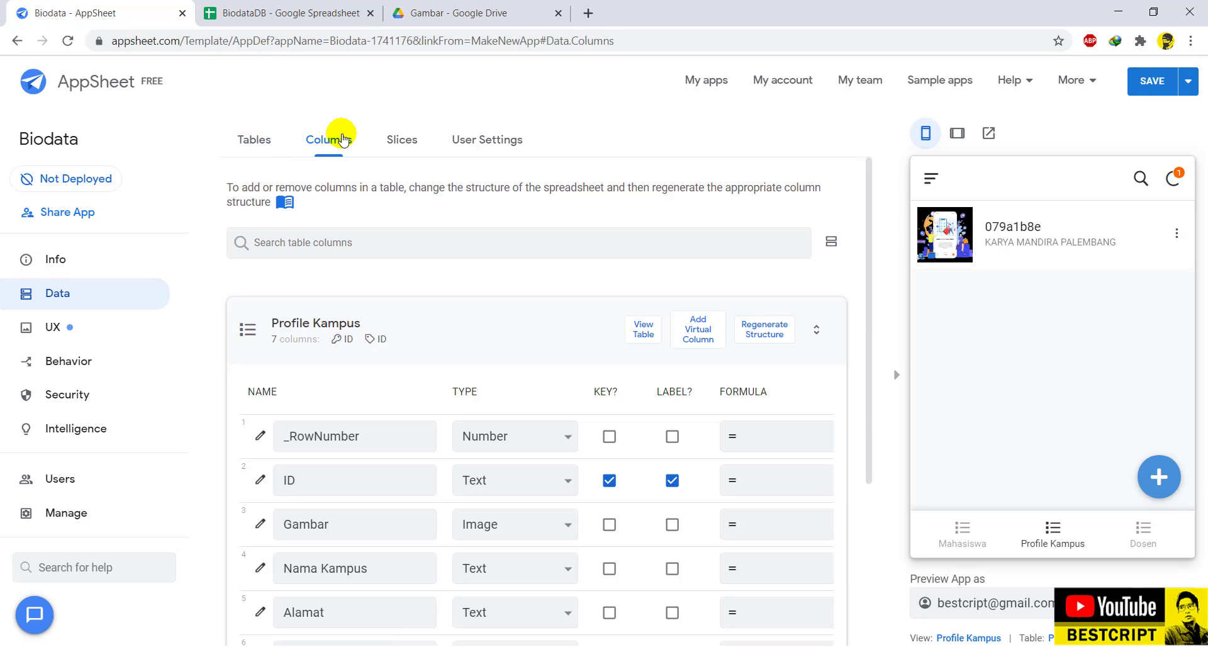
{"action": "scroll", "coordinate": [414, 437], "scroll_direction": "up", "scroll_amount": 3}
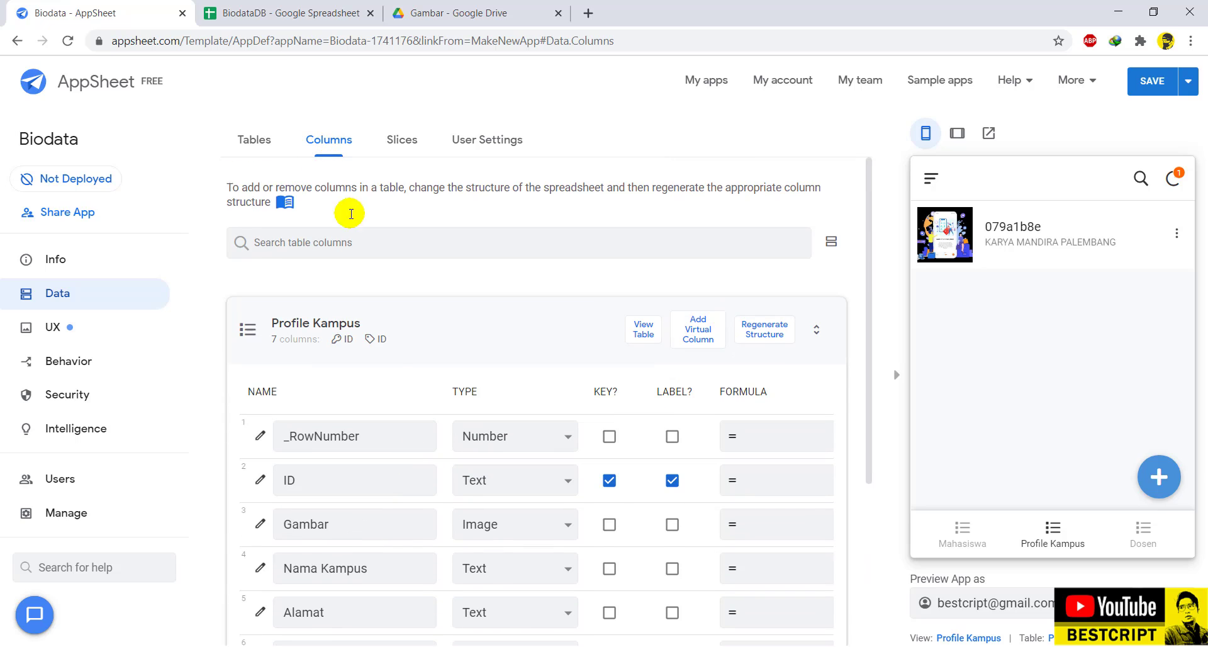
{"action": "scroll", "coordinate": [622, 466], "scroll_direction": "down", "scroll_amount": 3}
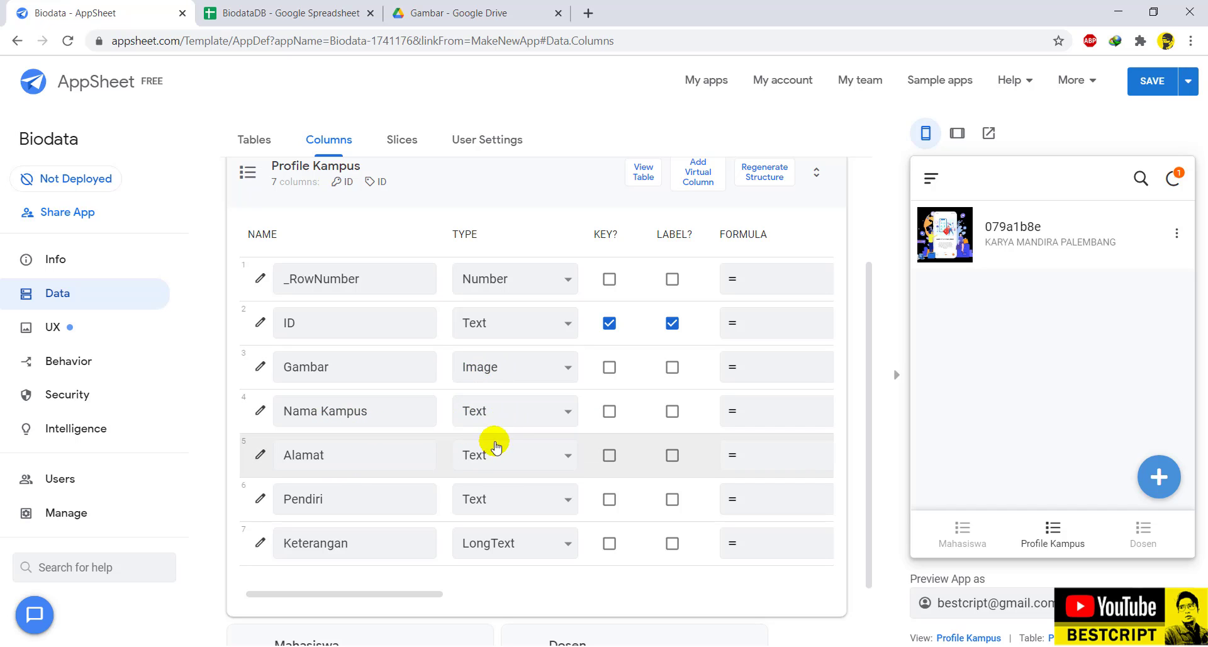
{"action": "scroll", "coordinate": [497, 453], "scroll_direction": "up", "scroll_amount": 3}
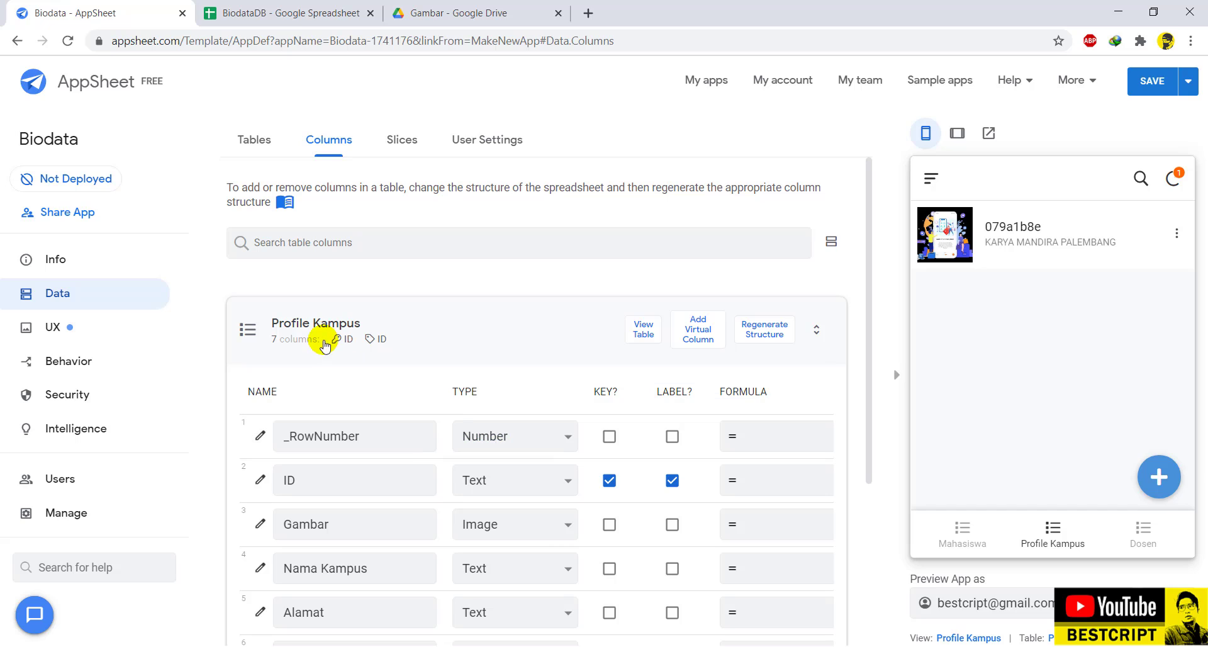
{"action": "left_click", "coordinate": [258, 142]}
{"action": "left_click", "coordinate": [327, 463]}
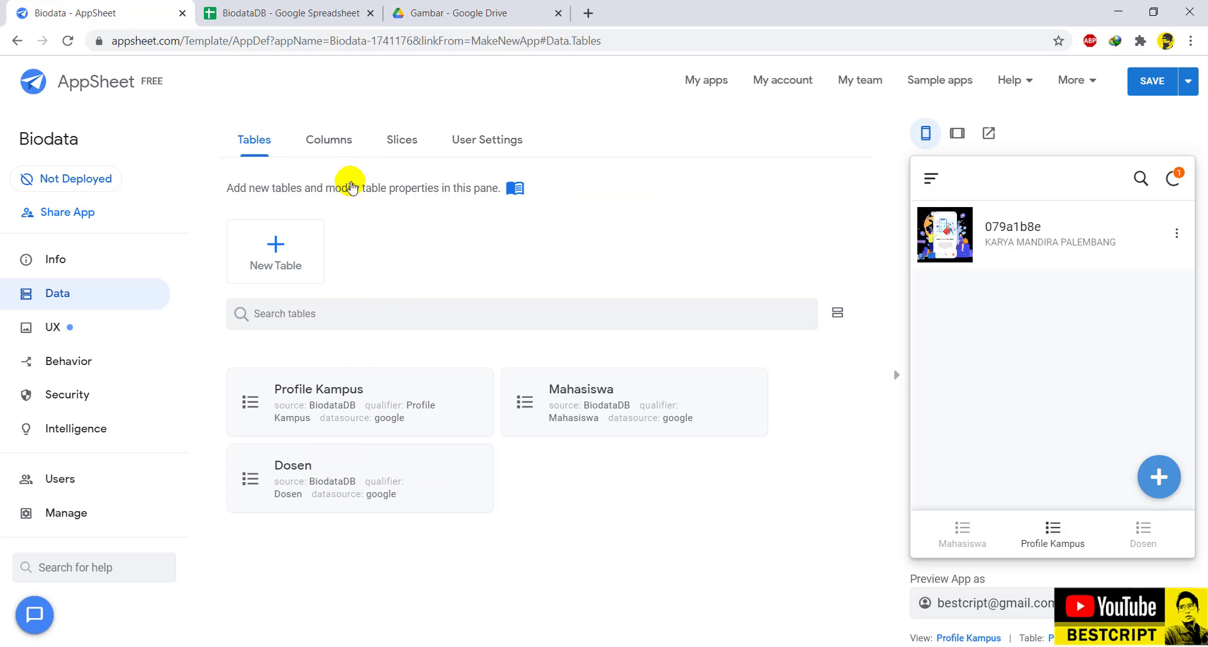
Collapse the Profile Kampus columns and set the type of the Mahasiswa table's Foto column to Image.
{"action": "left_click", "coordinate": [334, 141]}
{"action": "left_click", "coordinate": [362, 318]}
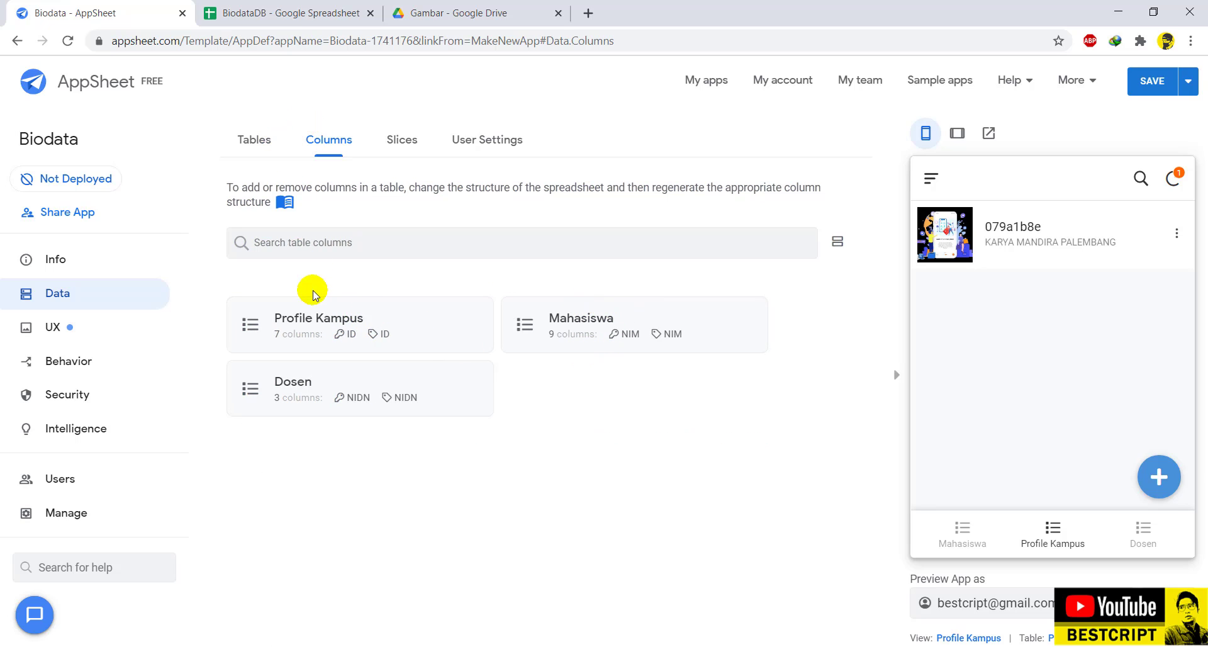
{"action": "left_click", "coordinate": [584, 318]}
{"action": "left_click", "coordinate": [497, 384]}
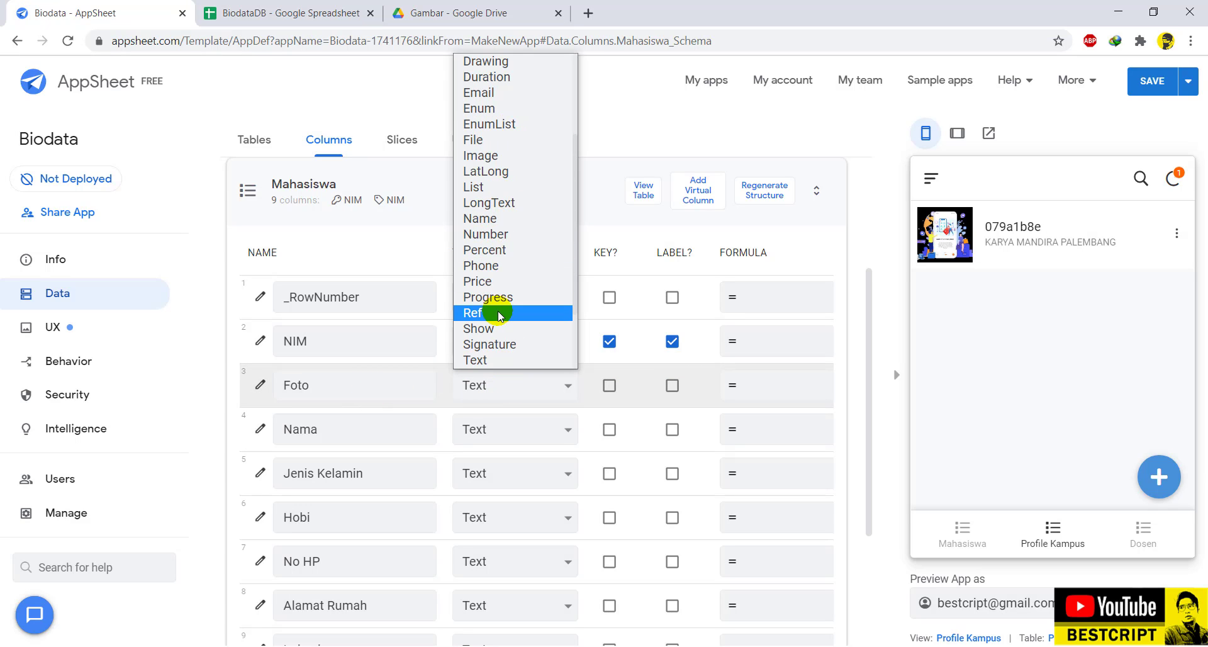
{"action": "scroll", "coordinate": [497, 311], "scroll_direction": "down", "scroll_amount": 2}
{"action": "scroll", "coordinate": [506, 272], "scroll_direction": "up", "scroll_amount": 4}
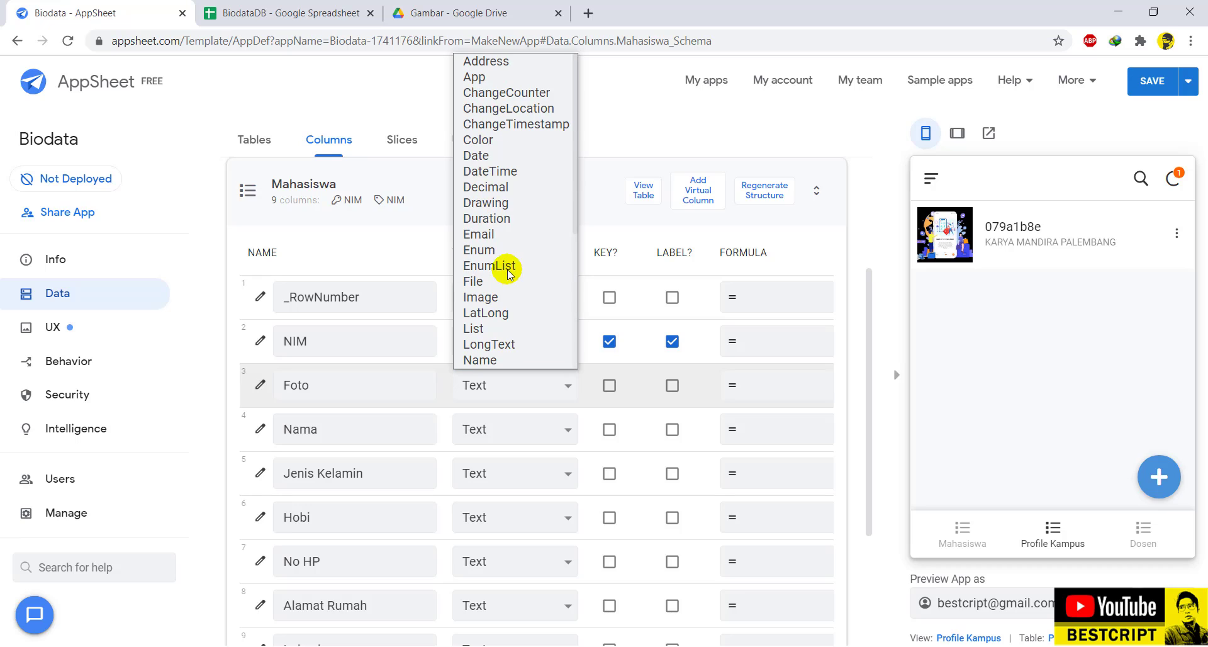
{"action": "left_click", "coordinate": [497, 297]}
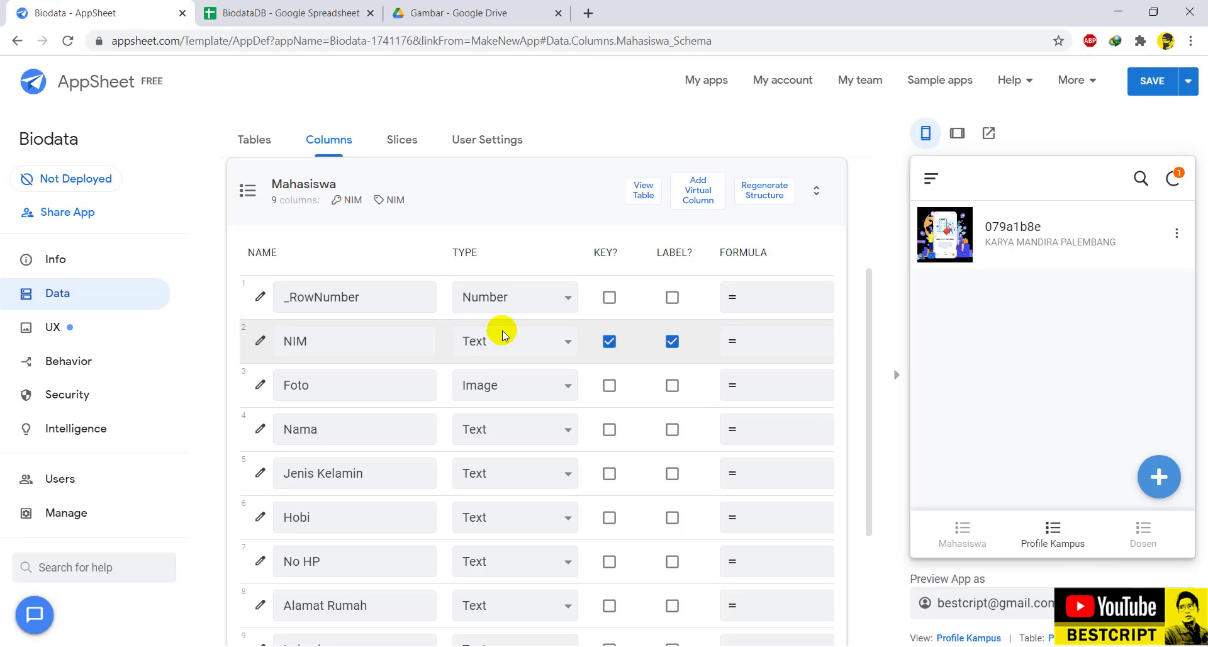
Open a new Mahasiswa entry form in the app preview.
{"action": "scroll", "coordinate": [501, 425], "scroll_direction": "down", "scroll_amount": 2}
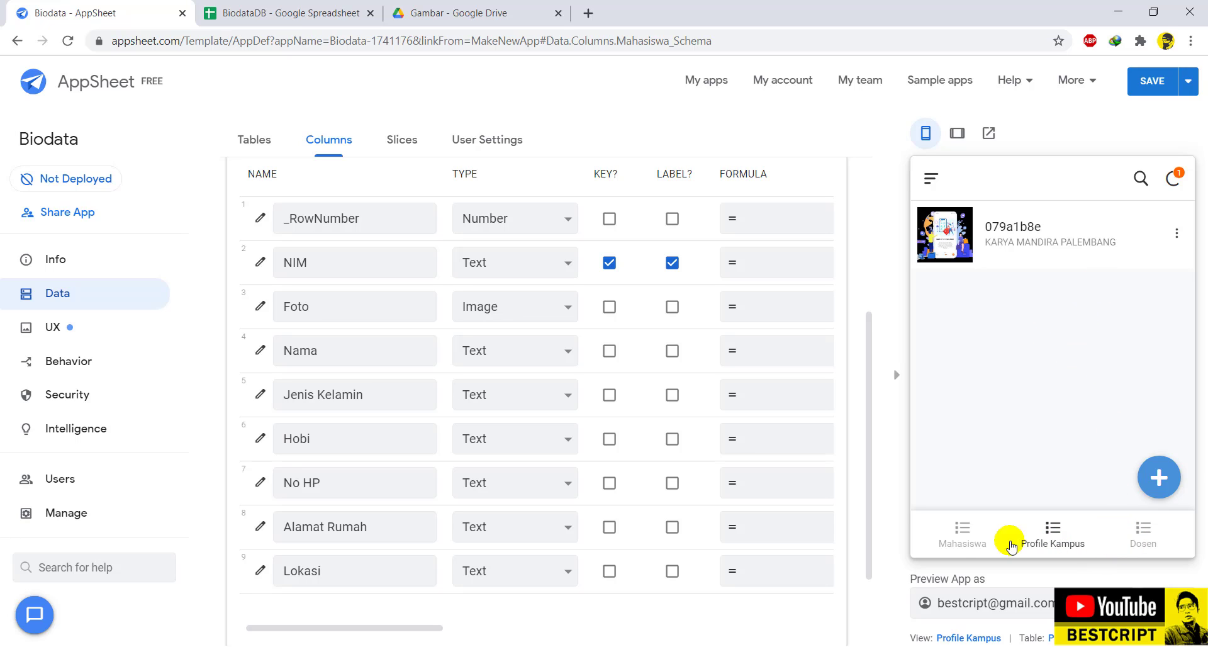
{"action": "left_click", "coordinate": [963, 532]}
{"action": "left_click", "coordinate": [1164, 466]}
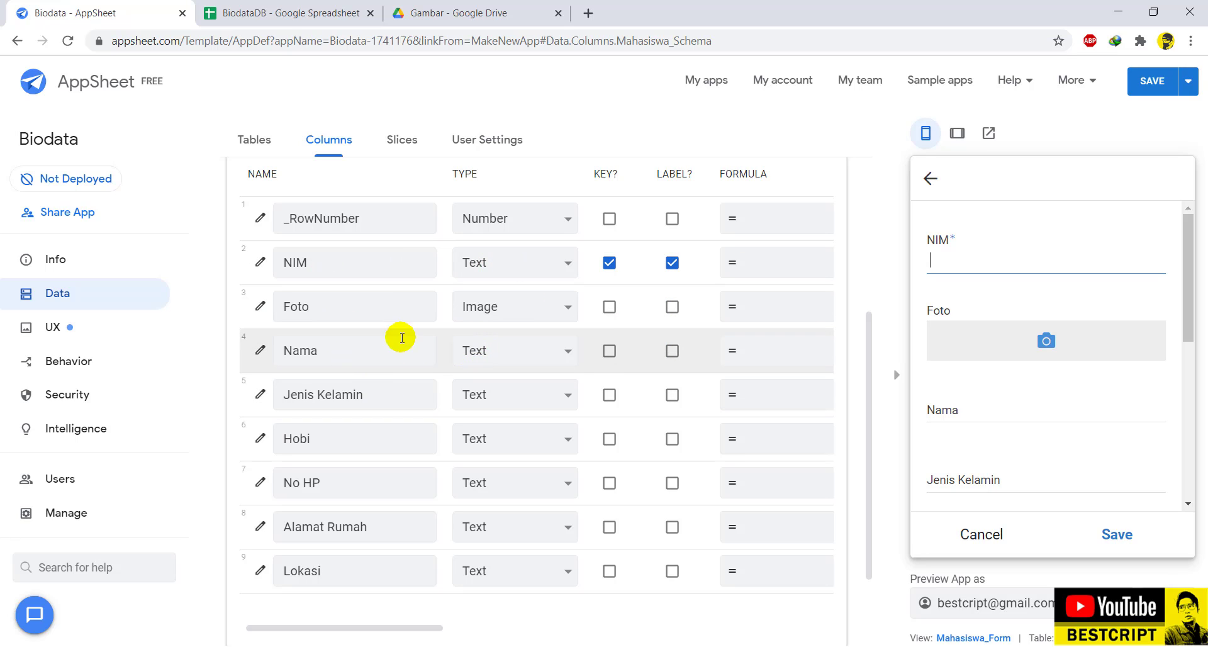
Set the Mahasiswa table's No HP column type to Phone and check the field in the preview form.
{"action": "scroll", "coordinate": [455, 320], "scroll_direction": "down", "scroll_amount": 1}
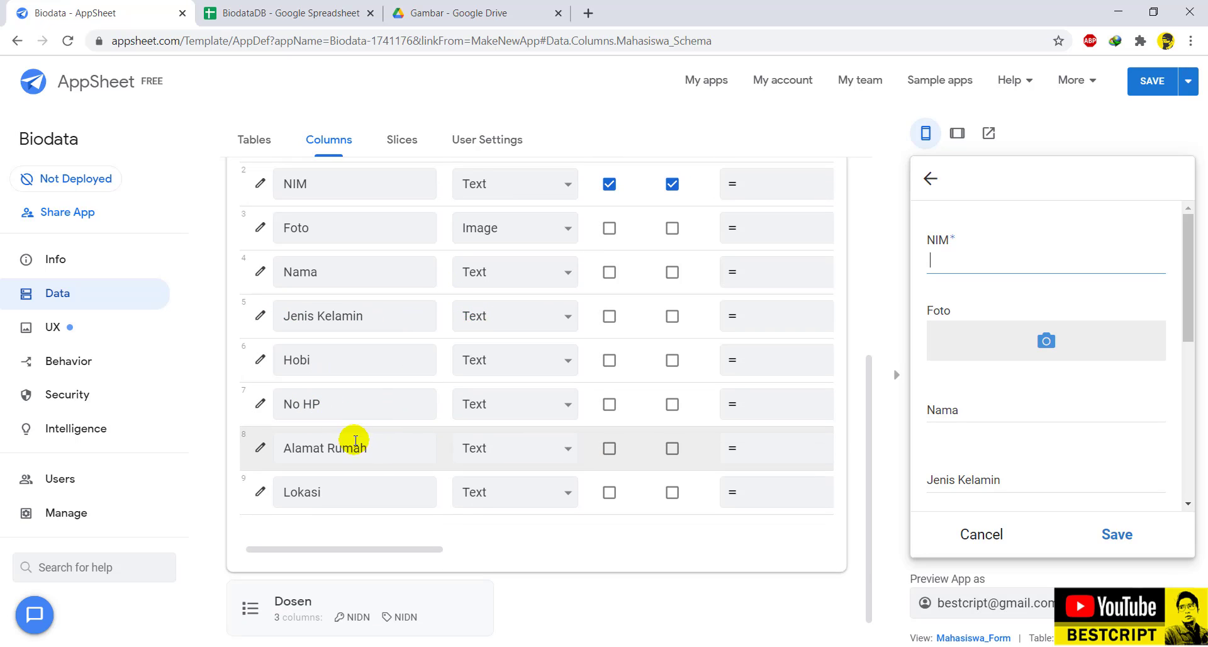
{"action": "left_click", "coordinate": [466, 408]}
{"action": "scroll", "coordinate": [497, 349], "scroll_direction": "down", "scroll_amount": 1}
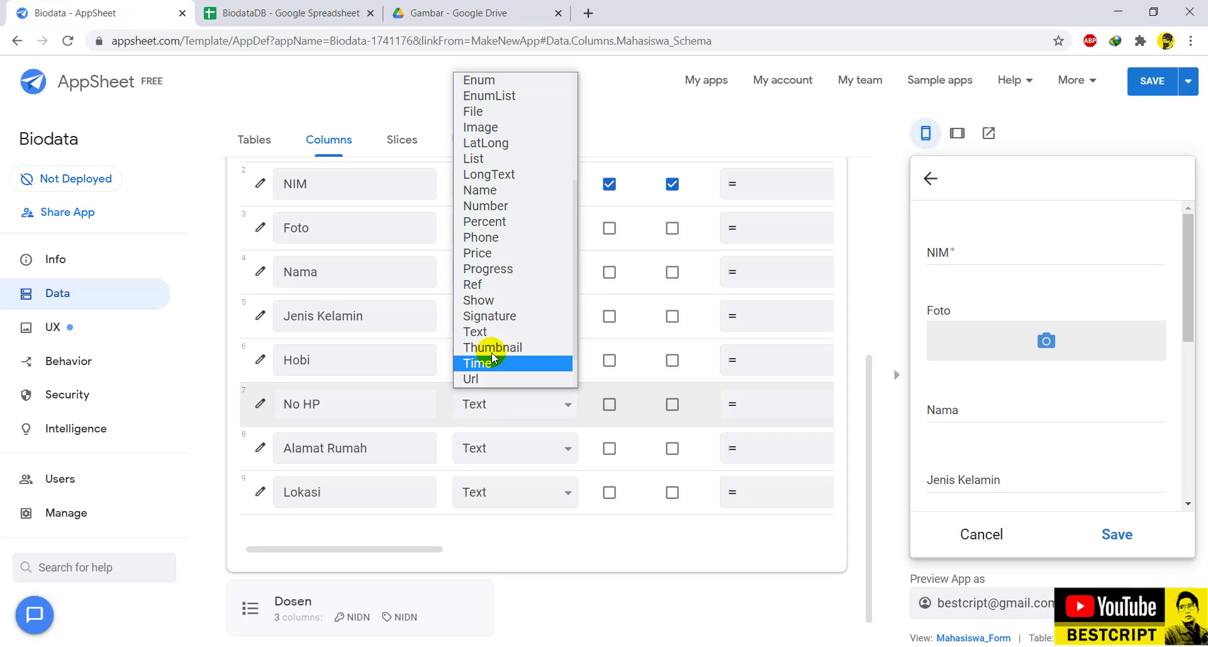
{"action": "left_click", "coordinate": [497, 237]}
{"action": "scroll", "coordinate": [972, 466], "scroll_direction": "down", "scroll_amount": 3}
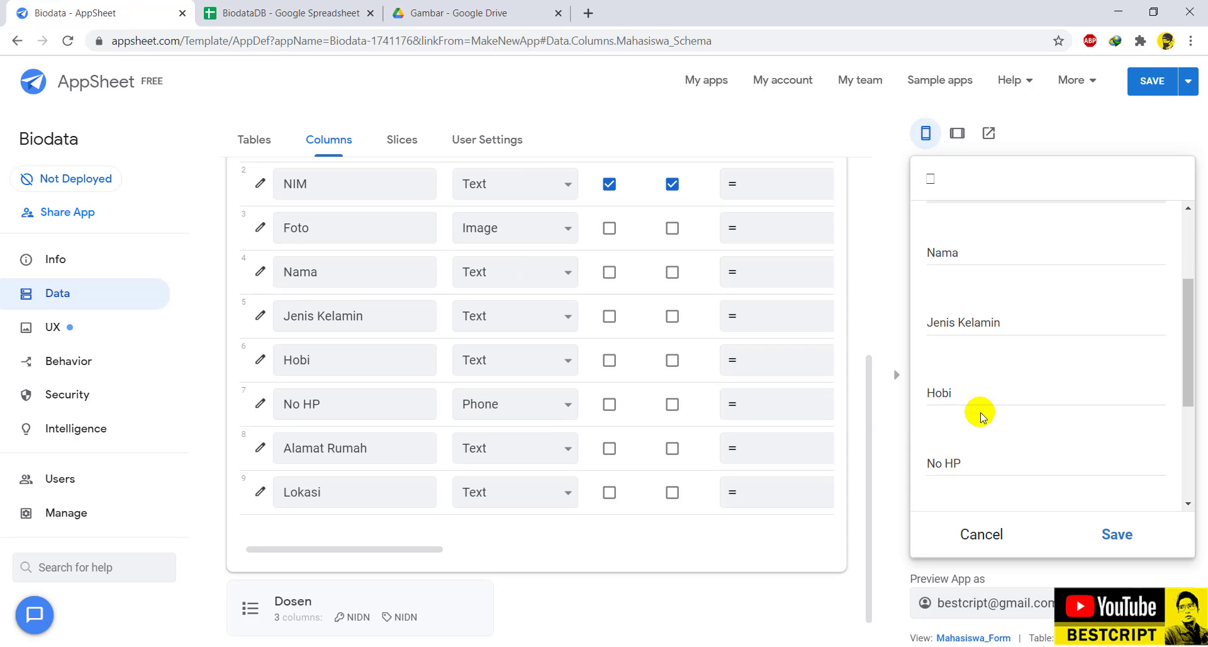
{"action": "scroll", "coordinate": [976, 440], "scroll_direction": "down", "scroll_amount": 4}
{"action": "left_click", "coordinate": [974, 248]}
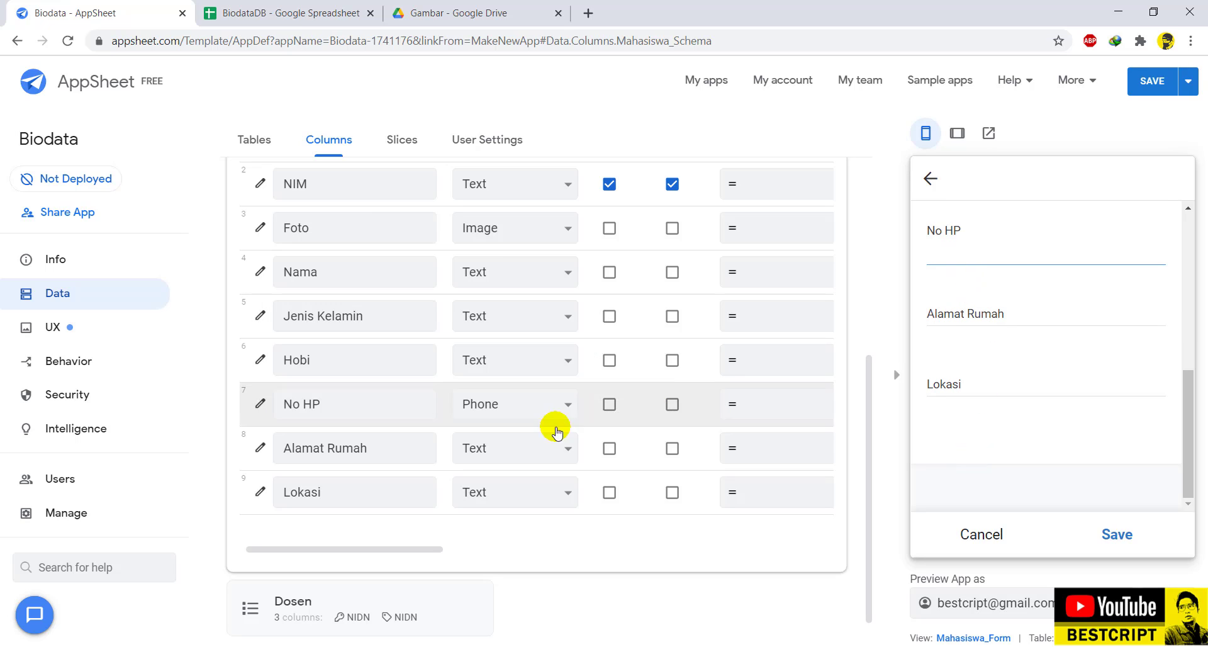
Set the Alamat Rumah column's type to LongText and look over the fields of the Mahasiswa preview form.
{"action": "left_click", "coordinate": [485, 451]}
{"action": "scroll", "coordinate": [504, 404], "scroll_direction": "down", "scroll_amount": 3}
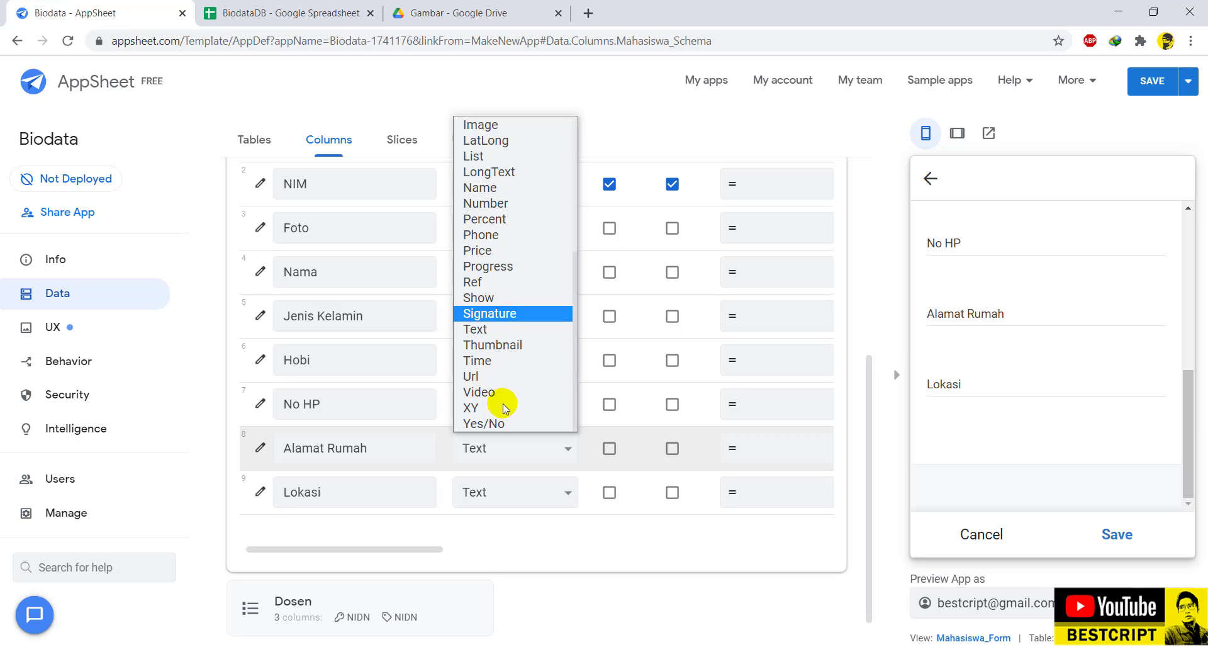
{"action": "scroll", "coordinate": [515, 330], "scroll_direction": "up", "scroll_amount": 4}
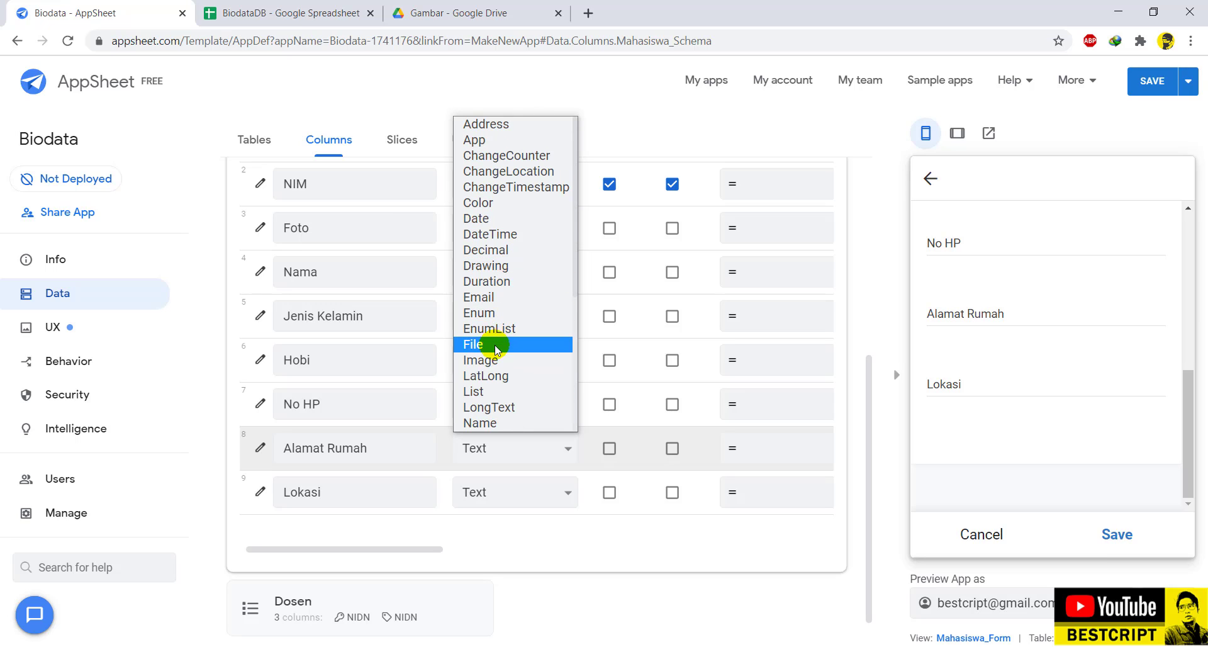
{"action": "left_click", "coordinate": [487, 409]}
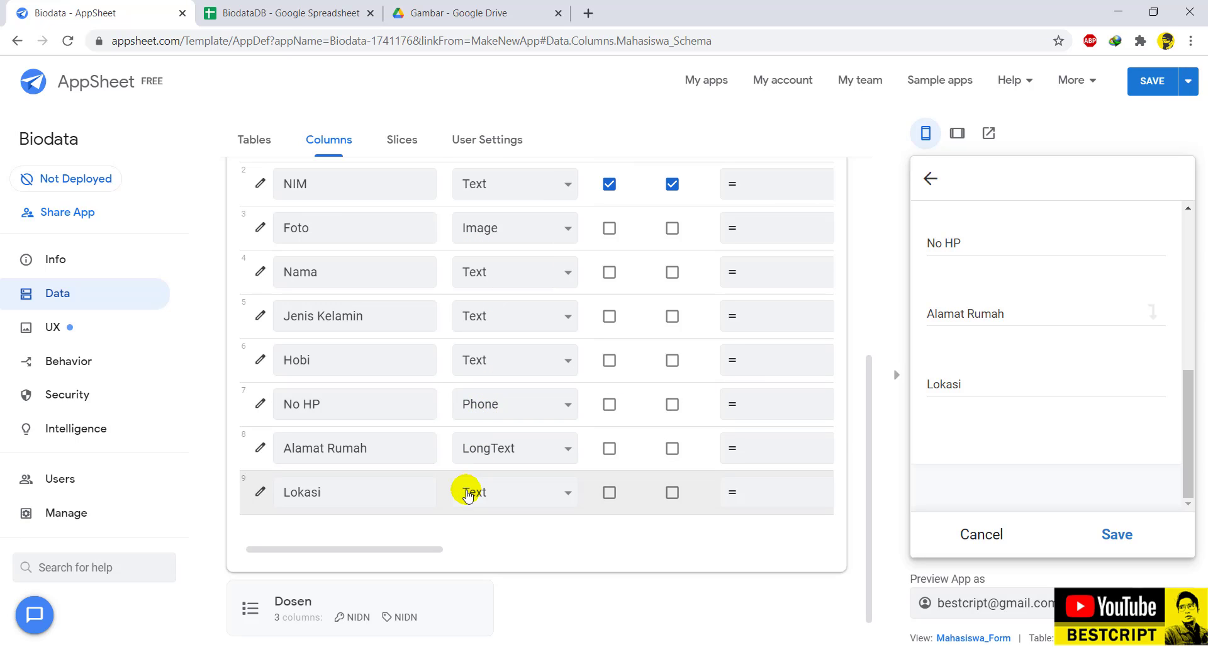
{"action": "scroll", "coordinate": [974, 405], "scroll_direction": "up", "scroll_amount": 5}
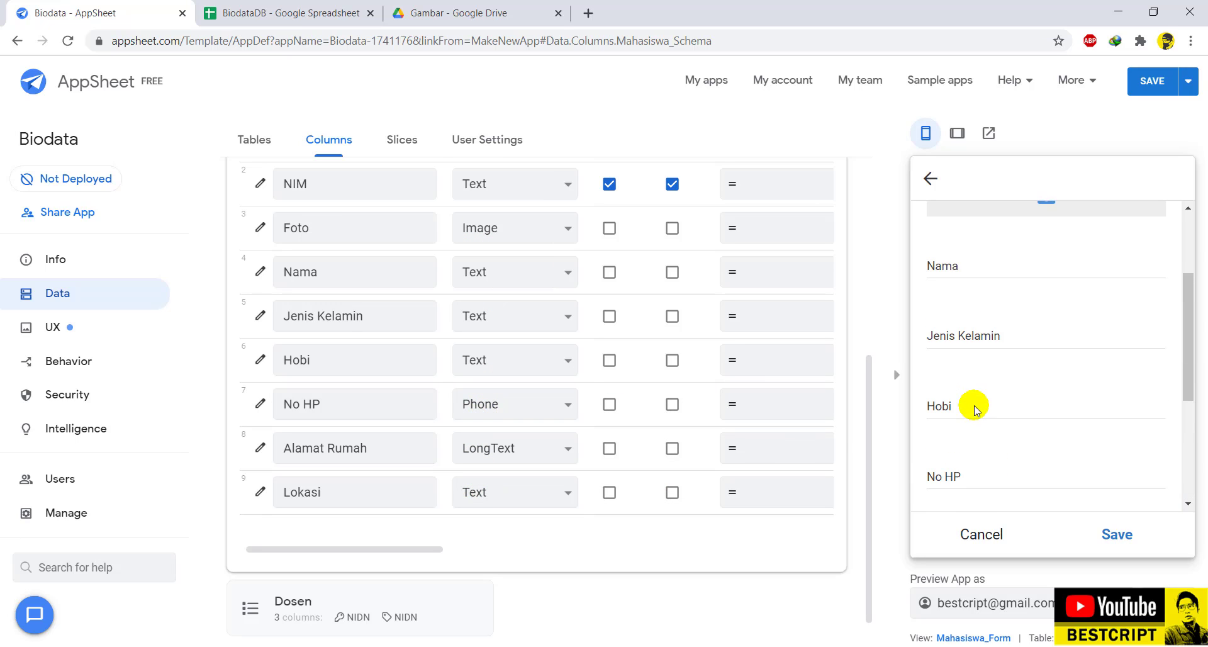
{"action": "scroll", "coordinate": [972, 407], "scroll_direction": "down", "scroll_amount": 5}
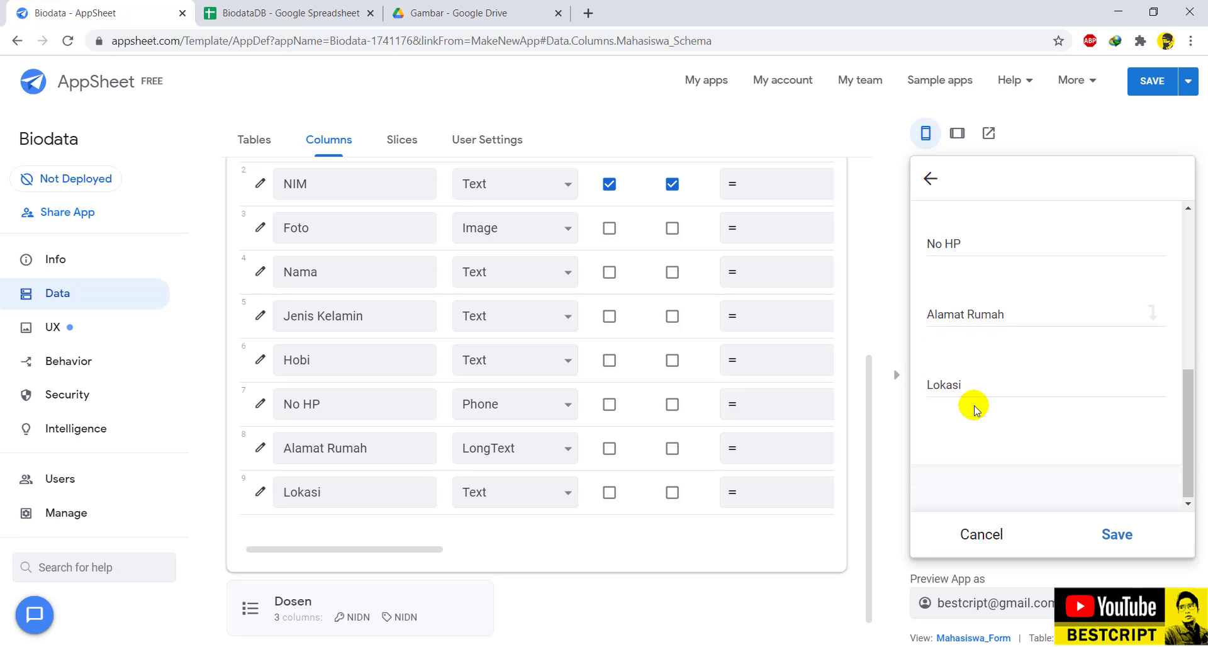
Set the Lokasi column's type in the Mahasiswa table to LatLong.
{"action": "left_click", "coordinate": [499, 492]}
{"action": "scroll", "coordinate": [507, 454], "scroll_direction": "down", "scroll_amount": 1}
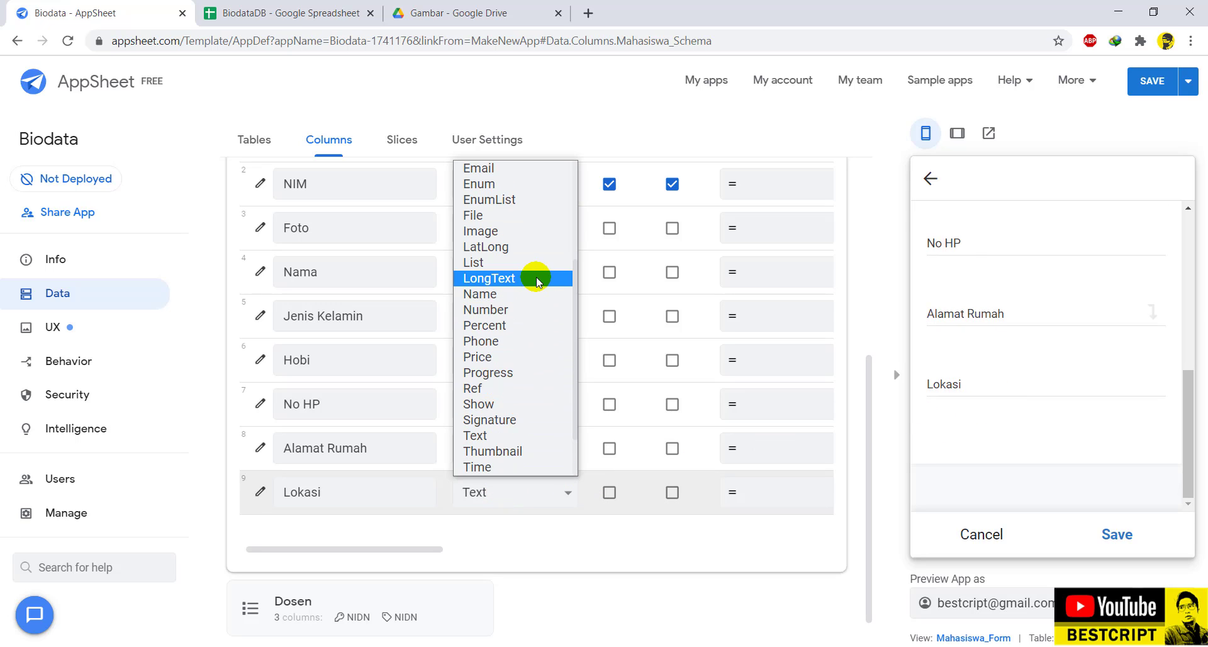
{"action": "scroll", "coordinate": [538, 282], "scroll_direction": "down", "scroll_amount": 2}
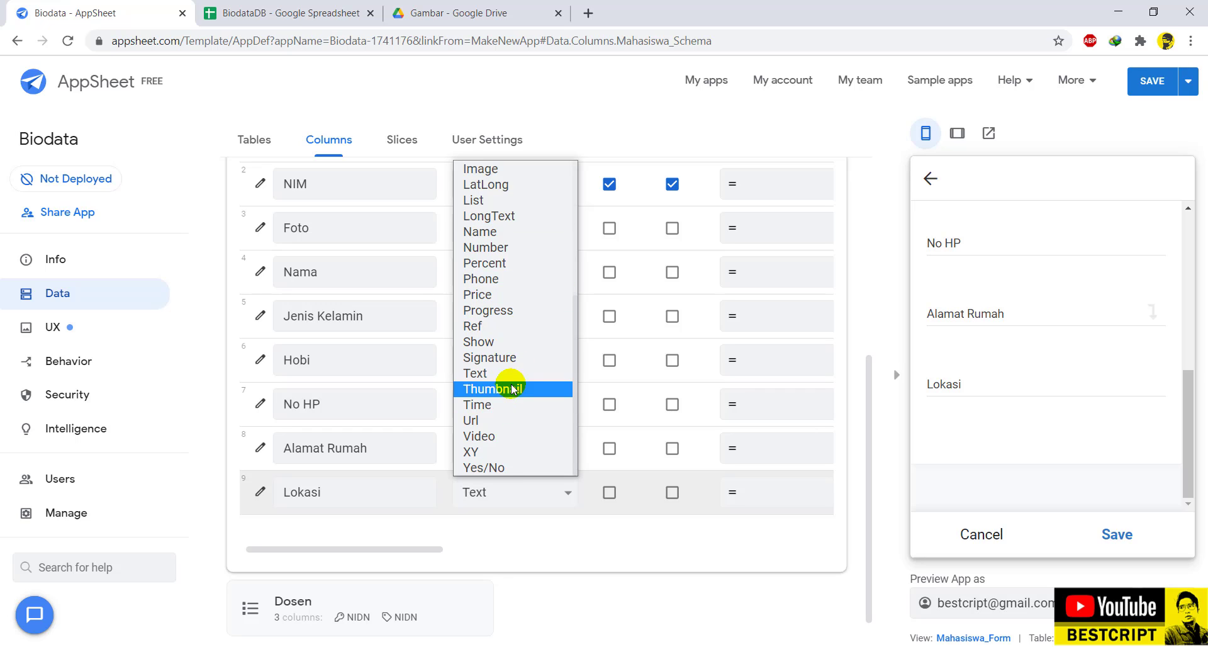
{"action": "scroll", "coordinate": [527, 255], "scroll_direction": "up", "scroll_amount": 3}
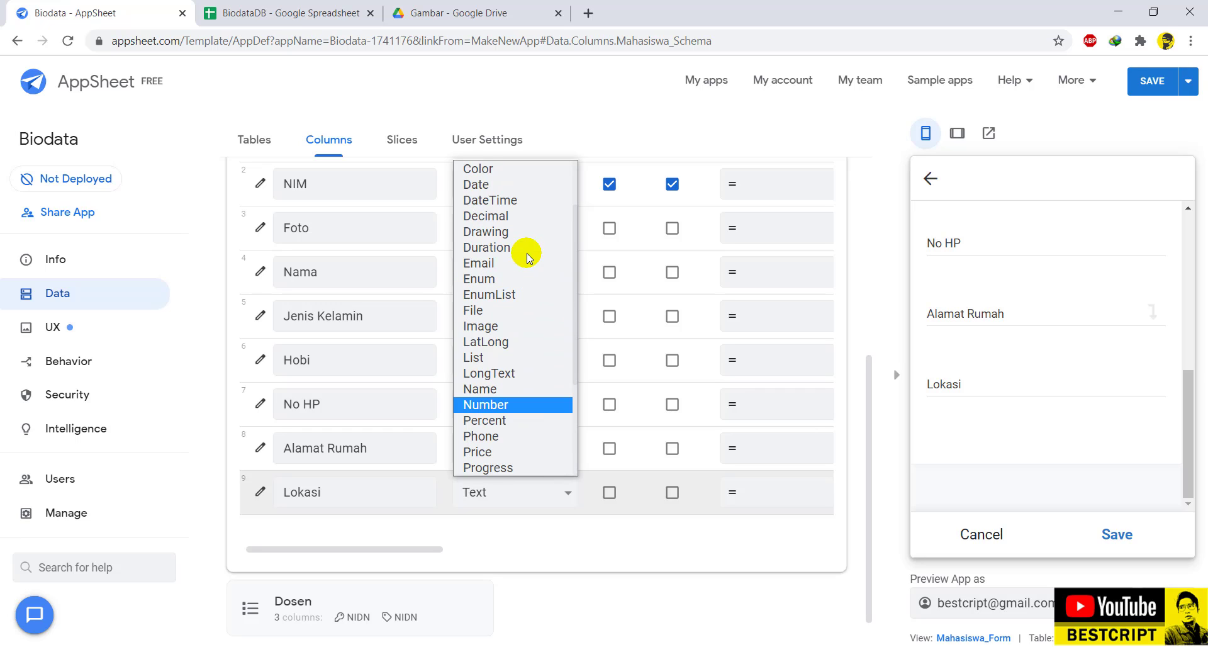
{"action": "scroll", "coordinate": [500, 369], "scroll_direction": "up", "scroll_amount": 2}
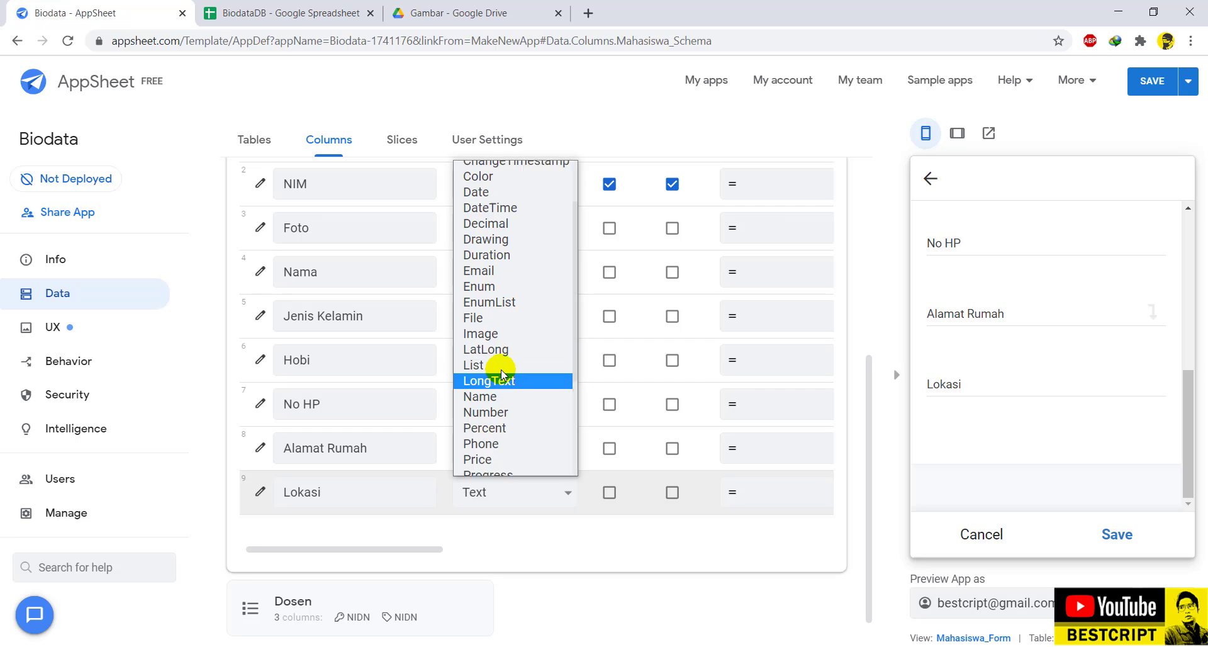
{"action": "scroll", "coordinate": [507, 321], "scroll_direction": "down", "scroll_amount": 5}
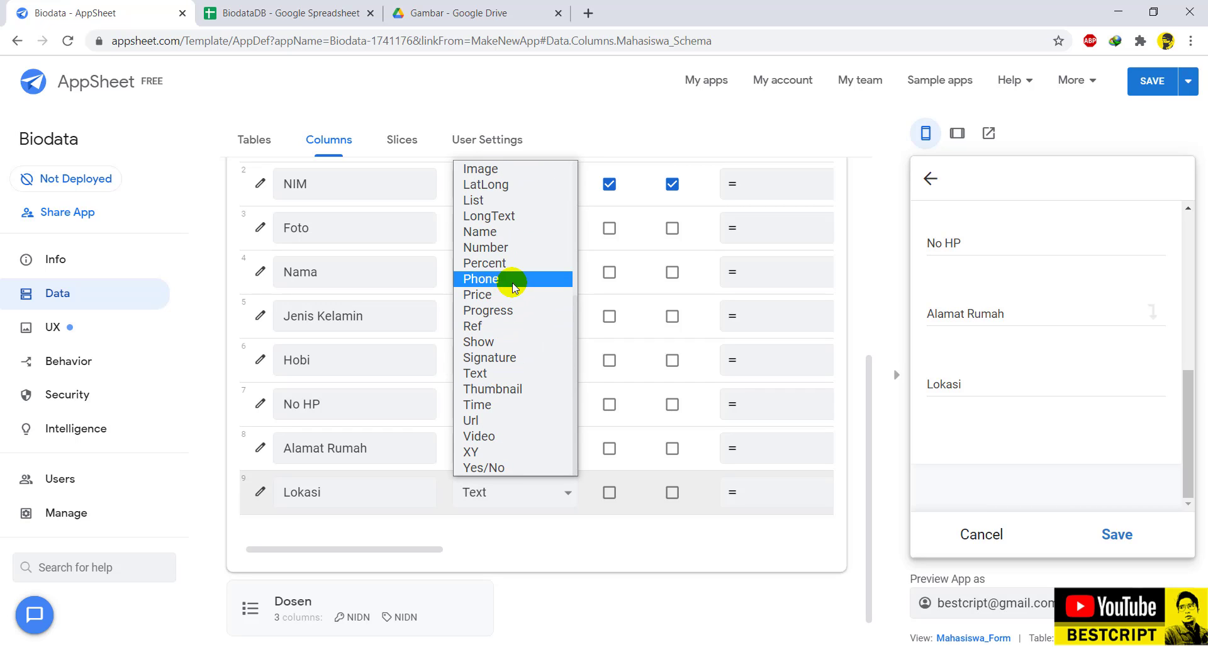
{"action": "scroll", "coordinate": [515, 255], "scroll_direction": "up", "scroll_amount": 3}
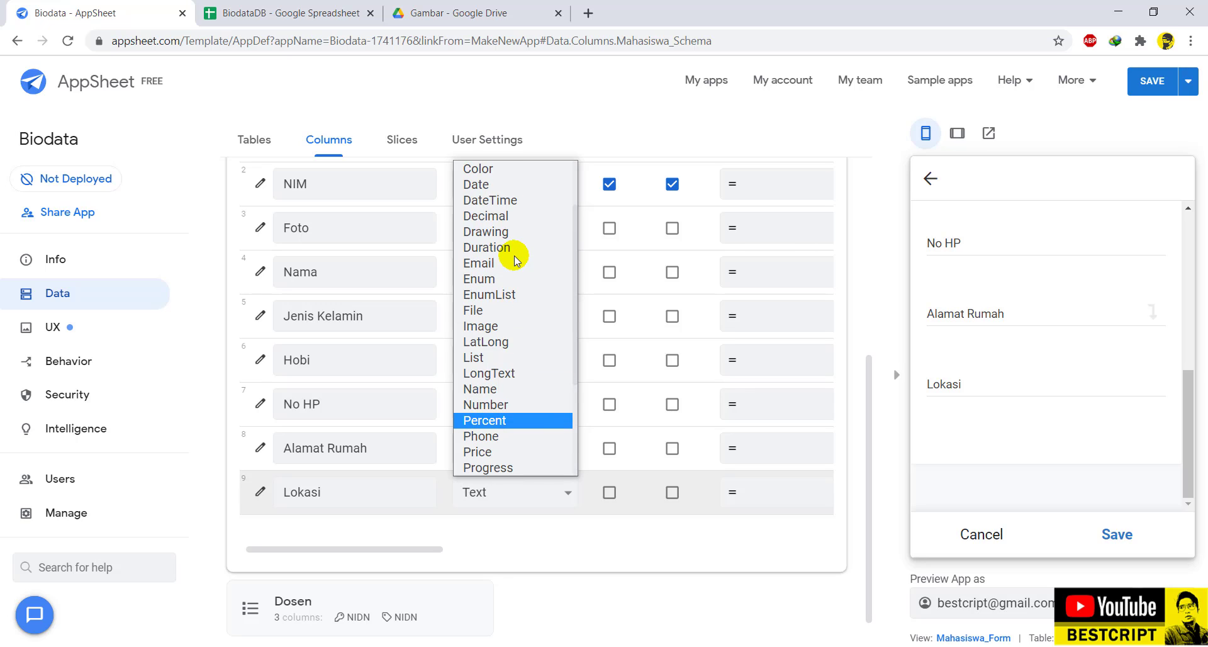
{"action": "left_click", "coordinate": [495, 343]}
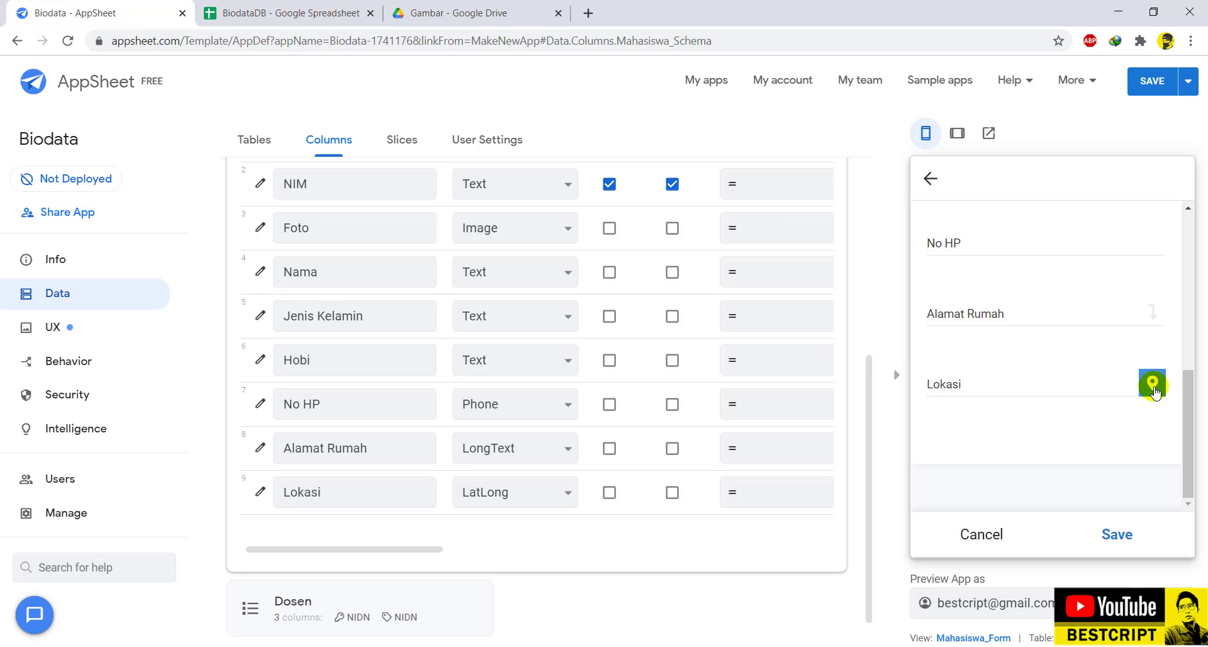
Check the No HP field in the Mahasiswa preview form against the column's type setting.
{"action": "scroll", "coordinate": [983, 395], "scroll_direction": "up", "scroll_amount": 3}
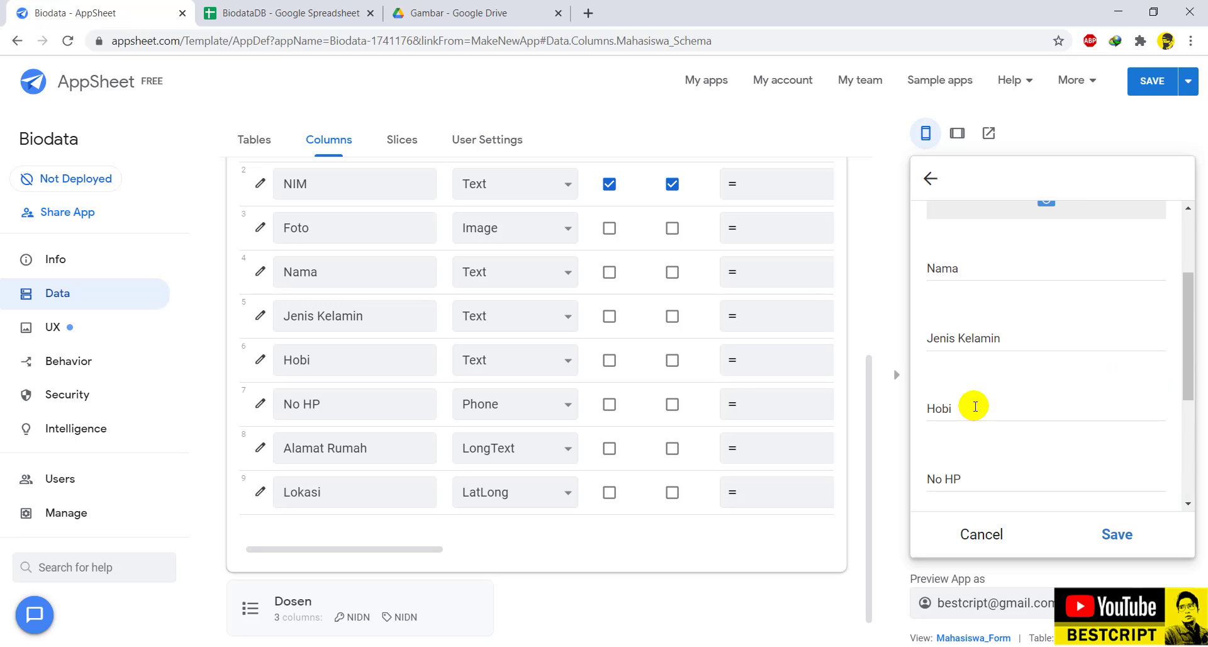
{"action": "scroll", "coordinate": [975, 406], "scroll_direction": "down", "scroll_amount": 1}
{"action": "left_click", "coordinate": [963, 407]}
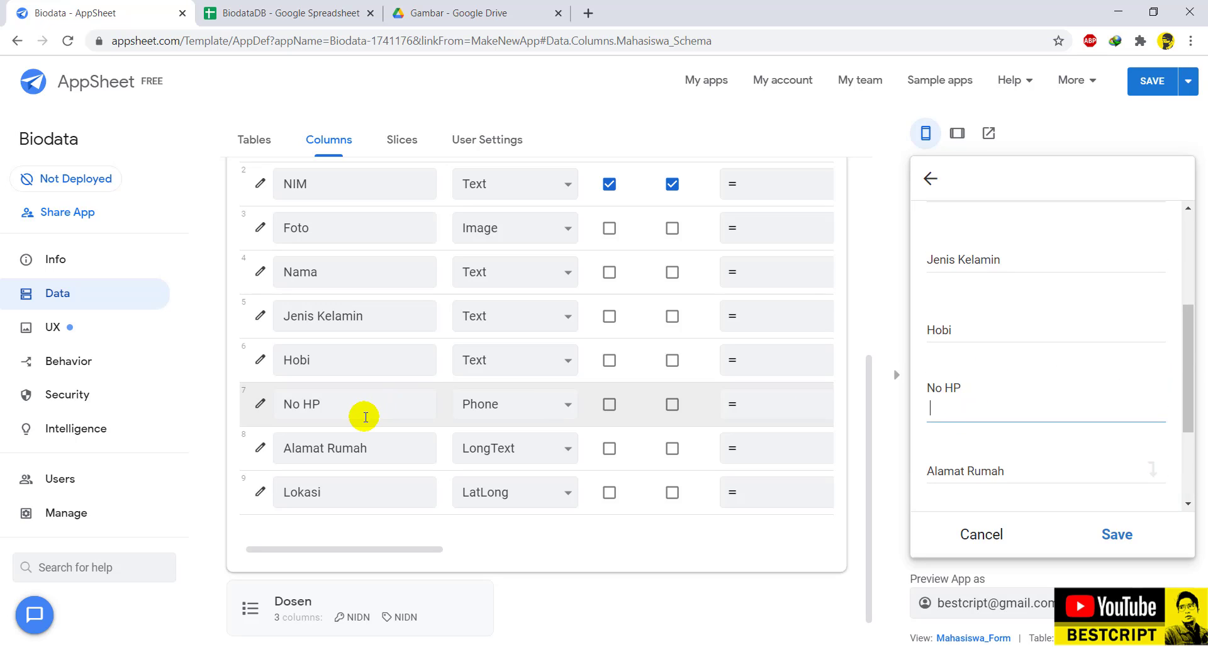
{"action": "left_click", "coordinate": [498, 406]}
{"action": "left_click", "coordinate": [503, 412]}
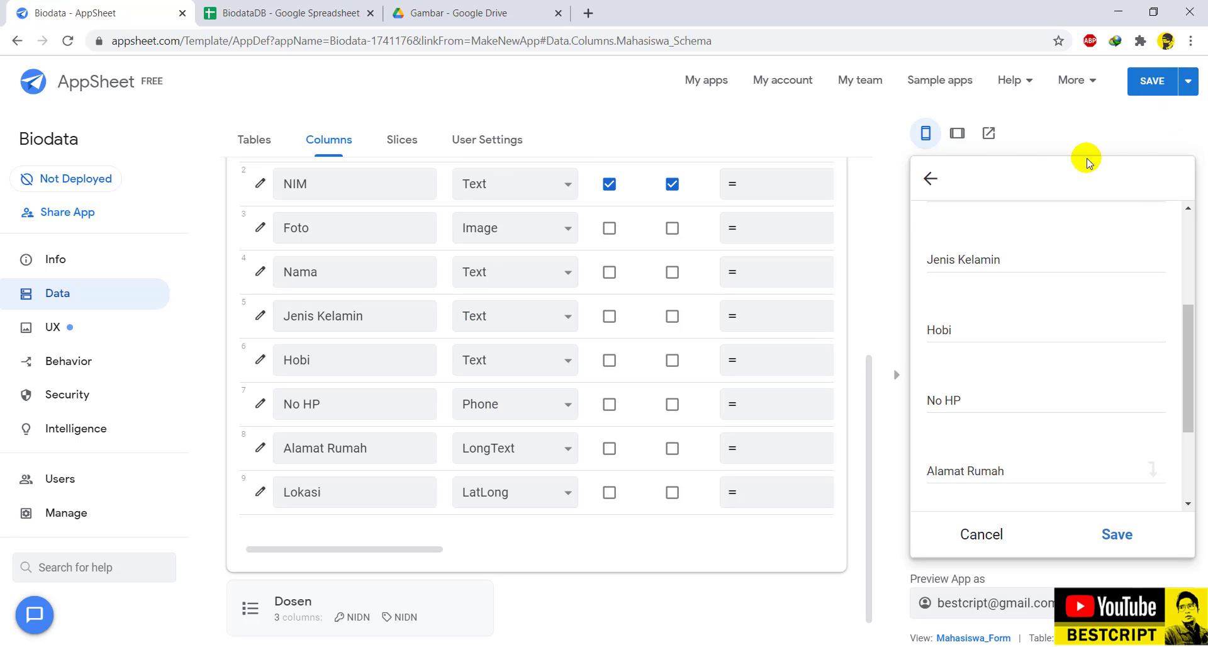
Save the app and check the No HP field in the Mahasiswa preview form.
{"action": "left_click", "coordinate": [1147, 83]}
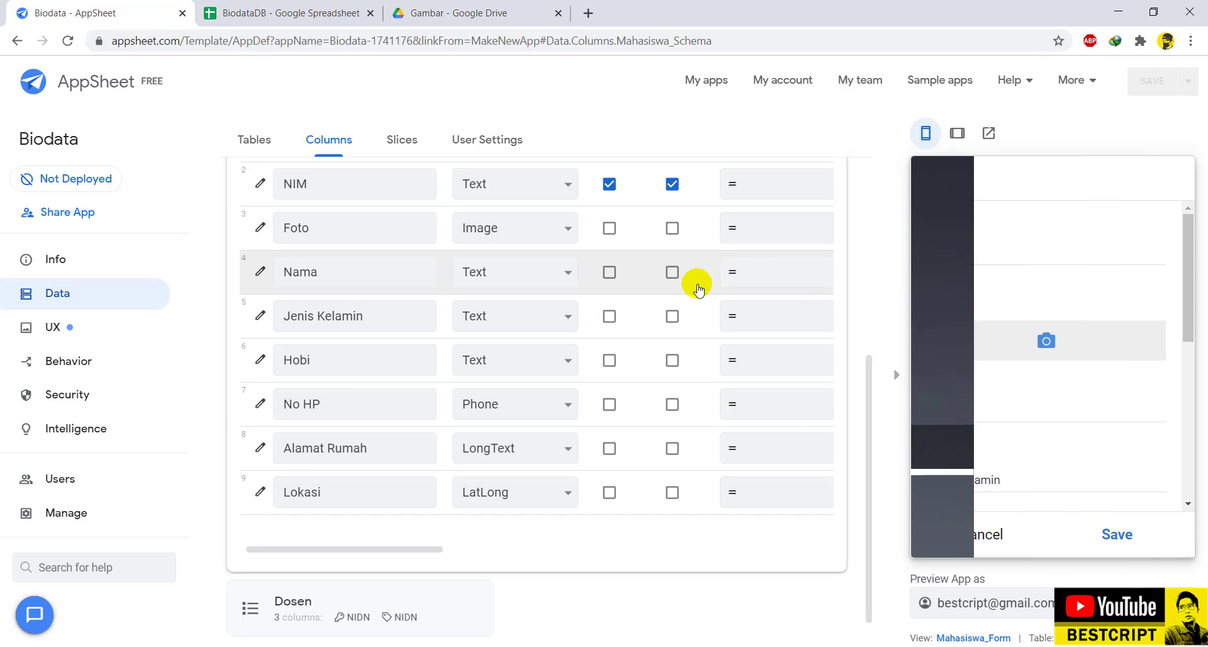
{"action": "left_click", "coordinate": [996, 392]}
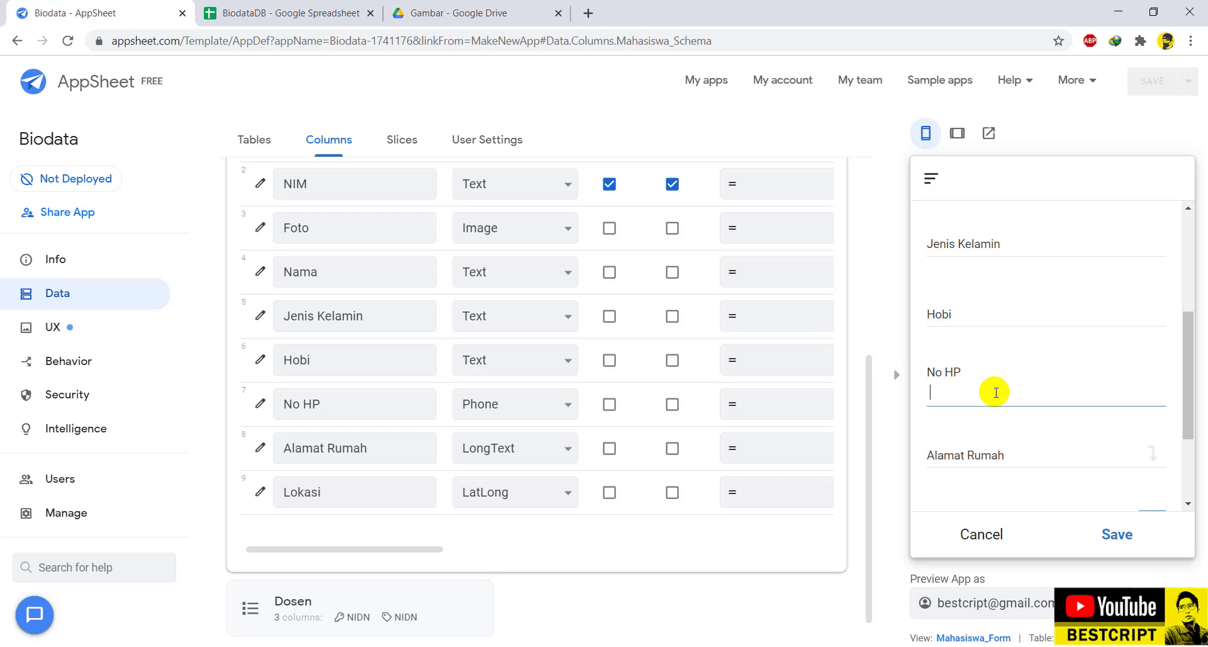
Collapse the Mahasiswa column list and look over the Dosen table's columns.
{"action": "scroll", "coordinate": [391, 277], "scroll_direction": "up", "scroll_amount": 4}
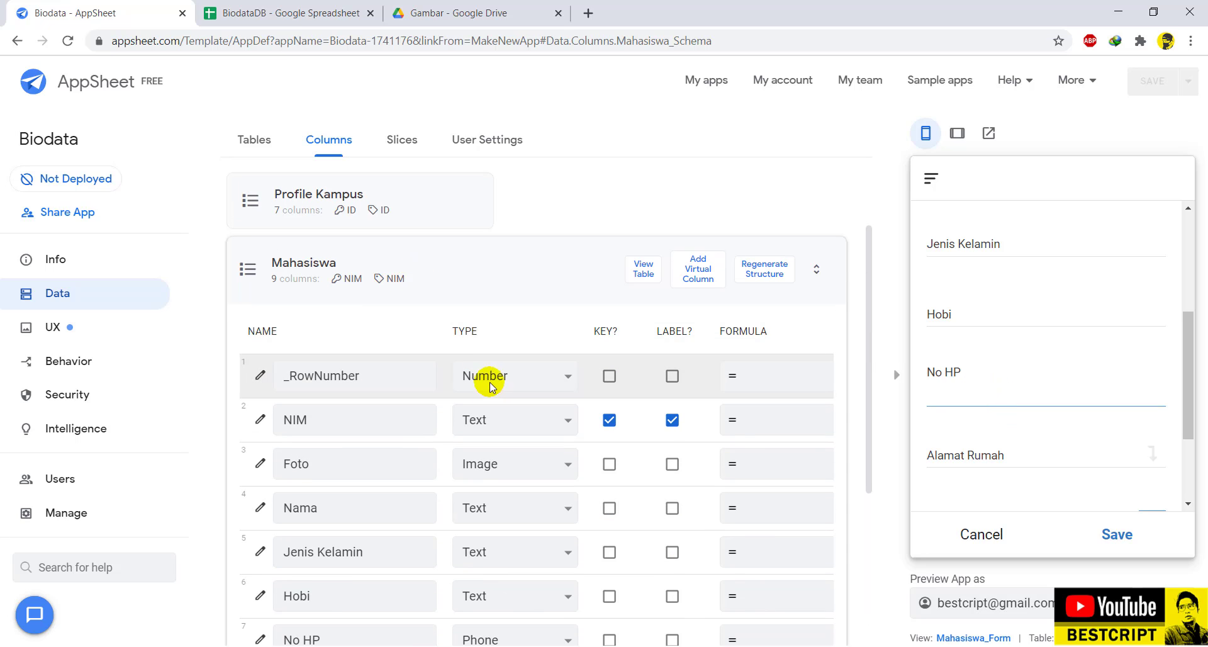
{"action": "left_click", "coordinate": [262, 272]}
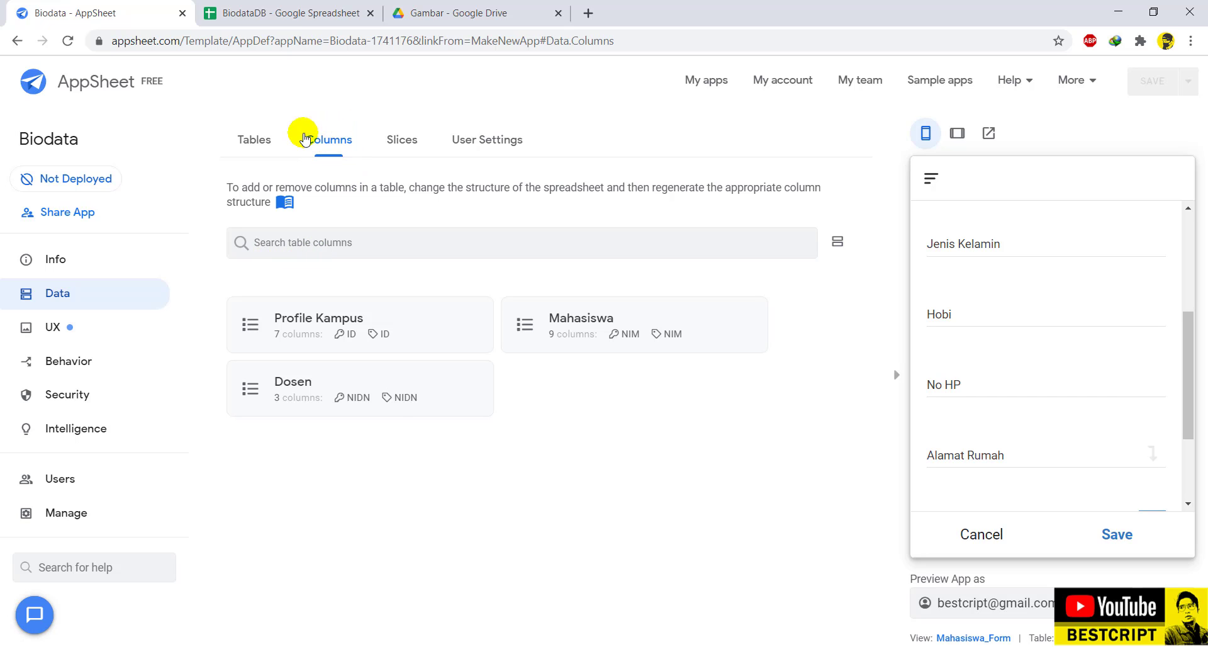
{"action": "left_click", "coordinate": [289, 381]}
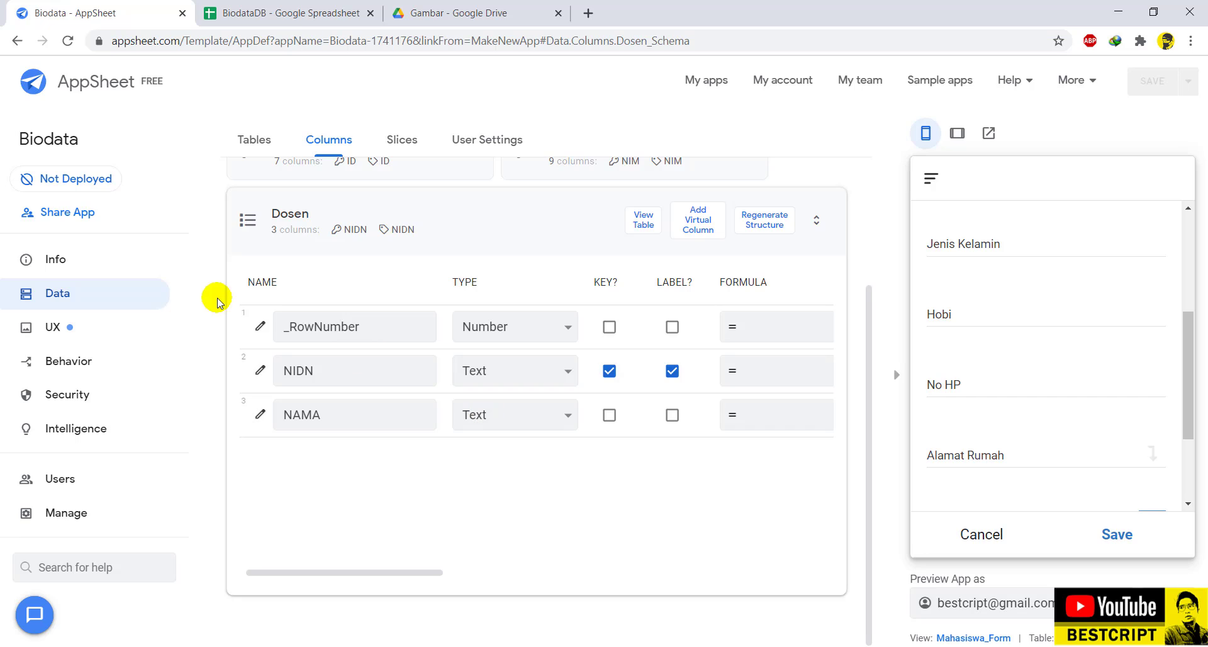
{"action": "left_click", "coordinate": [289, 210]}
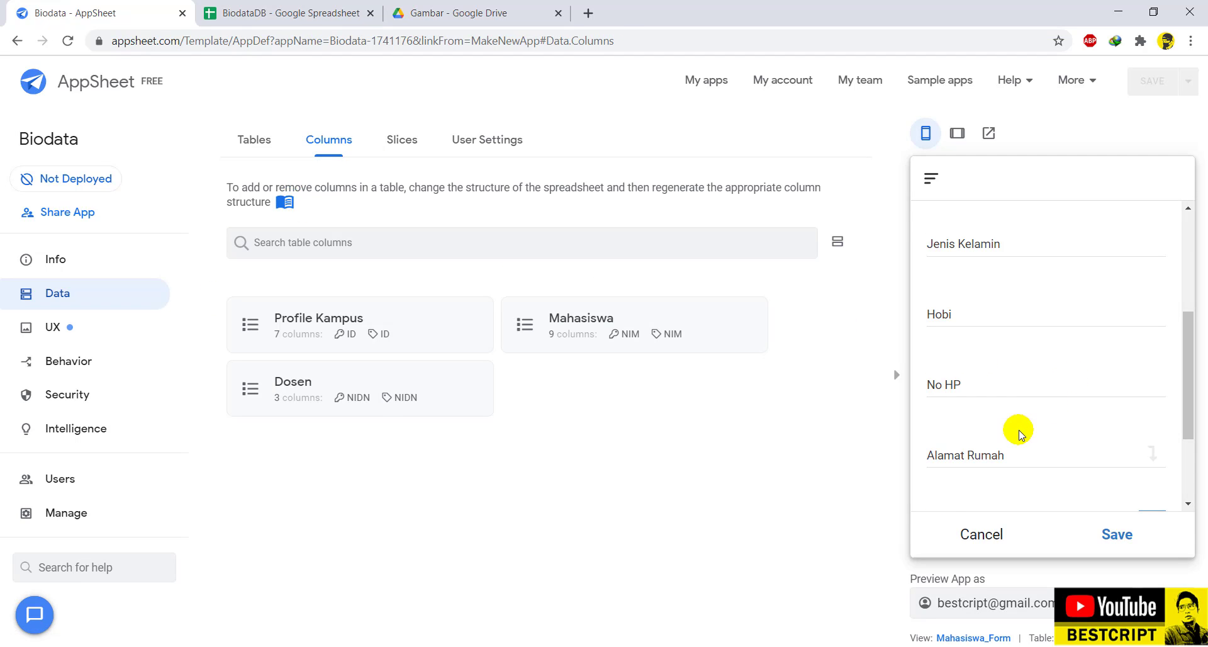
Enter the student's number in the NIM field of the Mahasiswa preview form.
{"action": "scroll", "coordinate": [1017, 426], "scroll_direction": "down", "scroll_amount": 2}
{"action": "scroll", "coordinate": [1007, 409], "scroll_direction": "up", "scroll_amount": 5}
{"action": "scroll", "coordinate": [969, 277], "scroll_direction": "up", "scroll_amount": 2}
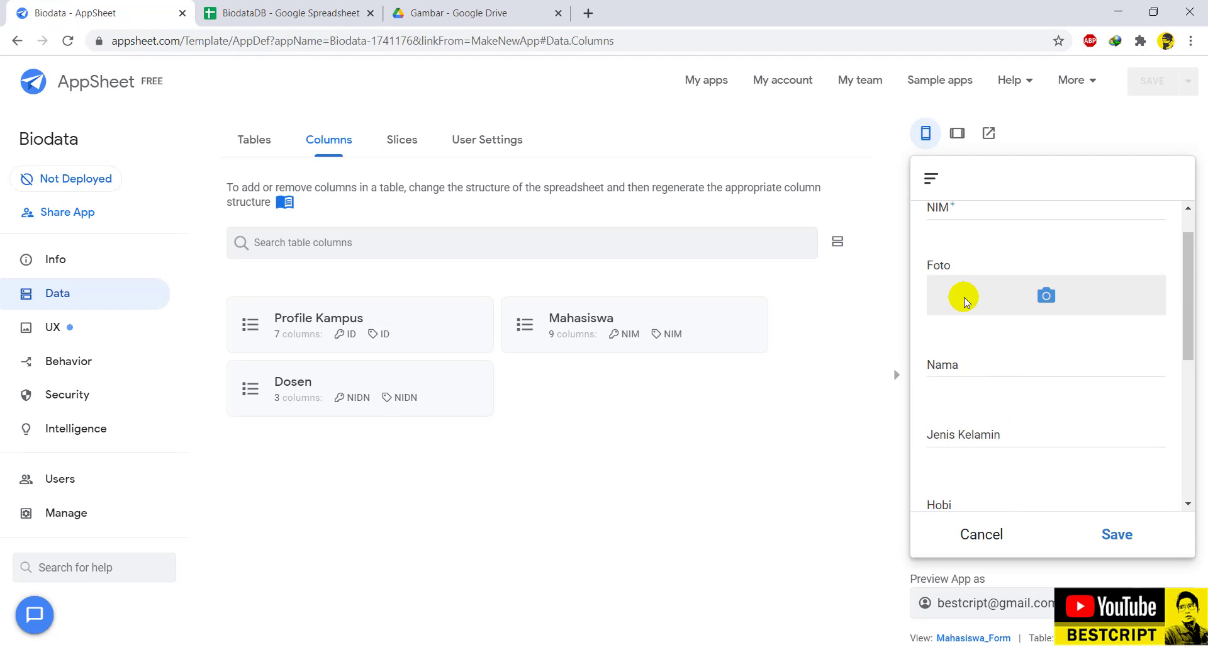
{"action": "left_click", "coordinate": [981, 257]}
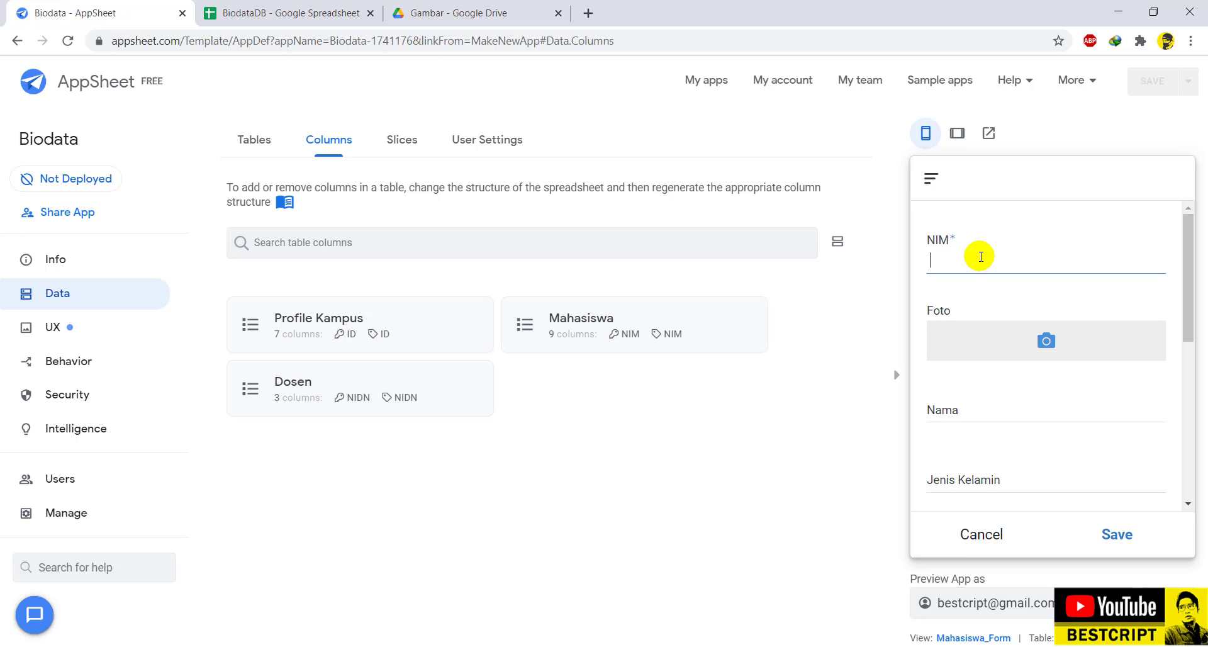
{"action": "type", "text": "76381237"}
{"action": "key", "text": "BackSpace"}
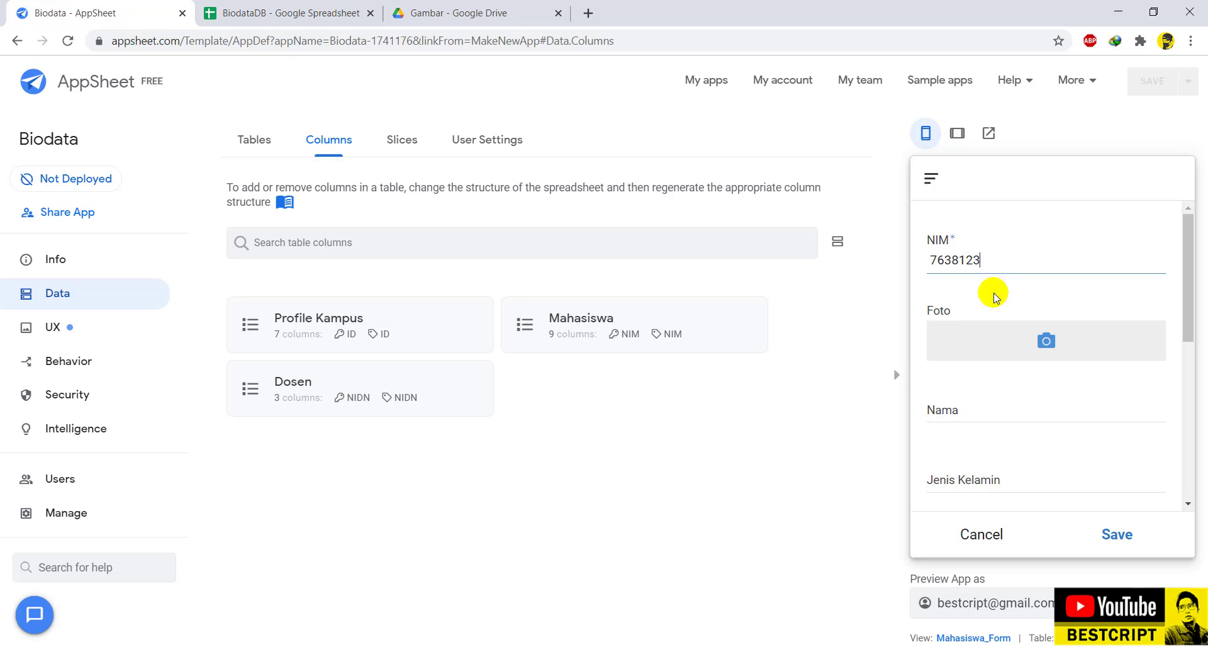
Attach the full-figure cartoon man picture from the Saved Pictures folder as the student's Foto.
{"action": "left_click", "coordinate": [987, 334]}
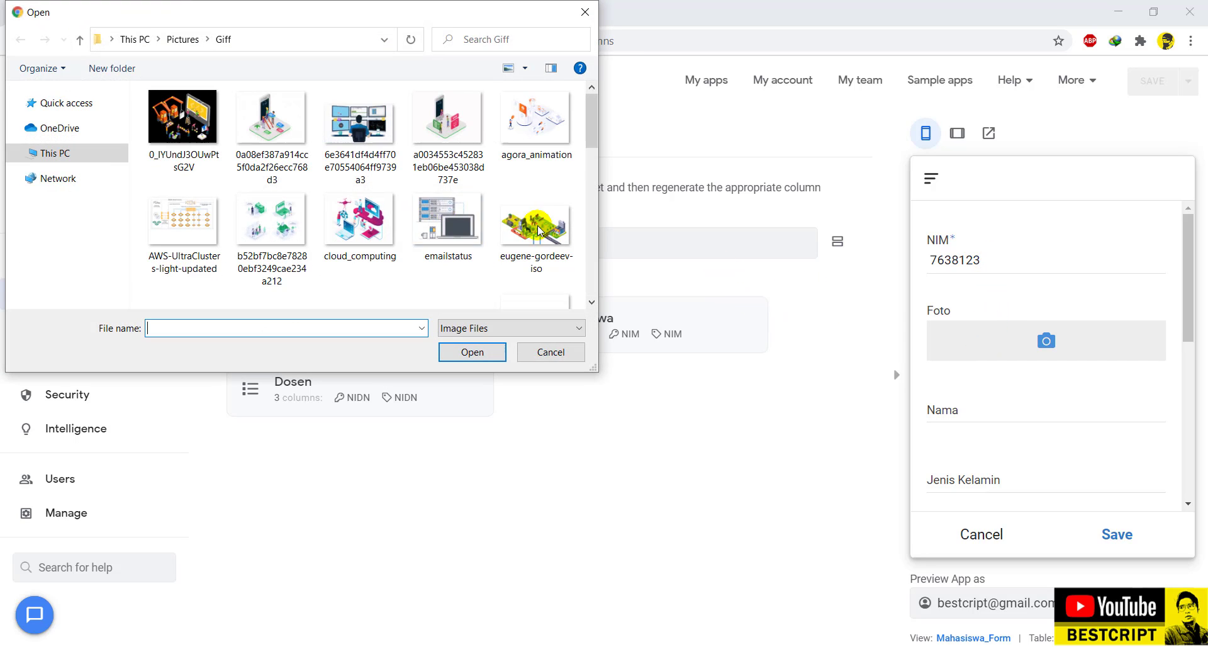
{"action": "left_click", "coordinate": [79, 40]}
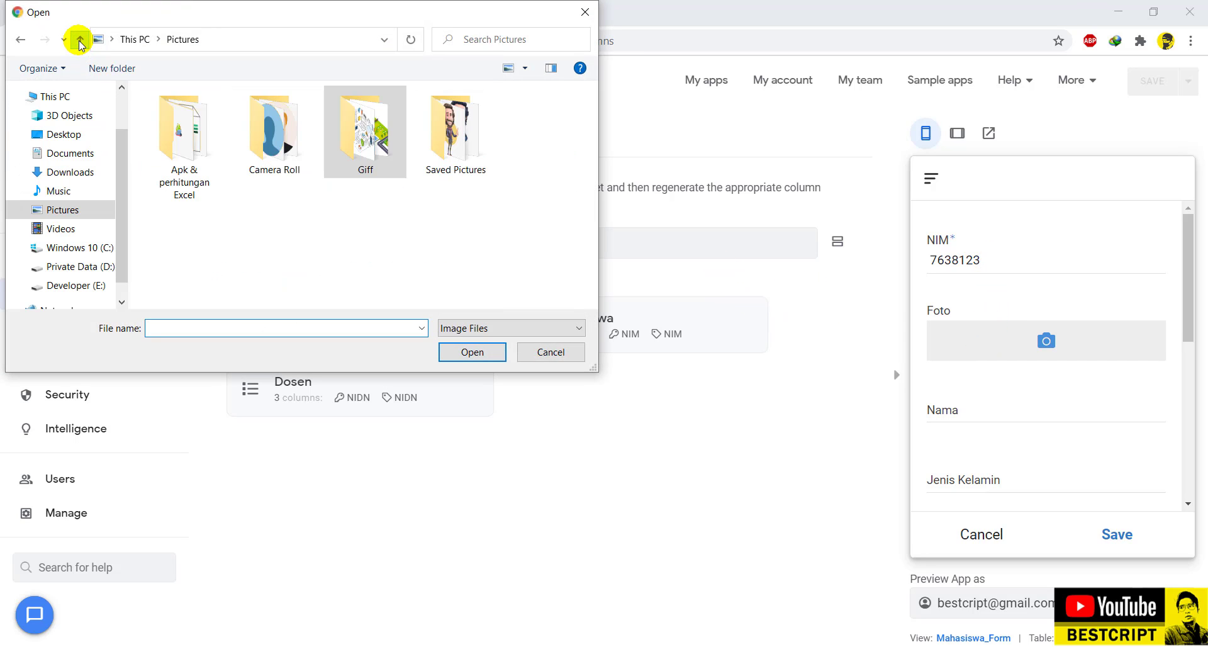
{"action": "double_click", "coordinate": [447, 136]}
{"action": "left_click", "coordinate": [281, 132]}
{"action": "double_click", "coordinate": [281, 133]}
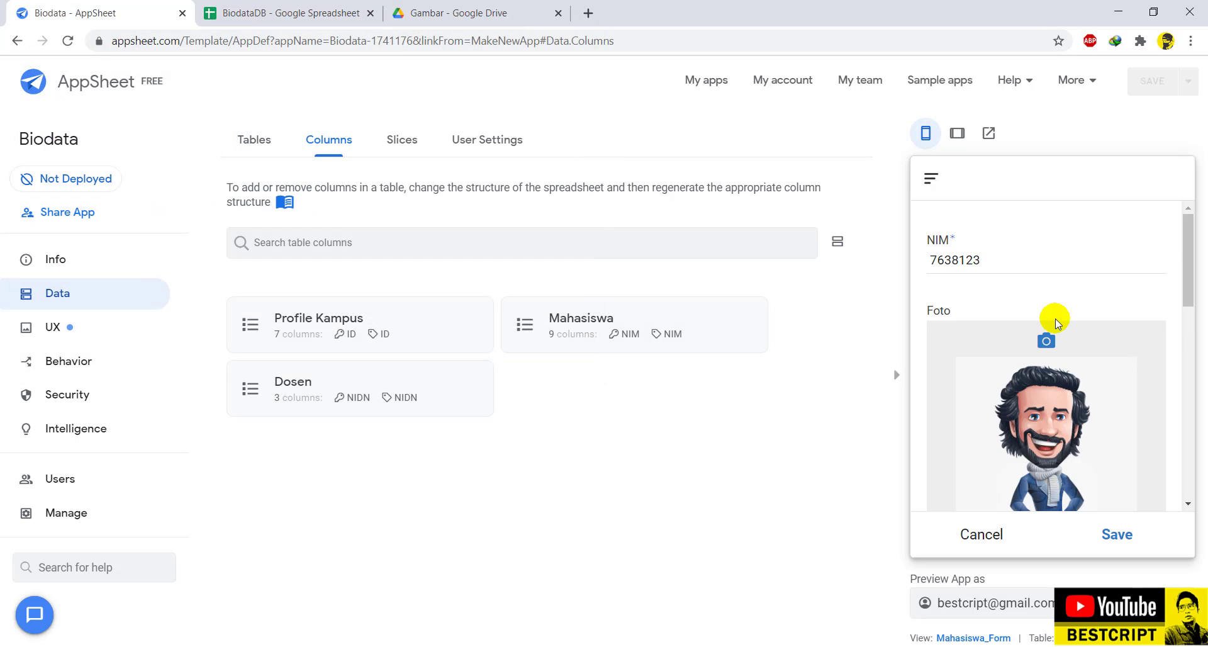
Enter the student's full name in the Nama field and move on to Jenis Kelamin.
{"action": "scroll", "coordinate": [1111, 369], "scroll_direction": "down", "scroll_amount": 5}
{"action": "left_click", "coordinate": [994, 356]}
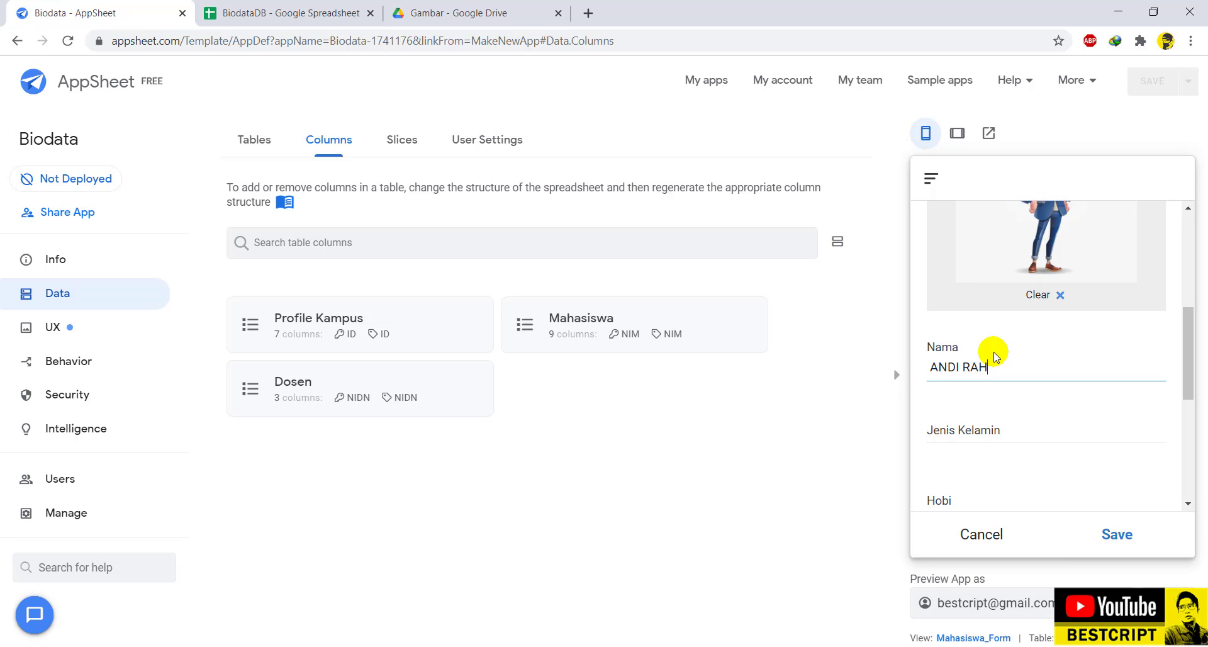
{"action": "left_click", "coordinate": [994, 425]}
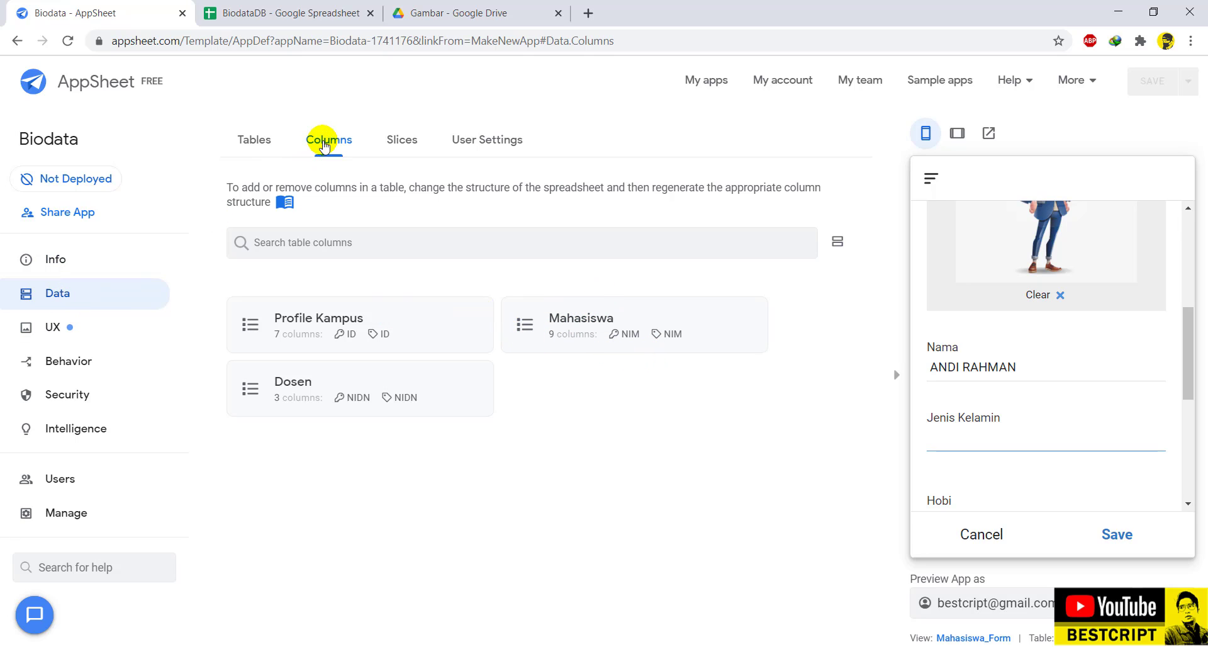
Set the Jenis Kelamin column's type in the Mahasiswa table to Enum.
{"action": "left_click", "coordinate": [572, 318]}
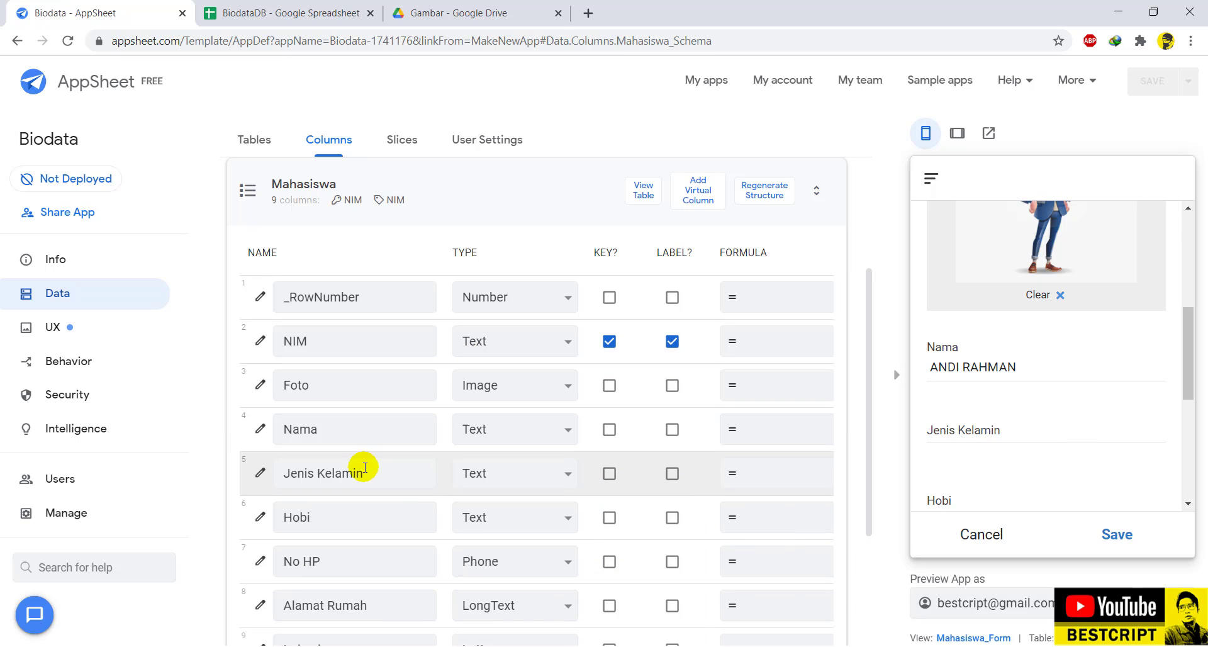
{"action": "left_click", "coordinate": [500, 473]}
{"action": "scroll", "coordinate": [511, 431], "scroll_direction": "down", "scroll_amount": 1}
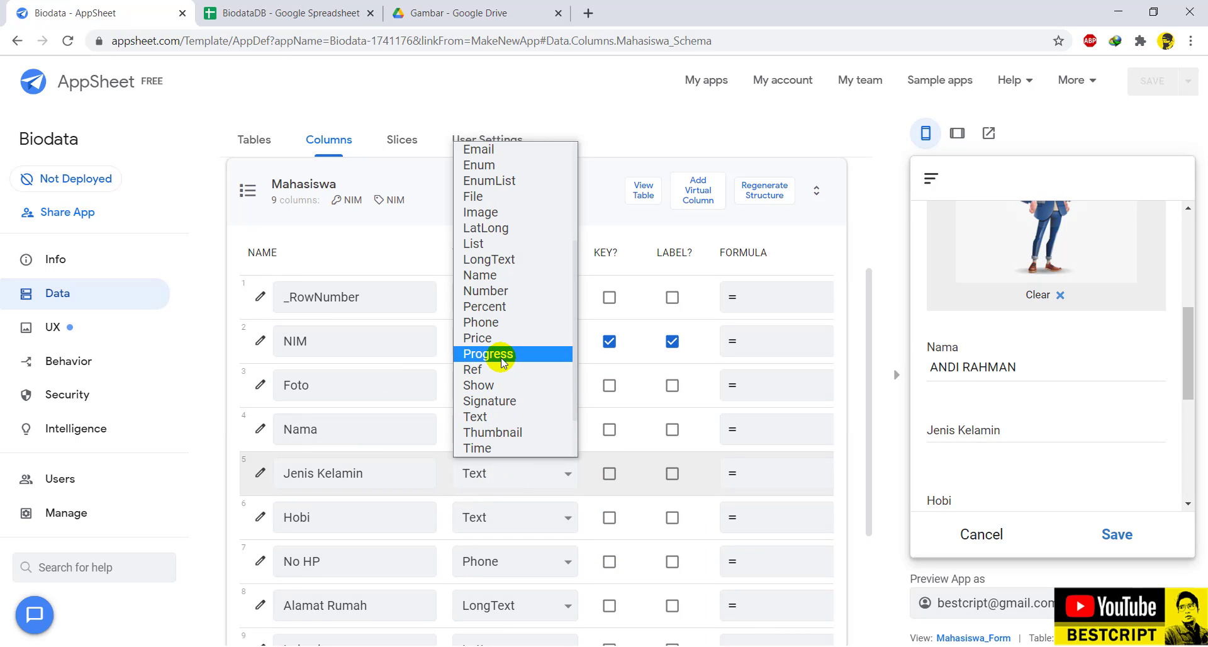
{"action": "scroll", "coordinate": [500, 307], "scroll_direction": "up", "scroll_amount": 3}
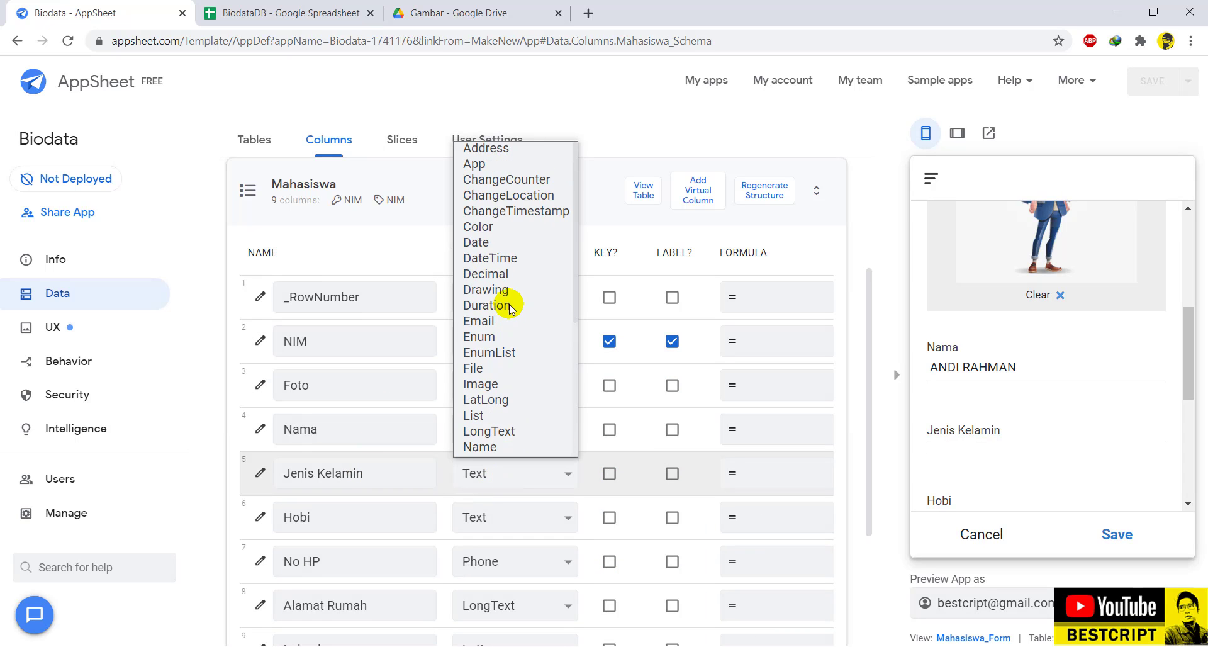
{"action": "left_click", "coordinate": [497, 337]}
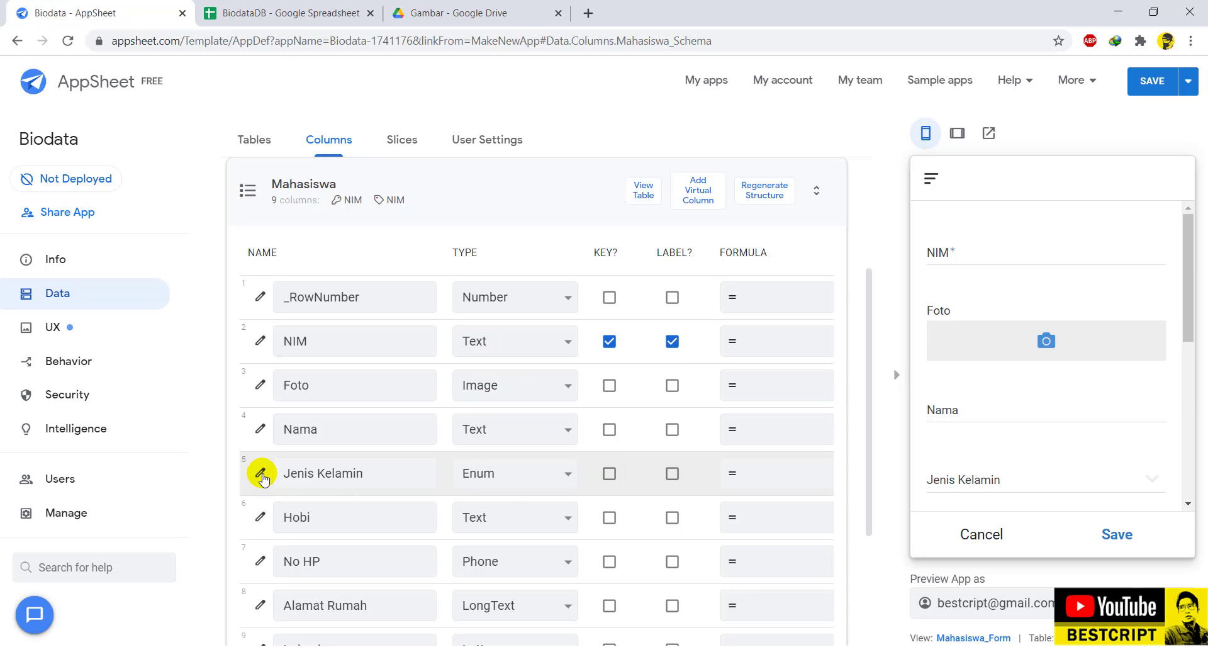
Add Pria and Wanita as the allowed values of the Jenis Kelamin column.
{"action": "left_click", "coordinate": [261, 476]}
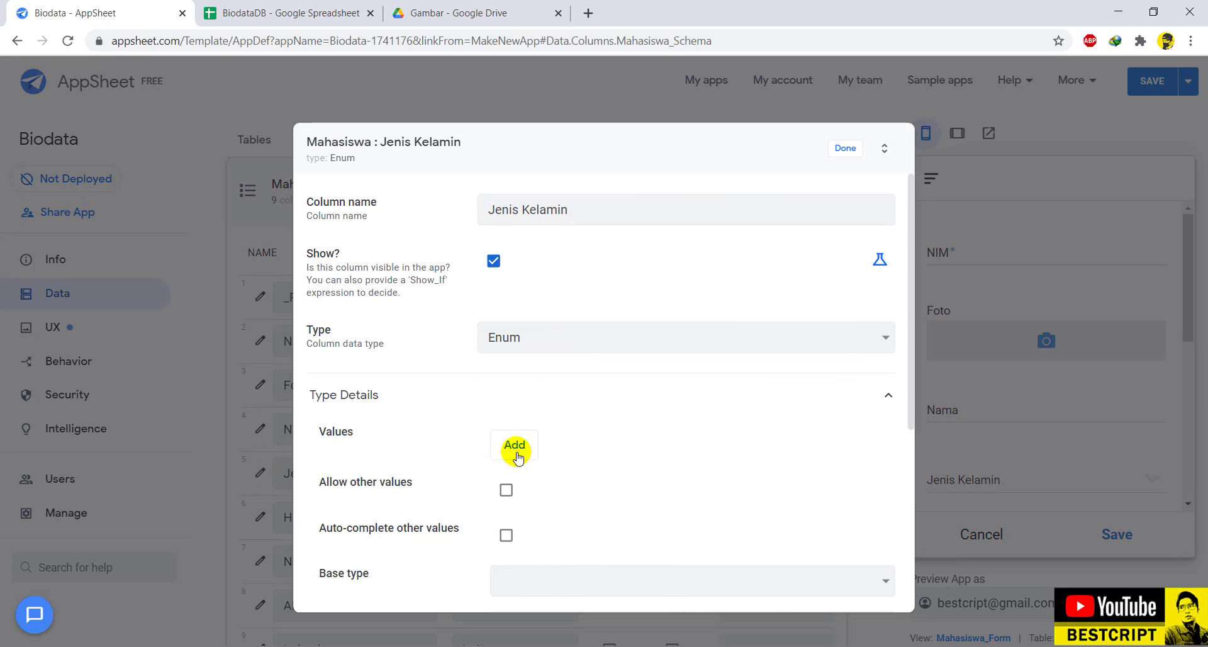
{"action": "scroll", "coordinate": [514, 448], "scroll_direction": "down", "scroll_amount": 3}
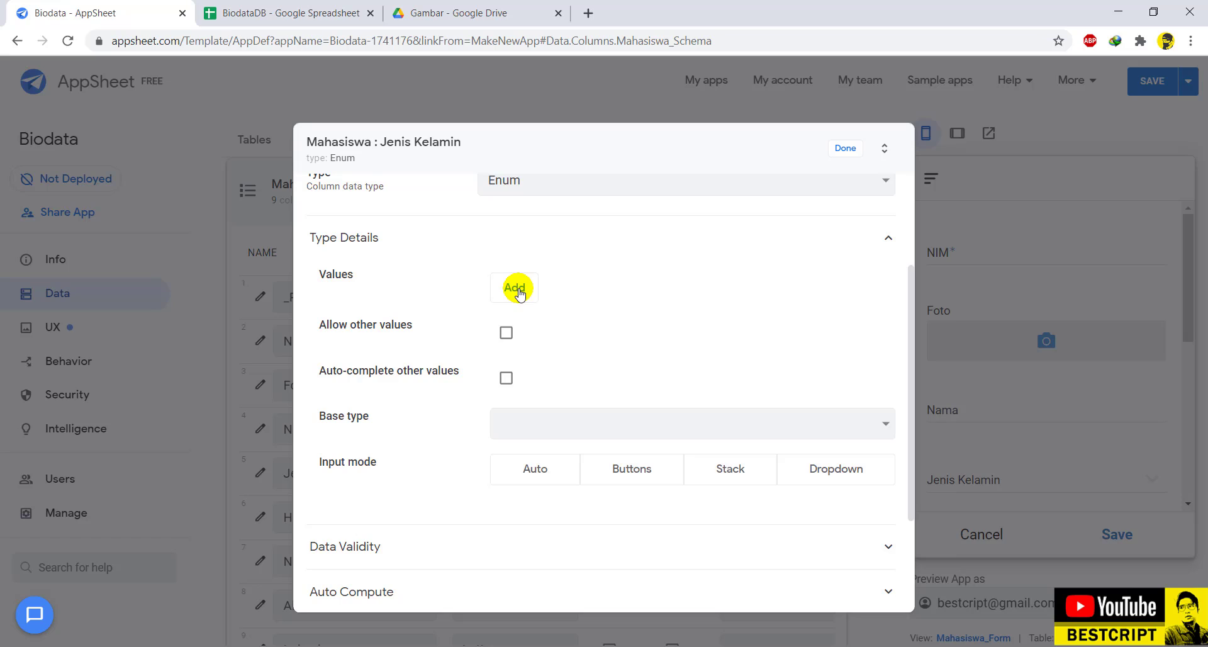
{"action": "left_click", "coordinate": [516, 289]}
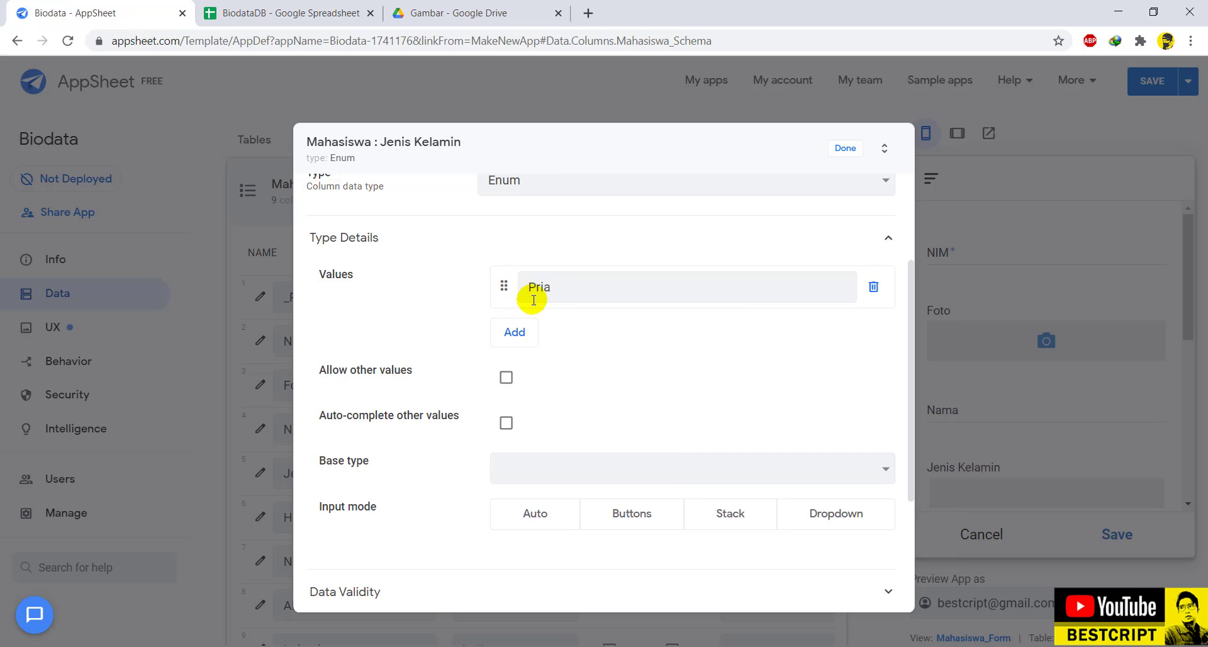
{"action": "left_click", "coordinate": [512, 331]}
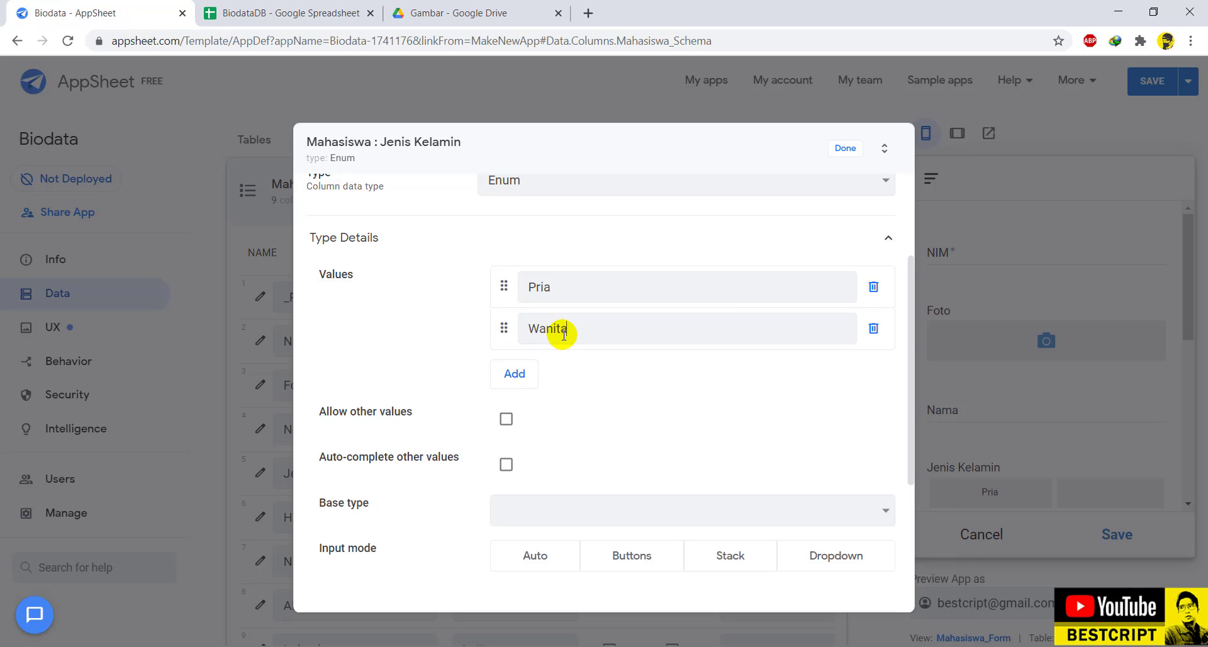
Compare the Stack, Auto and Dropdown input modes for Jenis Kelamin, then set it to Buttons and close the column settings.
{"action": "left_click", "coordinate": [643, 562]}
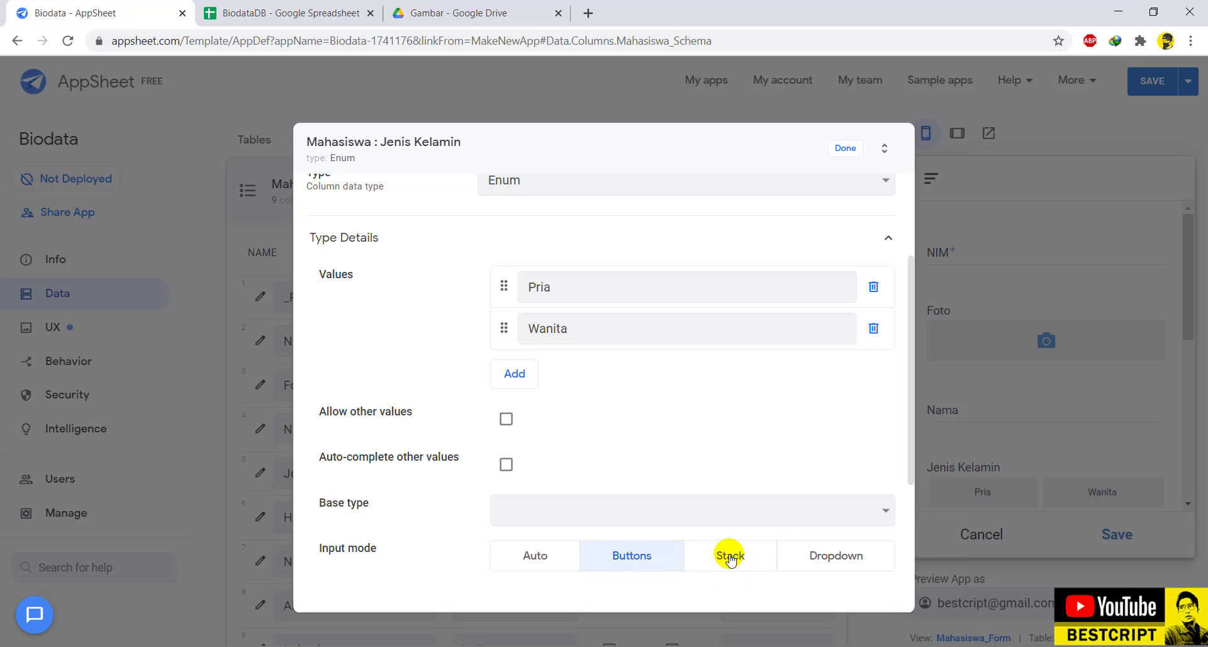
{"action": "left_click", "coordinate": [732, 557]}
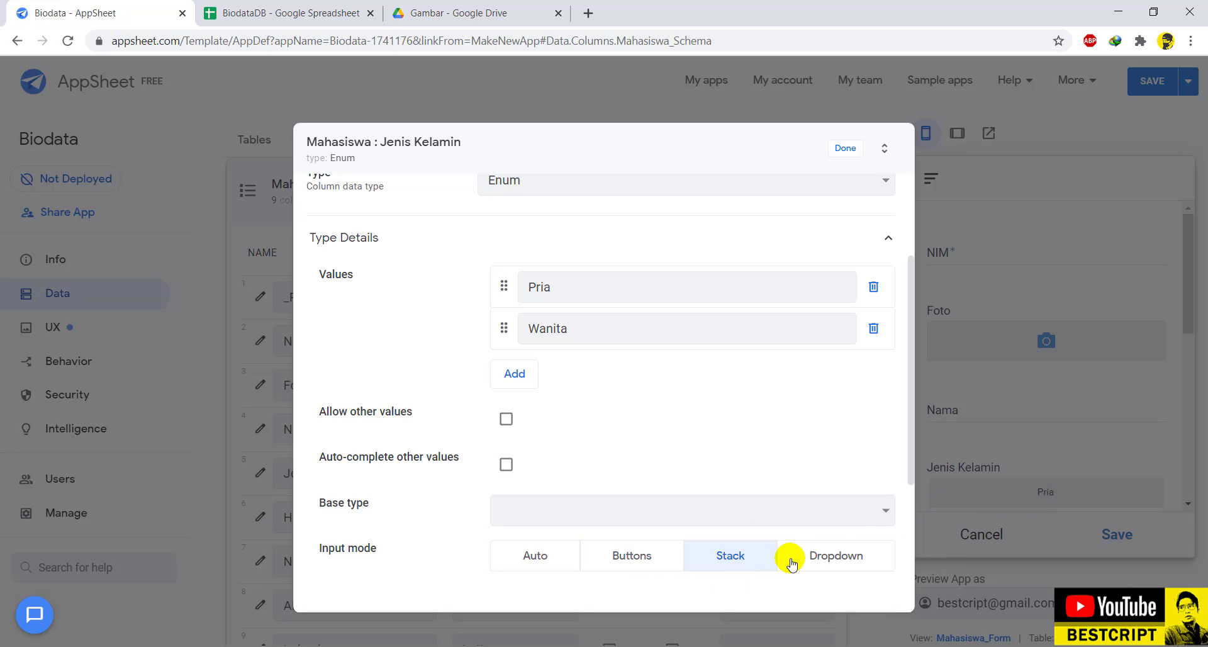
{"action": "left_click", "coordinate": [550, 558]}
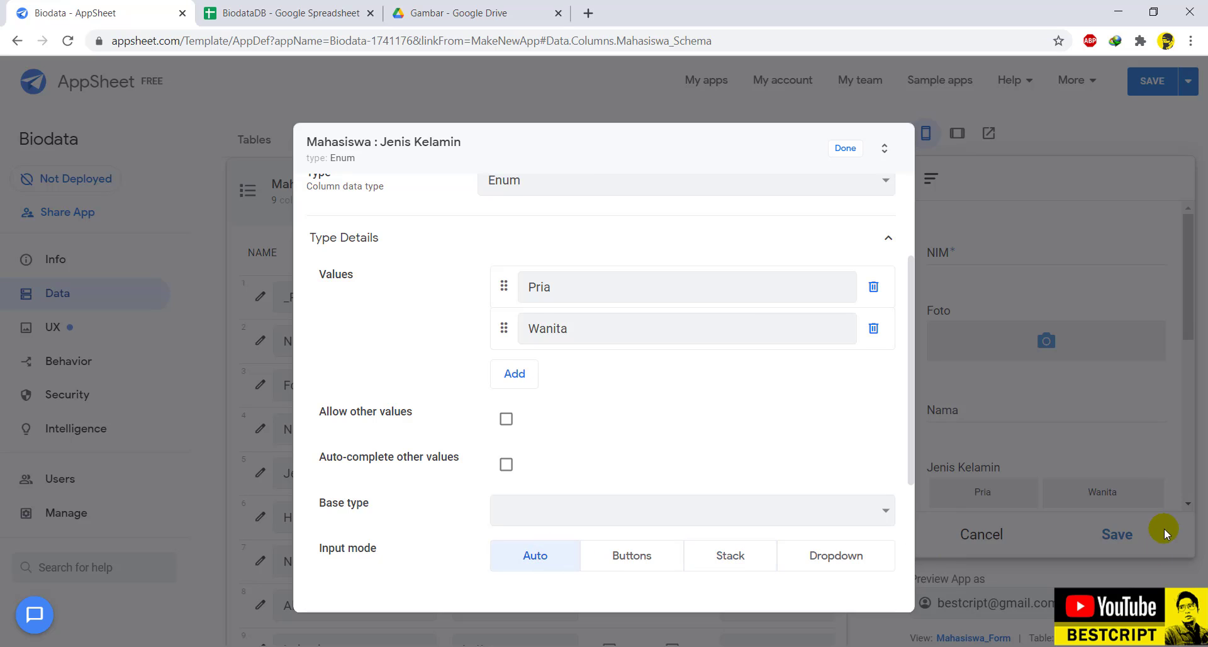
{"action": "left_click", "coordinate": [807, 560]}
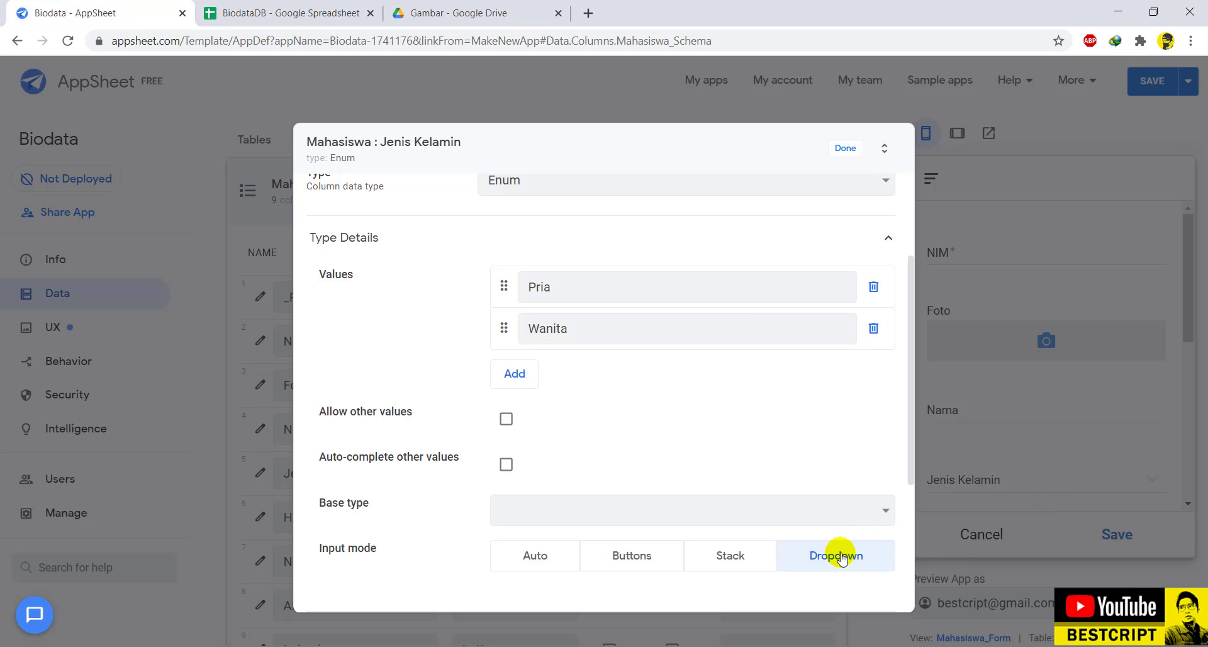
{"action": "left_click", "coordinate": [625, 553]}
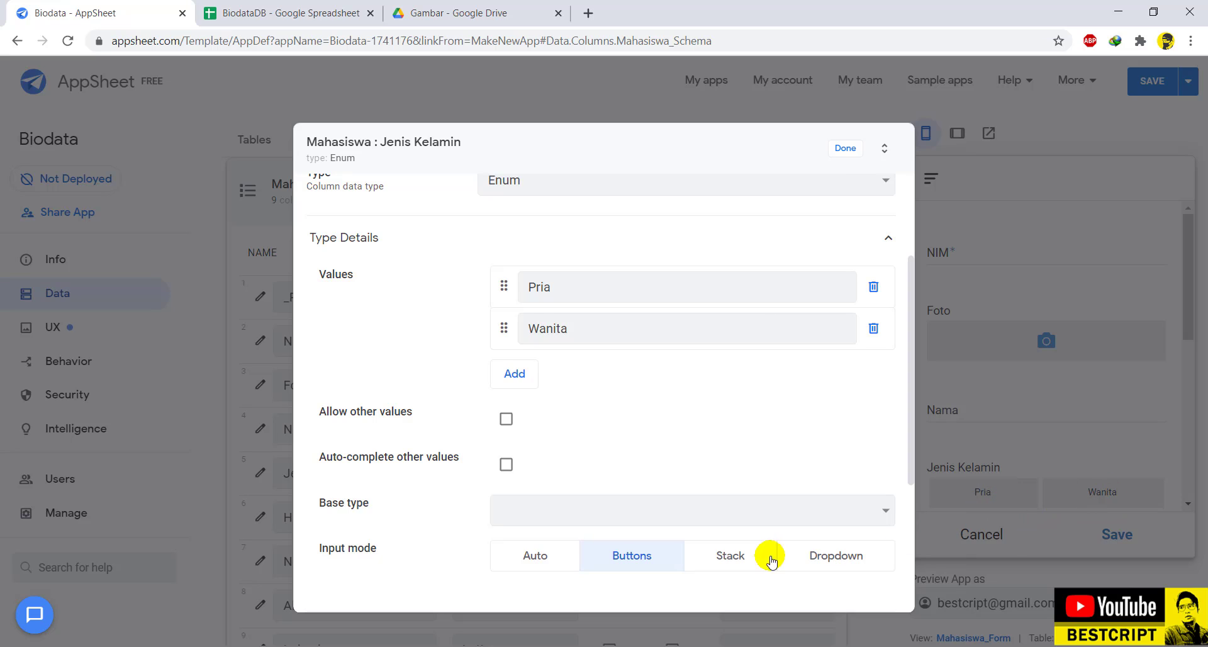
{"action": "left_click", "coordinate": [837, 560]}
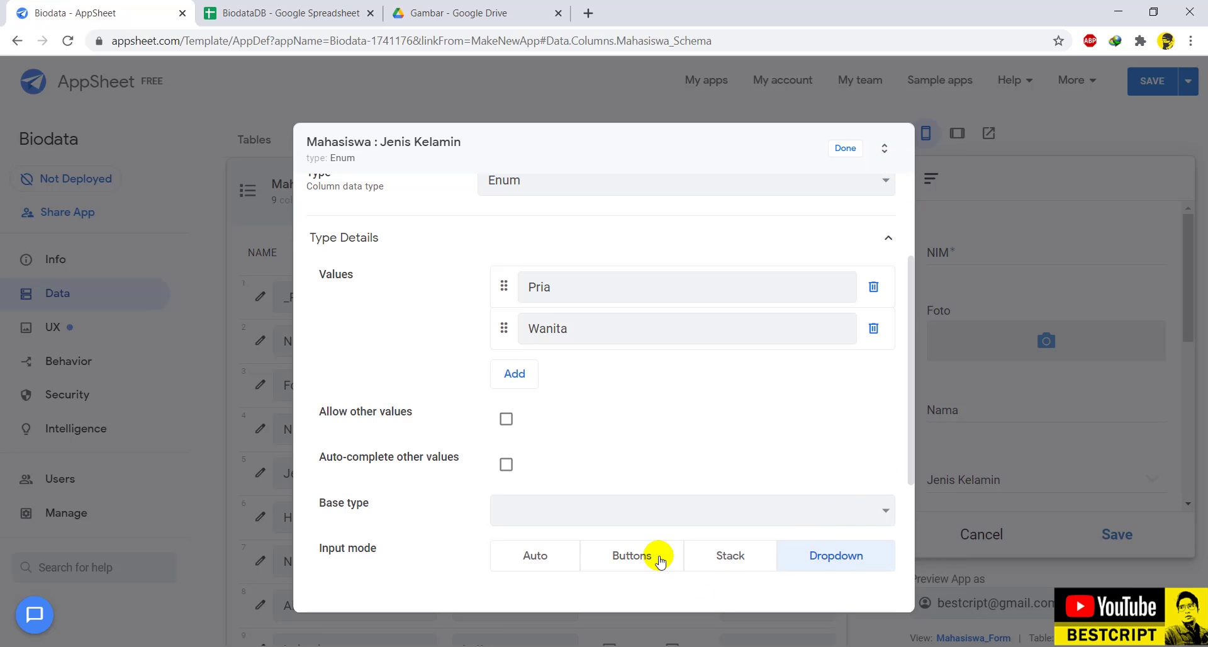
{"action": "left_click", "coordinate": [649, 556]}
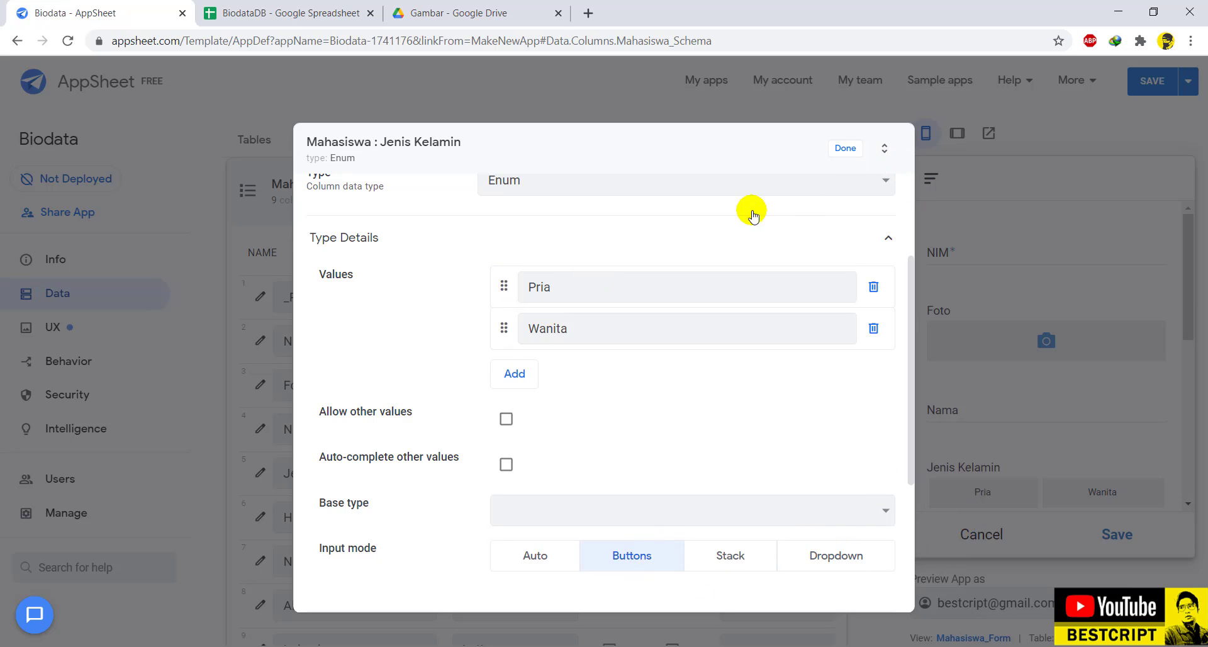
{"action": "left_click", "coordinate": [846, 151]}
Look over the Jenis Kelamin choices in the Mahasiswa preview form and fill in the student's NIM.
{"action": "scroll", "coordinate": [988, 431], "scroll_direction": "down", "scroll_amount": 1}
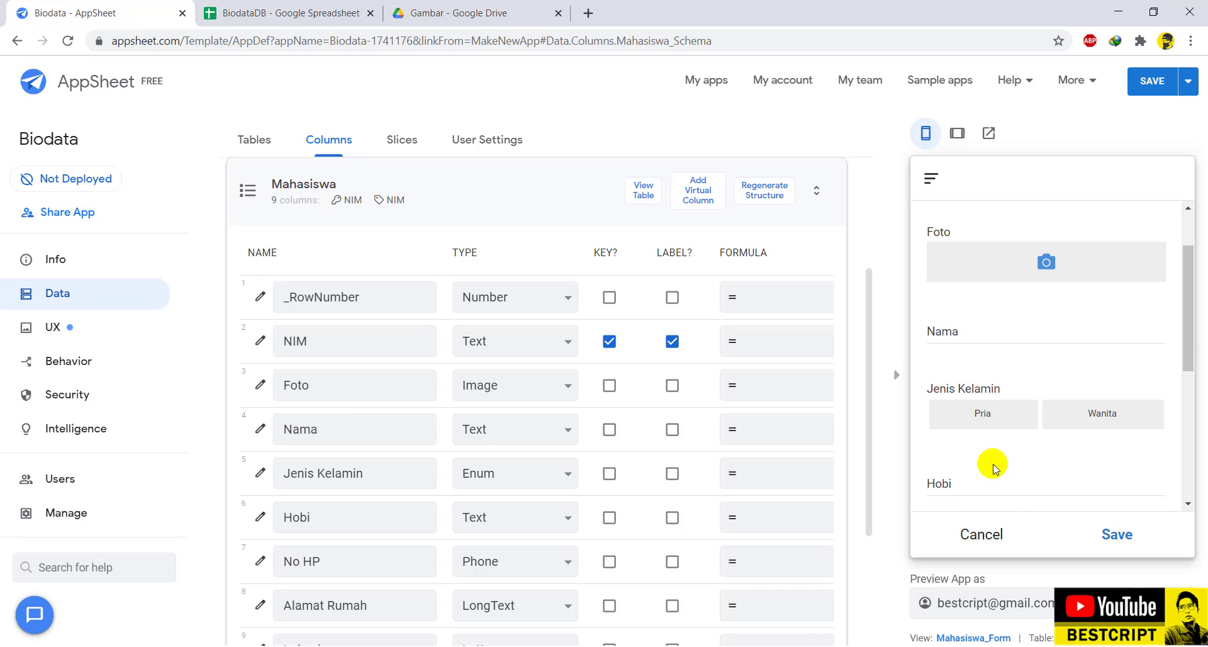
{"action": "scroll", "coordinate": [992, 464], "scroll_direction": "up", "scroll_amount": 1}
{"action": "scroll", "coordinate": [972, 478], "scroll_direction": "down", "scroll_amount": 3}
{"action": "scroll", "coordinate": [988, 378], "scroll_direction": "up", "scroll_amount": 3}
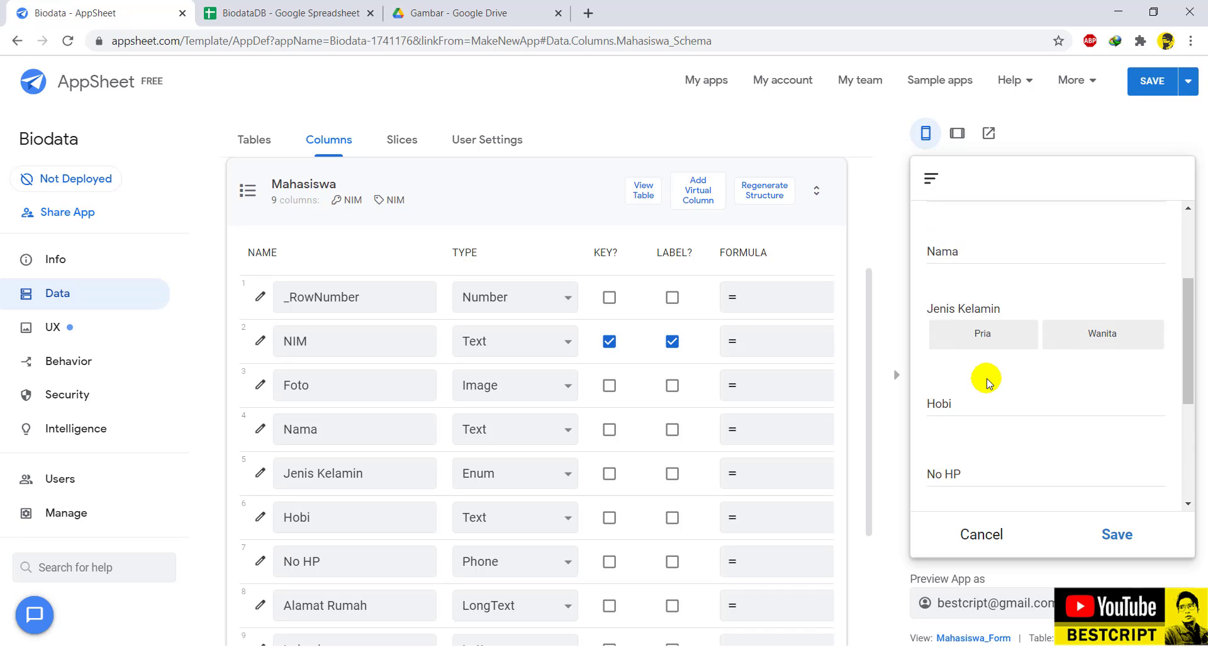
{"action": "left_click", "coordinate": [970, 249]}
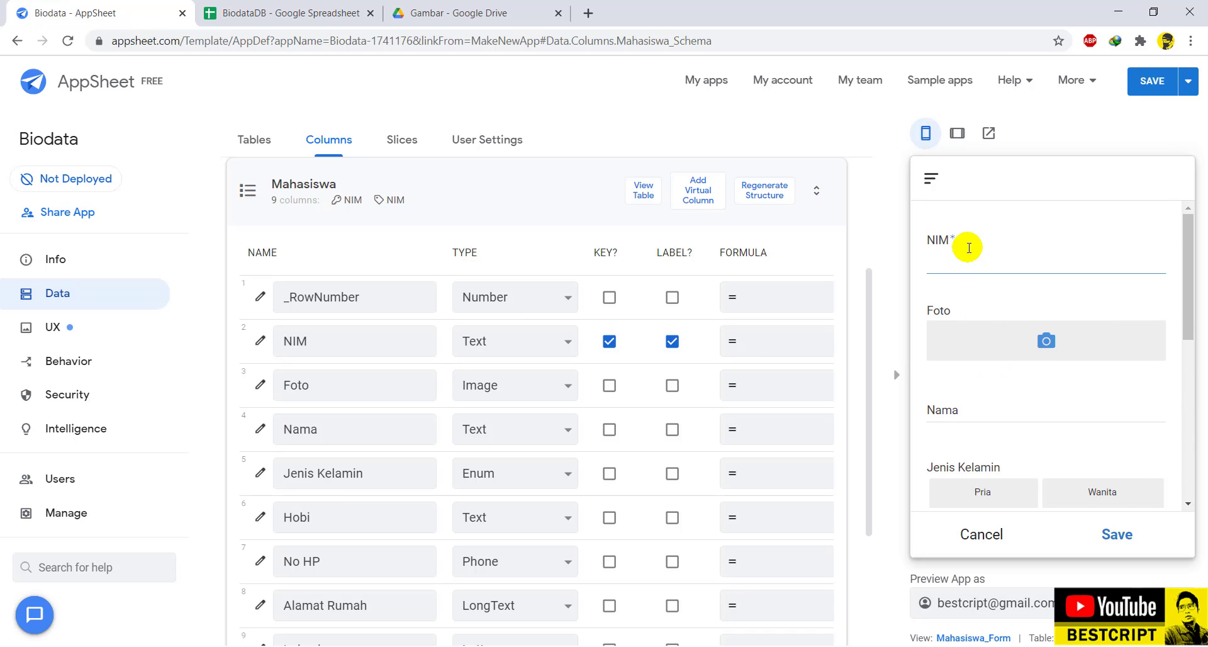
{"action": "type", "text": "12345"}
Attach the full-figure cartoon man picture as the Foto and fill in the student's full name under Nama.
{"action": "left_click", "coordinate": [955, 334]}
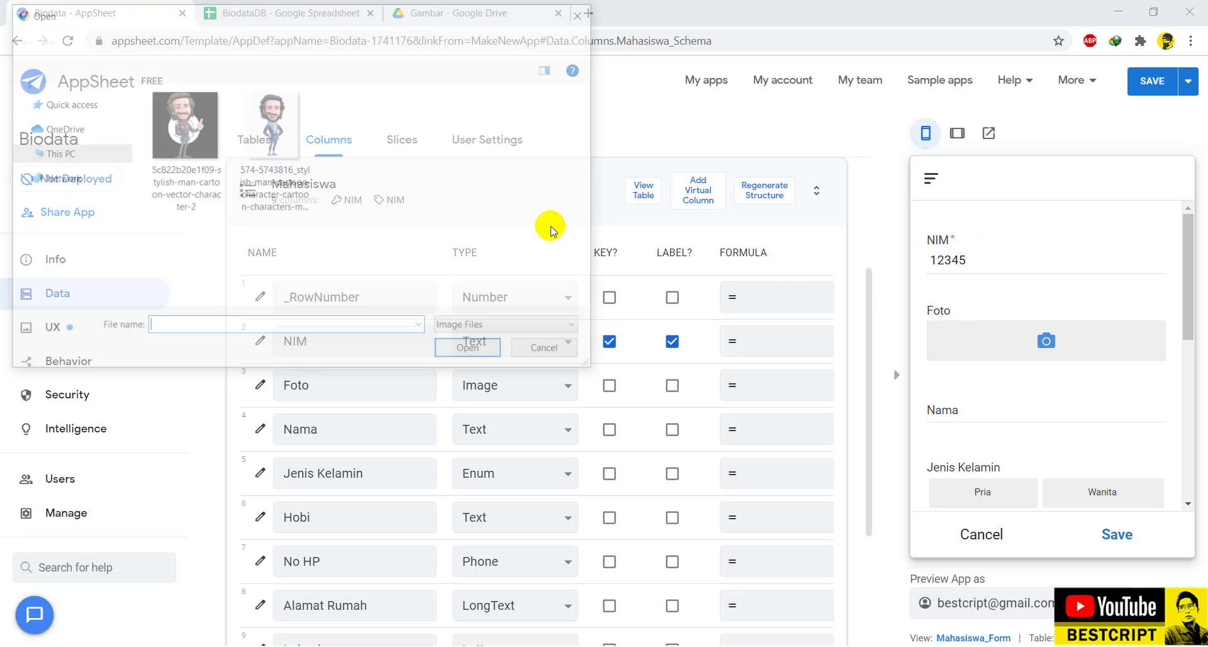
{"action": "left_click", "coordinate": [303, 153]}
{"action": "double_click", "coordinate": [303, 153]}
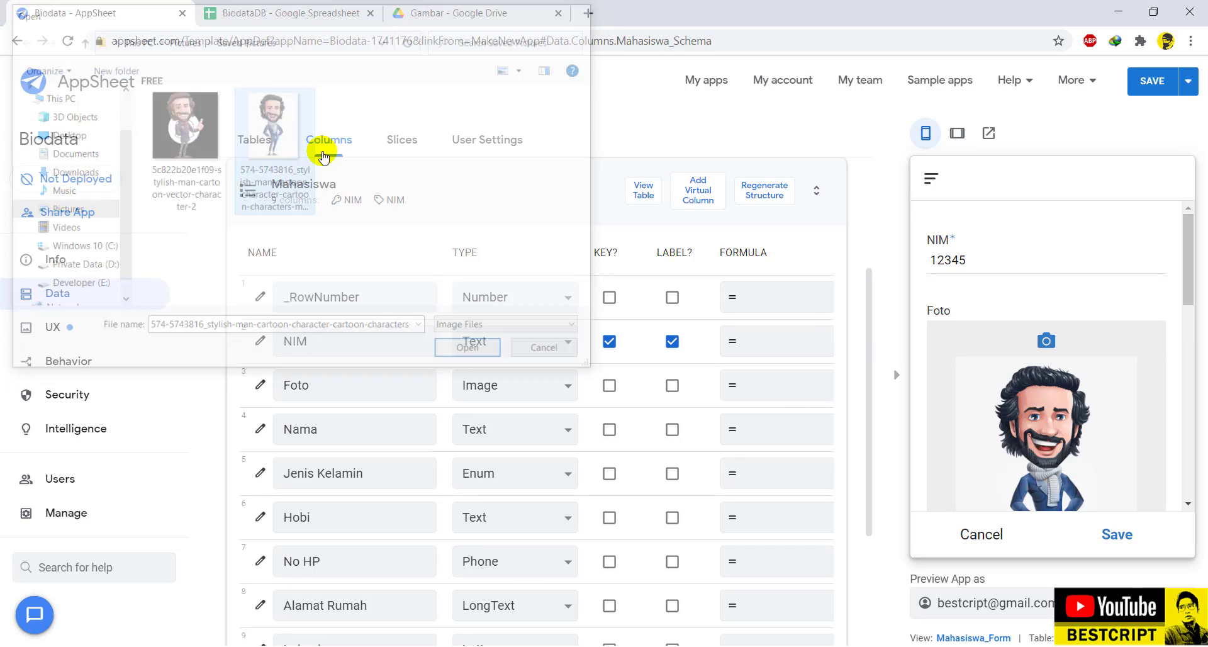
{"action": "scroll", "coordinate": [1000, 355], "scroll_direction": "down", "scroll_amount": 5}
{"action": "left_click", "coordinate": [999, 356]}
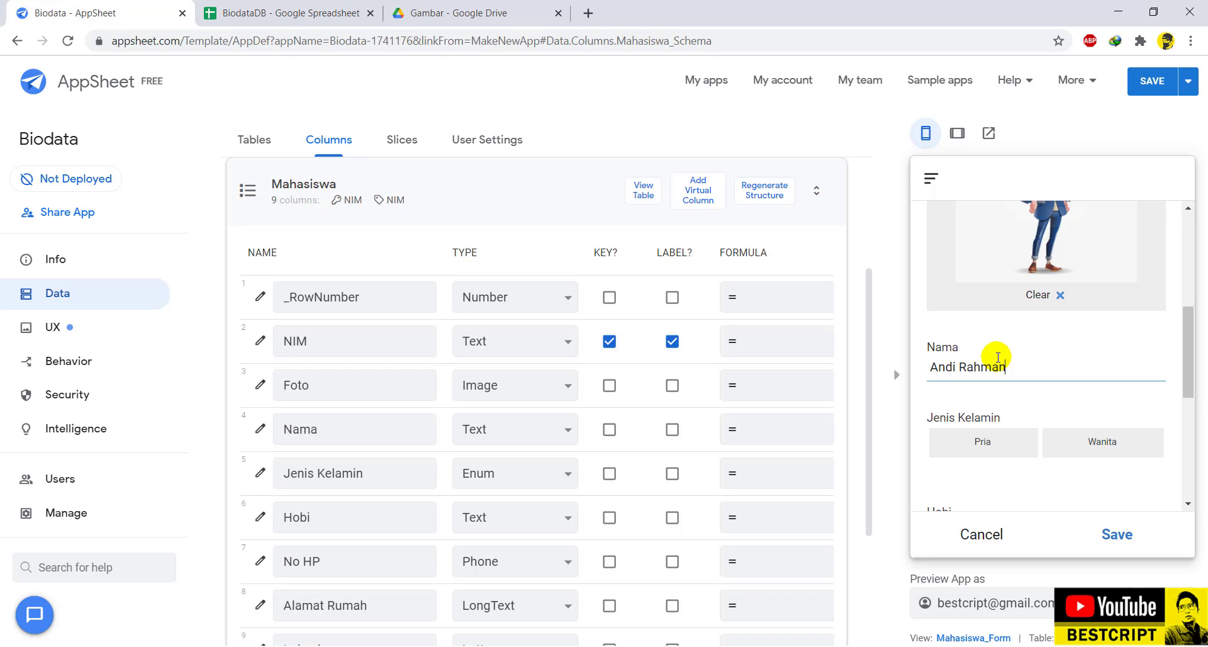
Choose Pria as Jenis Kelamin, enter Main Bola as Hobi, and fill in the student's phone number and home address.
{"action": "left_click", "coordinate": [962, 439]}
{"action": "scroll", "coordinate": [962, 434], "scroll_direction": "down", "scroll_amount": 3}
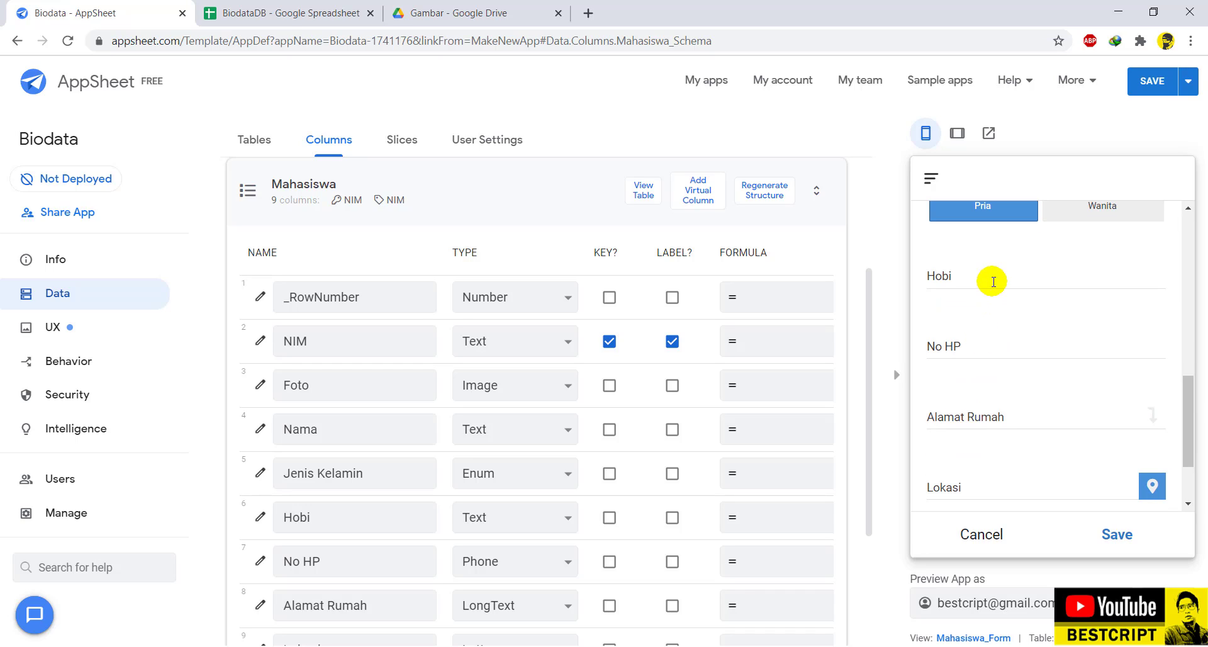
{"action": "left_click", "coordinate": [994, 273]}
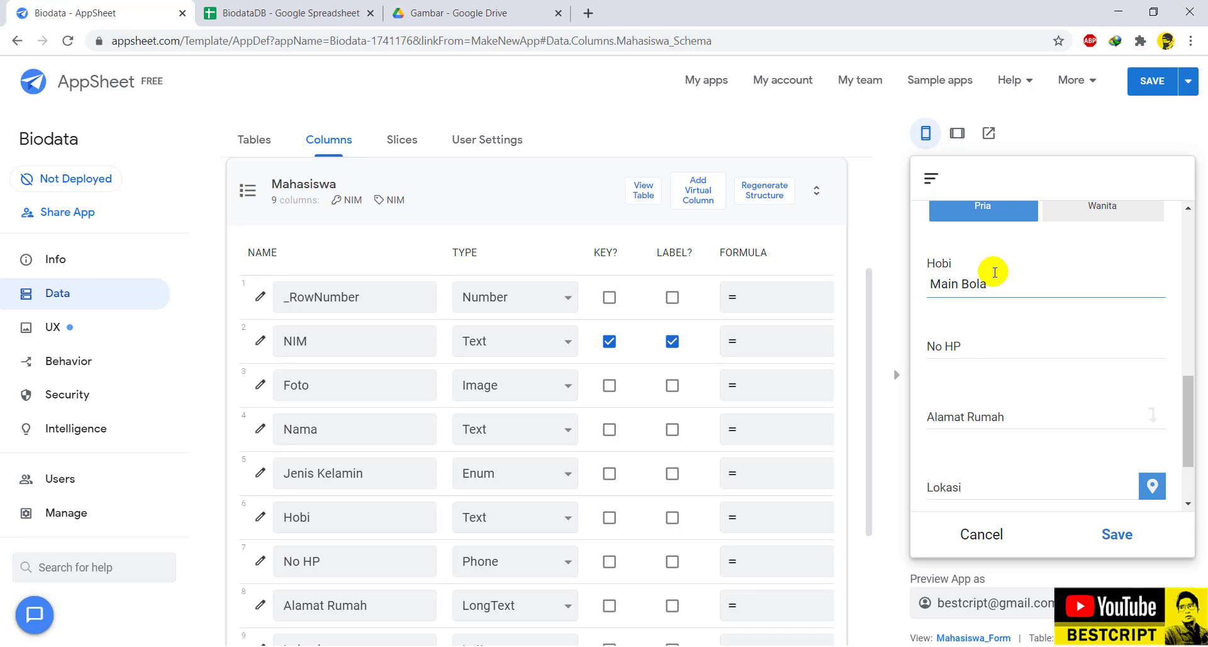
{"action": "left_click", "coordinate": [974, 344]}
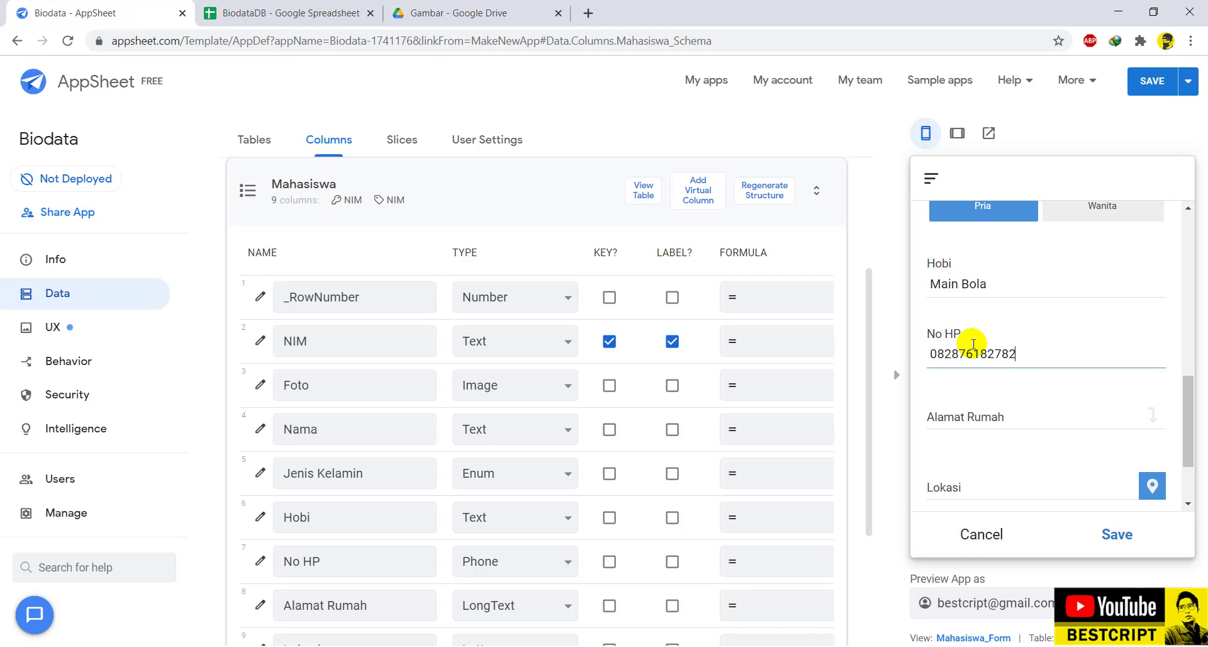
{"action": "left_click", "coordinate": [968, 413]}
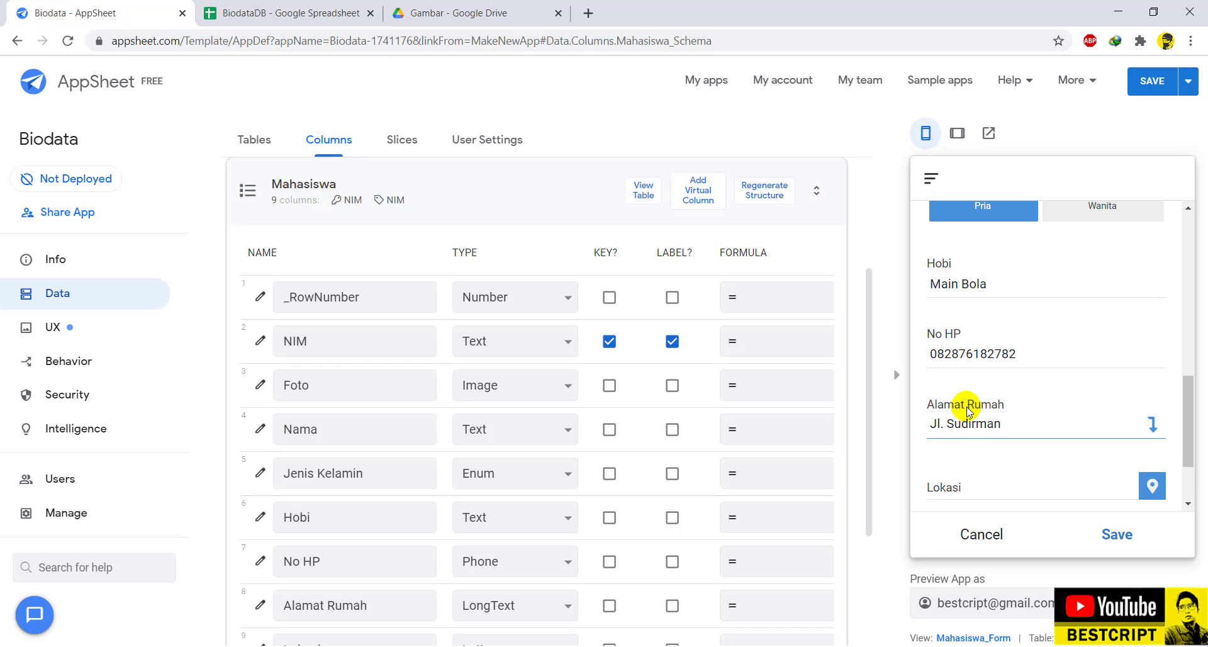
Set Lokasi from the current position, move the map marker just west of Universitas Udayana, Kampus Sudirman, and save the student record.
{"action": "scroll", "coordinate": [966, 419], "scroll_direction": "down", "scroll_amount": 2}
{"action": "left_click", "coordinate": [1151, 387]}
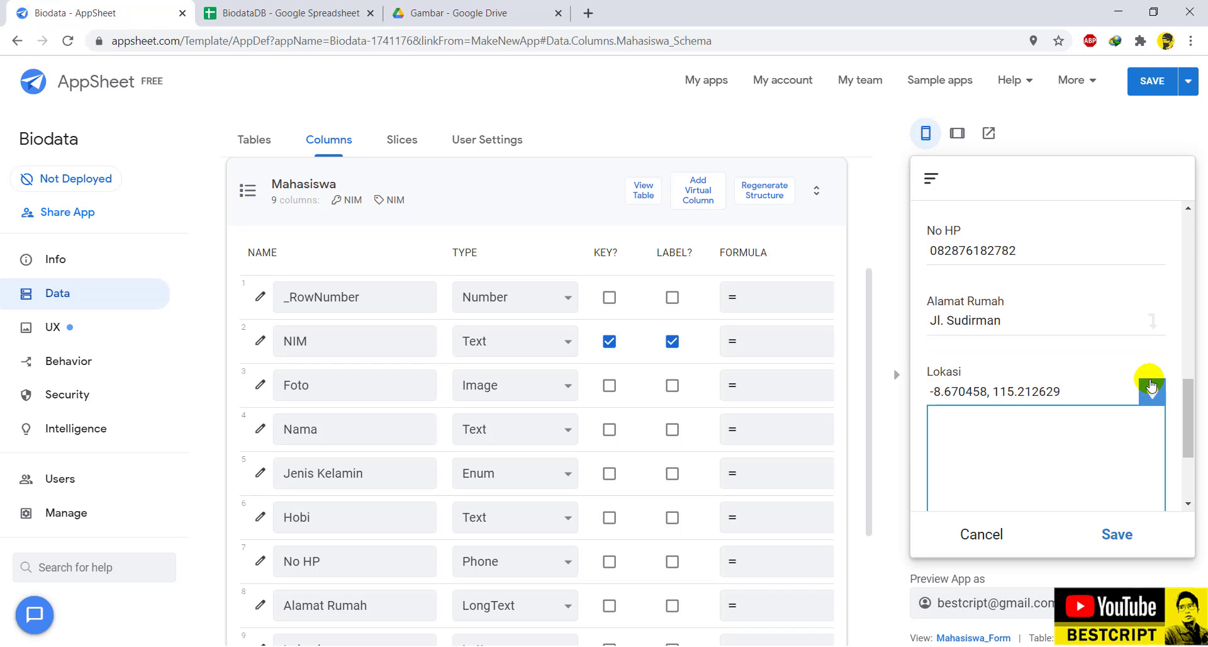
{"action": "scroll", "coordinate": [1045, 426], "scroll_direction": "down", "scroll_amount": 2}
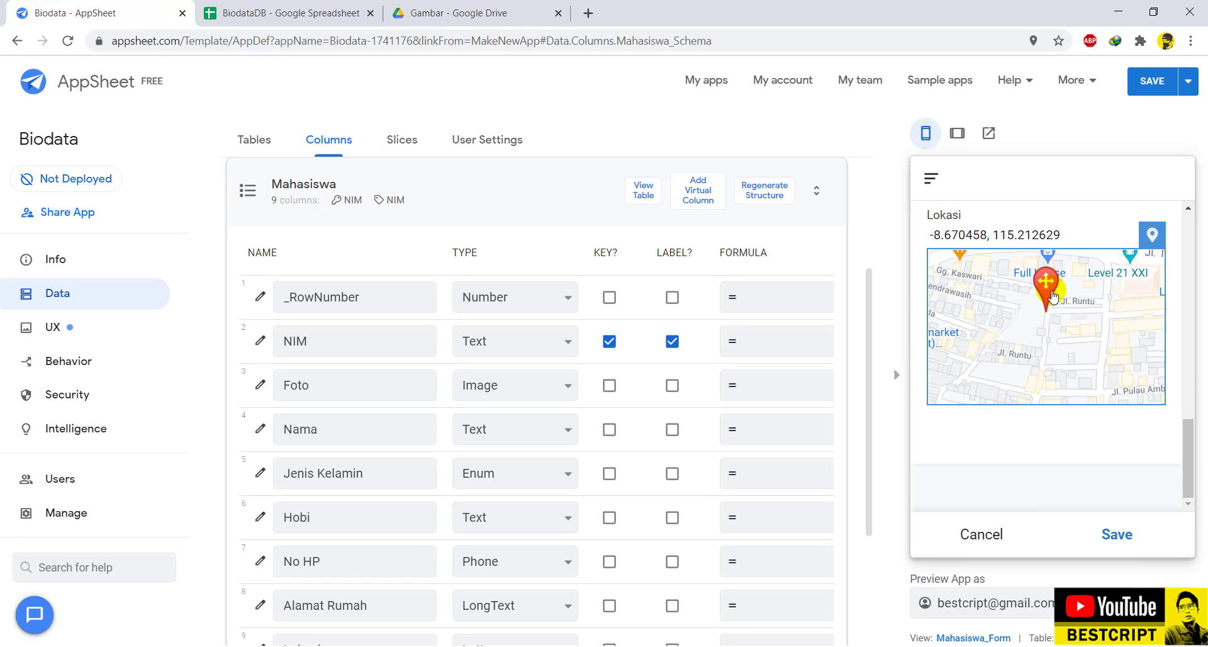
{"action": "left_click_drag", "start_coordinate": [1051, 296], "coordinate": [1078, 323]}
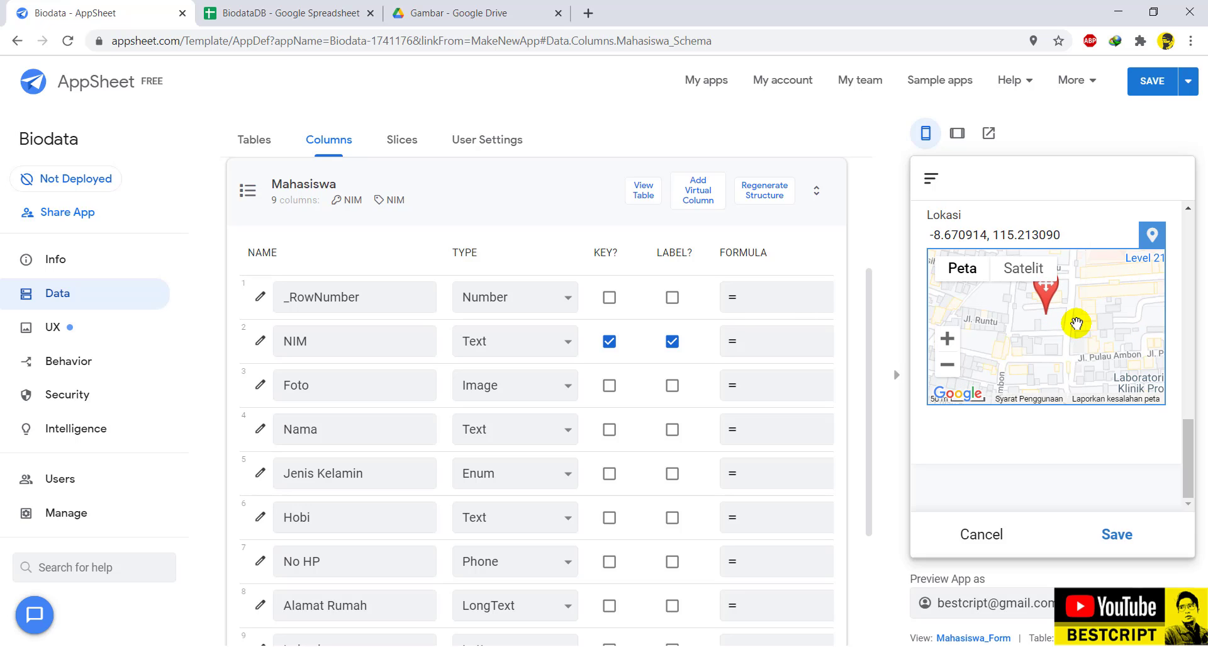
{"action": "left_click", "coordinate": [946, 369]}
{"action": "left_click", "coordinate": [946, 368]}
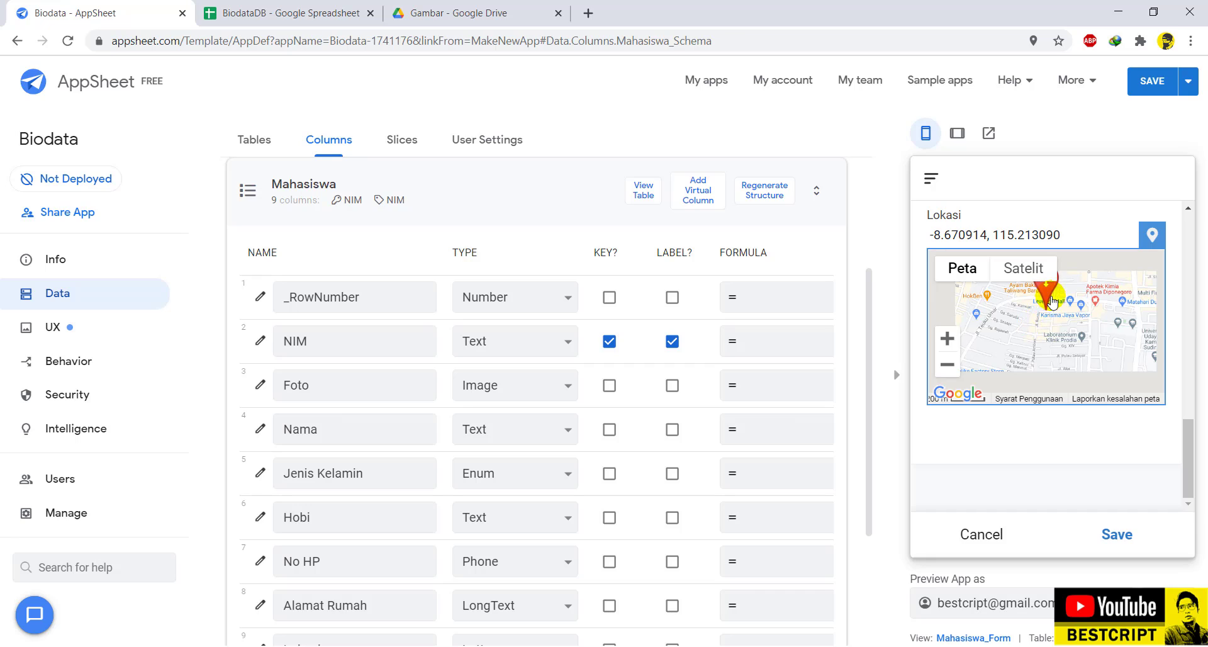
{"action": "left_click_drag", "start_coordinate": [1047, 304], "coordinate": [1094, 325]}
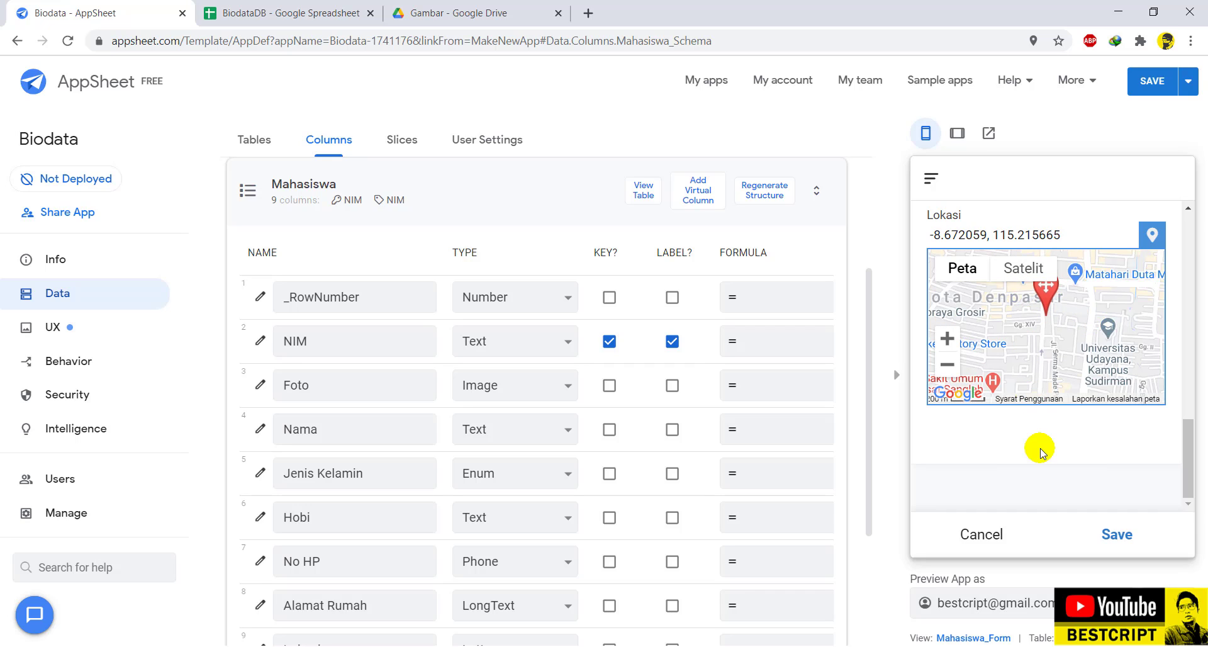
{"action": "left_click", "coordinate": [1117, 534]}
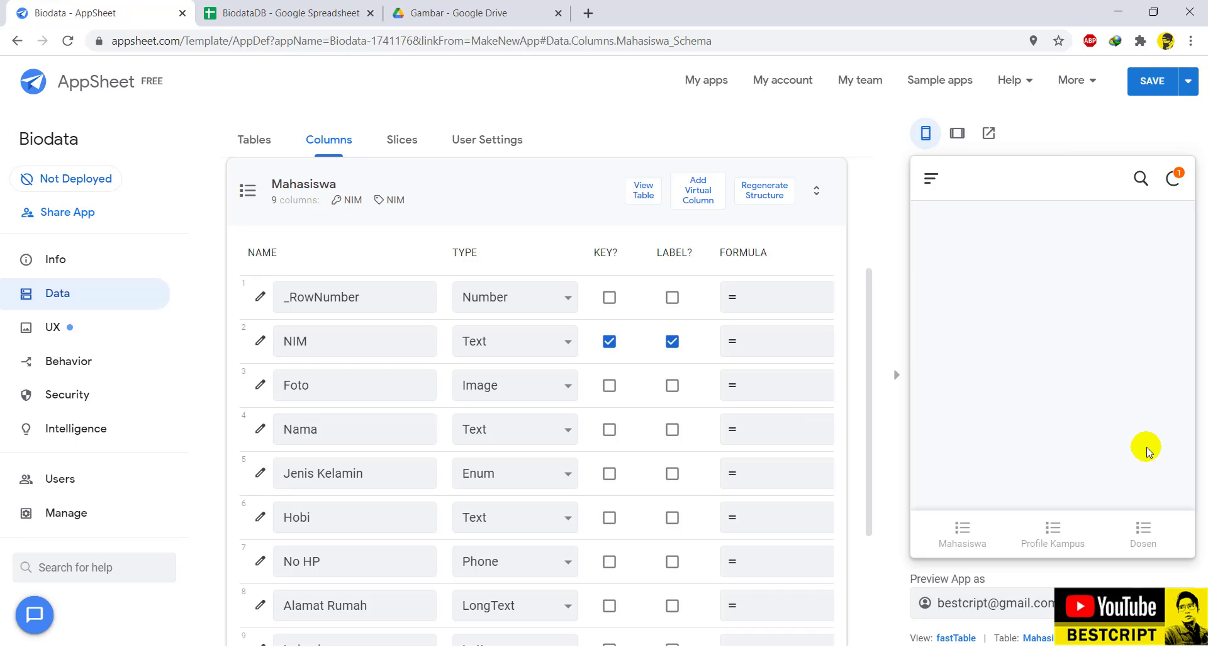
Look through the Profile Kampus, Mahasiswa and Dosen sheets of the BiodataDB spreadsheet, then return to AppSheet.
{"action": "left_click", "coordinate": [962, 535]}
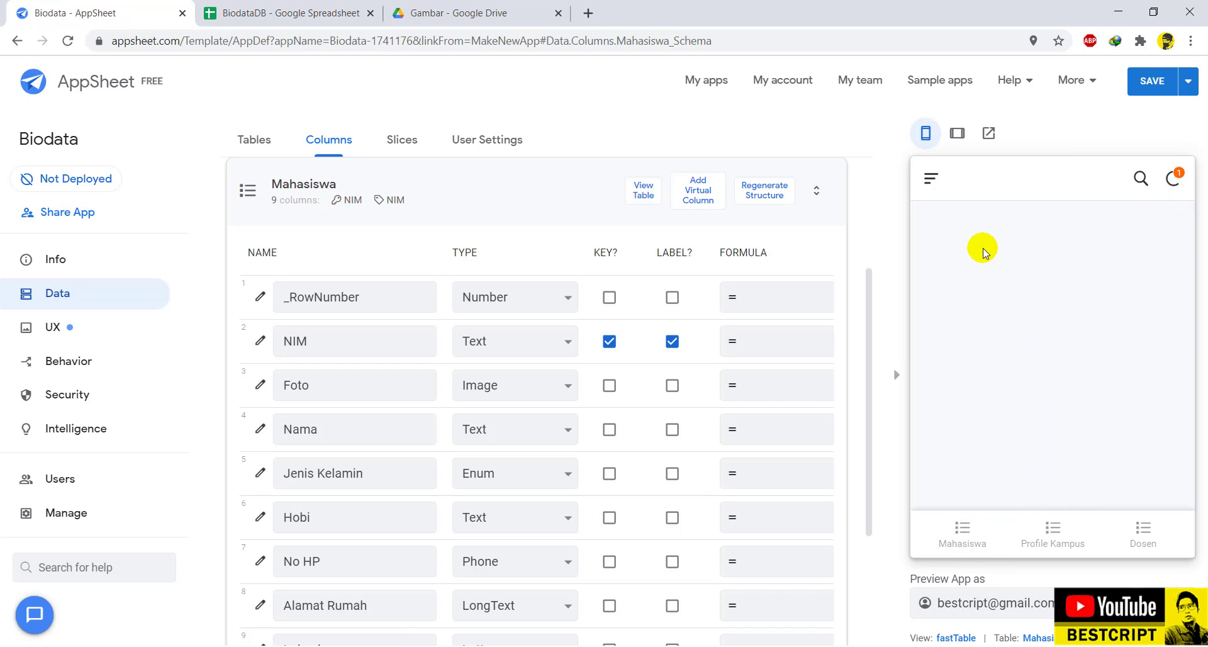
{"action": "left_click", "coordinate": [255, 10]}
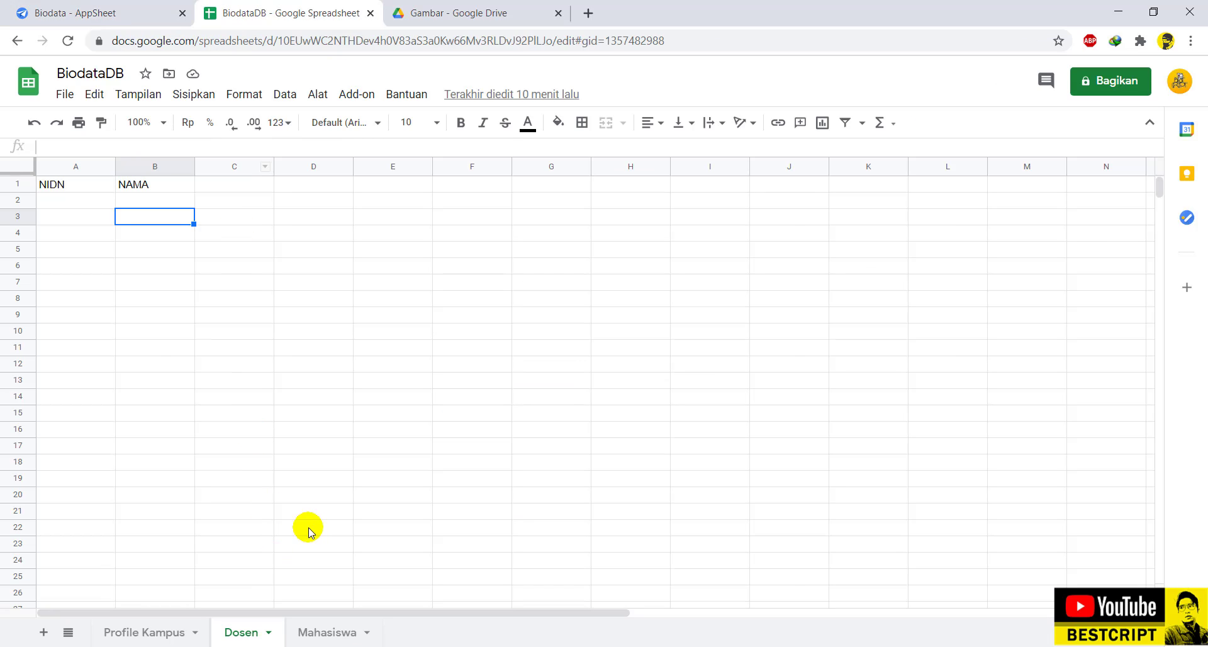
{"action": "left_click", "coordinate": [161, 634]}
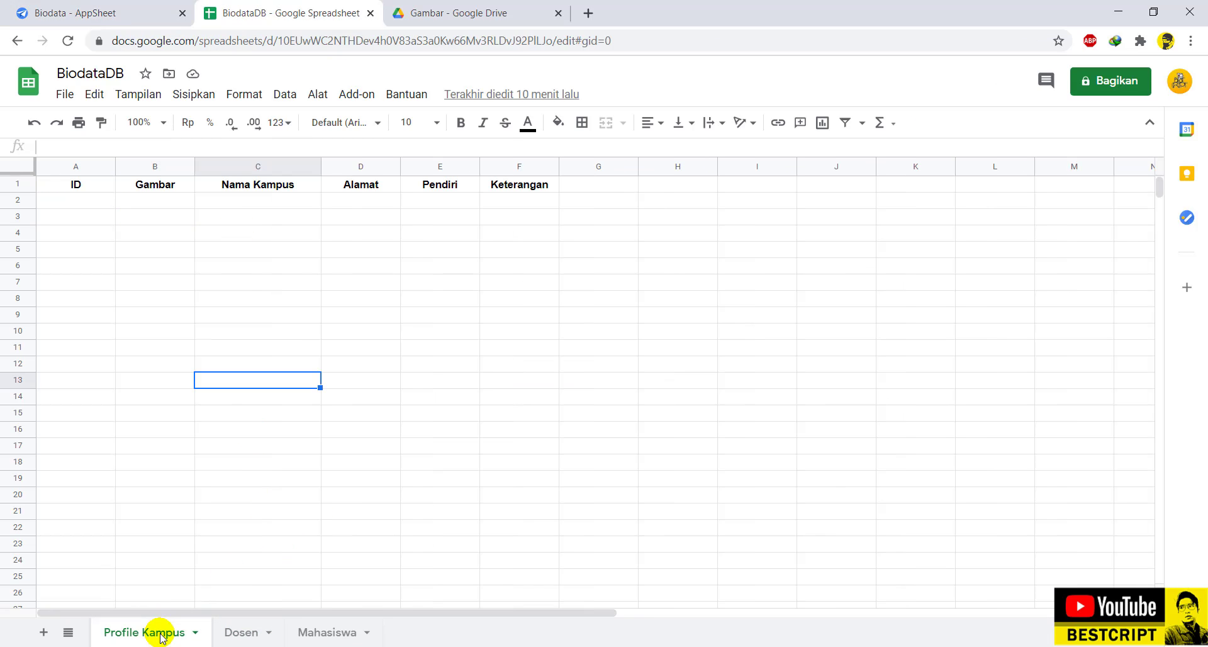
{"action": "left_click", "coordinate": [318, 636]}
{"action": "left_click", "coordinate": [231, 632]}
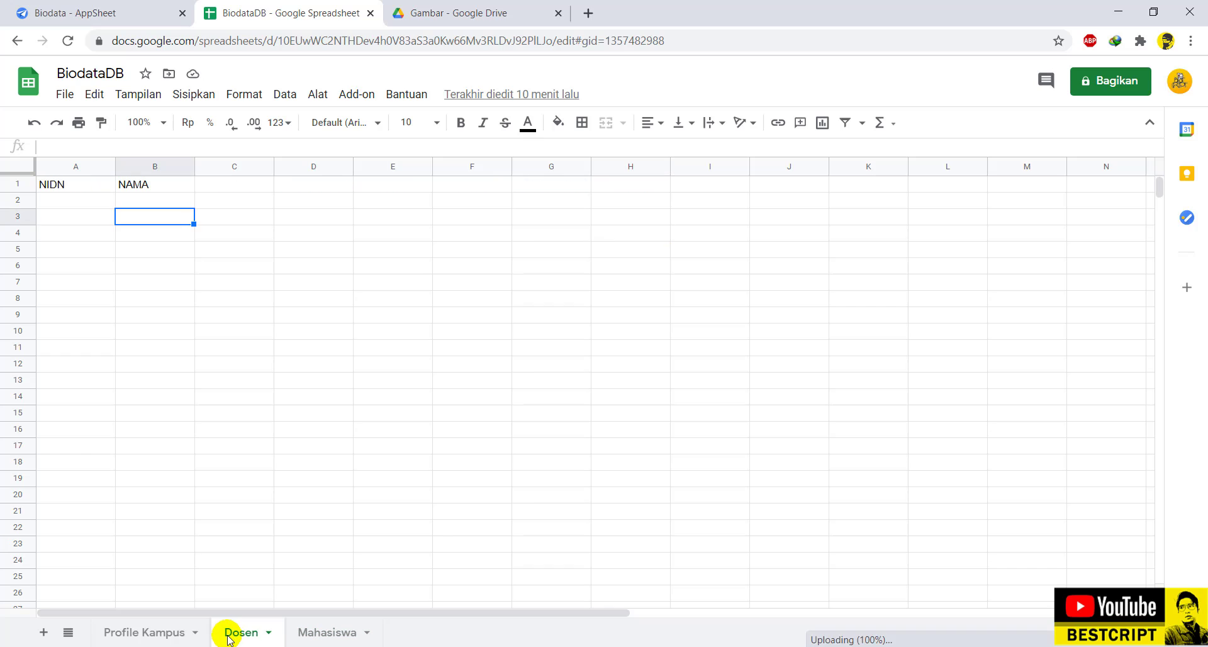
{"action": "left_click", "coordinate": [165, 634]}
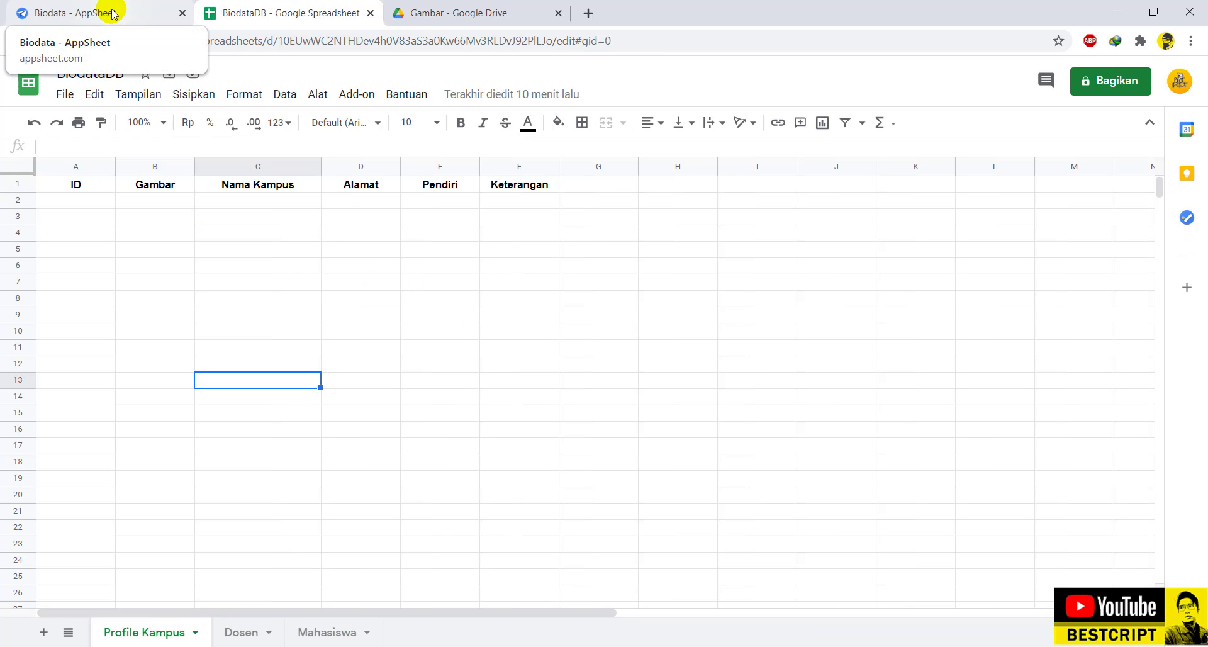
{"action": "left_click", "coordinate": [113, 14]}
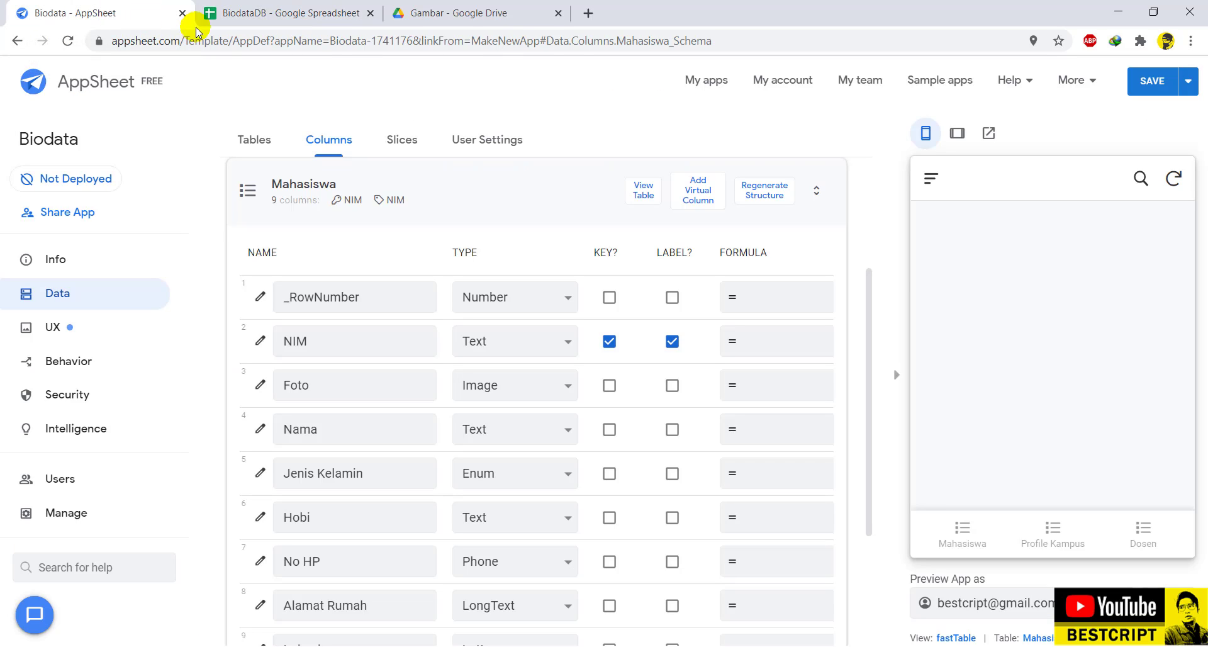
Refresh the app preview and review the saved student's details in the Mahasiswa view.
{"action": "left_click", "coordinate": [1176, 179]}
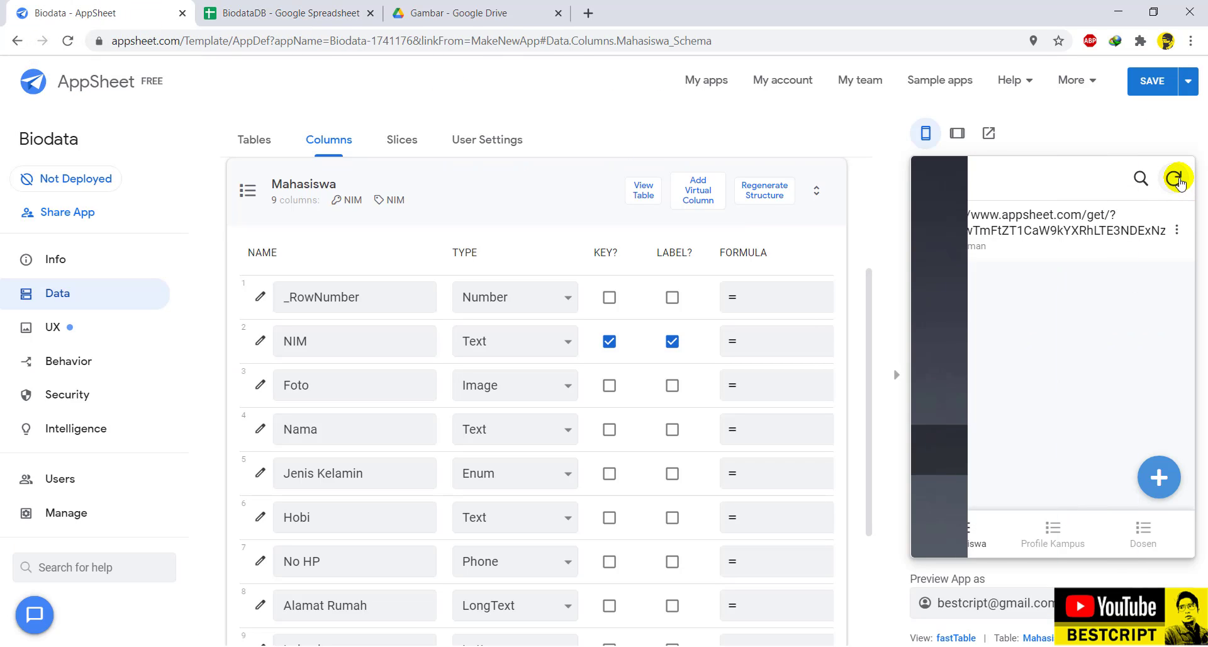
{"action": "left_click", "coordinate": [1177, 180]}
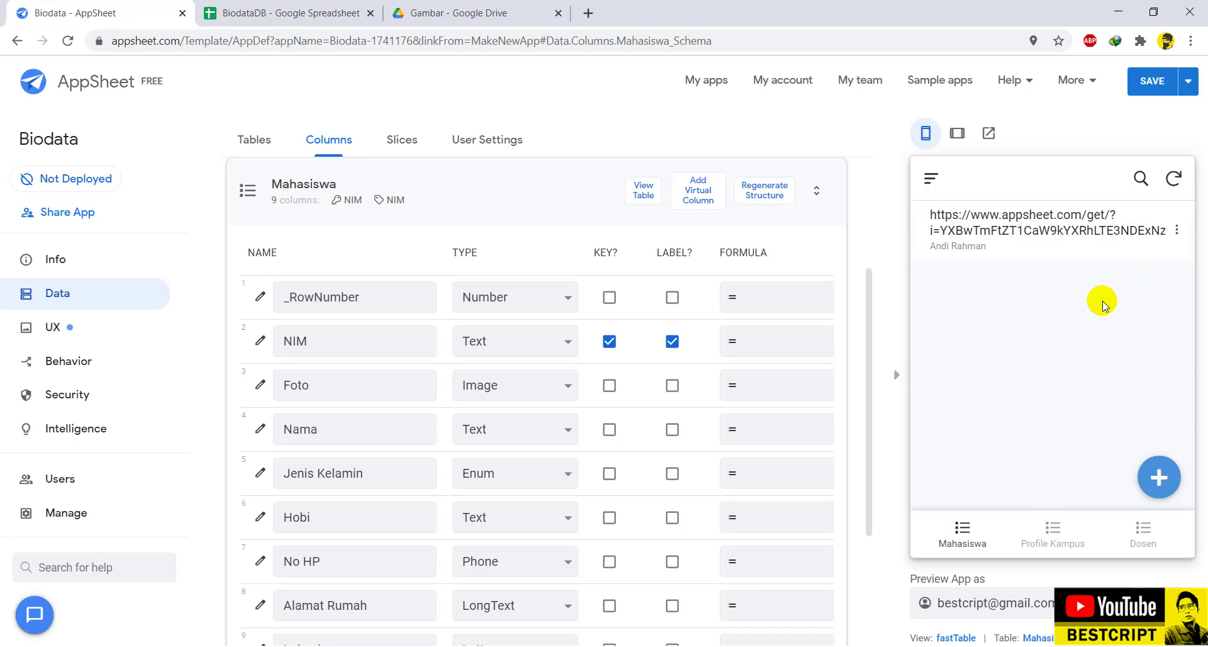
{"action": "left_click", "coordinate": [959, 226]}
{"action": "scroll", "coordinate": [1061, 365], "scroll_direction": "down", "scroll_amount": 3}
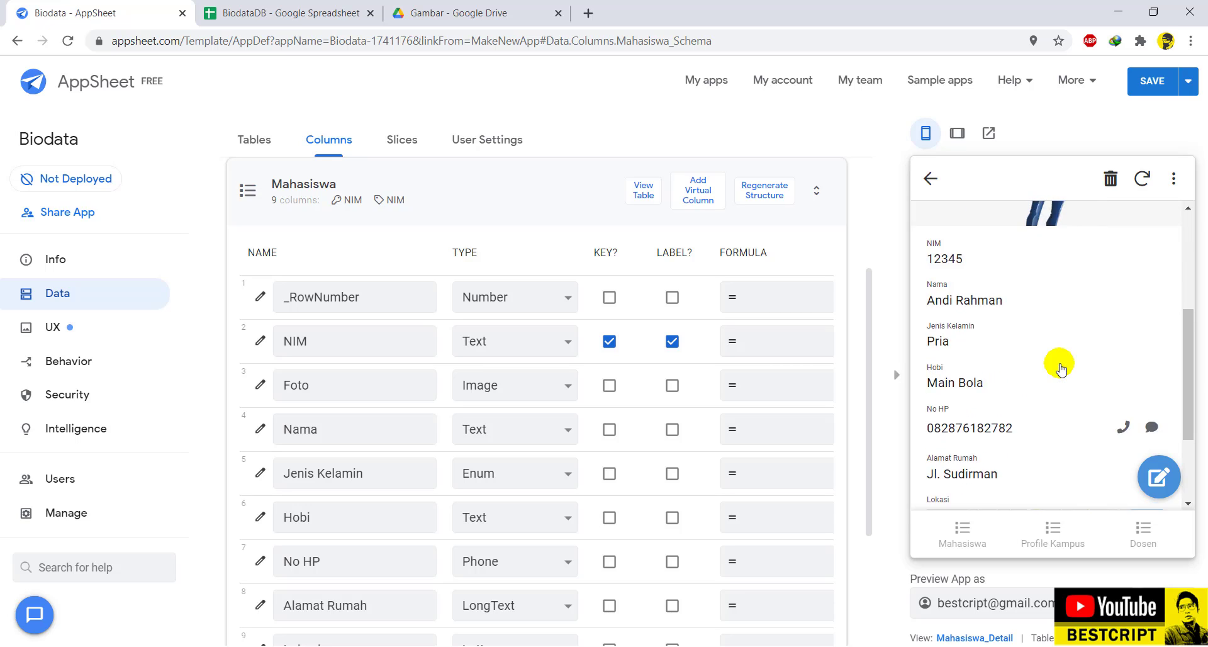
{"action": "left_click", "coordinate": [933, 178]}
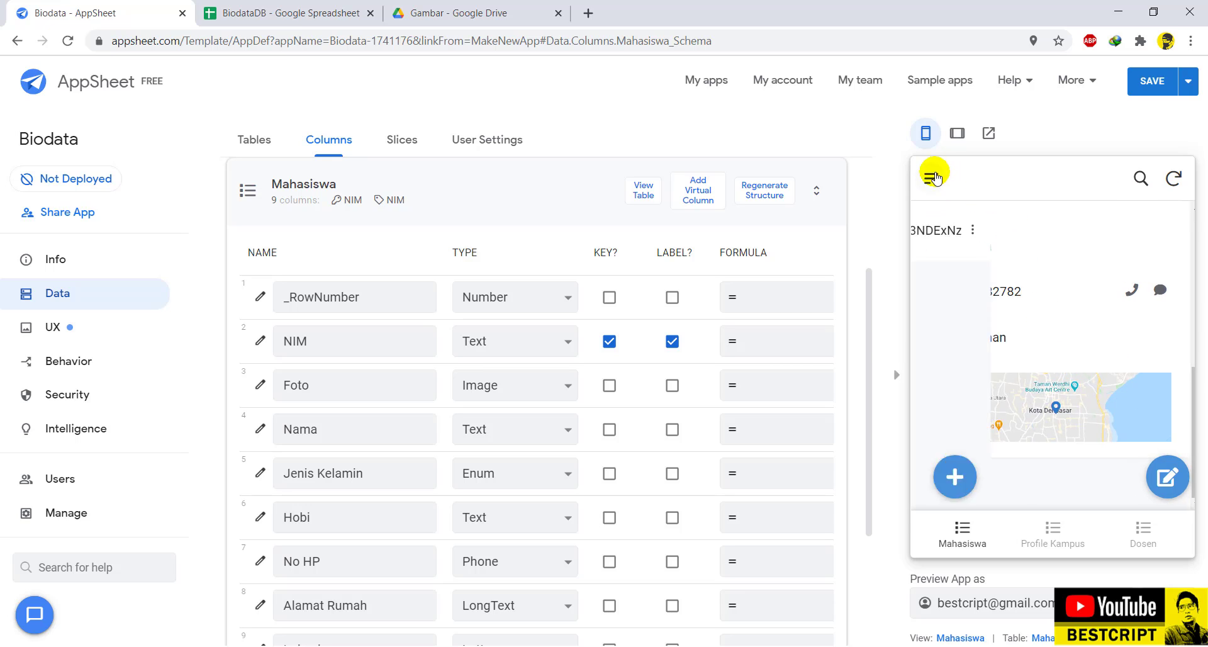
Check the Profile Kampus view in the preview, refresh it, and return to the Mahasiswa list.
{"action": "left_click", "coordinate": [1053, 535]}
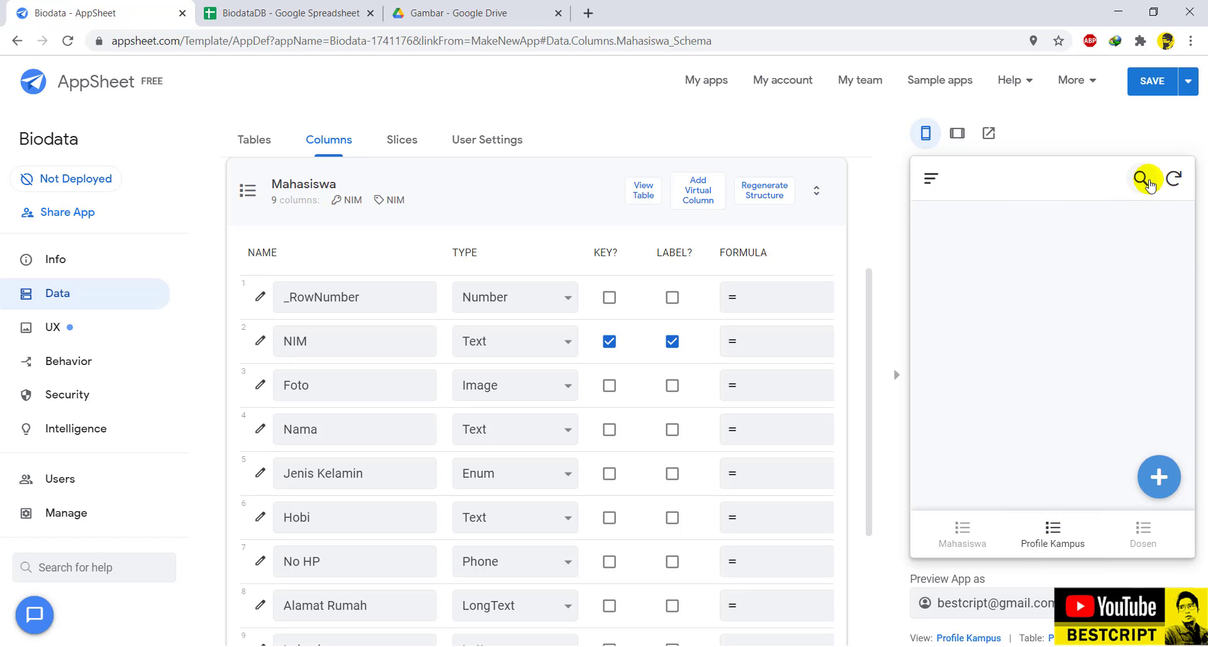
{"action": "left_click", "coordinate": [1173, 180]}
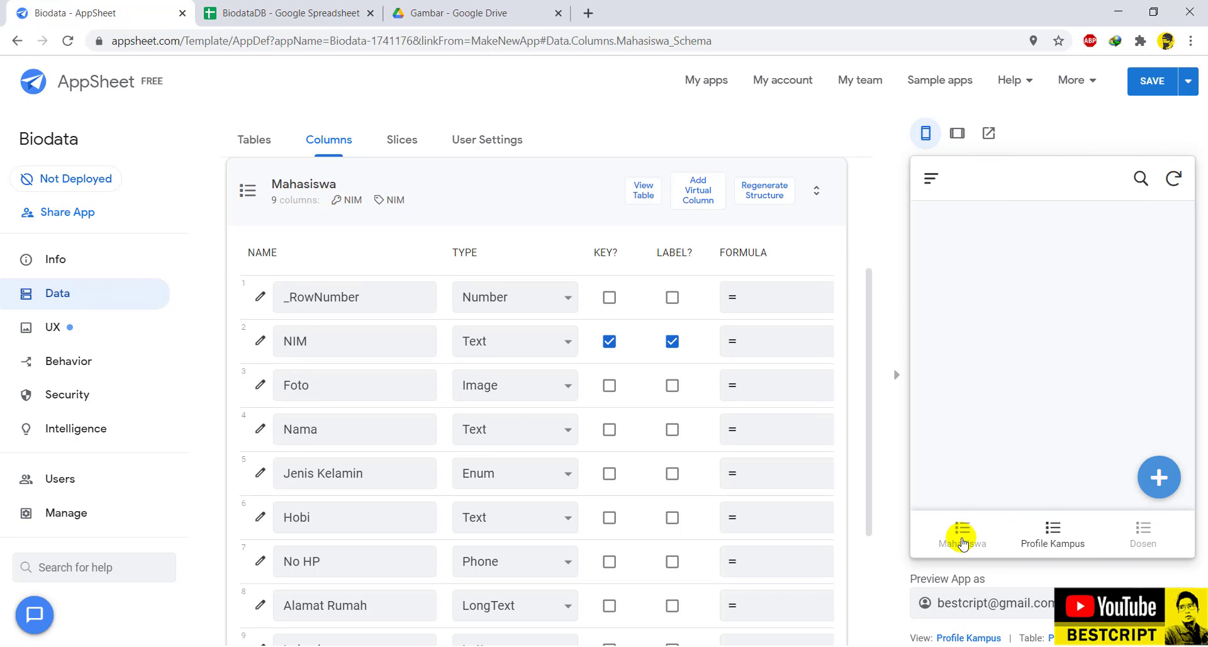
{"action": "left_click", "coordinate": [962, 543]}
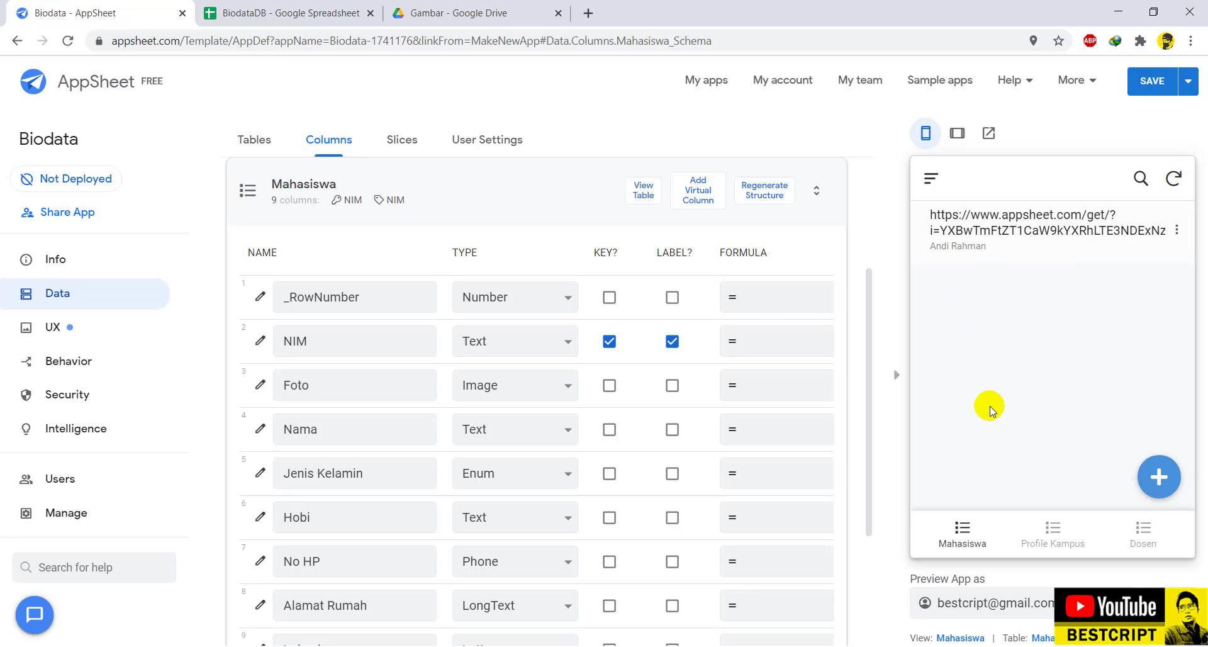
Add a second student record through the Mahasiswa form and refresh the preview's student list.
{"action": "left_click", "coordinate": [1162, 473]}
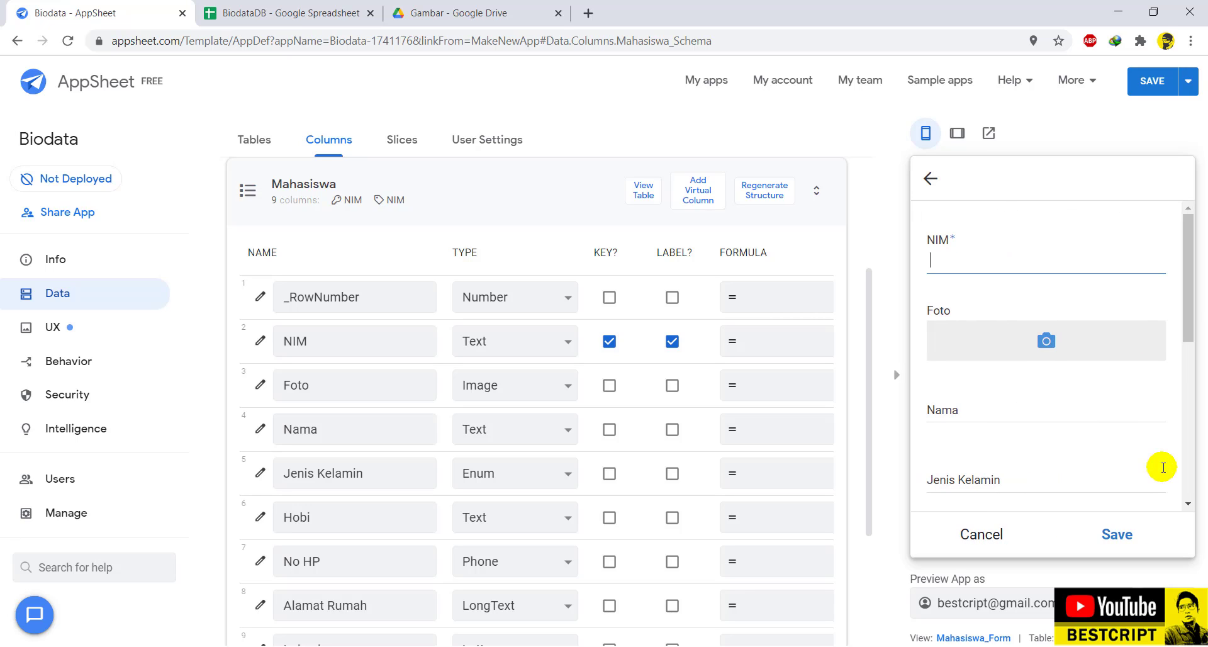
{"action": "key", "text": "F9"}
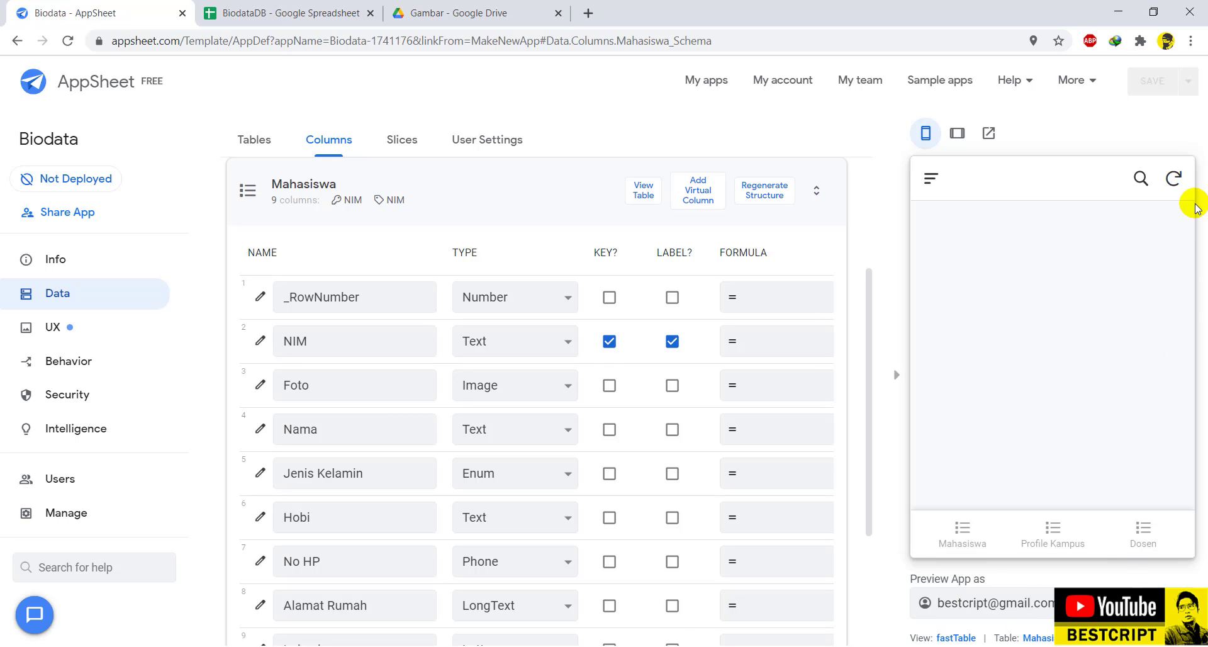
{"action": "left_click", "coordinate": [1173, 178]}
{"action": "left_click", "coordinate": [990, 531]}
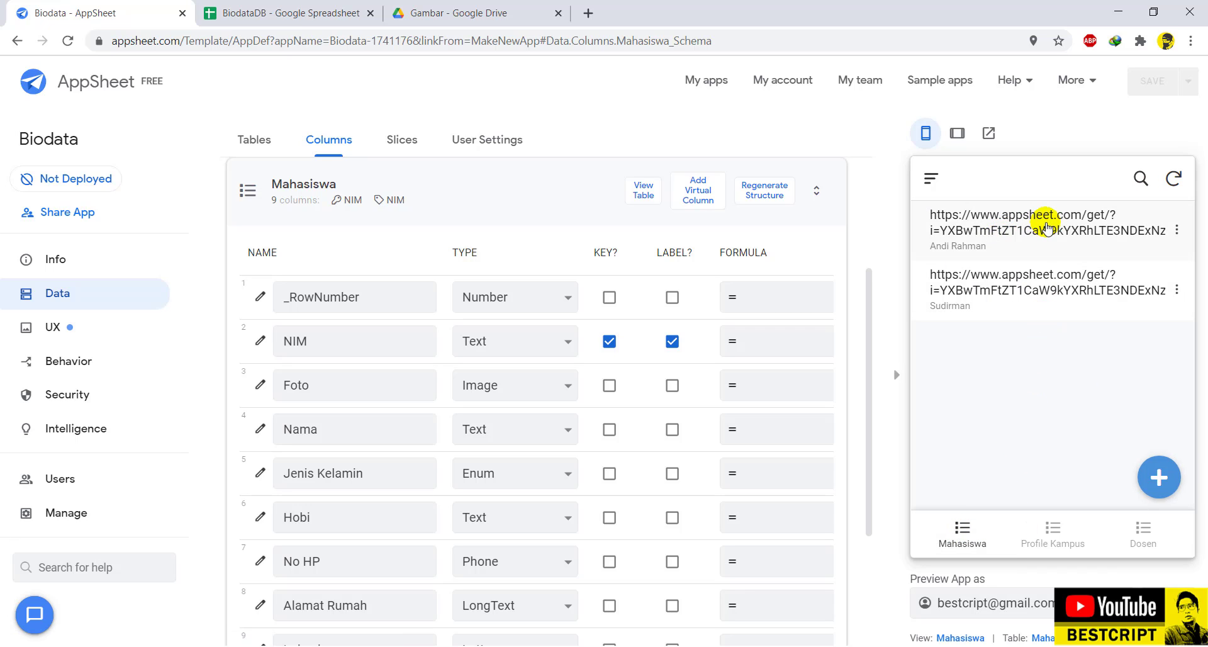
Open the Mahasiswa view's UX settings, try the gallery view type, and set it to deck.
{"action": "left_click", "coordinate": [70, 333]}
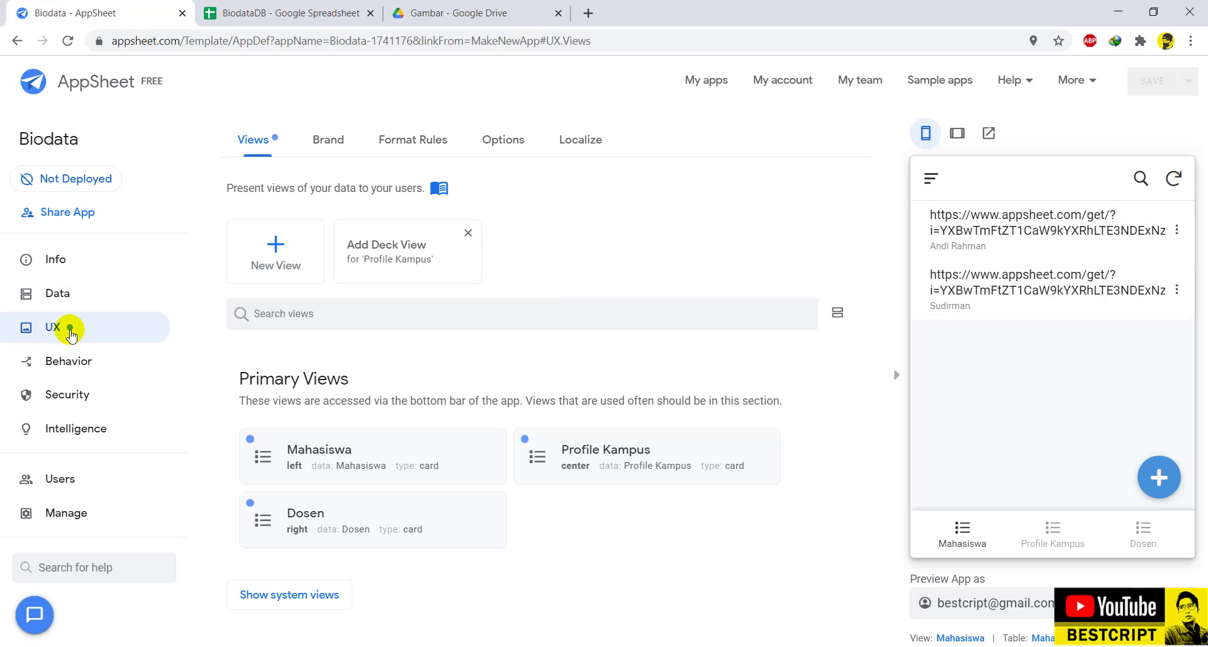
{"action": "left_click", "coordinate": [310, 456]}
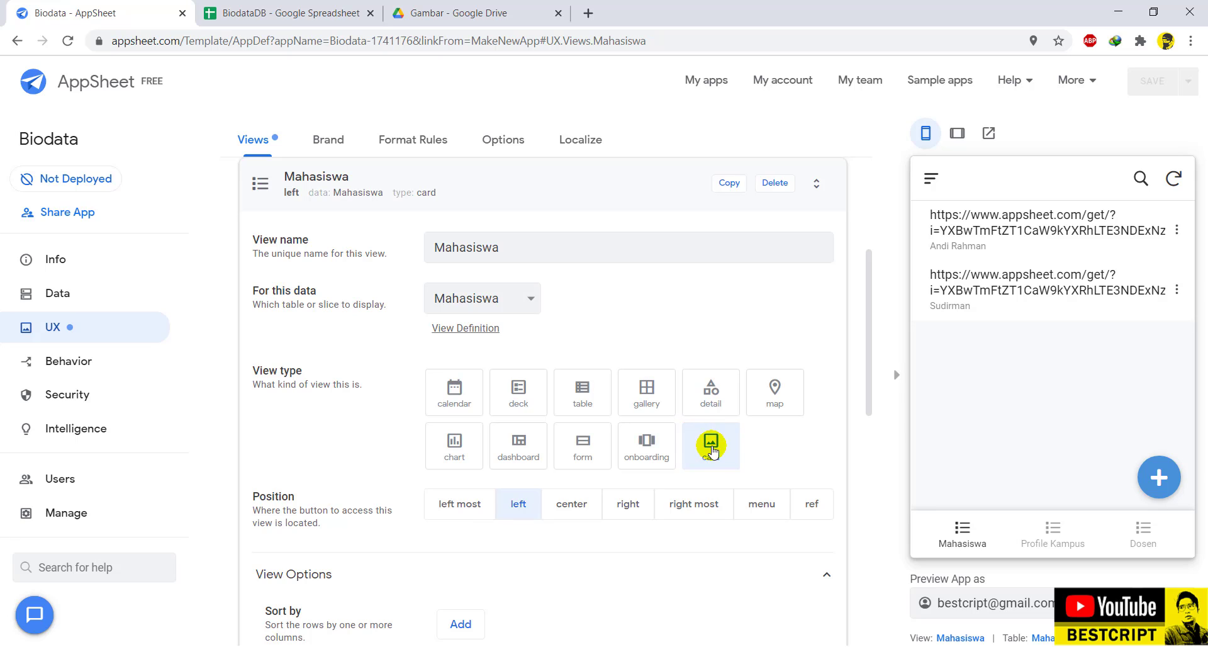
{"action": "left_click", "coordinate": [651, 399]}
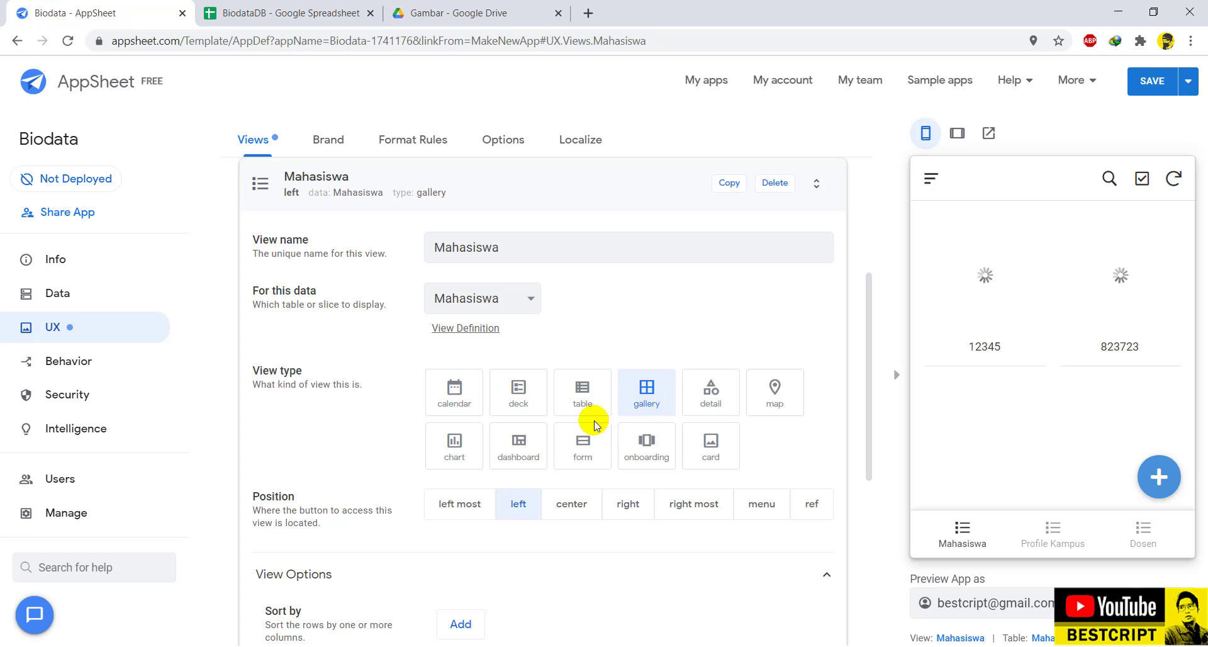
{"action": "left_click", "coordinate": [520, 403]}
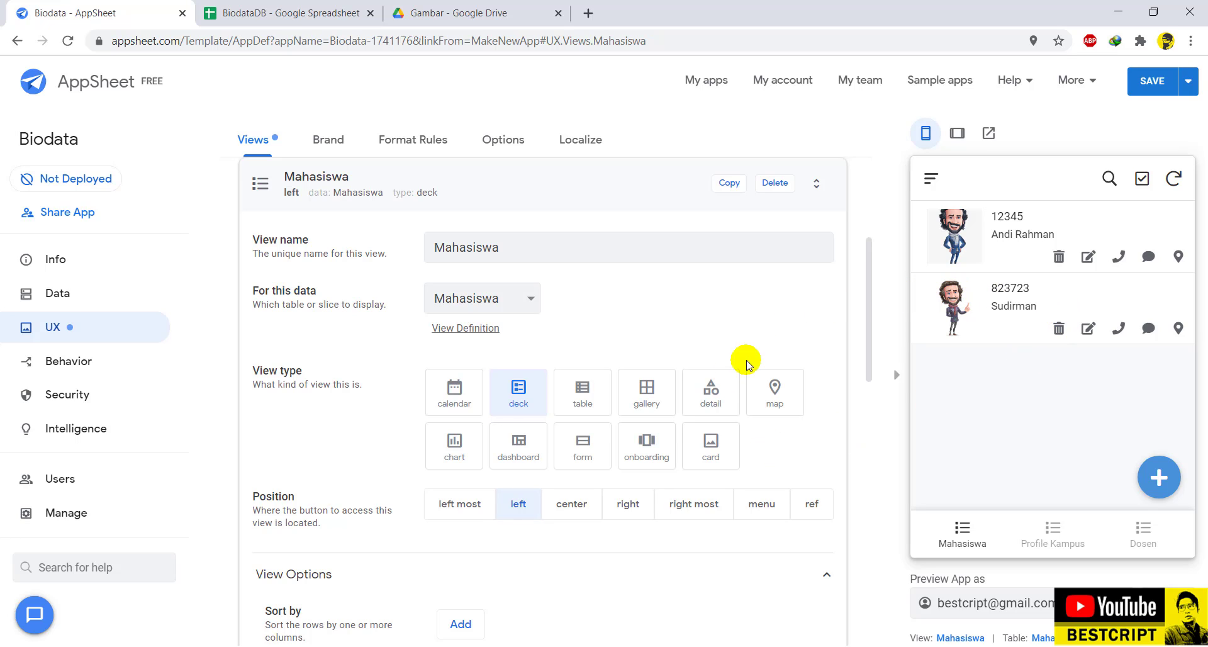
Add a sort rule to the Mahasiswa view that orders the rows by Nama, Ascending.
{"action": "scroll", "coordinate": [535, 417], "scroll_direction": "up", "scroll_amount": 3}
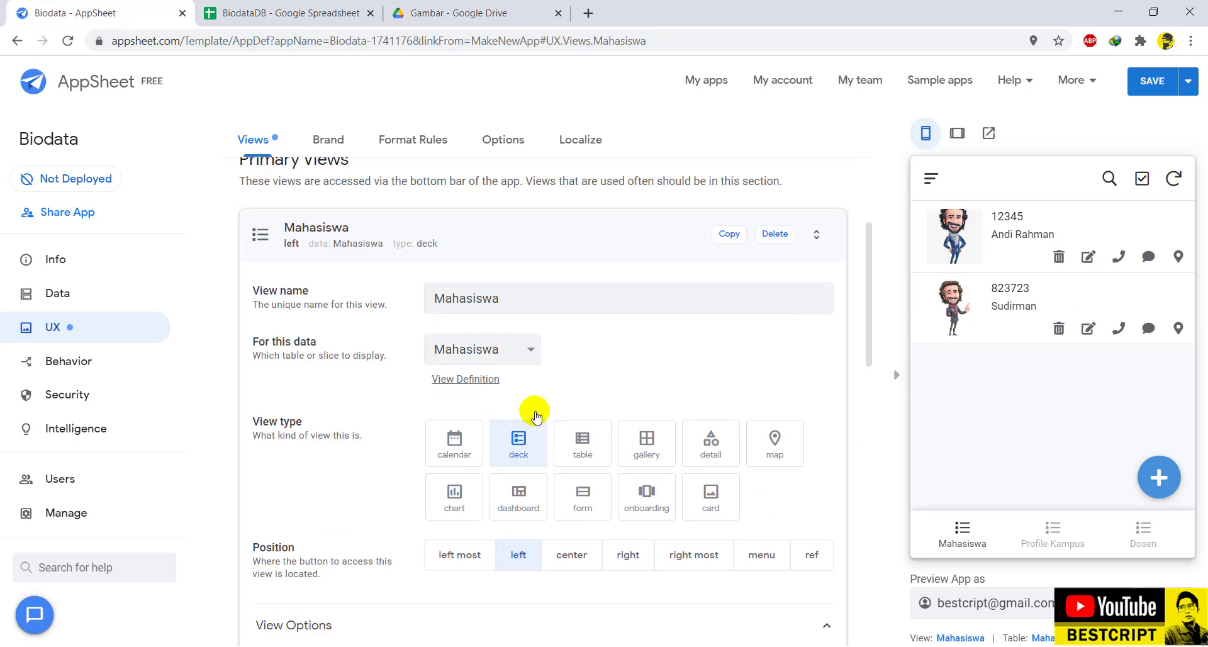
{"action": "scroll", "coordinate": [535, 411], "scroll_direction": "down", "scroll_amount": 6}
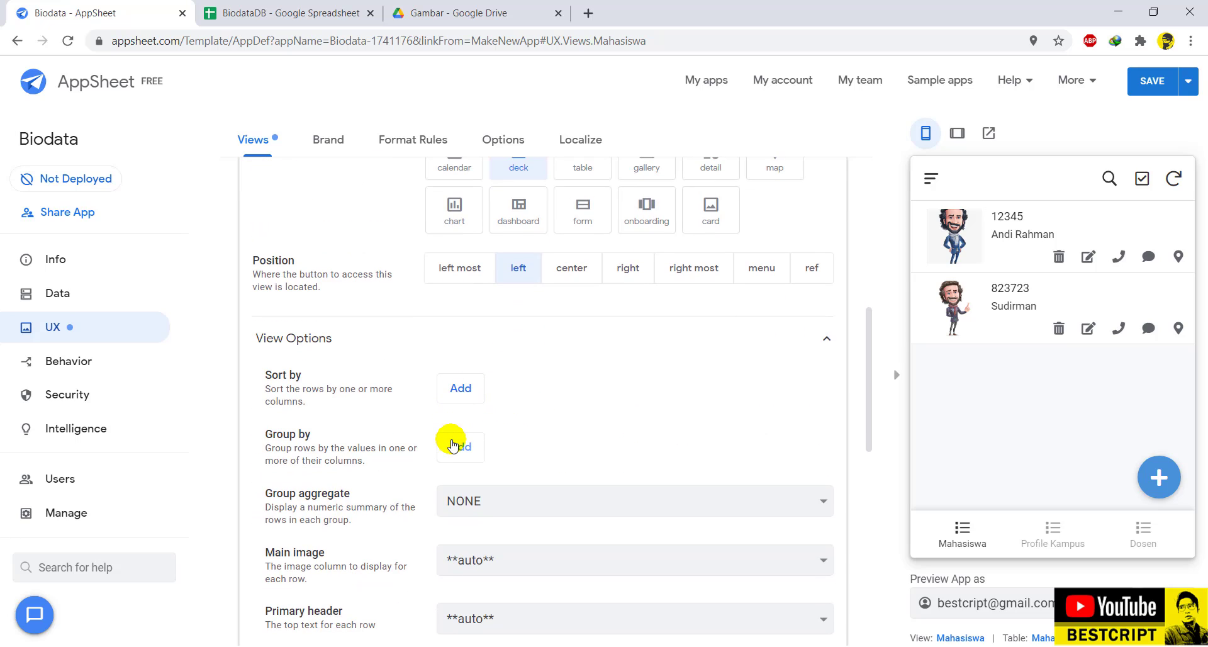
{"action": "left_click", "coordinate": [469, 395]}
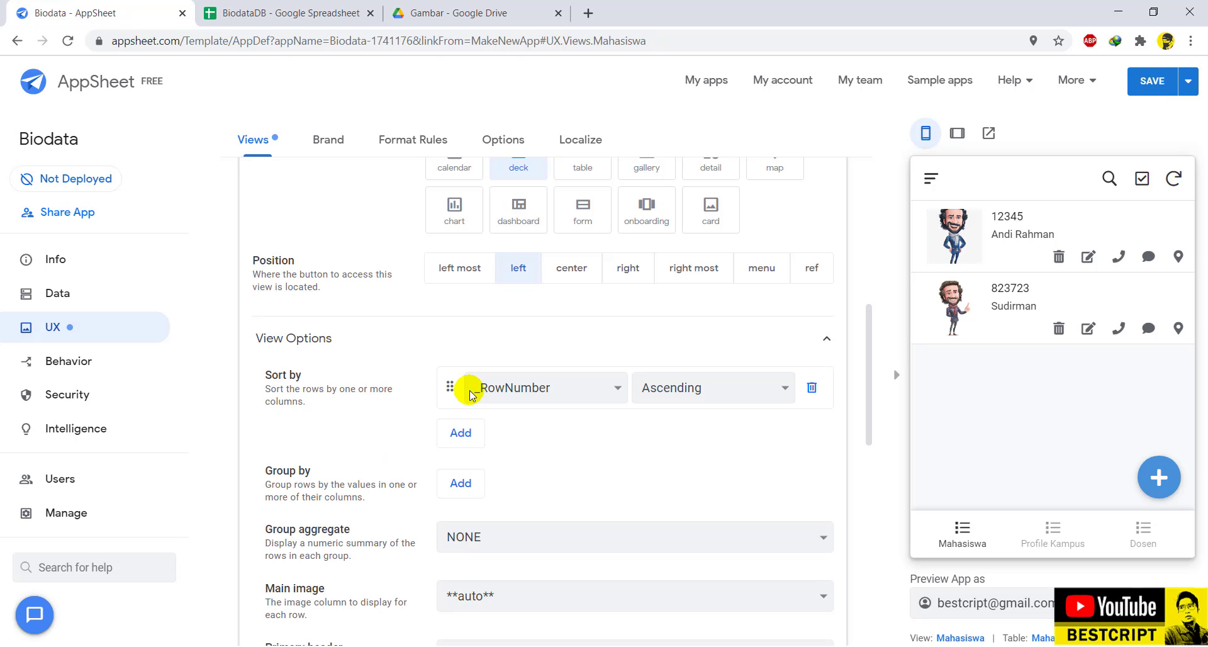
{"action": "left_click", "coordinate": [591, 389]}
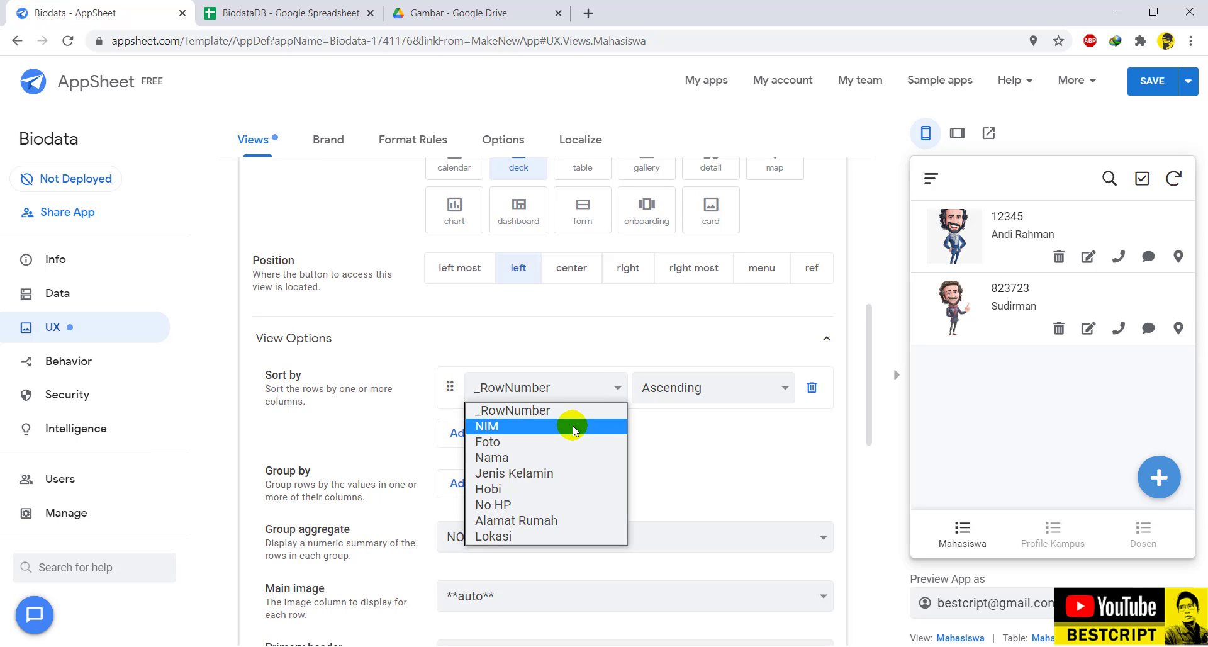
{"action": "left_click", "coordinate": [565, 463]}
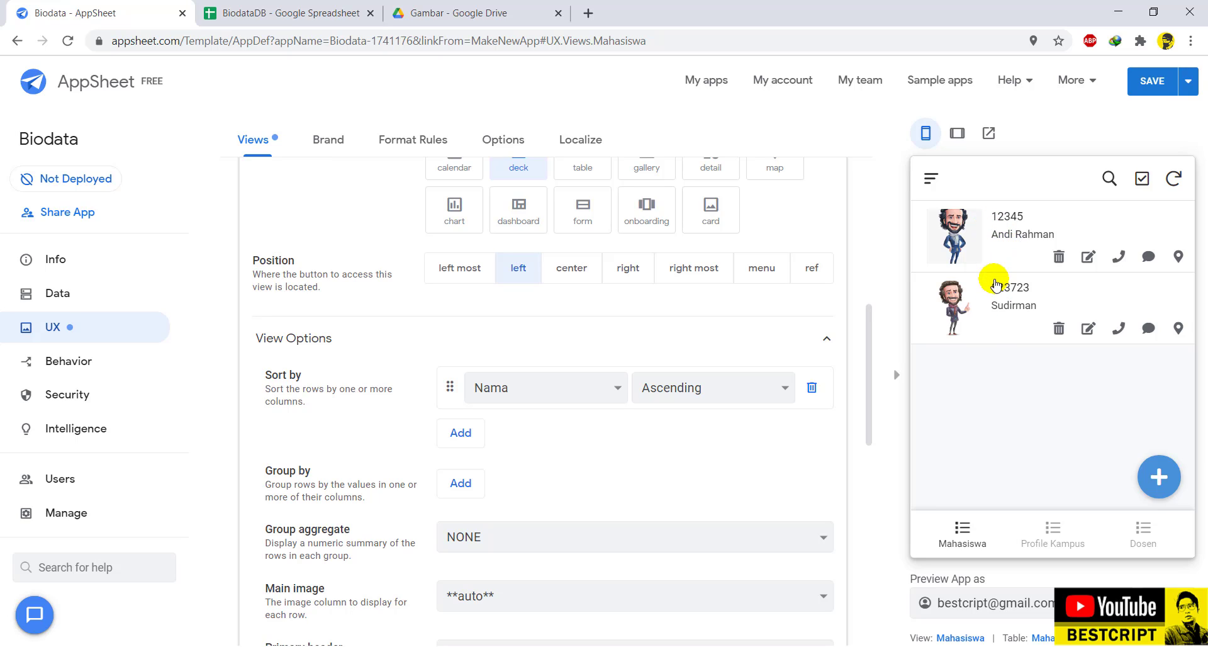
Try Descending order for the Mahasiswa view's Nama sort rule and set it back to Ascending.
{"action": "left_click", "coordinate": [696, 390]}
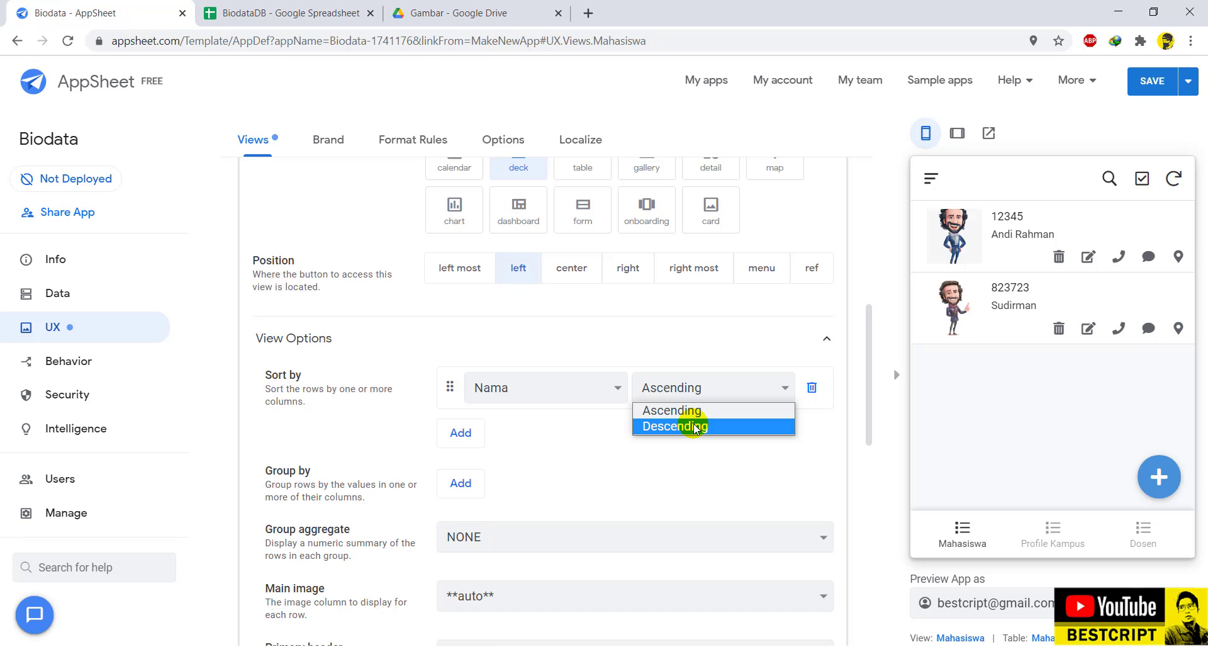
{"action": "left_click", "coordinate": [695, 427]}
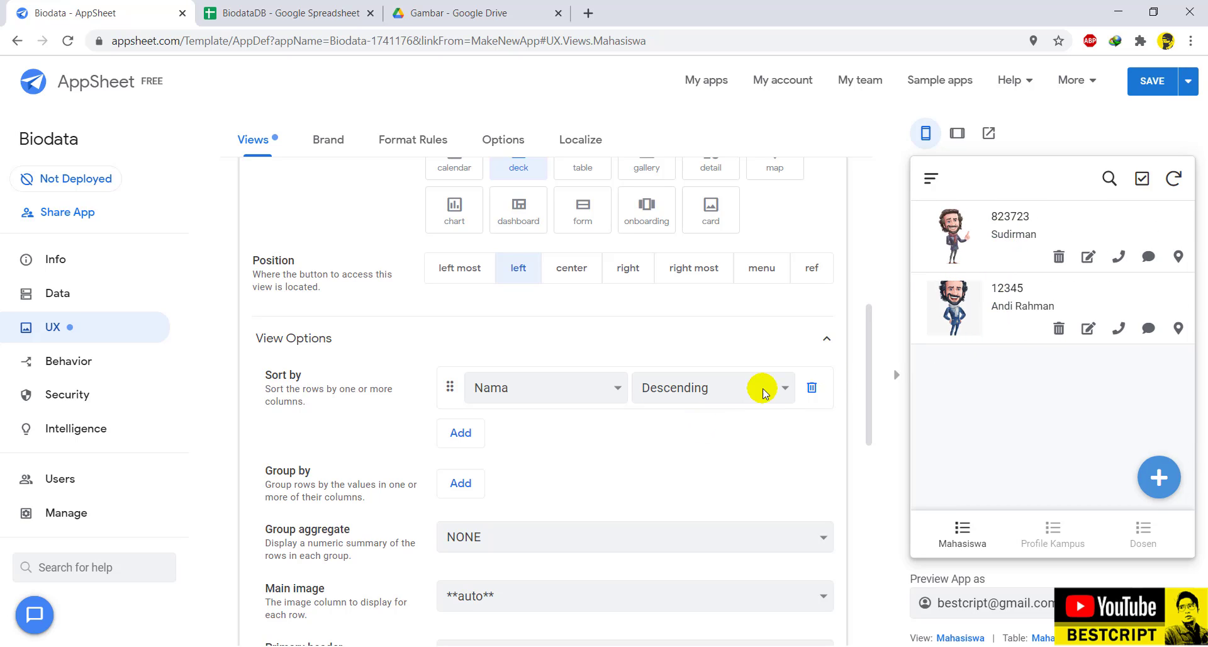
{"action": "left_click", "coordinate": [699, 391]}
{"action": "left_click", "coordinate": [697, 416]}
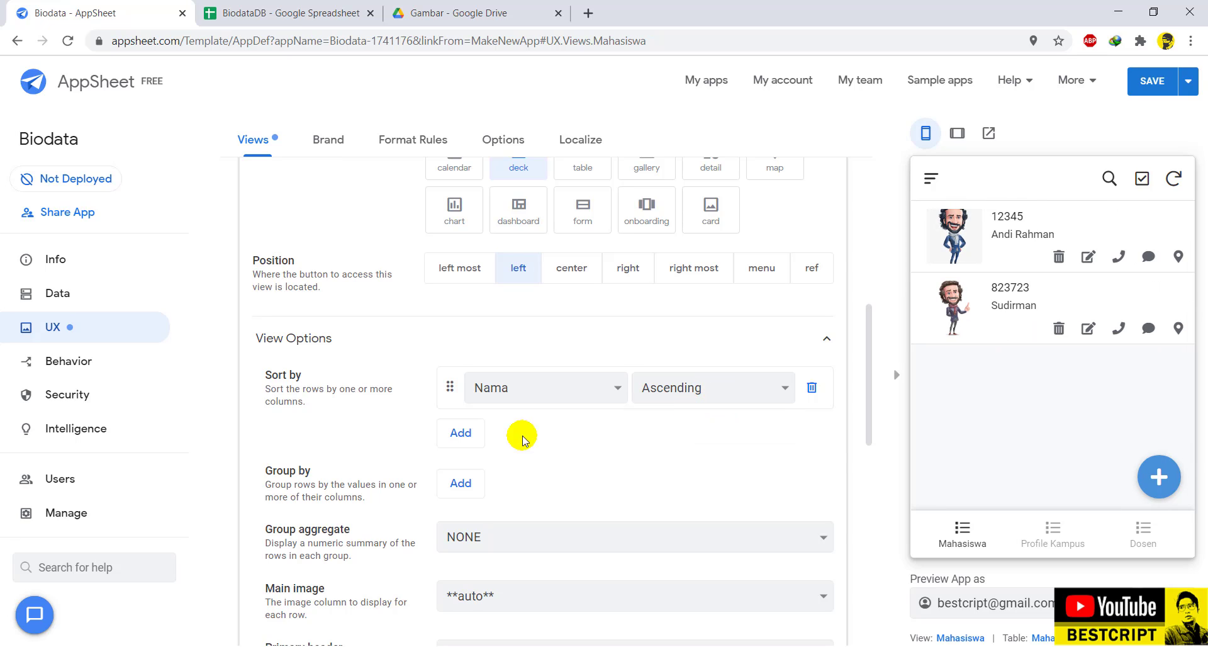
Add a grouping rule to the Mahasiswa view that groups the rows by Jenis Kelamin, Ascending.
{"action": "scroll", "coordinate": [338, 463], "scroll_direction": "down", "scroll_amount": 1}
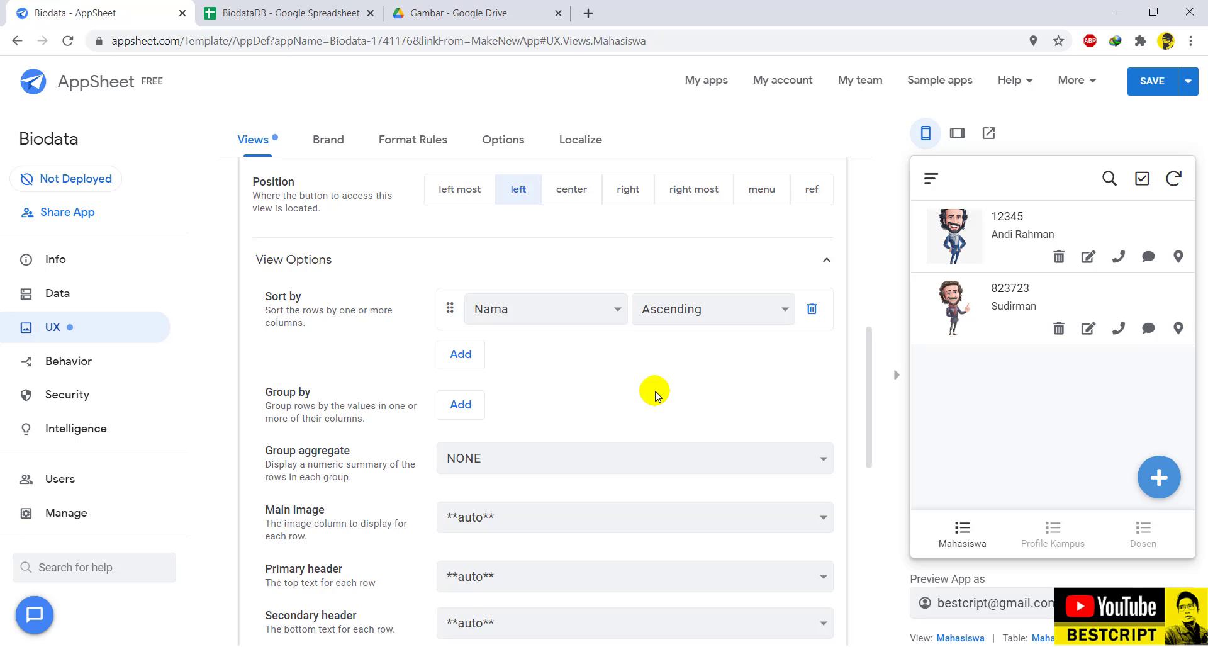
{"action": "scroll", "coordinate": [656, 394], "scroll_direction": "down", "scroll_amount": 1}
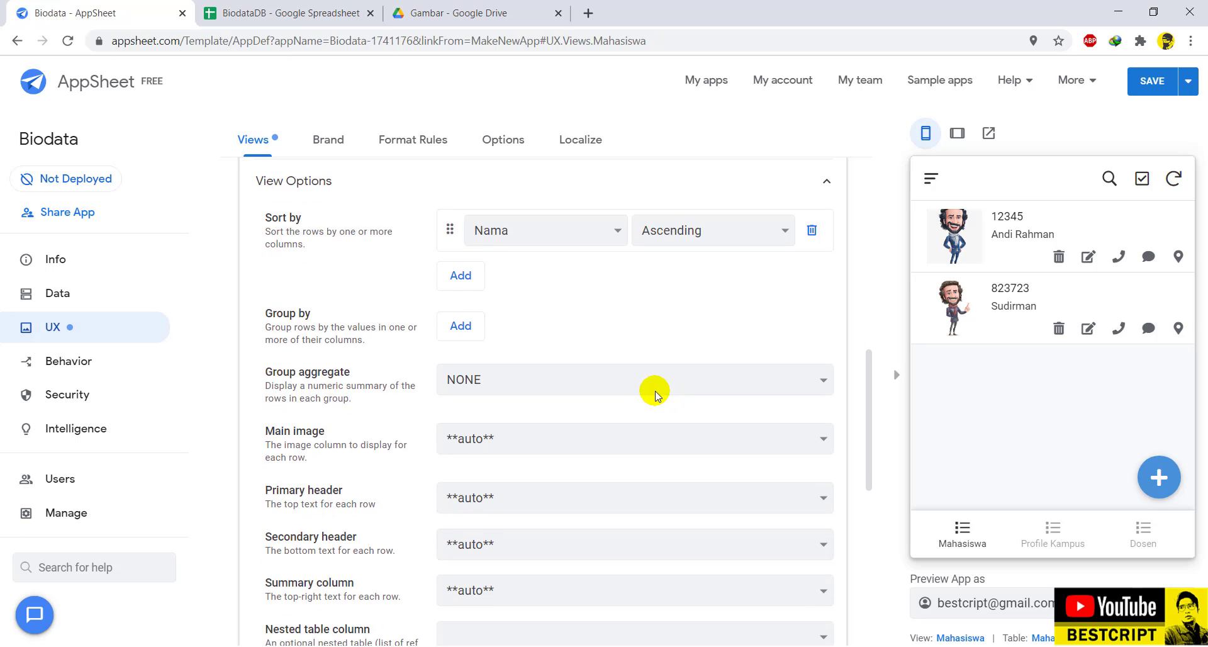
{"action": "left_click", "coordinate": [459, 326]}
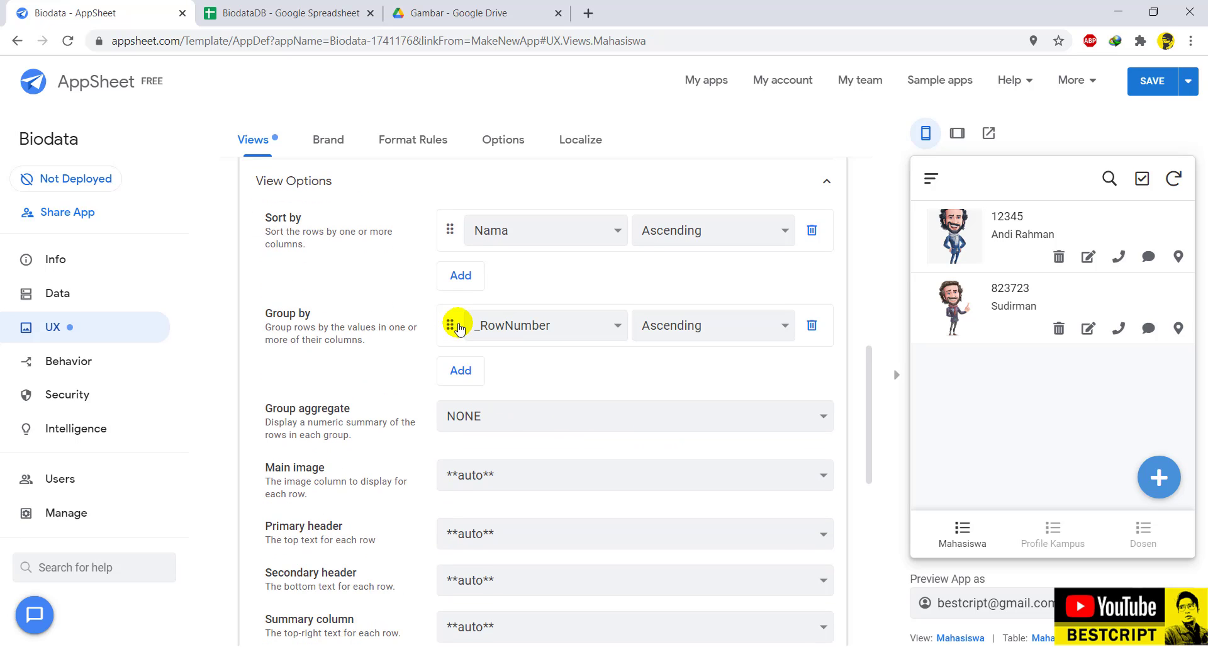
{"action": "left_click", "coordinate": [553, 325]}
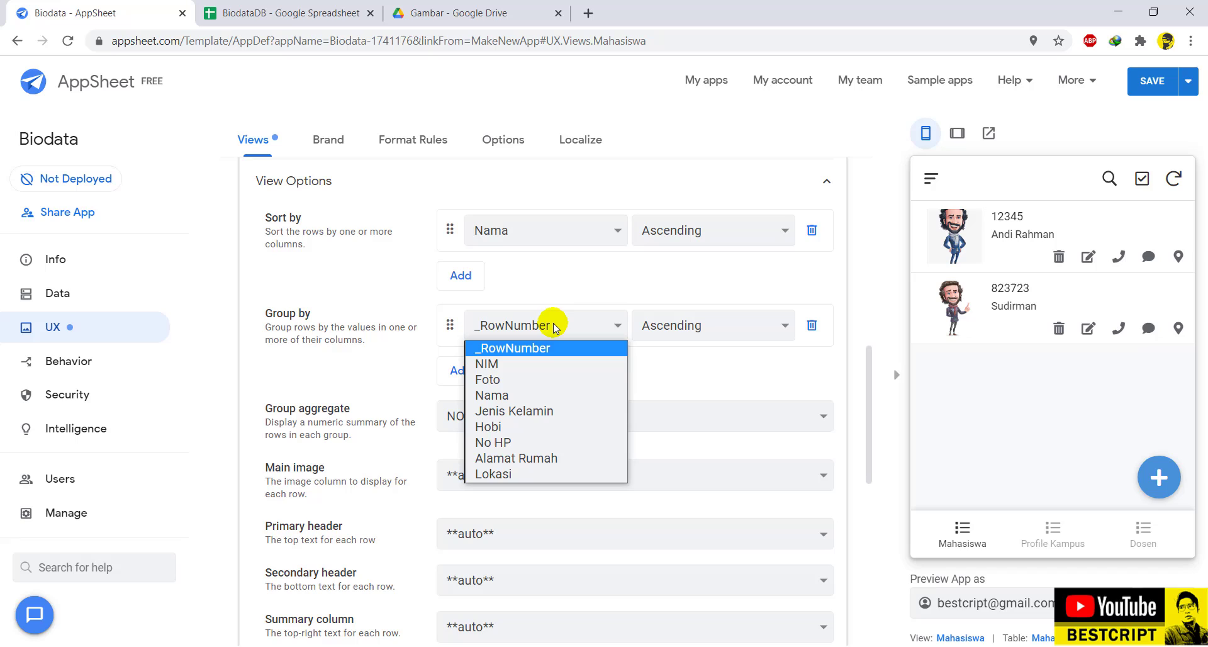
{"action": "left_click", "coordinate": [545, 412]}
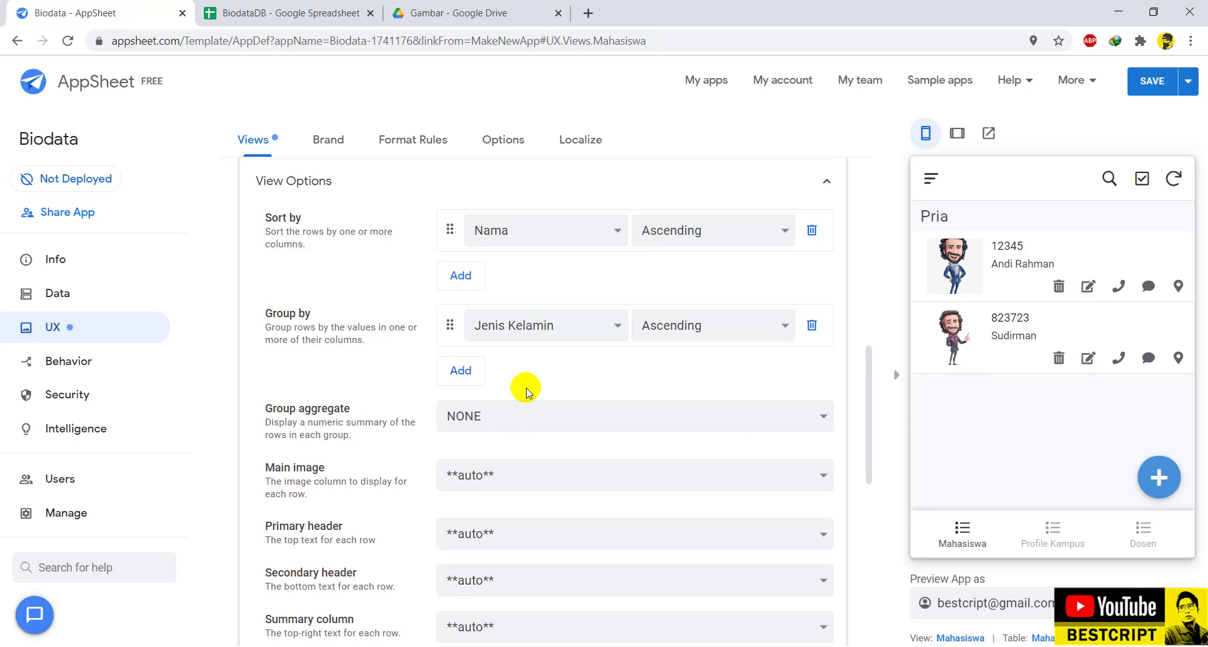
Set the Mahasiswa view's main image to the Foto column.
{"action": "scroll", "coordinate": [526, 387], "scroll_direction": "down", "scroll_amount": 3}
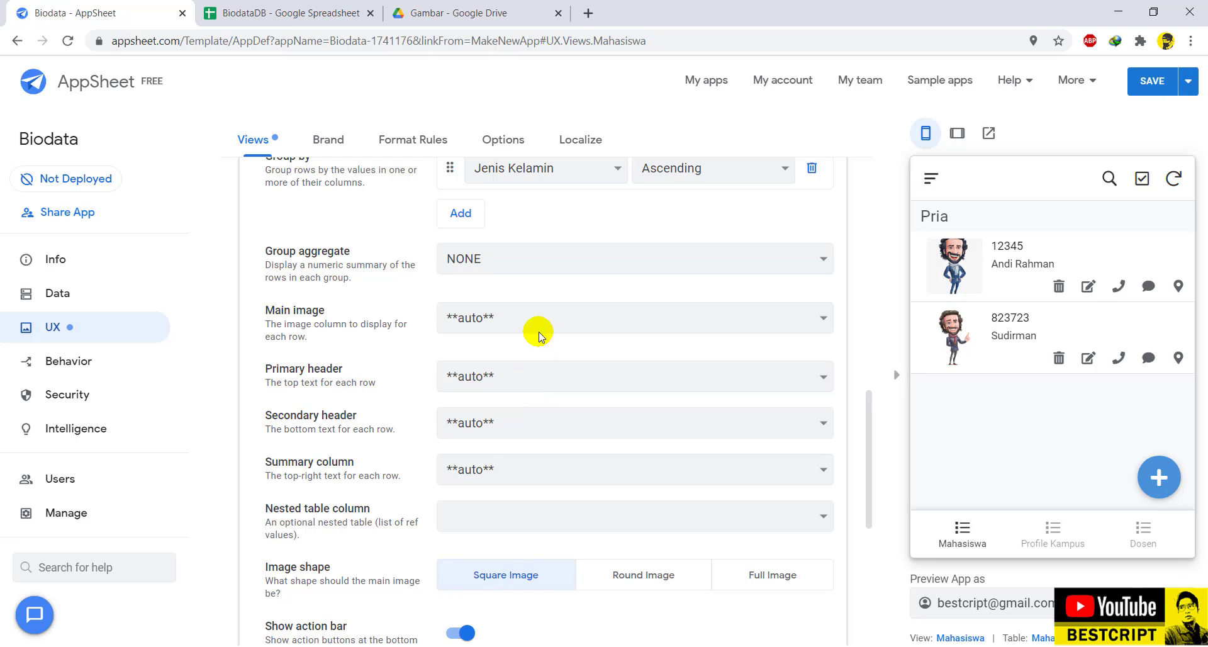
{"action": "left_click", "coordinate": [541, 320]}
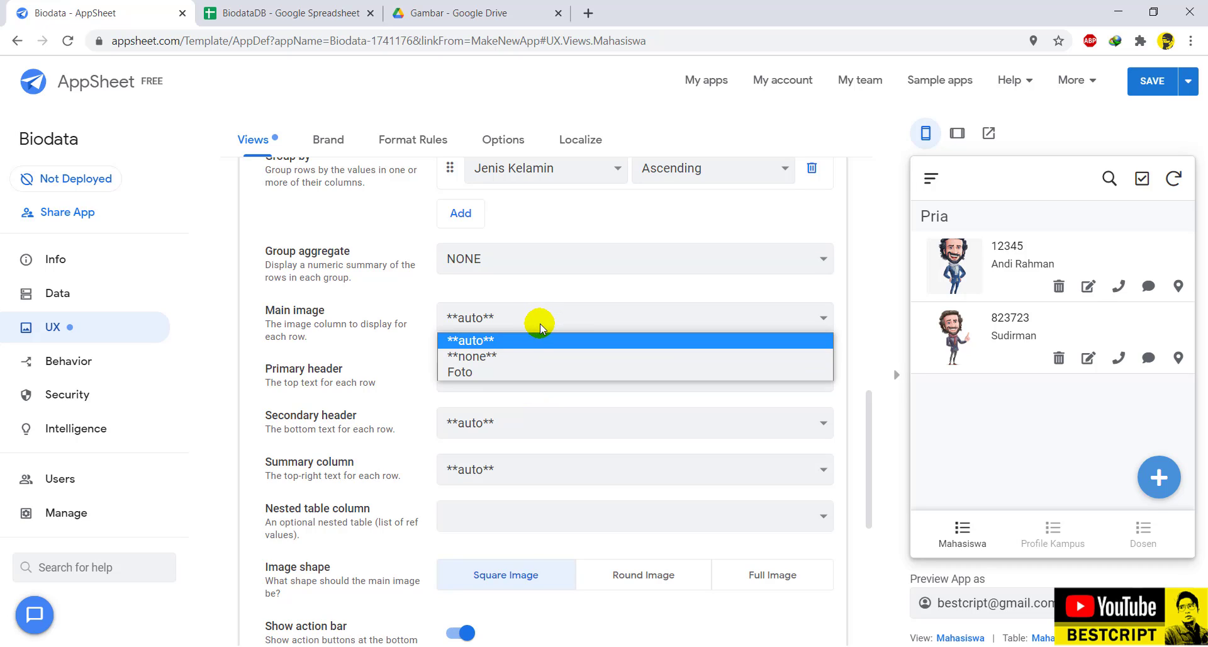
{"action": "left_click", "coordinate": [522, 373]}
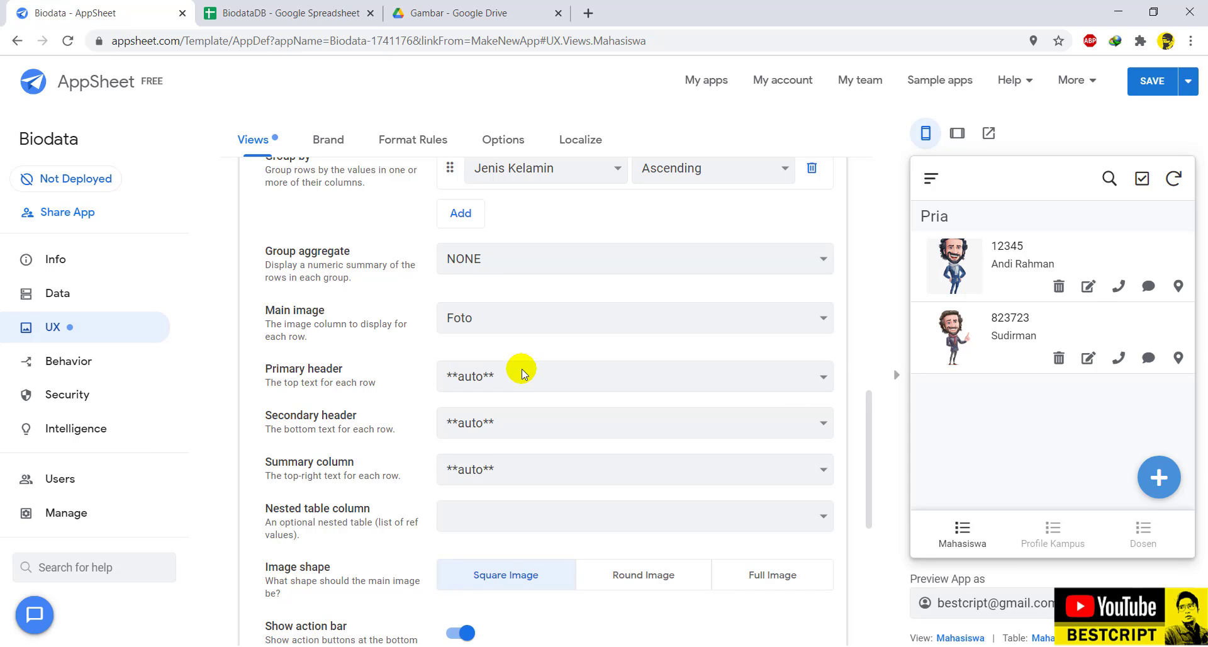
Examine the first student's detail page in the app preview and return to the Mahasiswa list.
{"action": "left_click", "coordinate": [978, 264]}
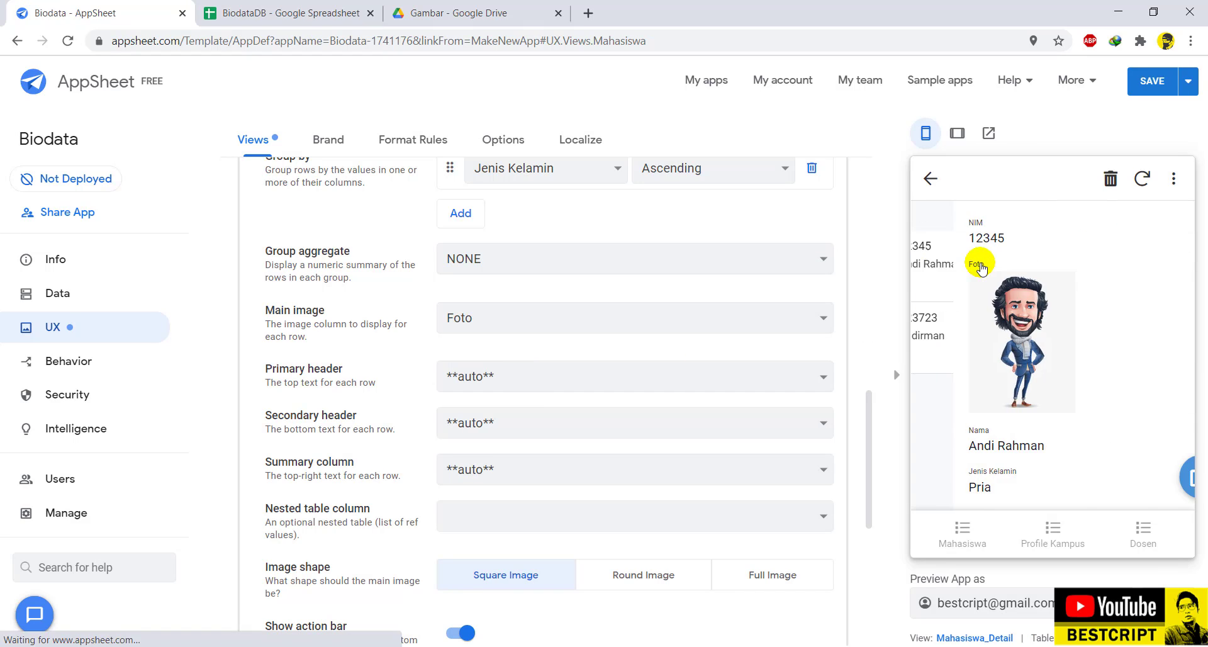
{"action": "left_click", "coordinate": [930, 177]}
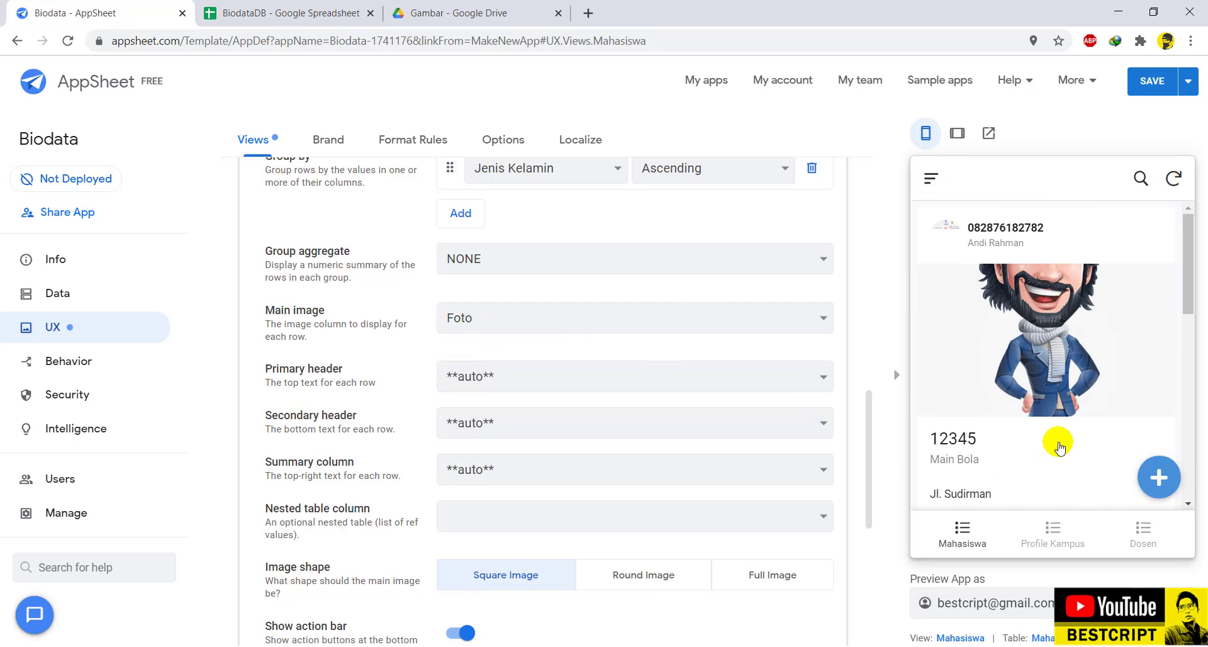
{"action": "scroll", "coordinate": [1061, 447], "scroll_direction": "down", "scroll_amount": 3}
{"action": "scroll", "coordinate": [1061, 446], "scroll_direction": "up", "scroll_amount": 3}
{"action": "scroll", "coordinate": [508, 343], "scroll_direction": "up", "scroll_amount": 5}
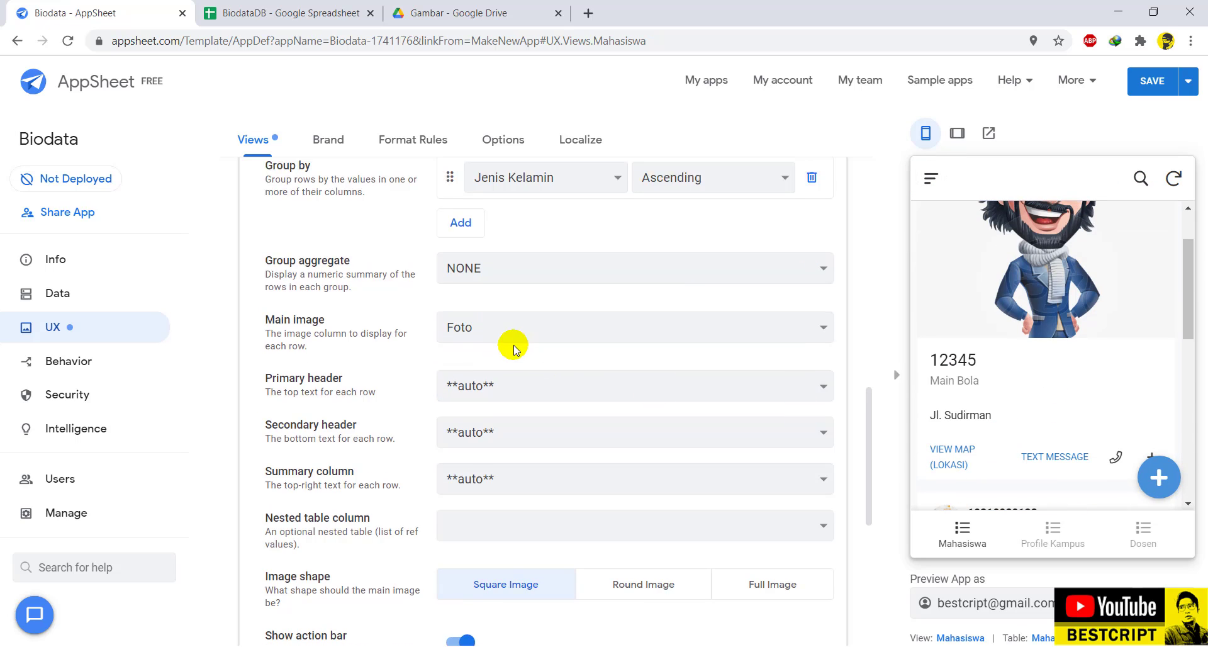
{"action": "scroll", "coordinate": [1060, 344], "scroll_direction": "up", "scroll_amount": 2}
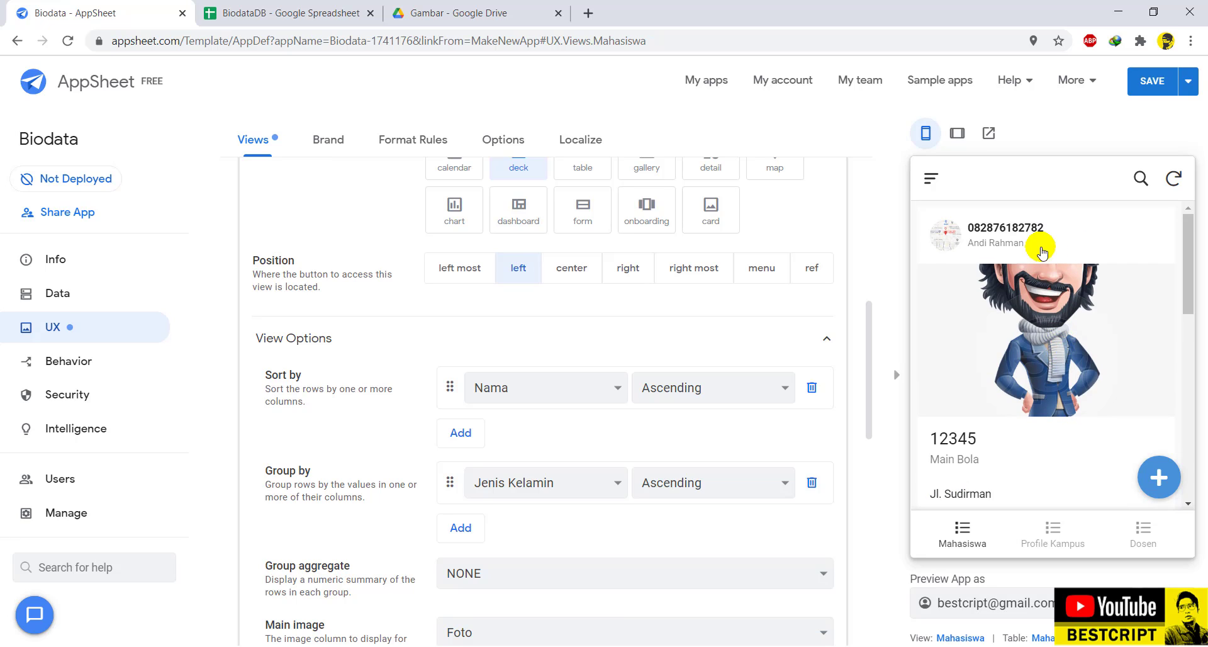
{"action": "left_click", "coordinate": [964, 539]}
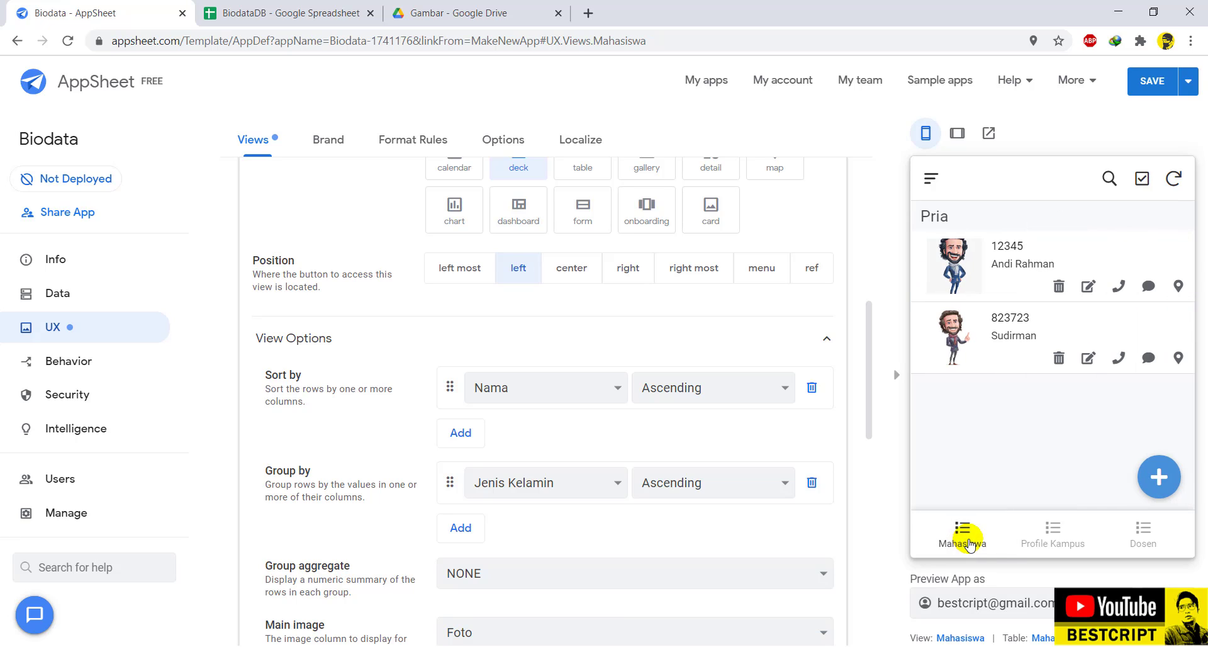
{"action": "left_click", "coordinate": [1009, 255]}
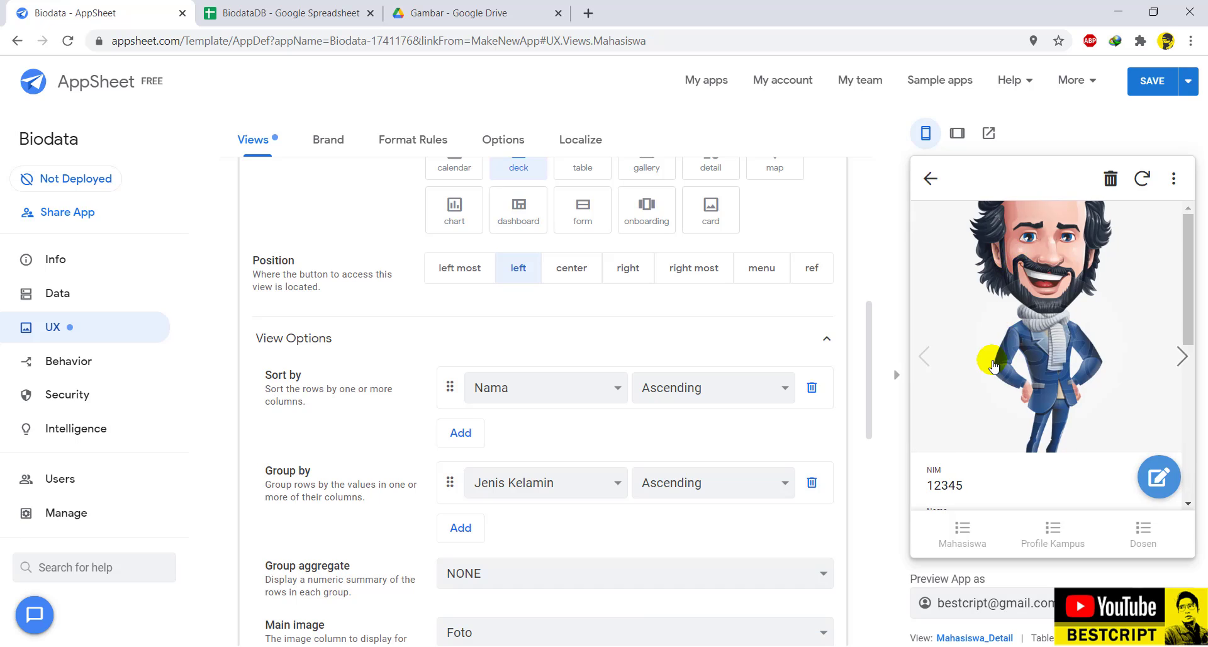
{"action": "scroll", "coordinate": [993, 365], "scroll_direction": "down", "scroll_amount": 5}
{"action": "scroll", "coordinate": [993, 365], "scroll_direction": "up", "scroll_amount": 5}
{"action": "left_click", "coordinate": [931, 179]}
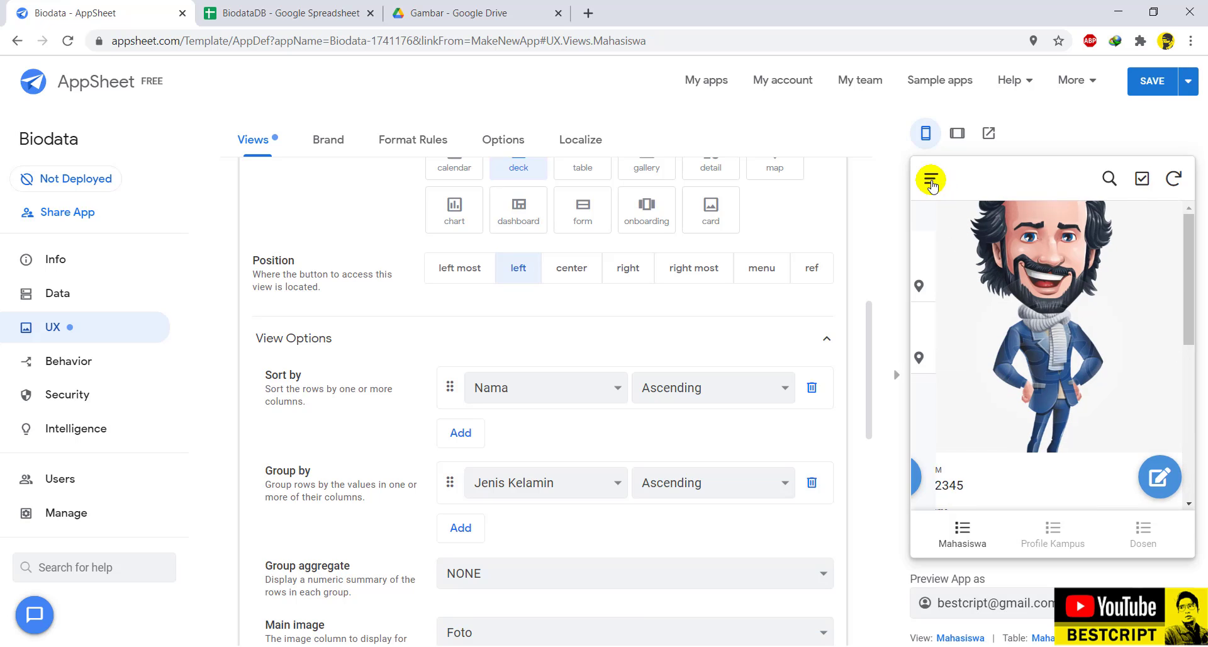
Try the Full Image shape for the Mahasiswa view's row photos and set the image shape to Round Image.
{"action": "scroll", "coordinate": [379, 469], "scroll_direction": "down", "scroll_amount": 3}
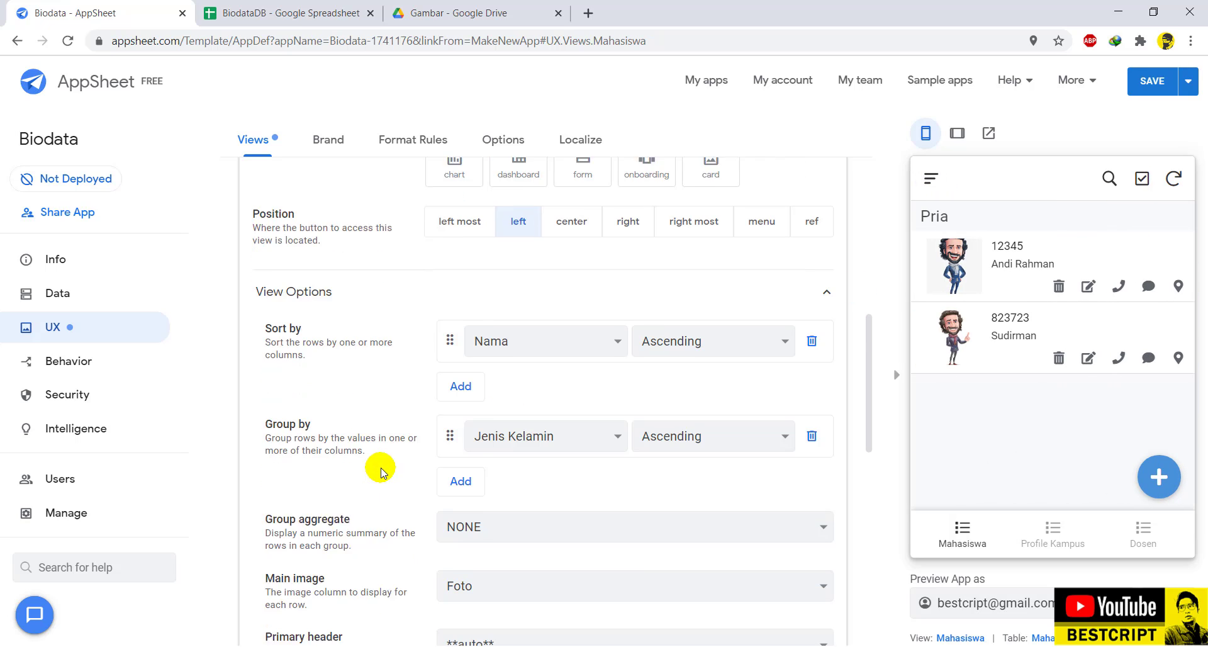
{"action": "scroll", "coordinate": [418, 453], "scroll_direction": "down", "scroll_amount": 3}
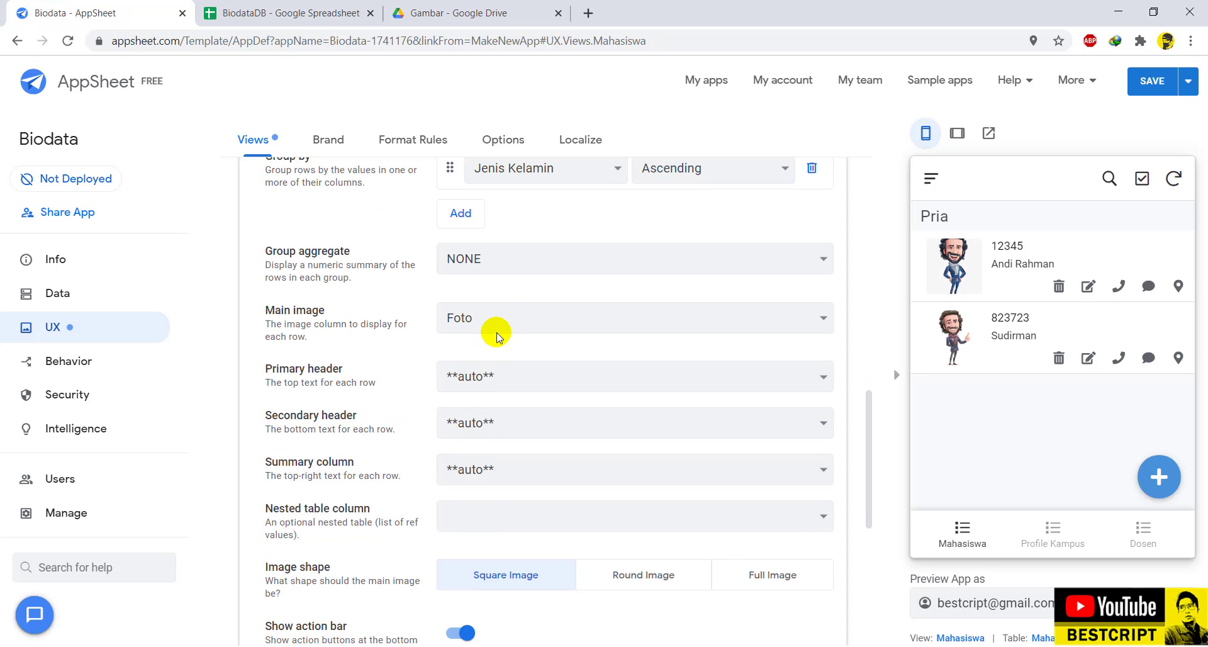
{"action": "scroll", "coordinate": [481, 432], "scroll_direction": "down", "scroll_amount": 7}
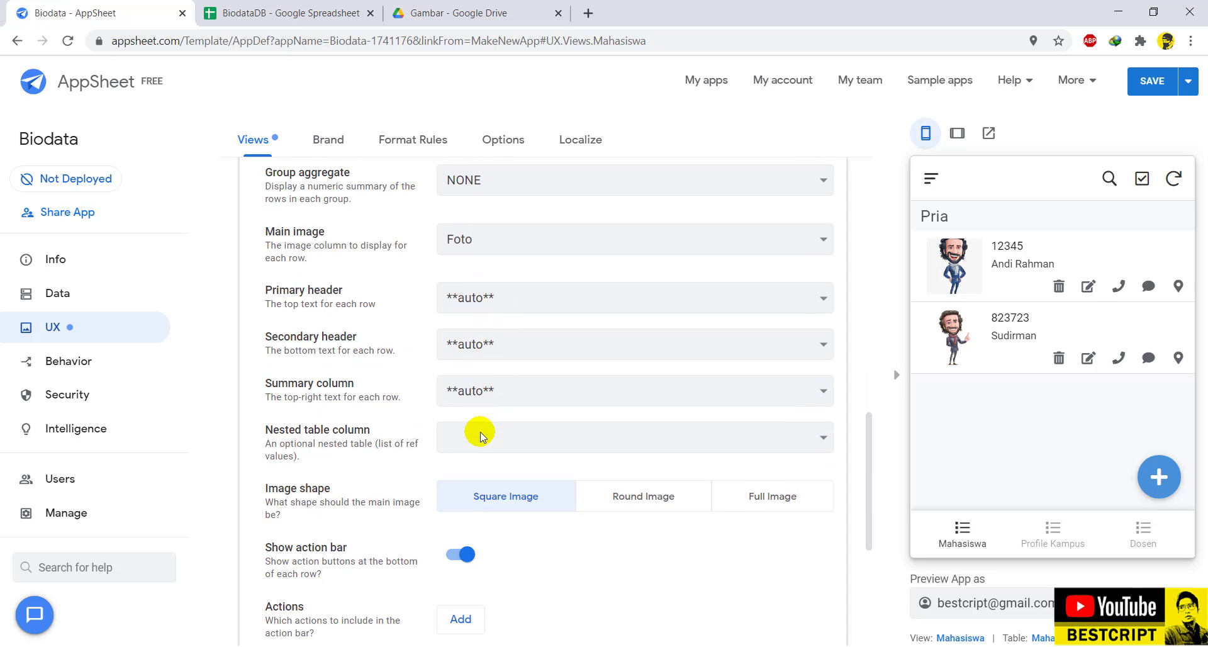
{"action": "scroll", "coordinate": [481, 432], "scroll_direction": "up", "scroll_amount": 7}
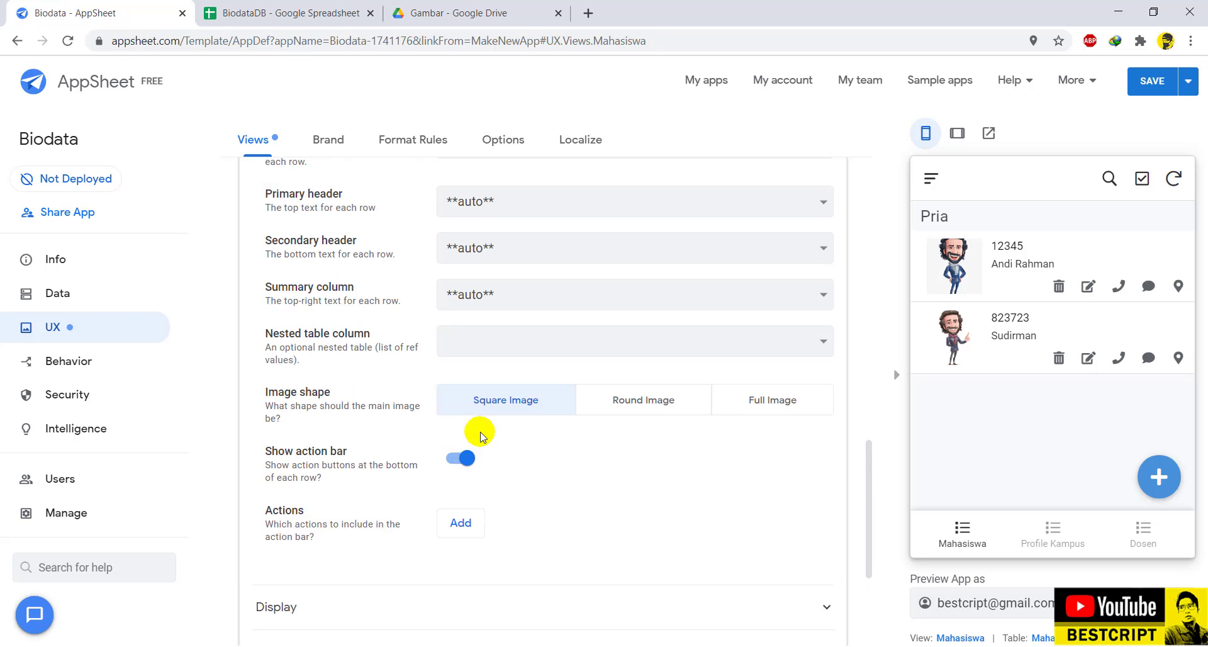
{"action": "scroll", "coordinate": [481, 432], "scroll_direction": "down", "scroll_amount": 3}
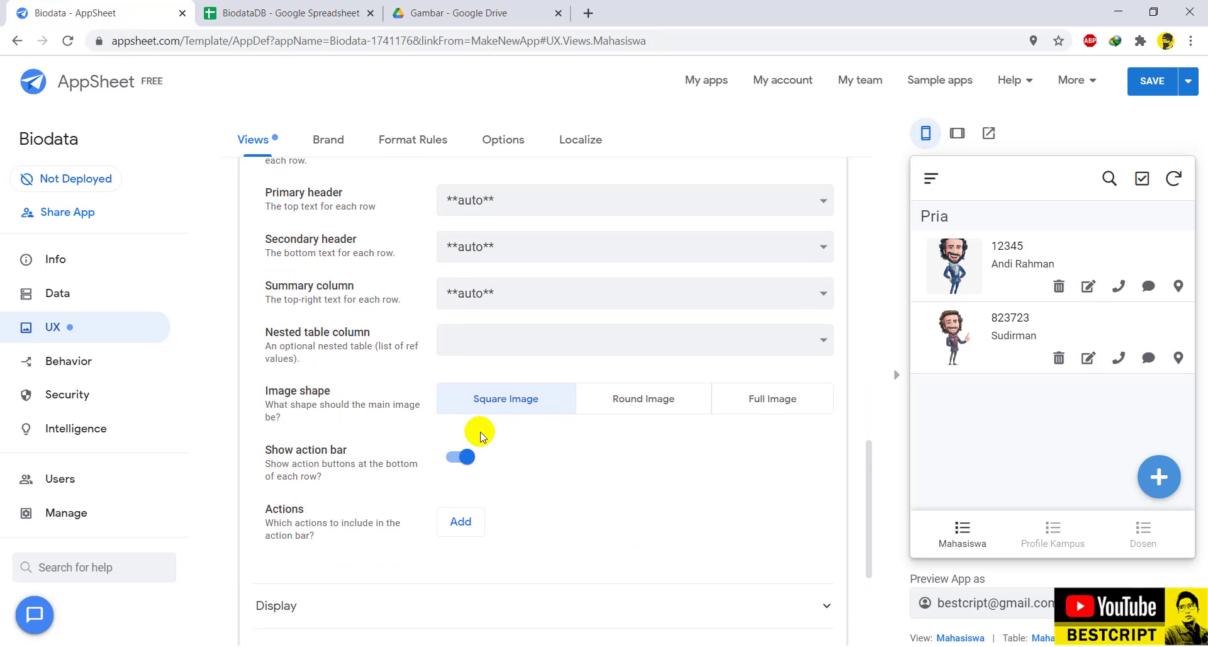
{"action": "left_click", "coordinate": [659, 410]}
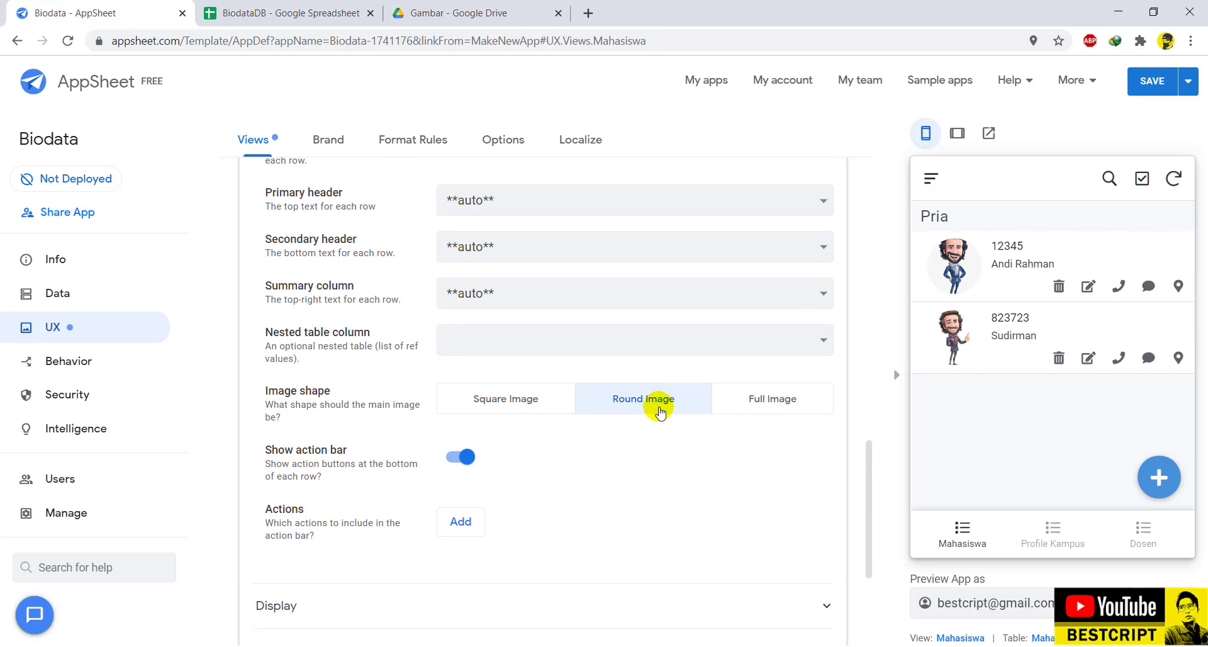
{"action": "left_click", "coordinate": [765, 405]}
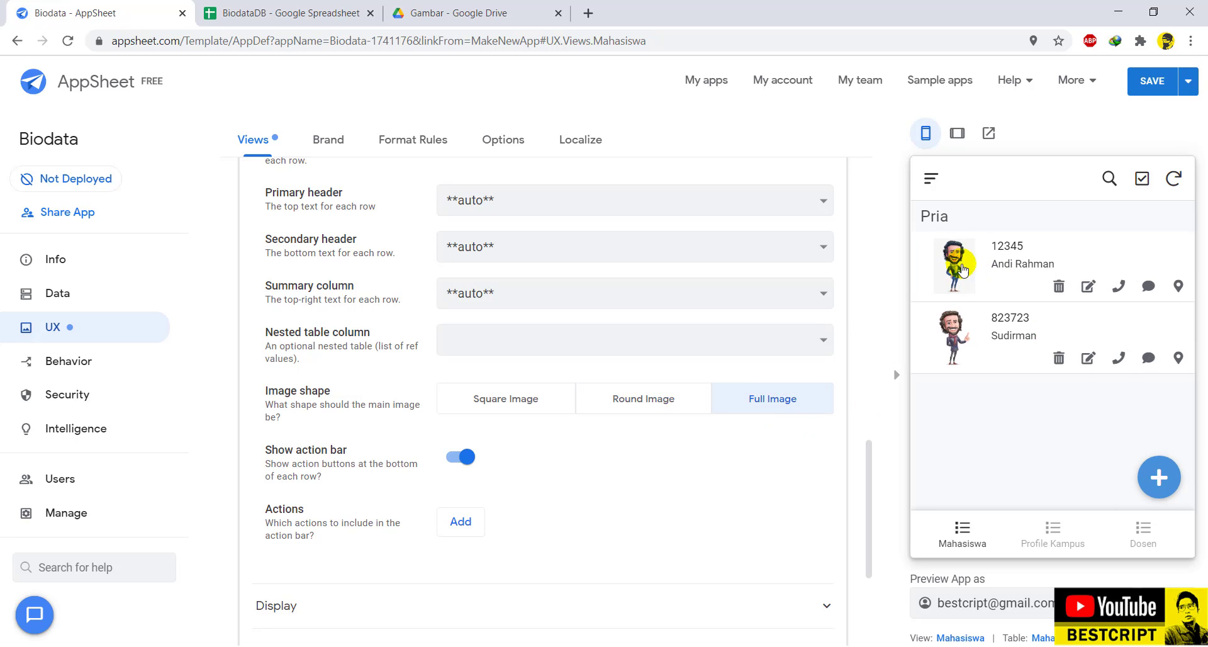
{"action": "left_click", "coordinate": [685, 394]}
Try Foto as the Mahasiswa view's primary header, check a student's details in the preview, and restore the header to **auto**.
{"action": "scroll", "coordinate": [507, 387], "scroll_direction": "up", "scroll_amount": 7}
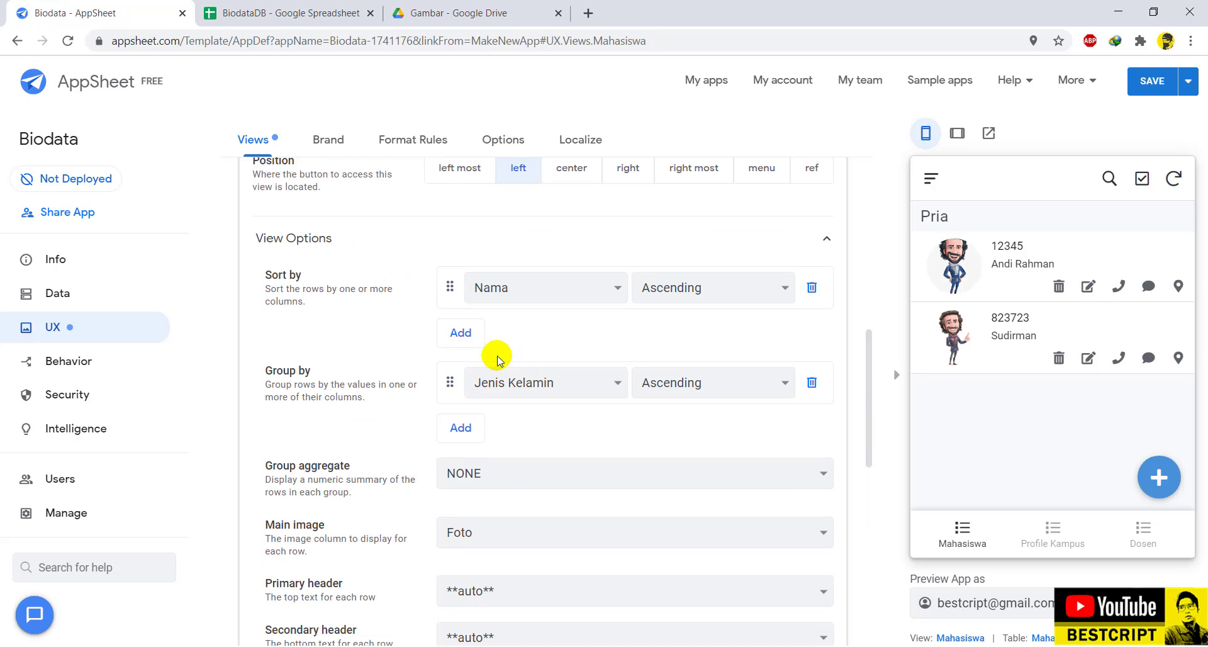
{"action": "scroll", "coordinate": [476, 463], "scroll_direction": "down", "scroll_amount": 3}
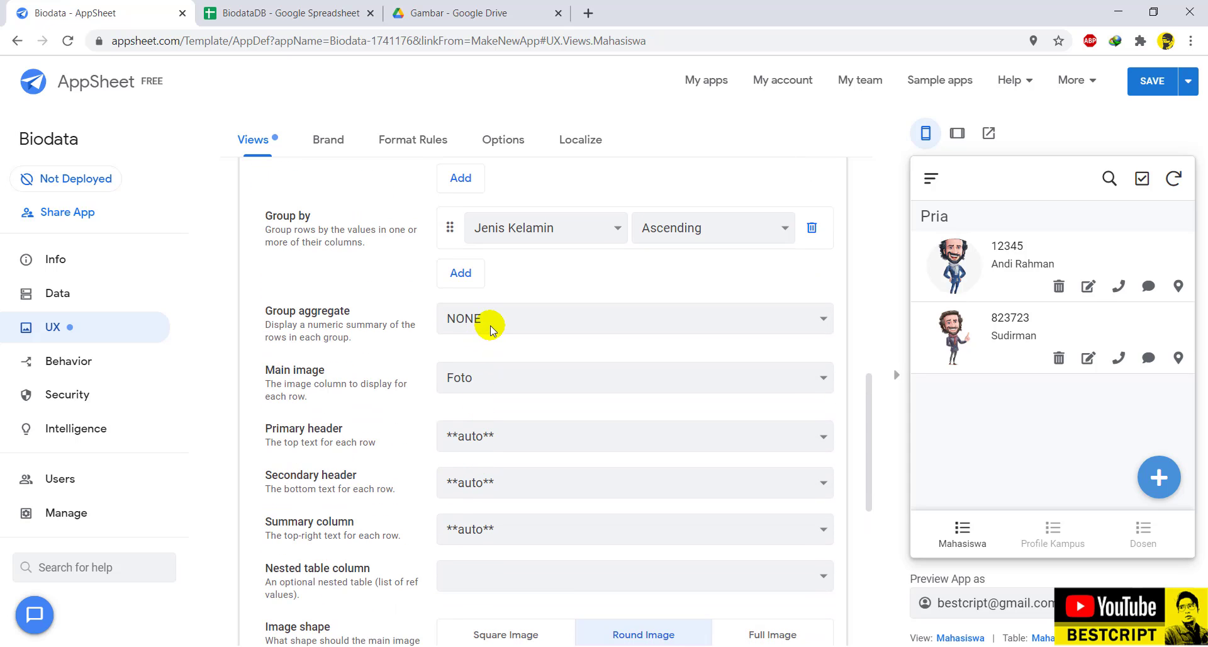
{"action": "left_click", "coordinate": [489, 326]}
{"action": "left_click", "coordinate": [489, 326]}
{"action": "left_click", "coordinate": [490, 384]}
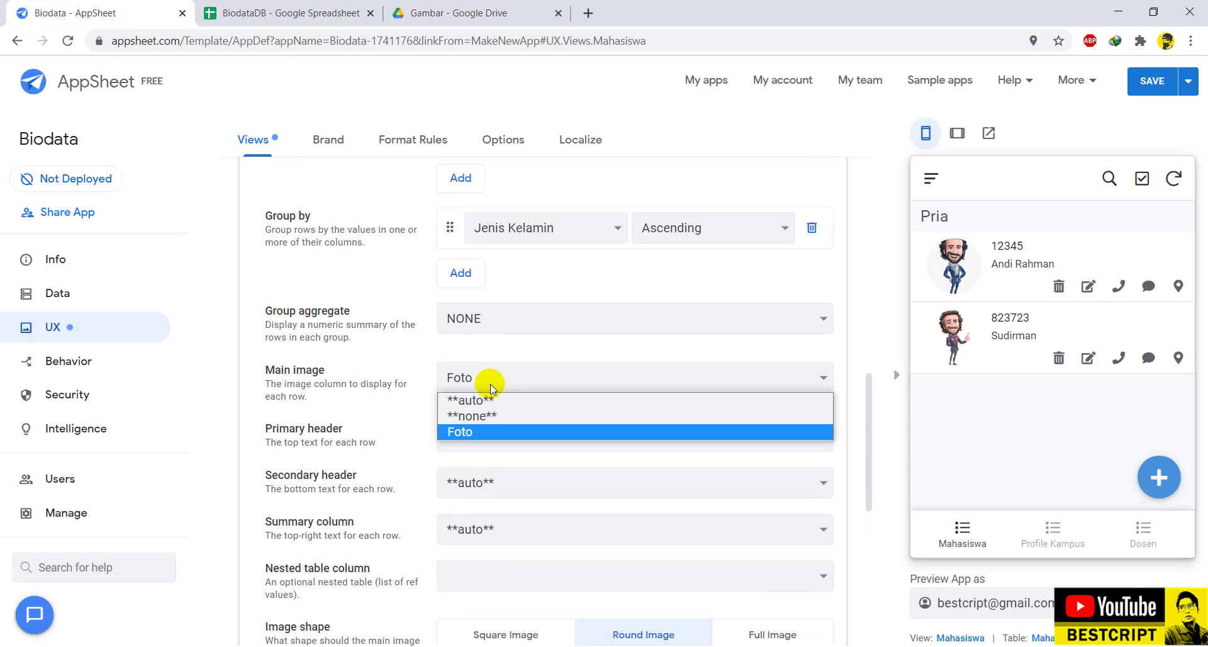
{"action": "left_click", "coordinate": [480, 431]}
{"action": "left_click", "coordinate": [478, 440]}
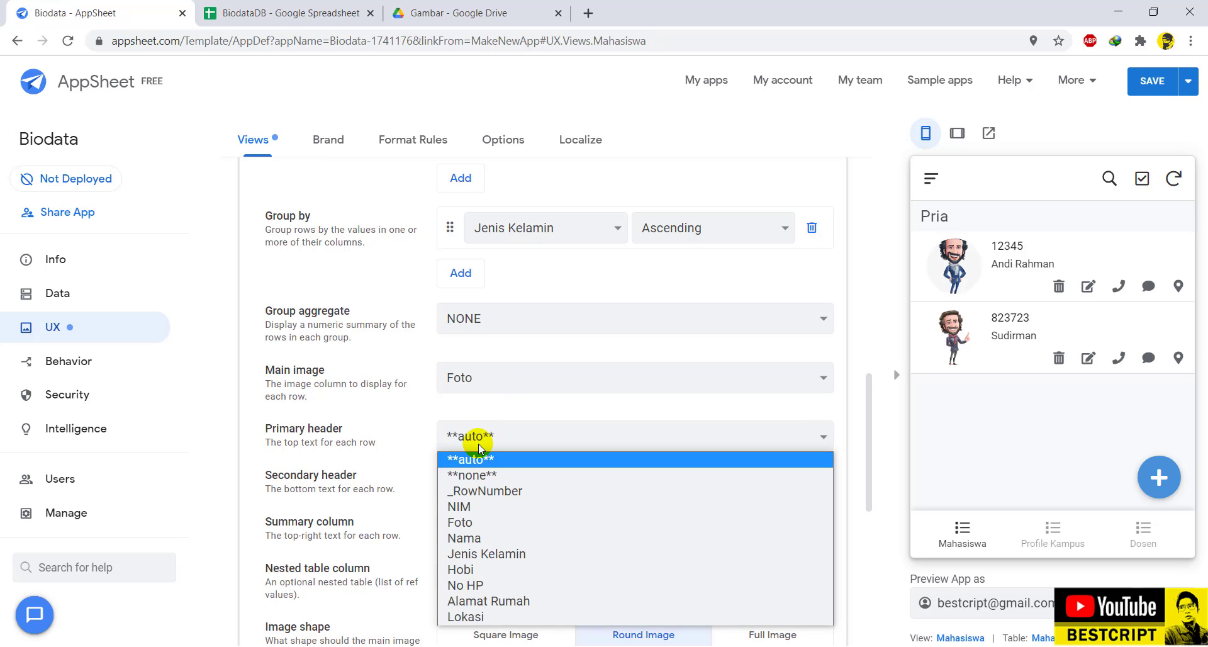
{"action": "left_click", "coordinate": [472, 524]}
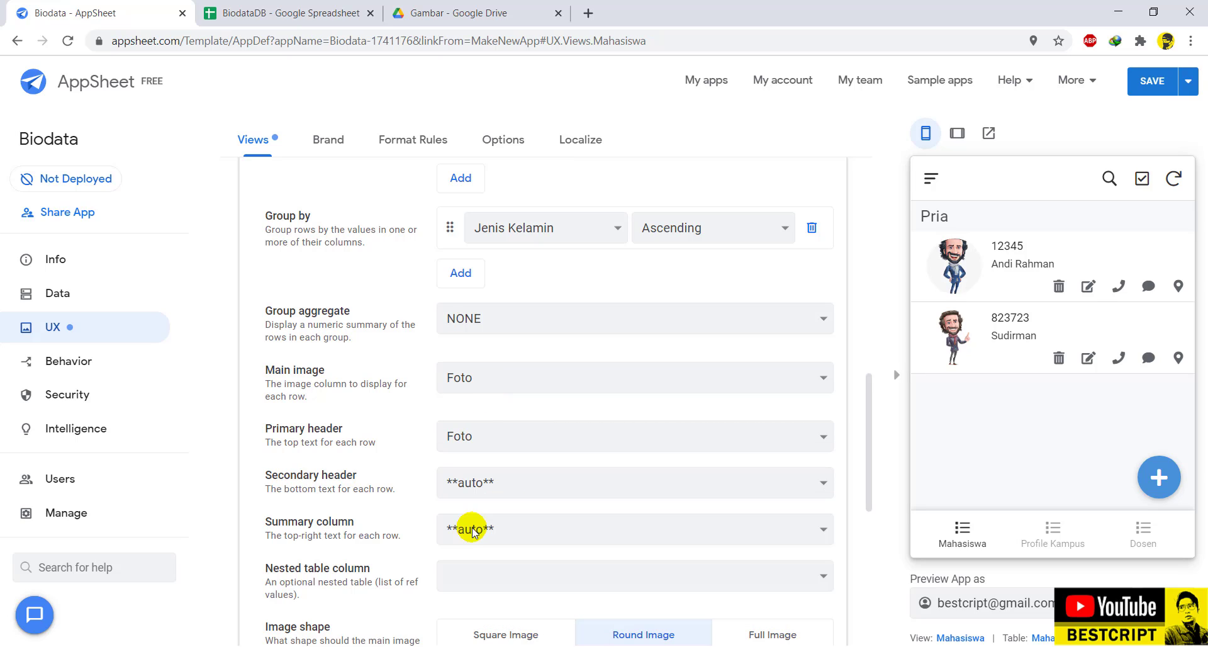
{"action": "left_click", "coordinate": [988, 292]}
{"action": "scroll", "coordinate": [1045, 346], "scroll_direction": "down", "scroll_amount": 5}
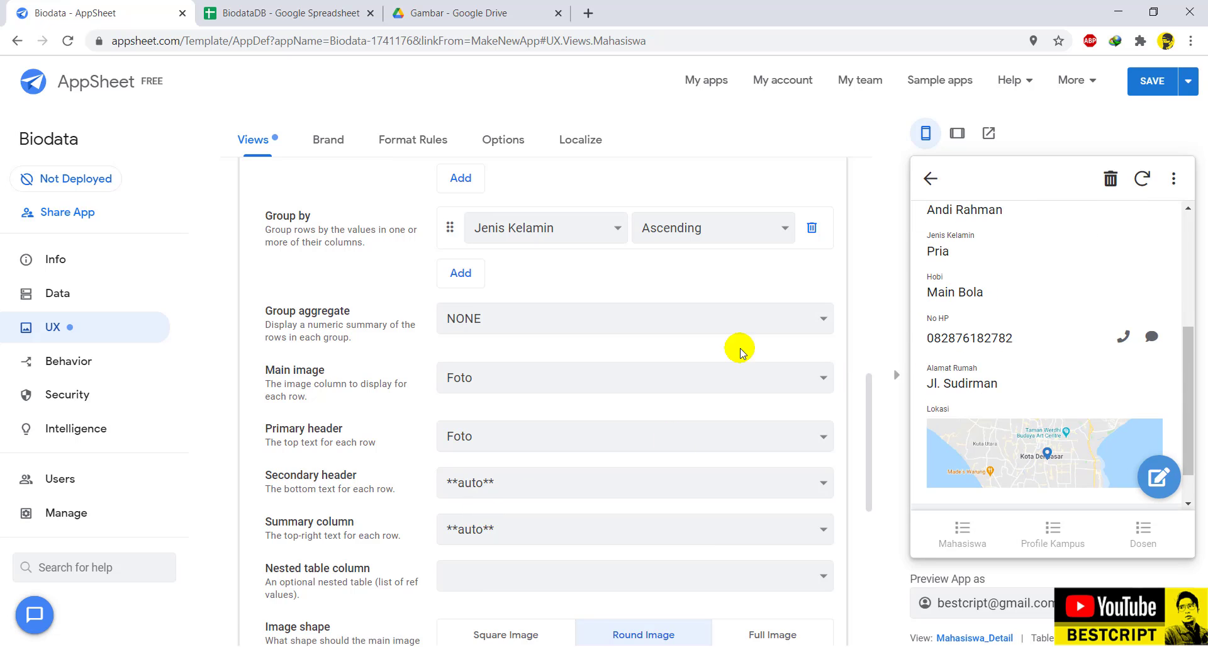
{"action": "left_click", "coordinate": [482, 436]}
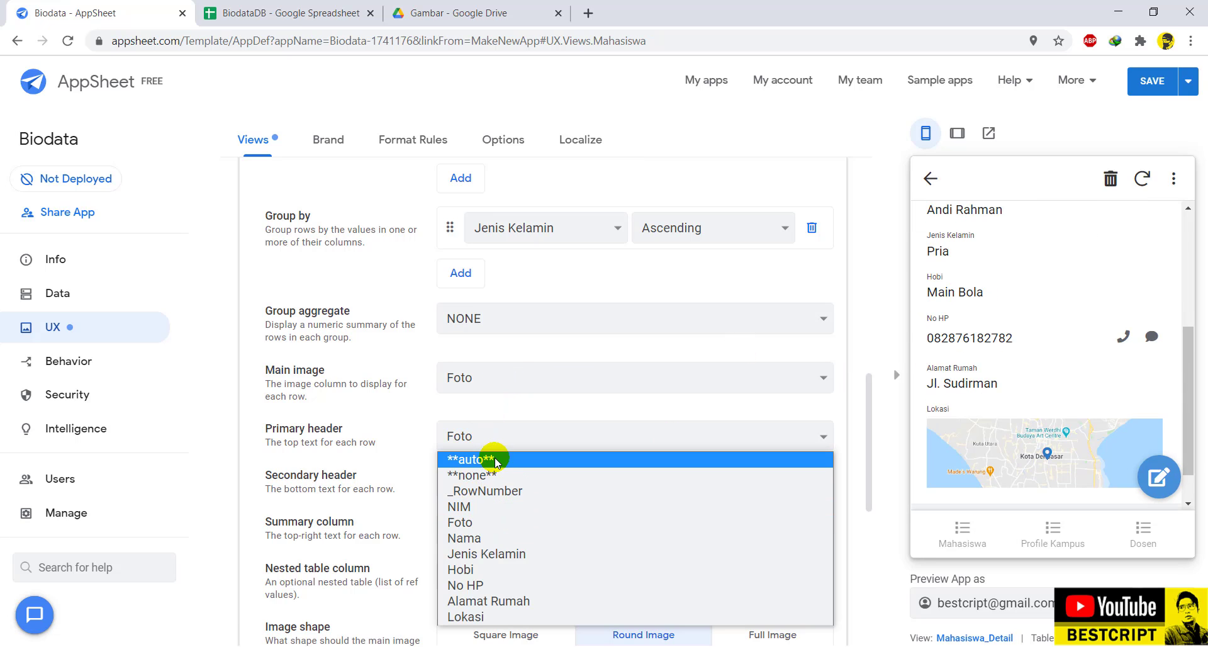
{"action": "left_click", "coordinate": [498, 460]}
Search the Mahasiswa view's display icons for "user" and set its icon to the solid three-person group.
{"action": "scroll", "coordinate": [506, 439], "scroll_direction": "down", "scroll_amount": 3}
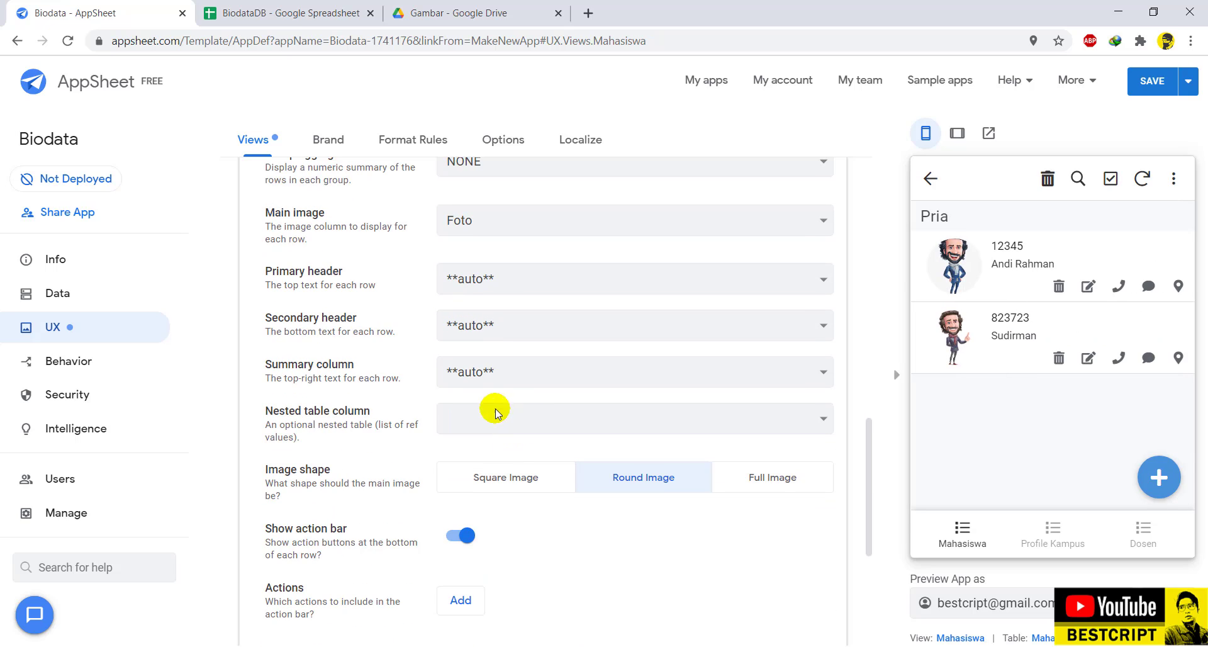
{"action": "scroll", "coordinate": [472, 394], "scroll_direction": "down", "scroll_amount": 3}
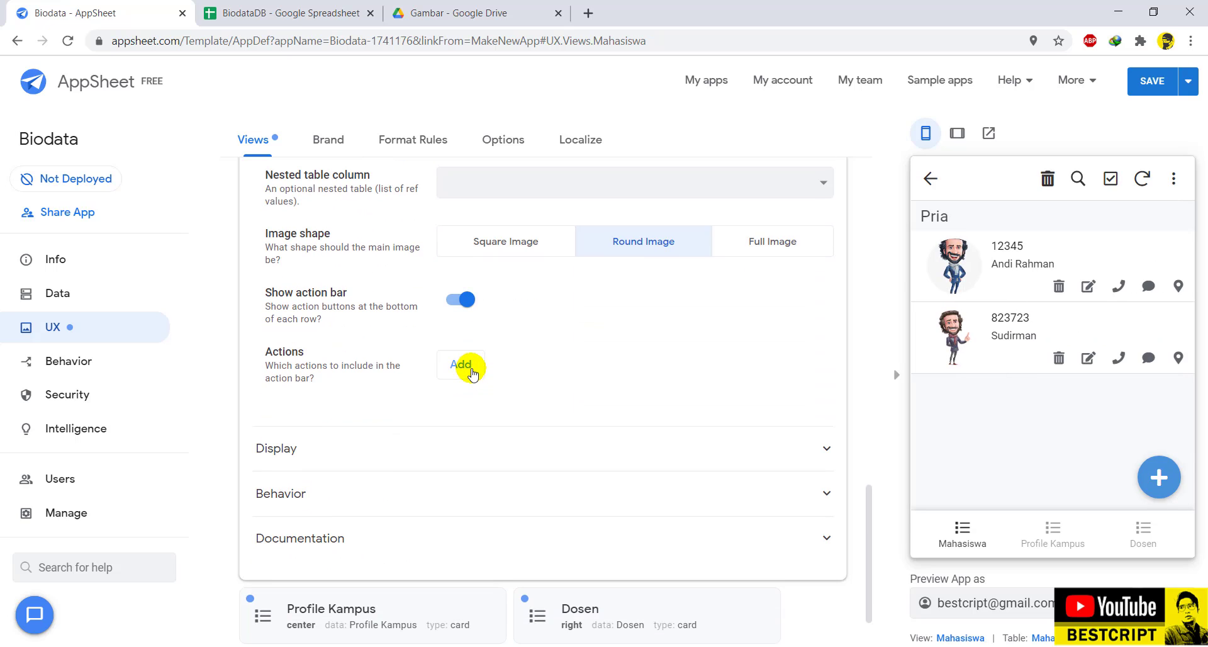
{"action": "left_click", "coordinate": [381, 446]}
{"action": "scroll", "coordinate": [423, 428], "scroll_direction": "down", "scroll_amount": 2}
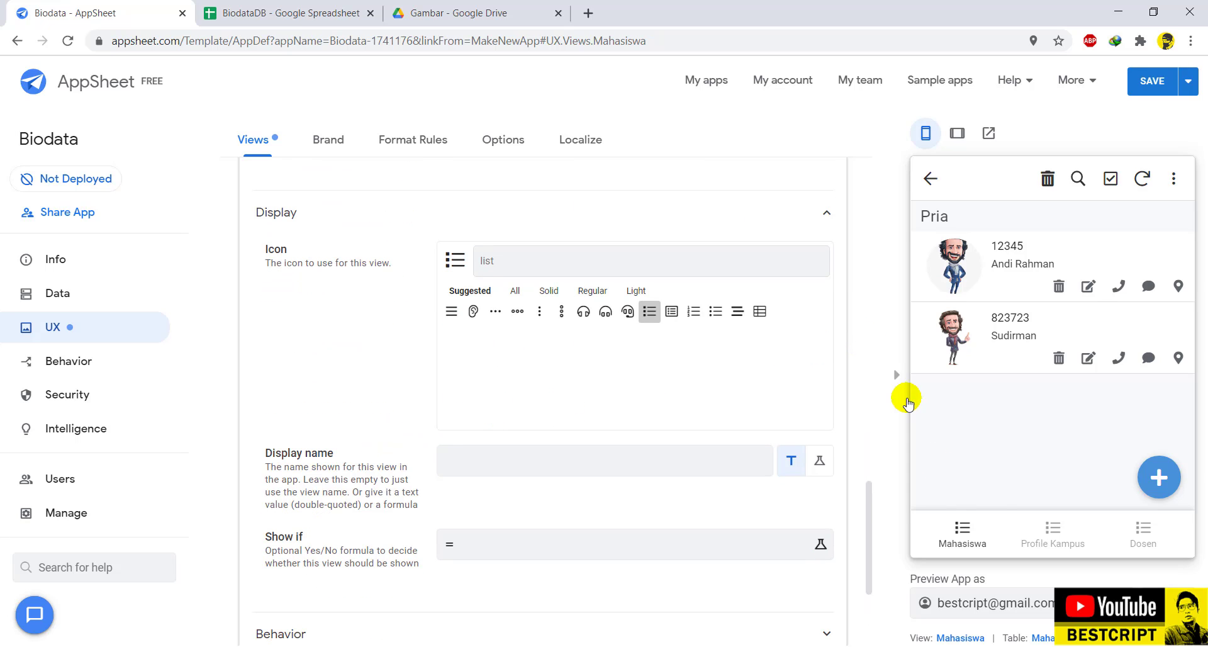
{"action": "left_click", "coordinate": [951, 529]}
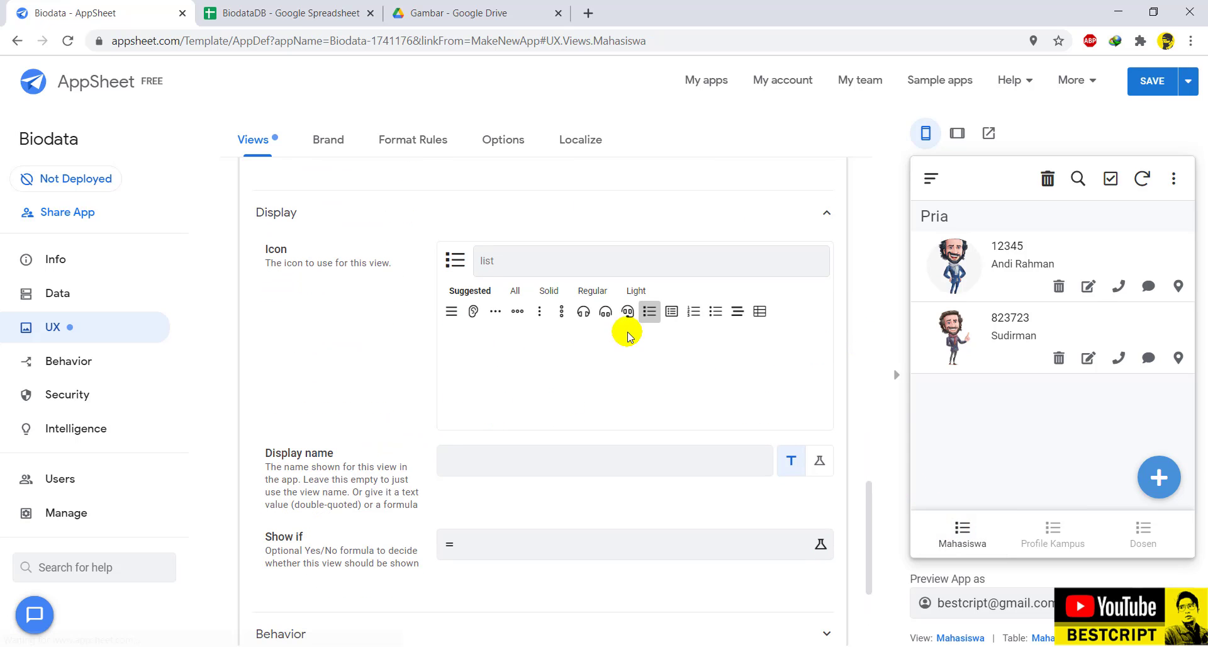
{"action": "left_click", "coordinate": [527, 268]}
{"action": "type", "text": "user"}
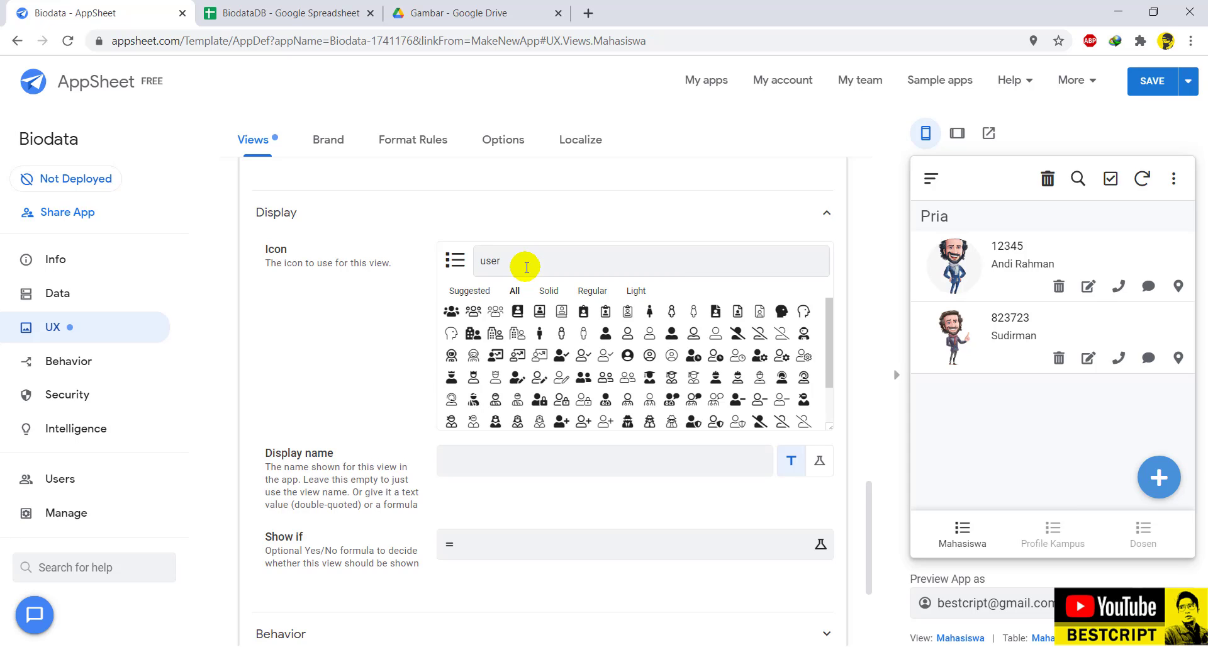
{"action": "left_click", "coordinate": [451, 311]}
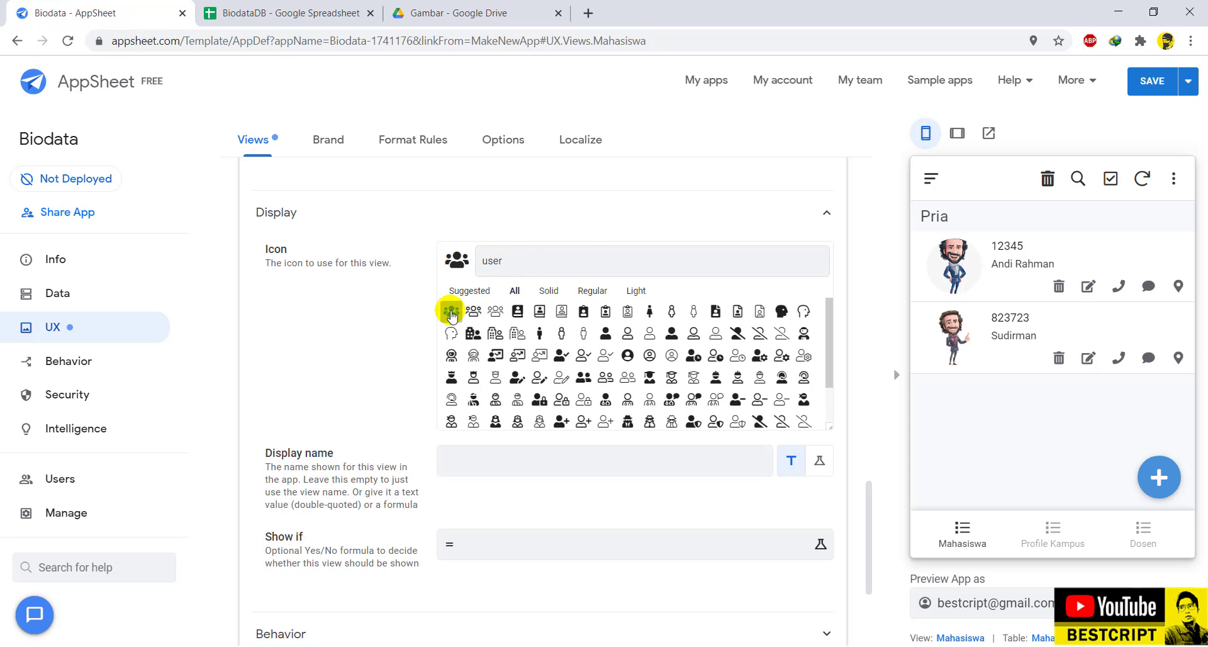
{"action": "scroll", "coordinate": [473, 316], "scroll_direction": "up", "scroll_amount": 1}
{"action": "left_click", "coordinate": [514, 297]}
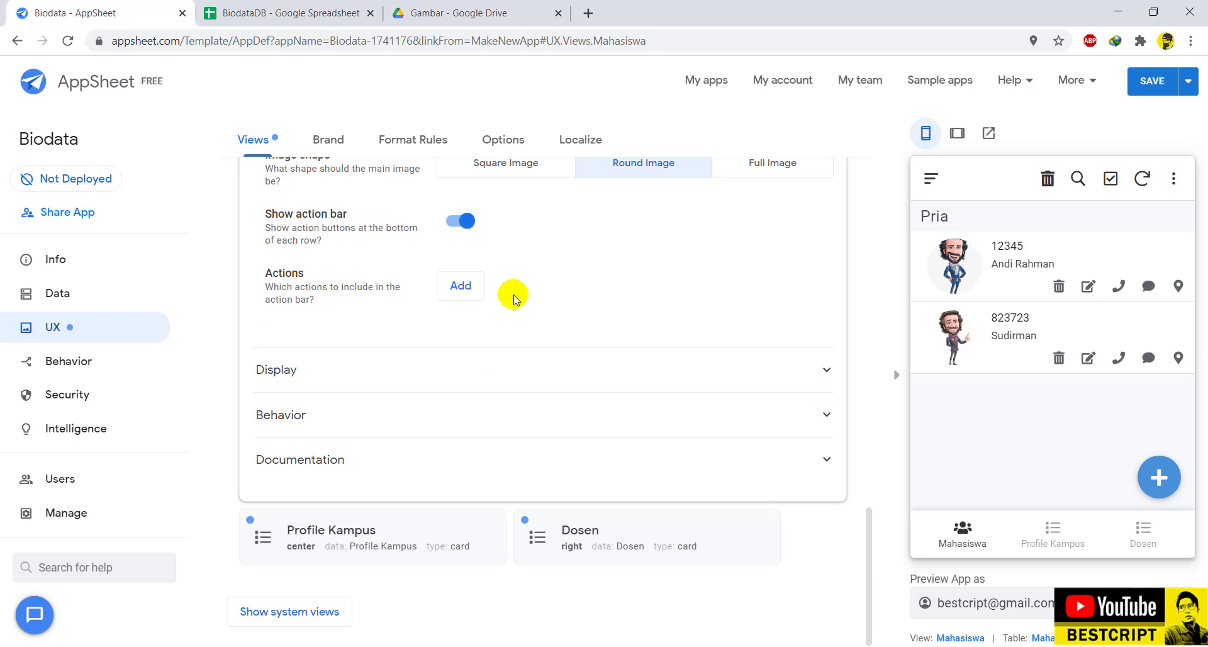
Try the card view type for the Mahasiswa view, review its layout options, and switch back to deck.
{"action": "scroll", "coordinate": [476, 367], "scroll_direction": "up", "scroll_amount": 10}
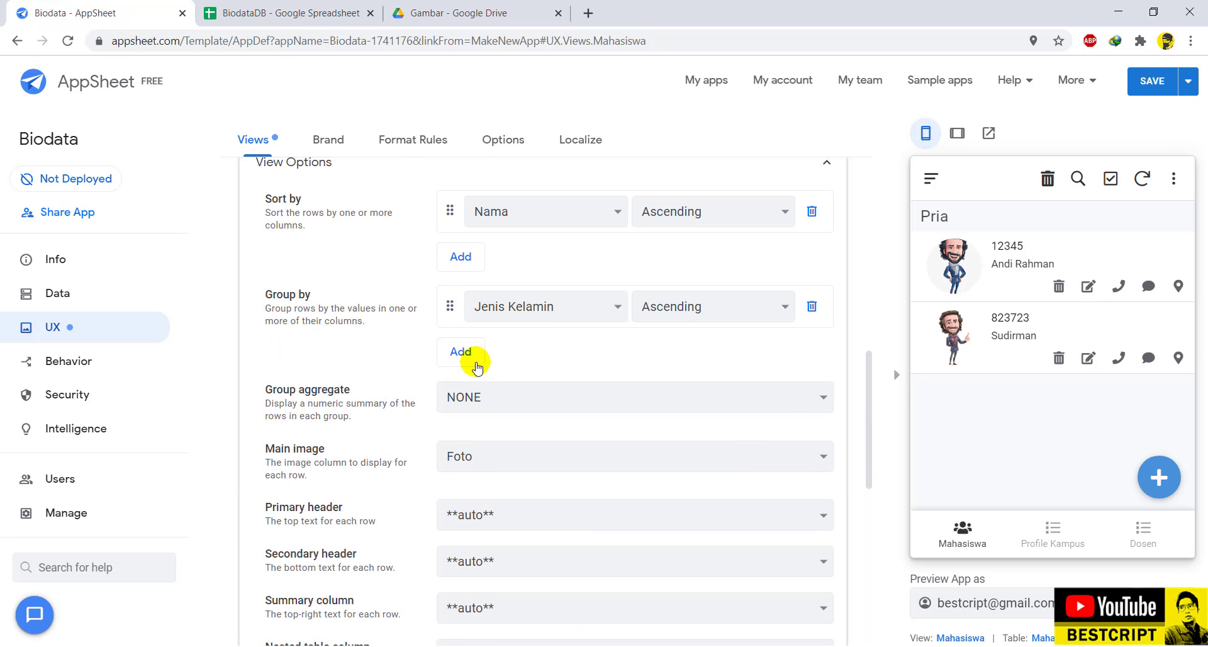
{"action": "scroll", "coordinate": [477, 367], "scroll_direction": "down", "scroll_amount": 6}
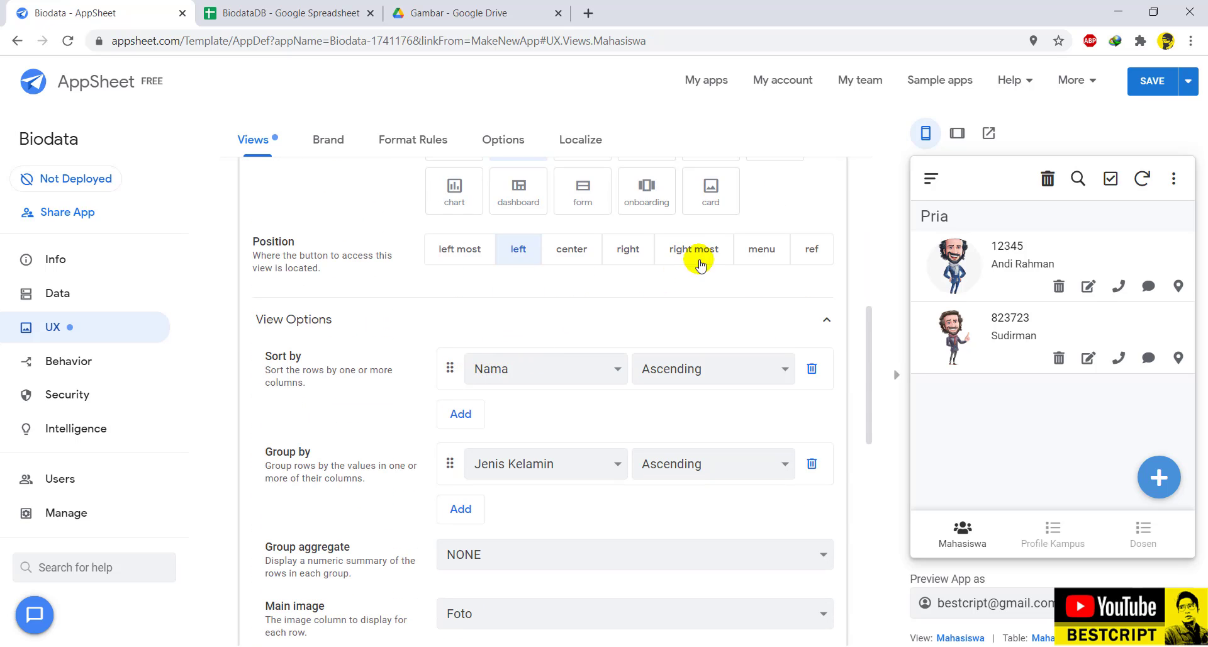
{"action": "scroll", "coordinate": [649, 278], "scroll_direction": "up", "scroll_amount": 4}
{"action": "left_click", "coordinate": [701, 429]}
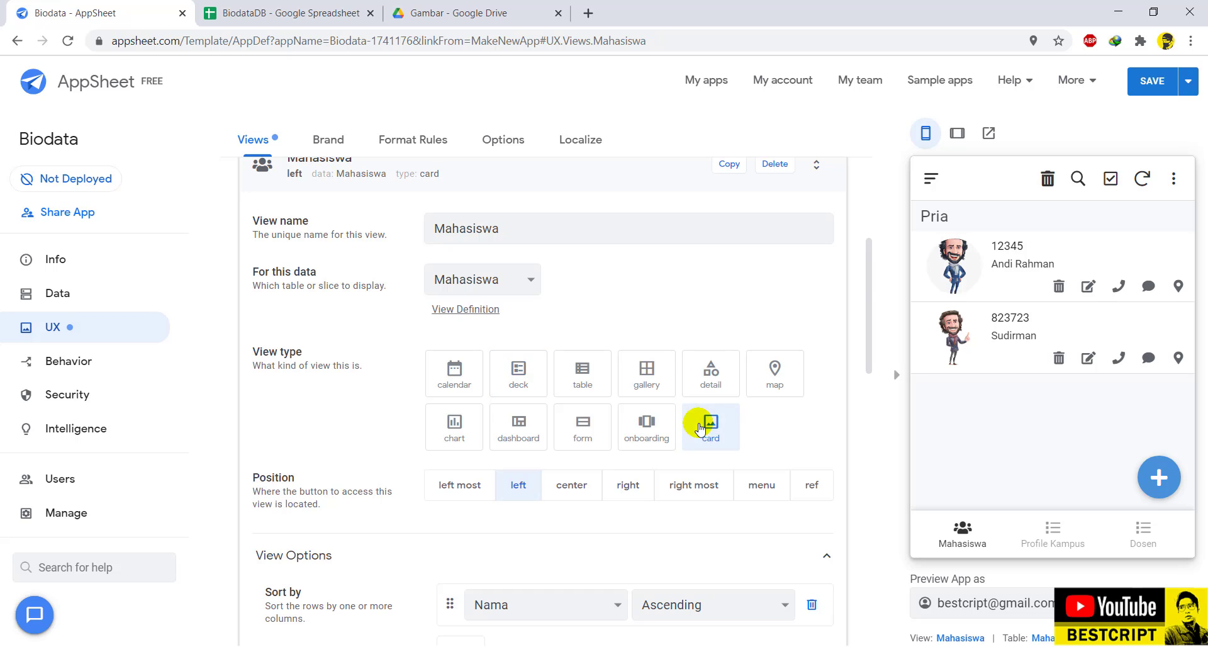
{"action": "scroll", "coordinate": [525, 443], "scroll_direction": "down", "scroll_amount": 4}
{"action": "scroll", "coordinate": [516, 444], "scroll_direction": "down", "scroll_amount": 7}
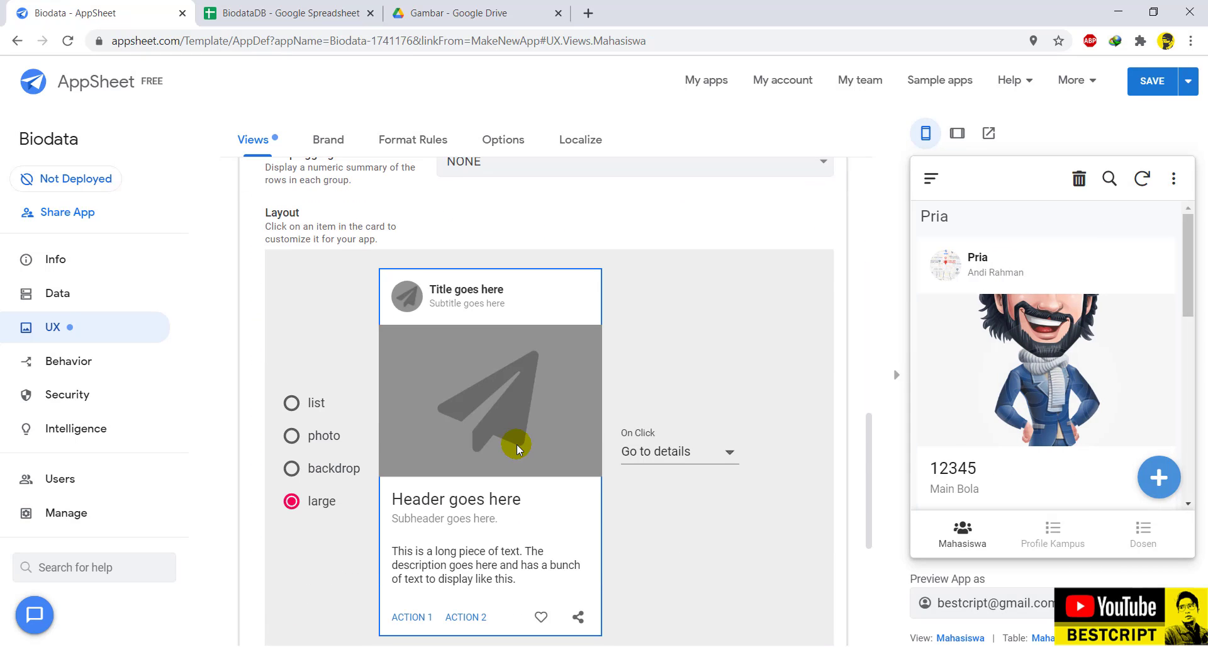
{"action": "scroll", "coordinate": [620, 391], "scroll_direction": "up", "scroll_amount": 9}
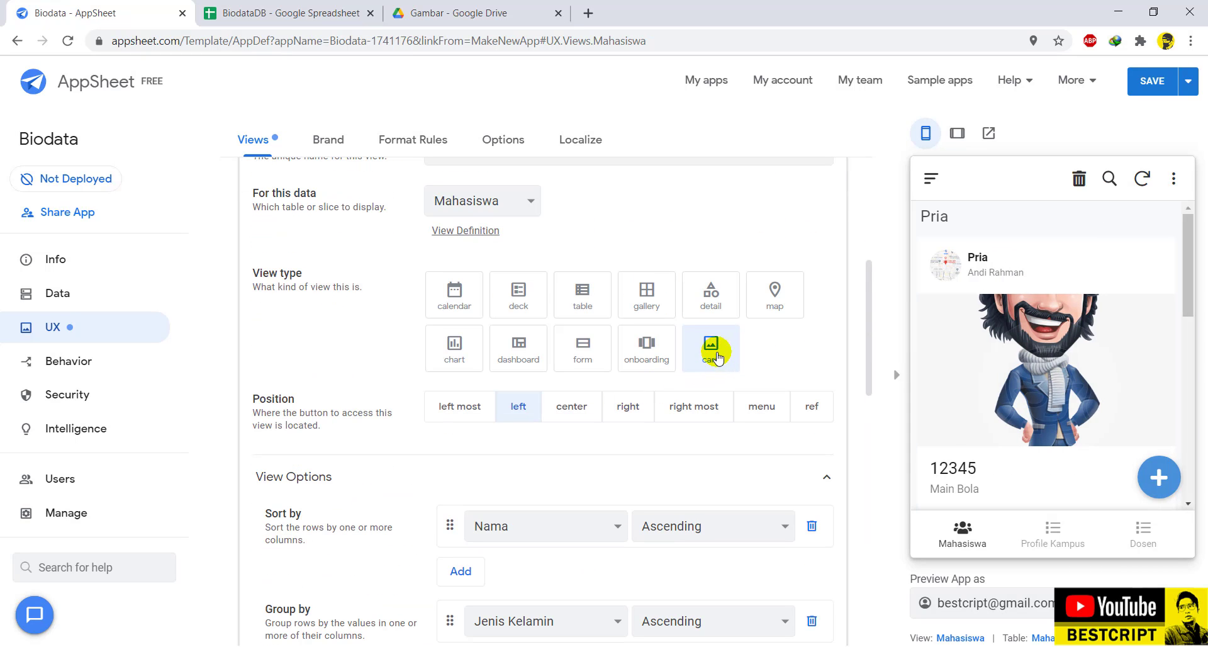
{"action": "left_click", "coordinate": [523, 307]}
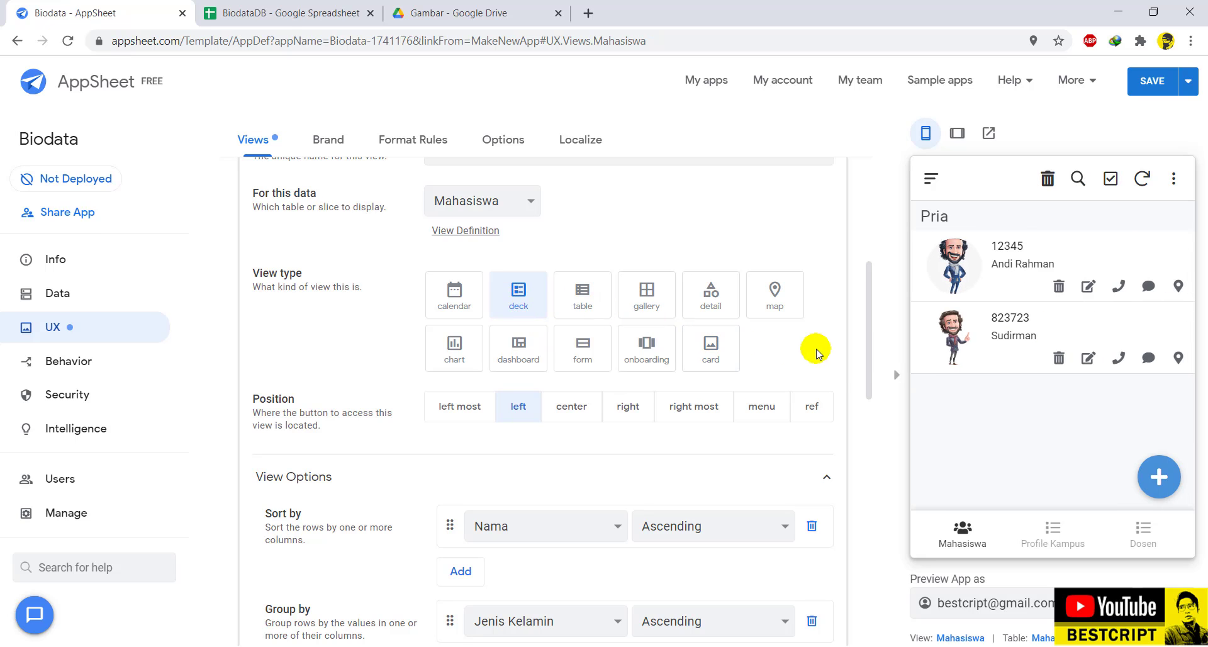
Change the Mahasiswa view type to card and review the card layout options.
{"action": "scroll", "coordinate": [558, 512], "scroll_direction": "down", "scroll_amount": 10}
{"action": "scroll", "coordinate": [559, 513], "scroll_direction": "up", "scroll_amount": 8}
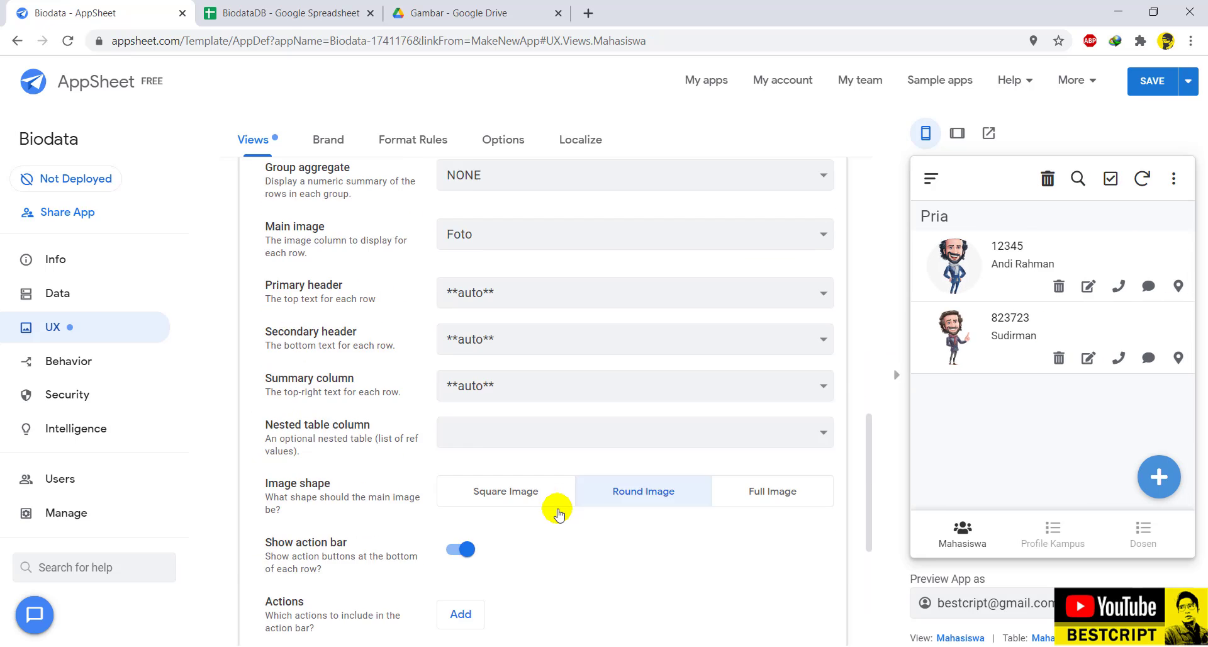
{"action": "scroll", "coordinate": [558, 513], "scroll_direction": "up", "scroll_amount": 5}
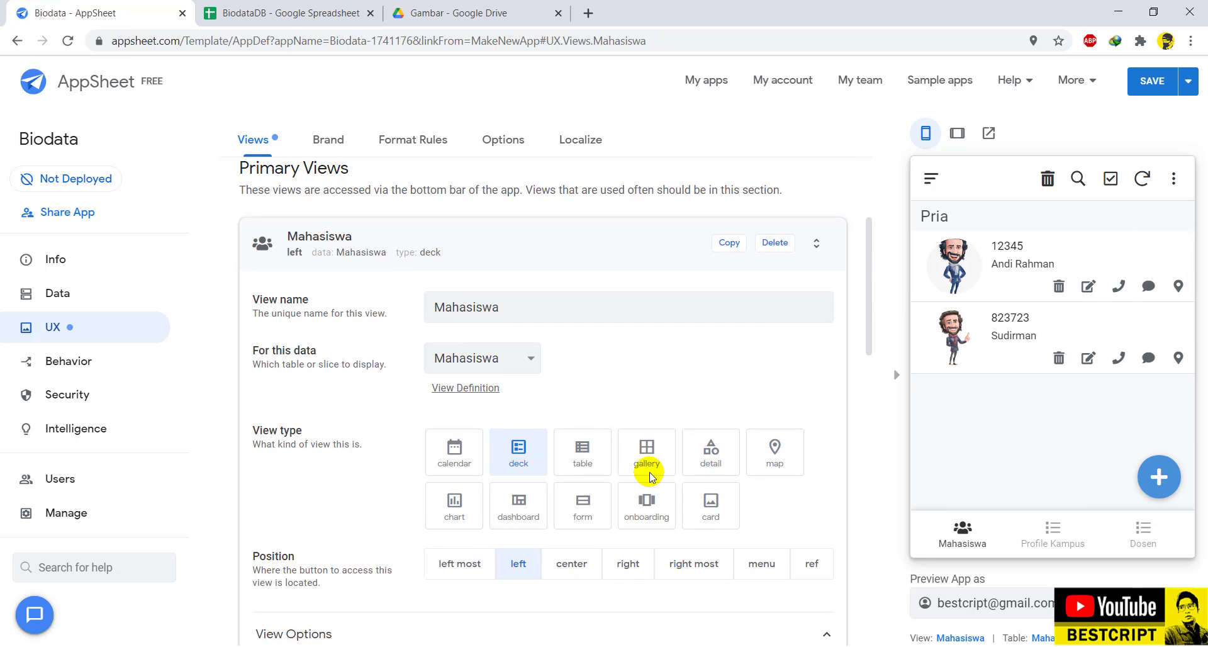
{"action": "left_click", "coordinate": [712, 515]}
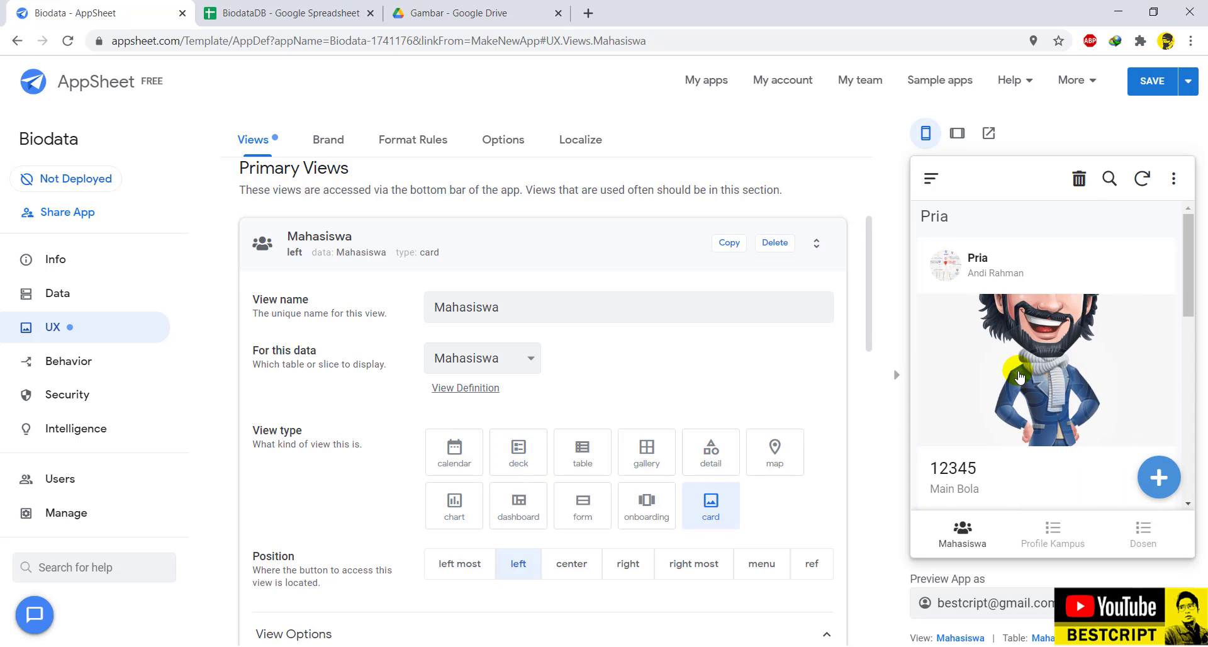
{"action": "scroll", "coordinate": [1020, 376], "scroll_direction": "down", "scroll_amount": 5}
{"action": "scroll", "coordinate": [1020, 377], "scroll_direction": "up", "scroll_amount": 5}
{"action": "scroll", "coordinate": [1020, 377], "scroll_direction": "down", "scroll_amount": 3}
{"action": "scroll", "coordinate": [1020, 376], "scroll_direction": "up", "scroll_amount": 3}
{"action": "scroll", "coordinate": [539, 488], "scroll_direction": "down", "scroll_amount": 12}
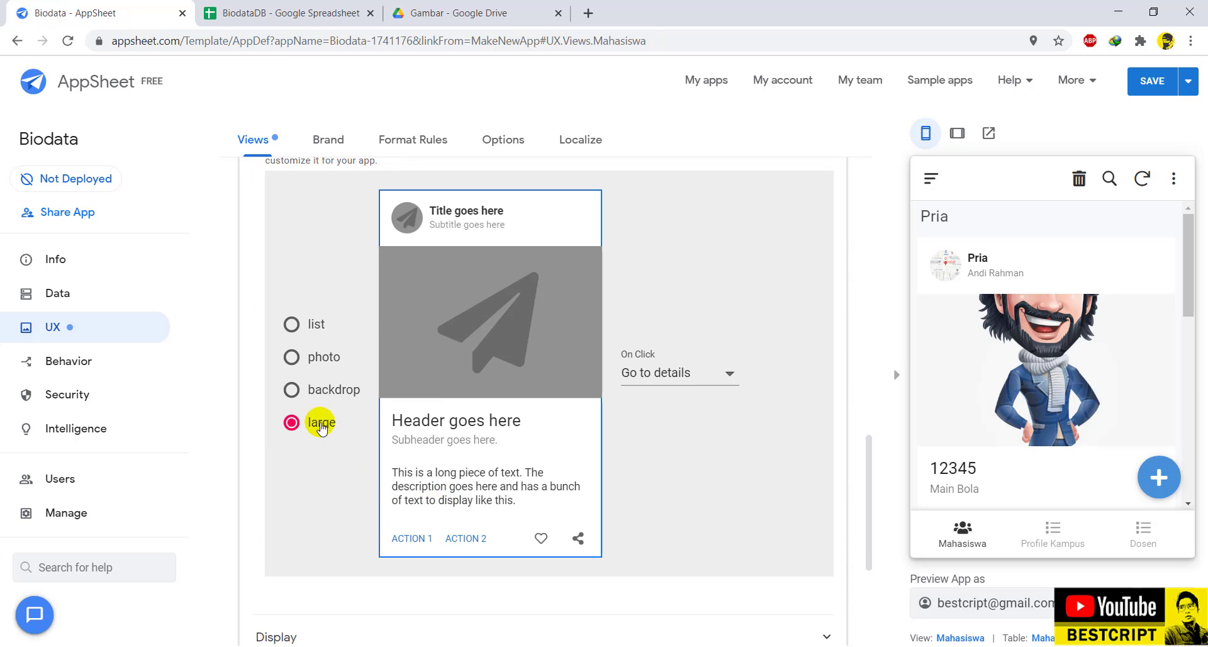
Try the photo layout for the Mahasiswa cards and look through the available On Click actions.
{"action": "left_click", "coordinate": [321, 363]}
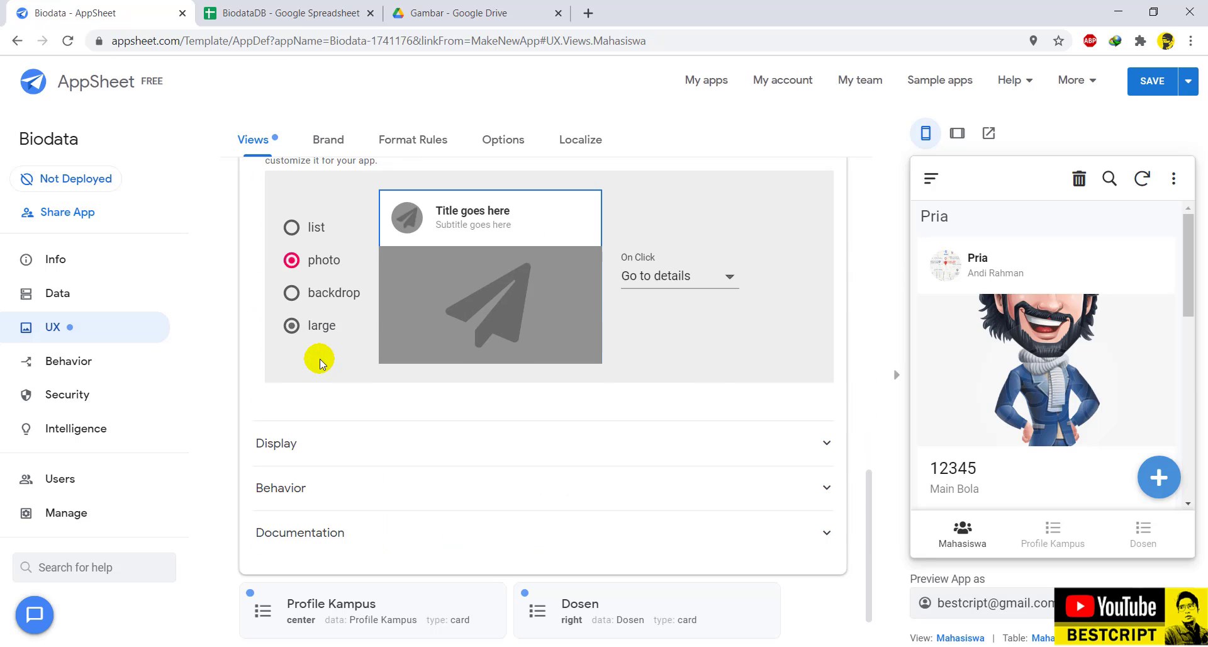
{"action": "scroll", "coordinate": [994, 362], "scroll_direction": "down", "scroll_amount": 2}
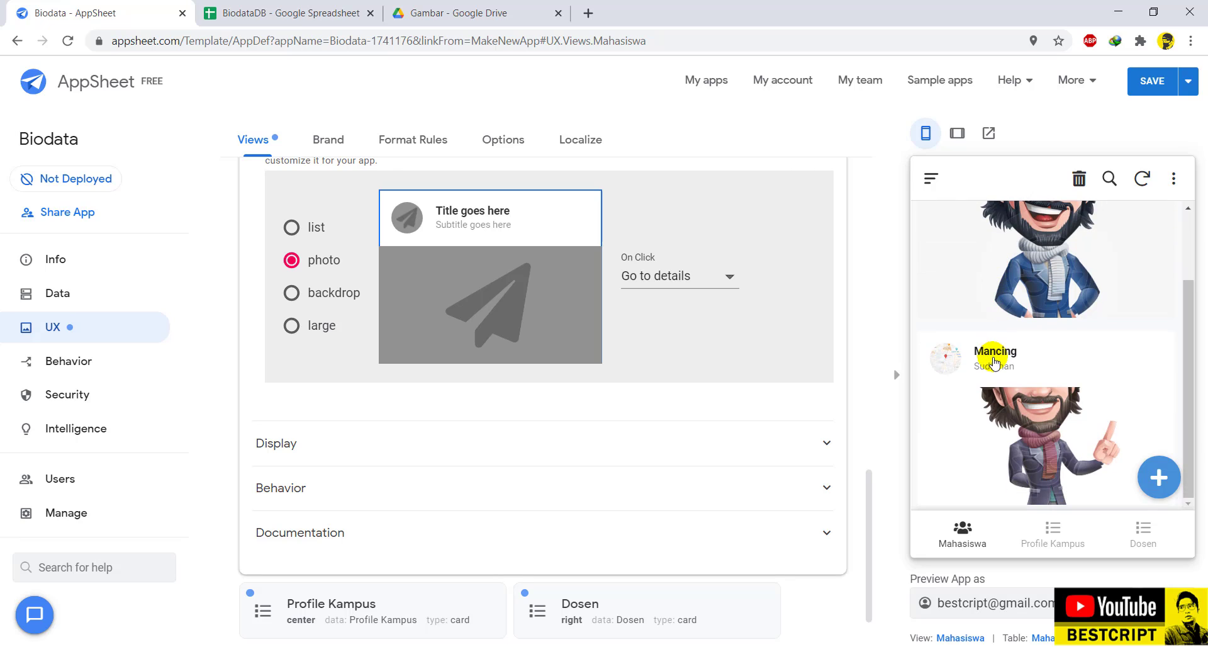
{"action": "left_click", "coordinate": [728, 278]}
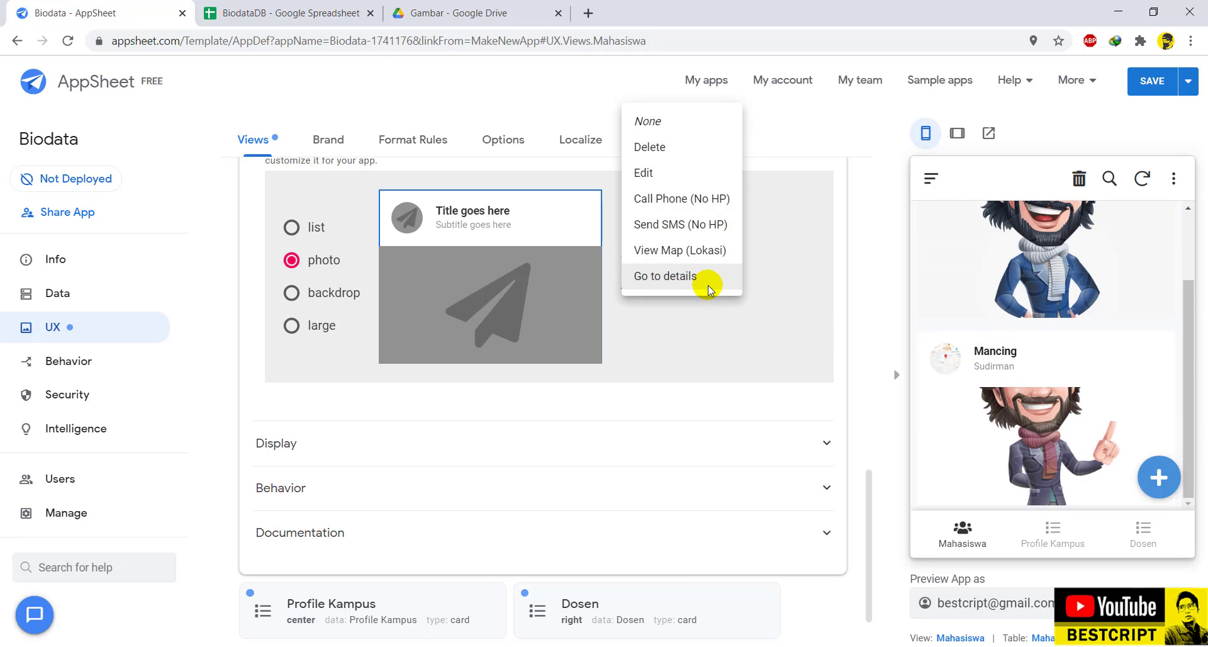
{"action": "left_click", "coordinate": [799, 244]}
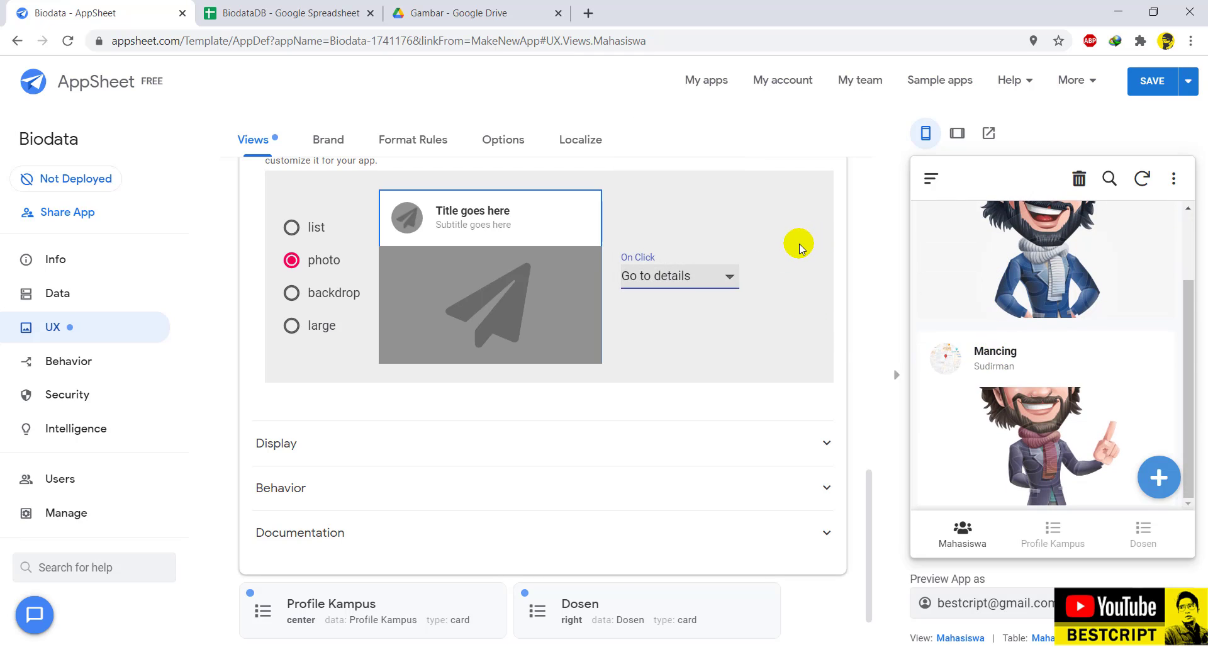
Try Call Phone (No HP) as the card's On Click action, test it in the preview, and restore Go to details.
{"action": "left_click", "coordinate": [687, 288]}
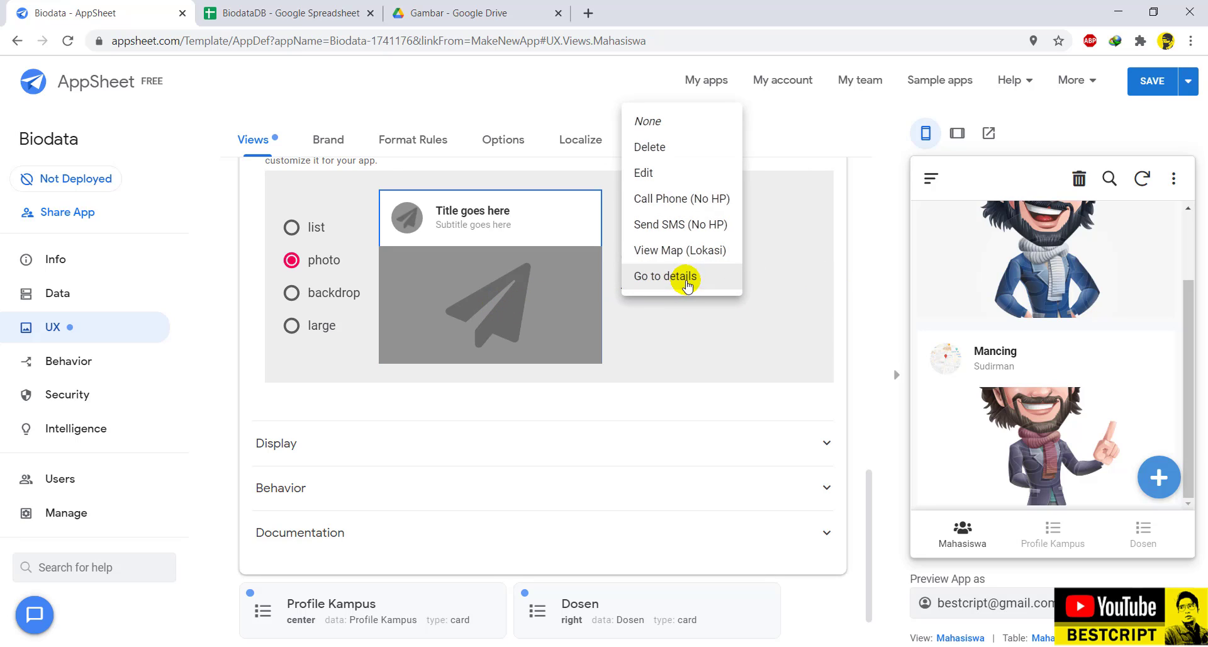
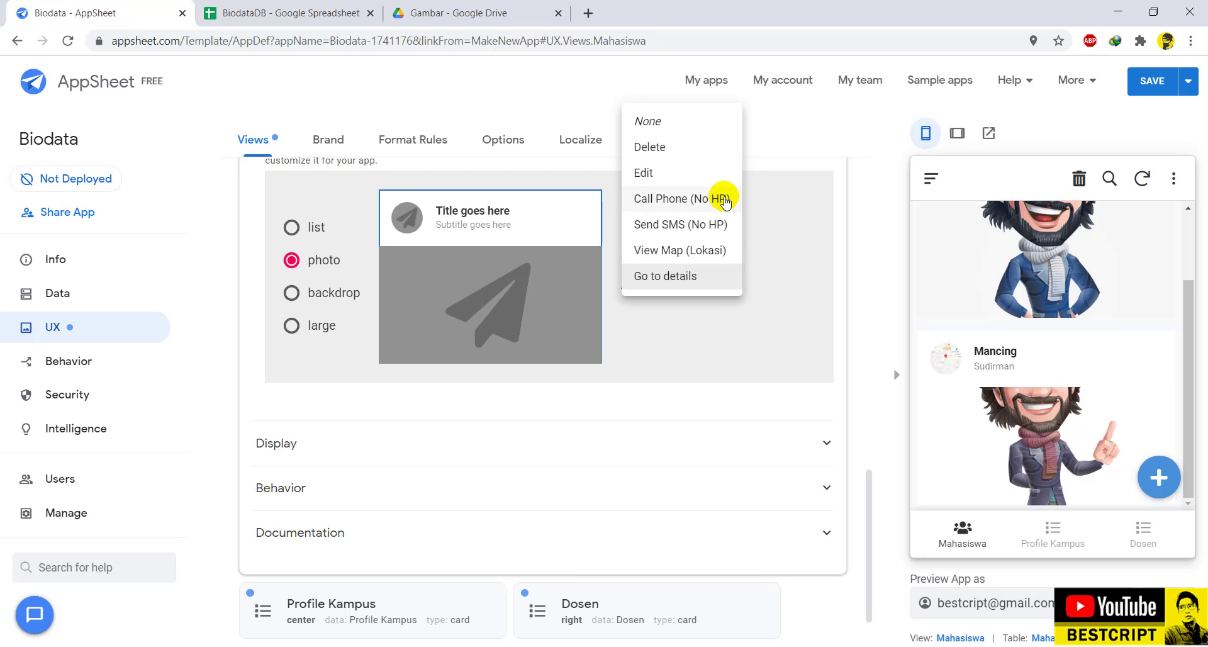
{"action": "left_click", "coordinate": [699, 200]}
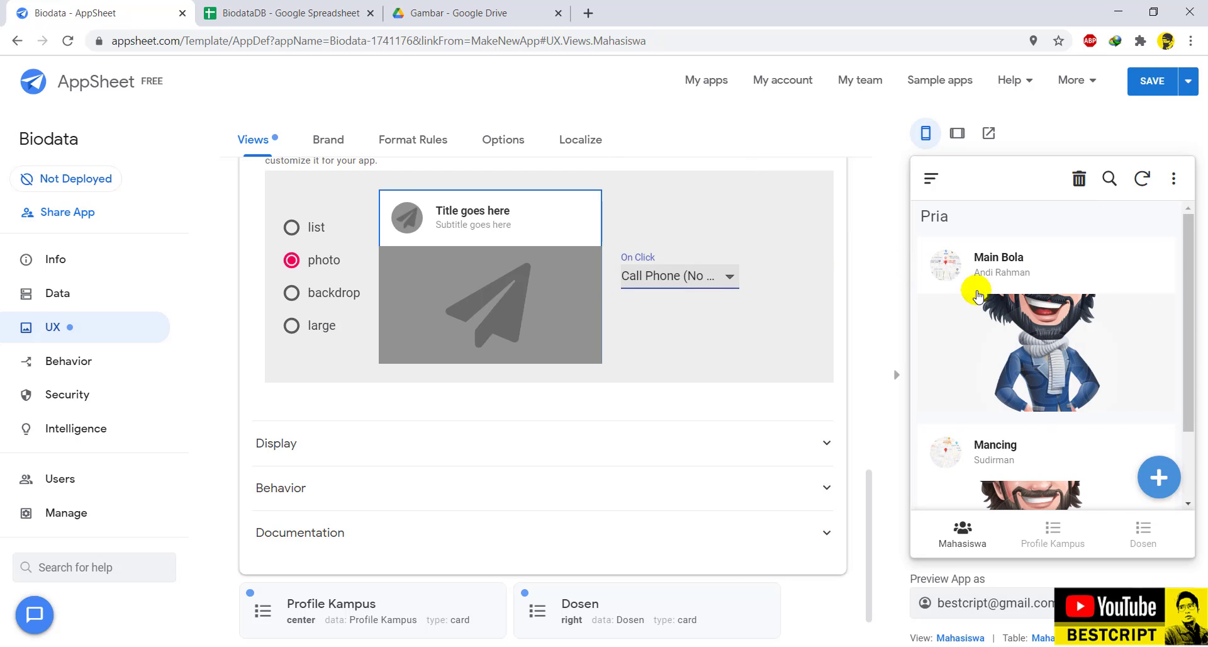
{"action": "left_click", "coordinate": [1009, 308]}
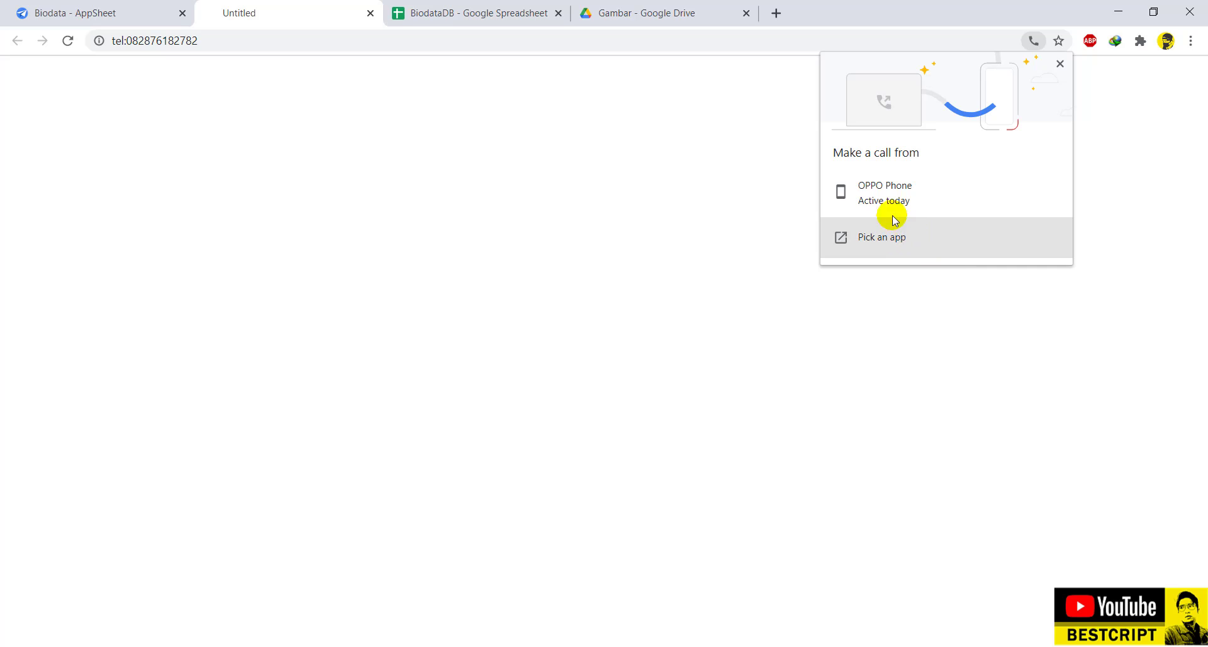
{"action": "left_click", "coordinate": [145, 20]}
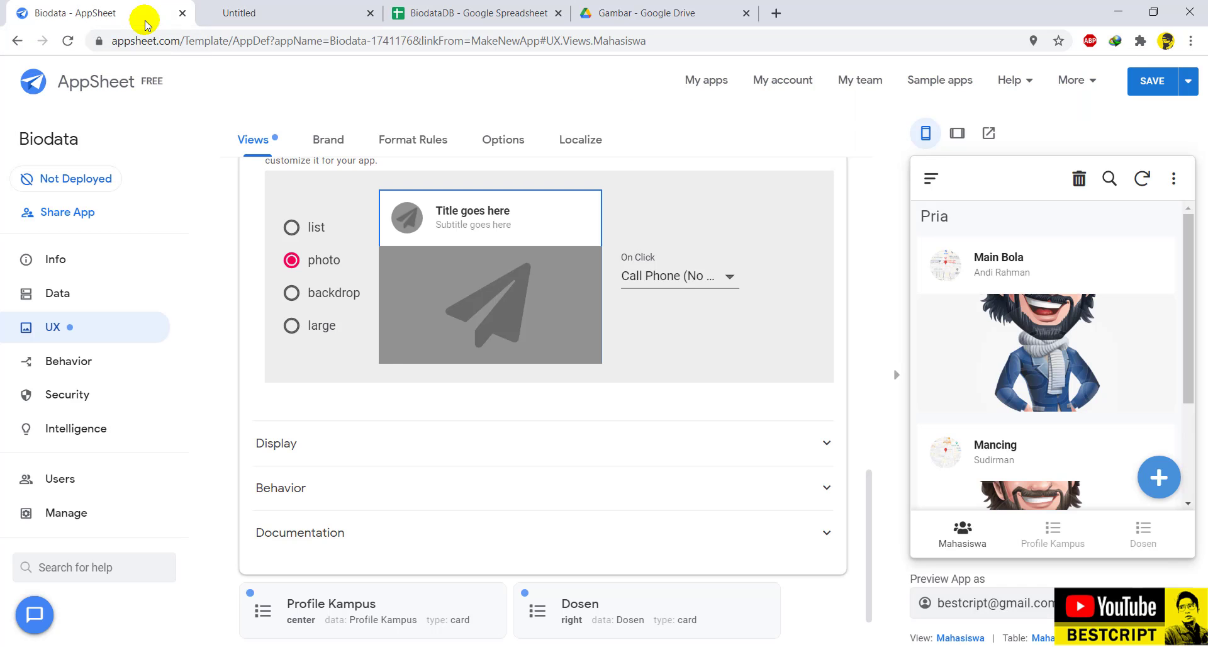
{"action": "left_click", "coordinate": [692, 276]}
{"action": "left_click", "coordinate": [667, 355]}
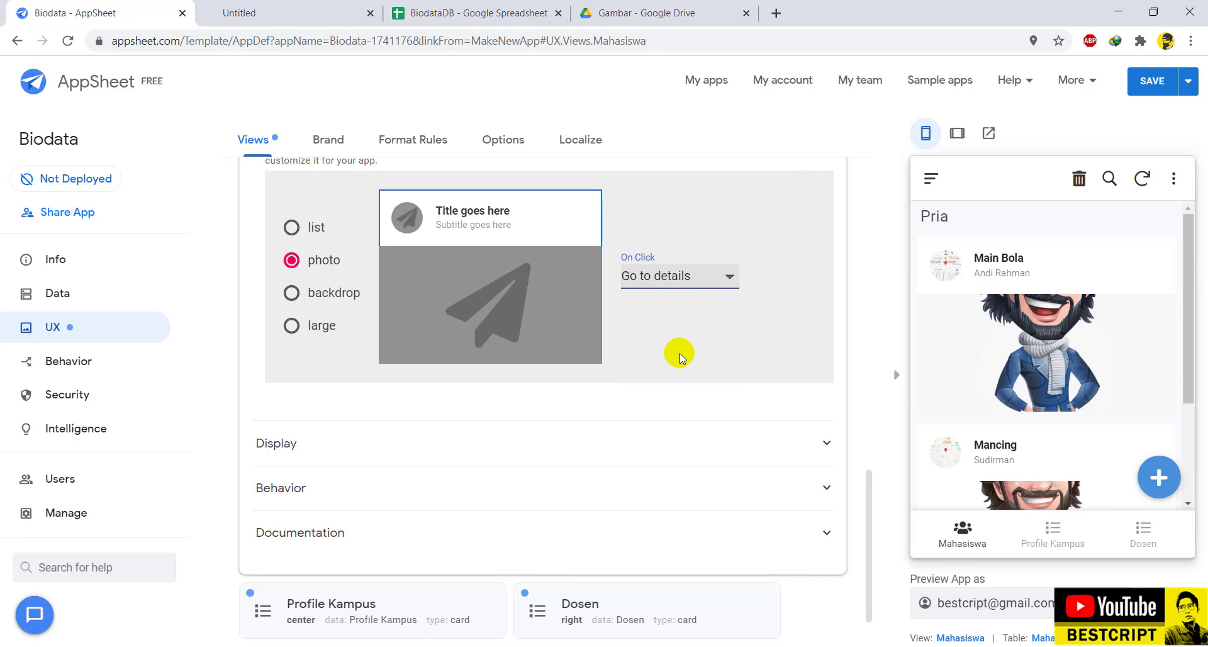
Open the first student's card in the app preview and examine the detail page.
{"action": "left_click", "coordinate": [1002, 308]}
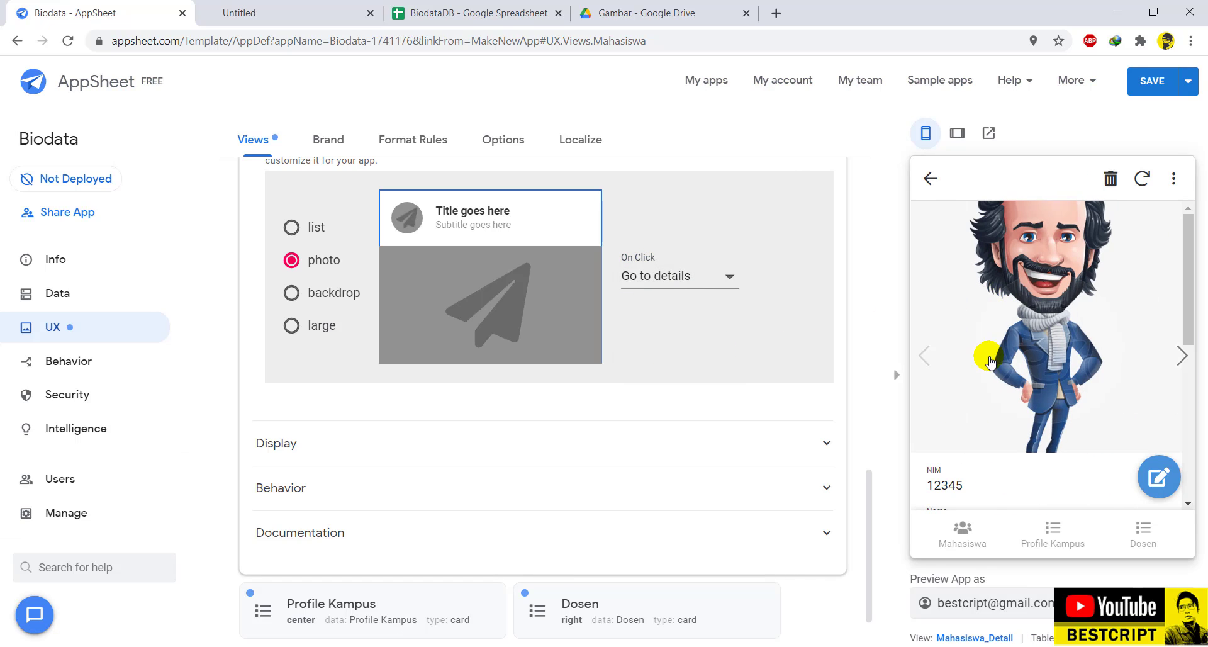
{"action": "scroll", "coordinate": [990, 362], "scroll_direction": "down", "scroll_amount": 3}
{"action": "scroll", "coordinate": [990, 362], "scroll_direction": "up", "scroll_amount": 3}
{"action": "scroll", "coordinate": [988, 359], "scroll_direction": "down", "scroll_amount": 4}
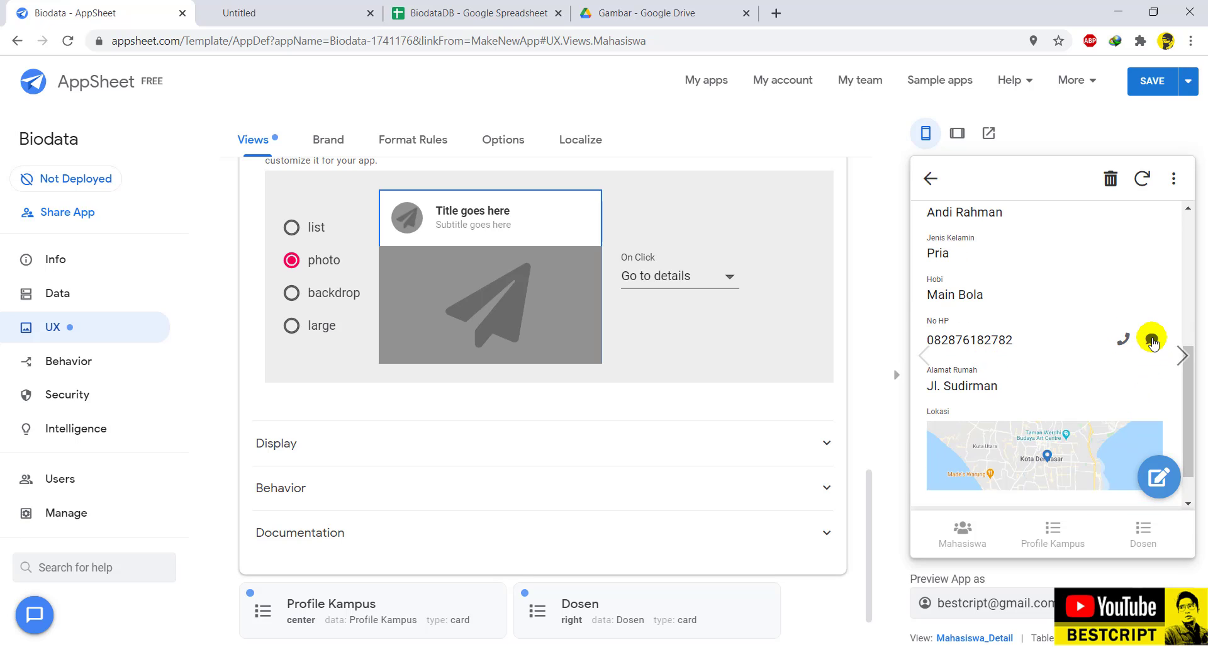
{"action": "scroll", "coordinate": [1016, 345], "scroll_direction": "up", "scroll_amount": 3}
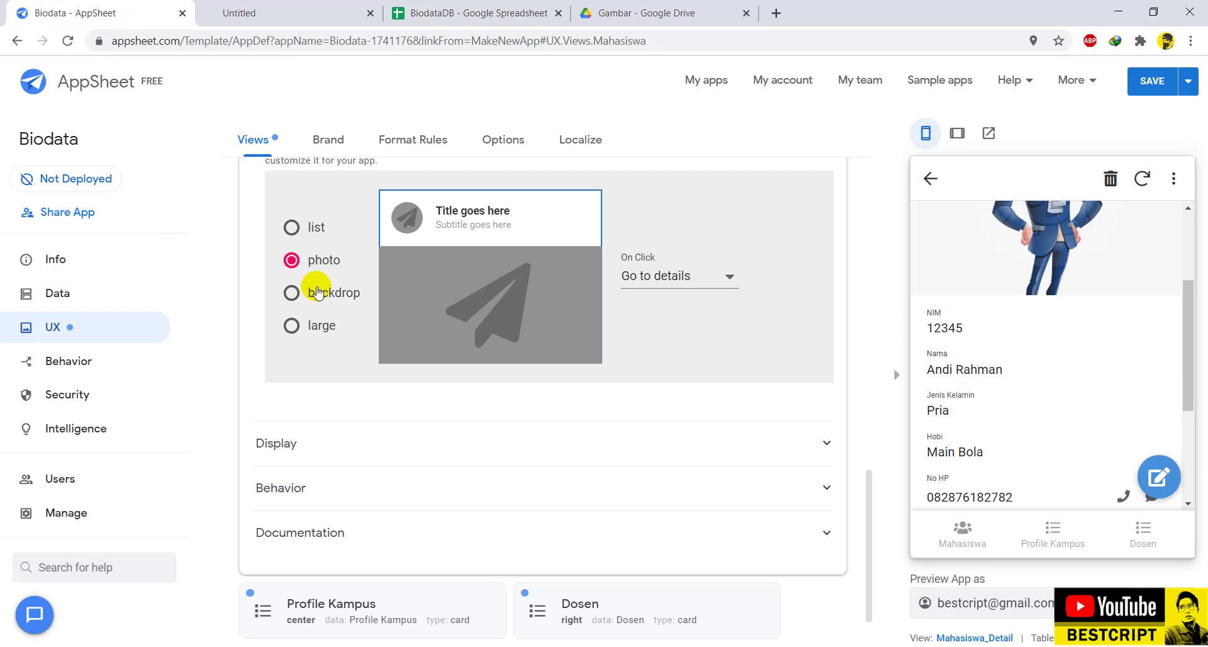
Try the backdrop layout for the Mahasiswa cards, then set the layout to large with Go to details as the On Click action.
{"action": "left_click", "coordinate": [292, 293]}
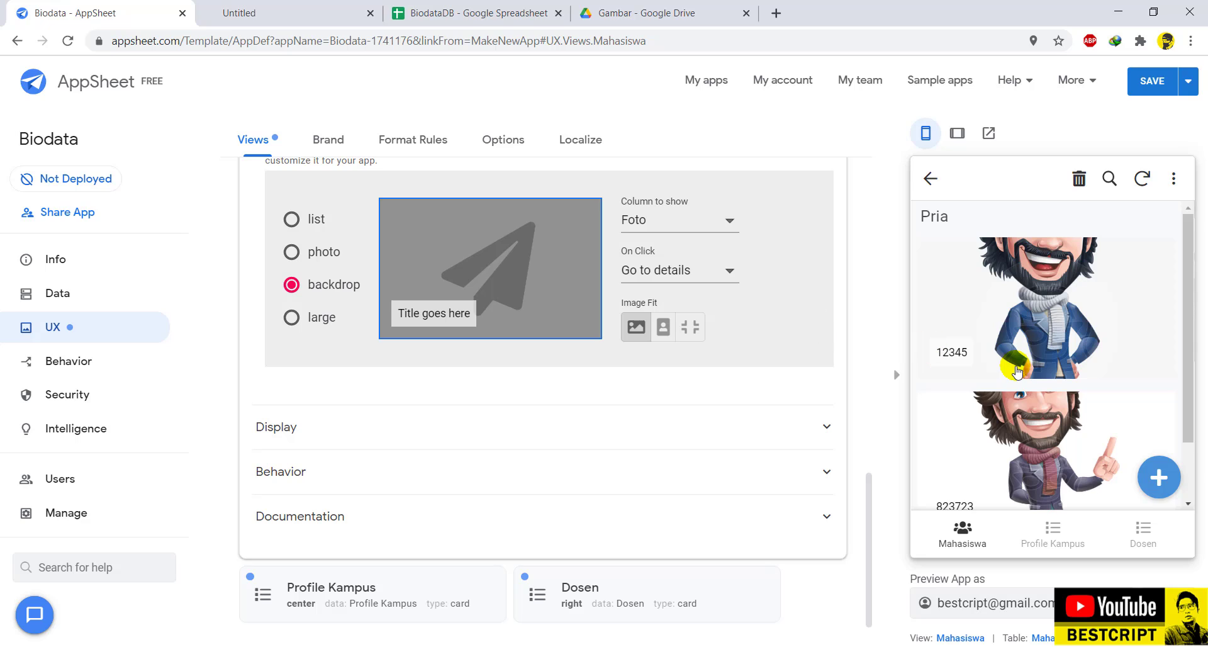
{"action": "left_click", "coordinate": [324, 320]}
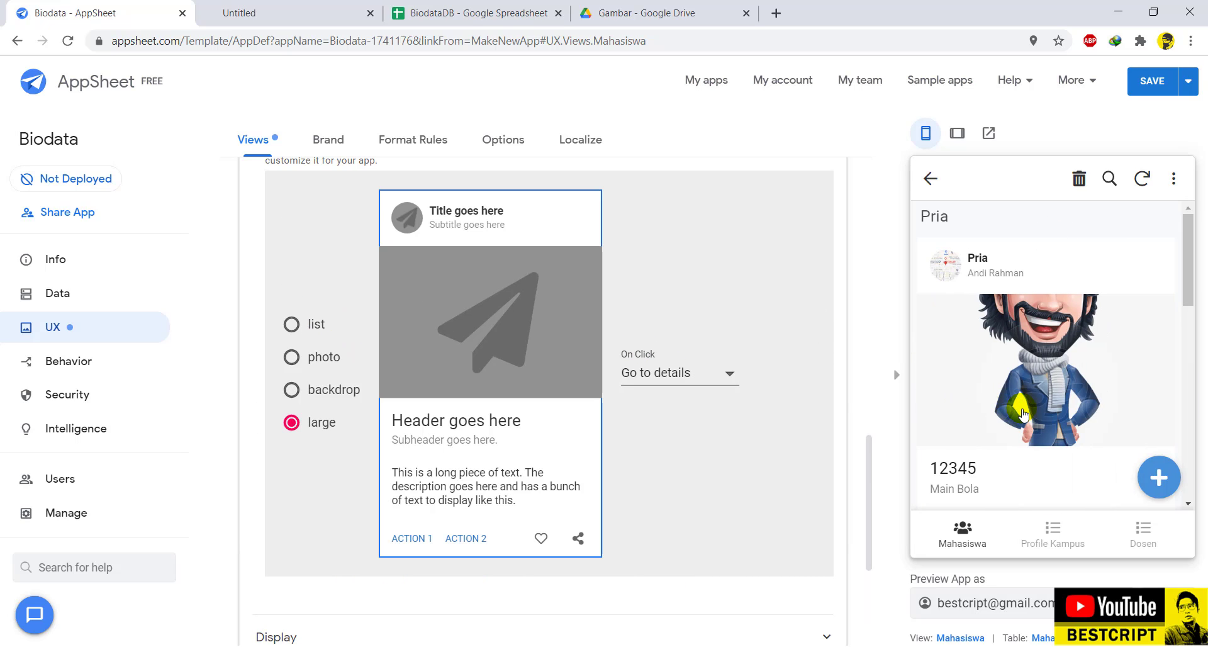
{"action": "scroll", "coordinate": [1023, 414], "scroll_direction": "down", "scroll_amount": 5}
{"action": "scroll", "coordinate": [1024, 412], "scroll_direction": "up", "scroll_amount": 3}
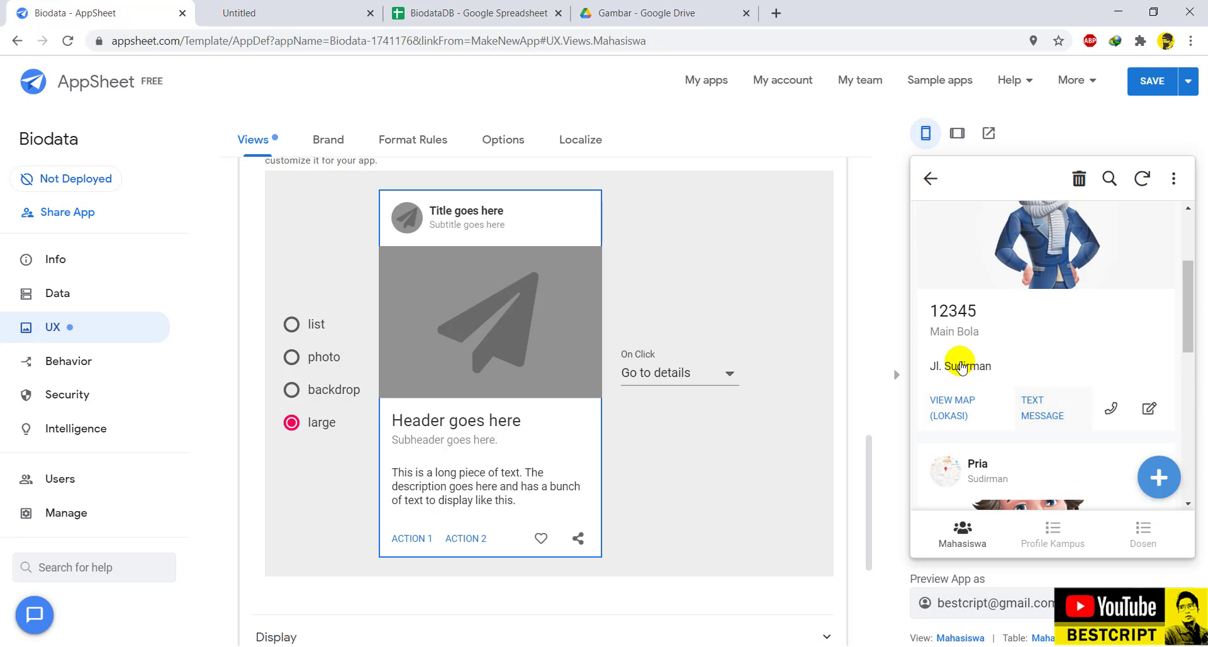
{"action": "scroll", "coordinate": [959, 367], "scroll_direction": "up", "scroll_amount": 3}
{"action": "scroll", "coordinate": [959, 367], "scroll_direction": "down", "scroll_amount": 2}
{"action": "left_click", "coordinate": [677, 376]}
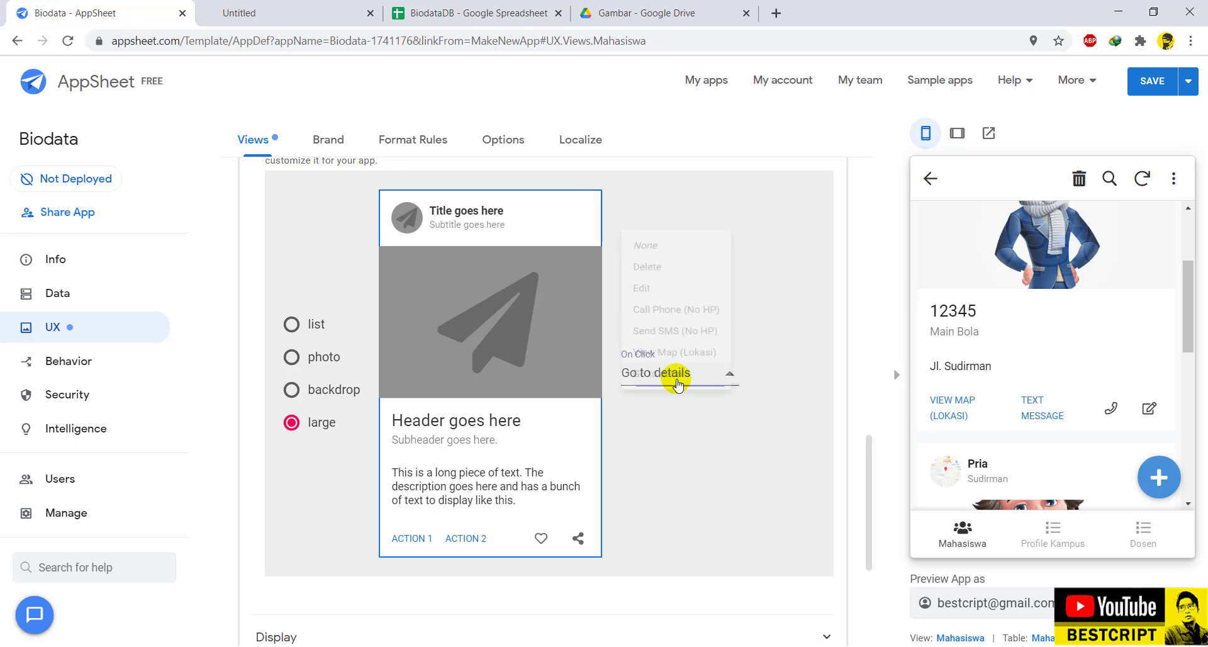
{"action": "left_click", "coordinate": [676, 378]}
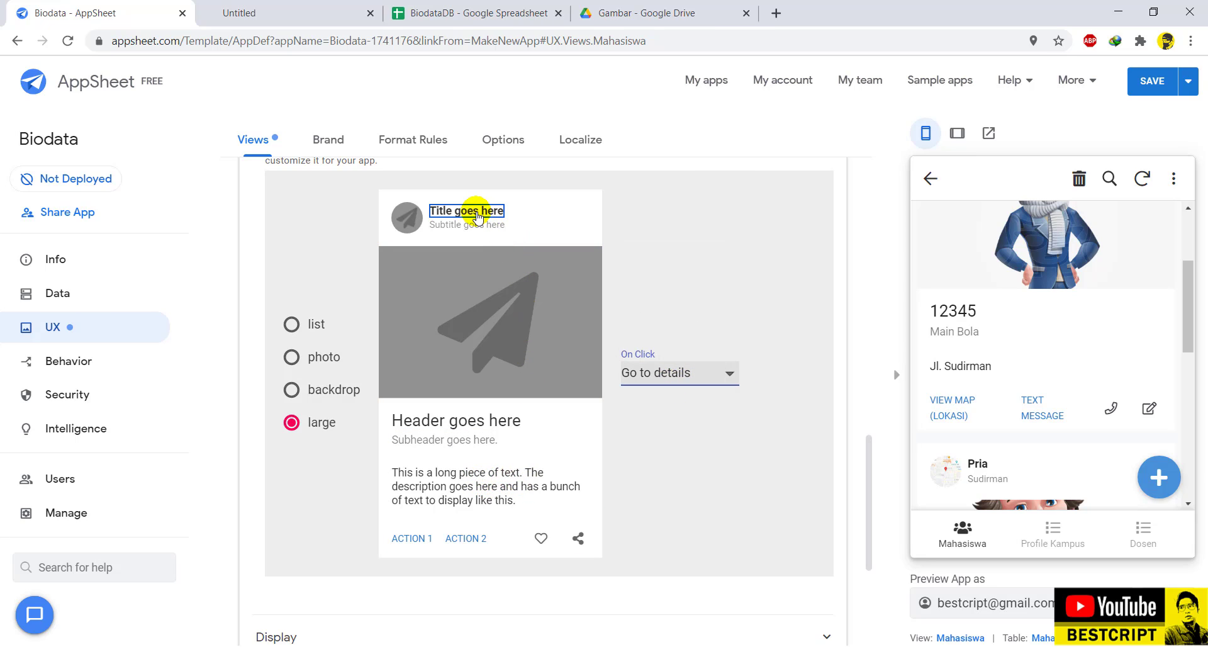
Set the Mahasiswa card's title to the Nama column and its subtitle to the NIM column.
{"action": "scroll", "coordinate": [1094, 385], "scroll_direction": "up", "scroll_amount": 3}
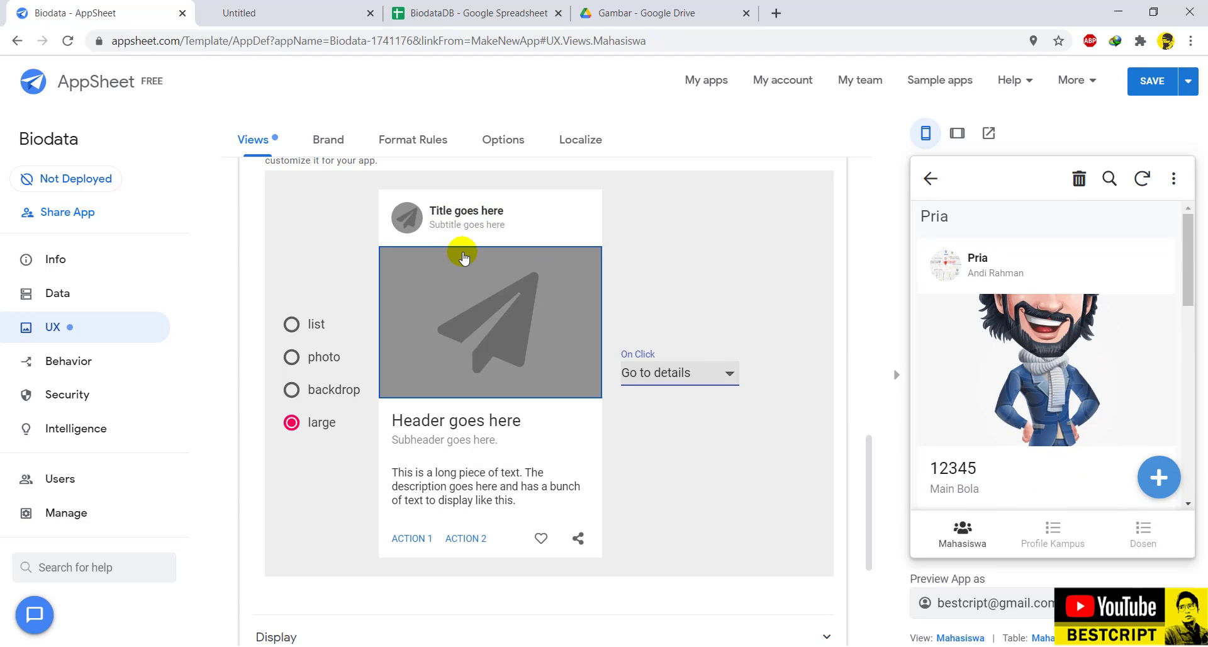
{"action": "left_click", "coordinate": [463, 214]}
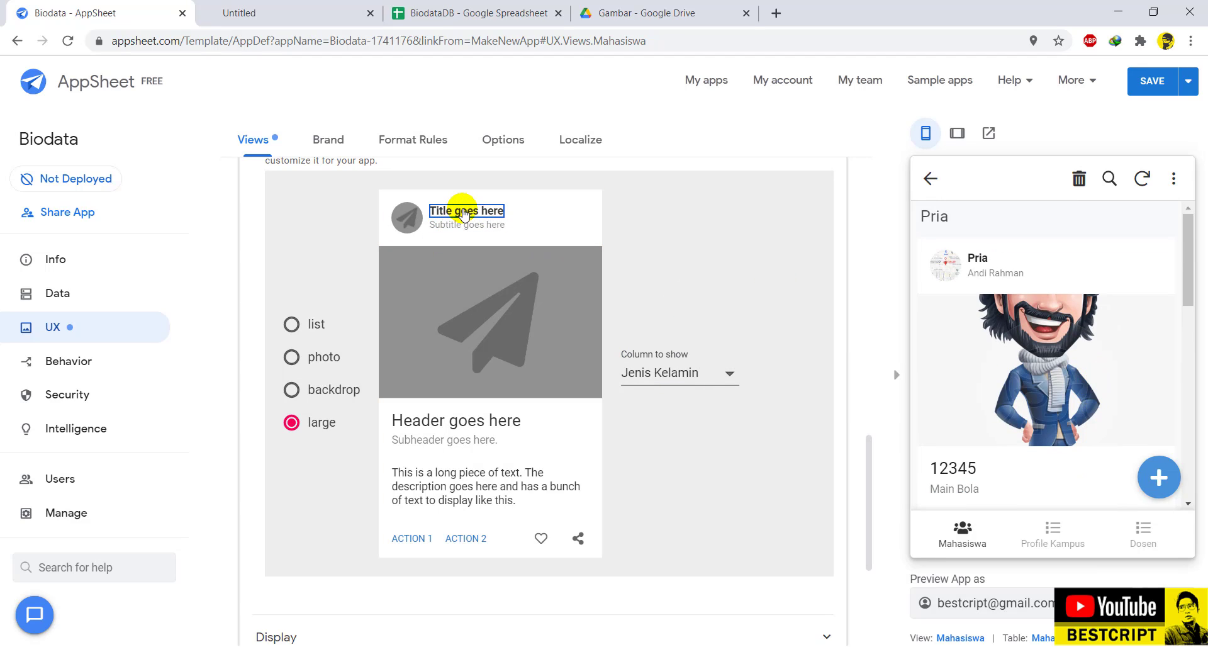
{"action": "left_click", "coordinate": [688, 374]}
{"action": "left_click", "coordinate": [655, 345]}
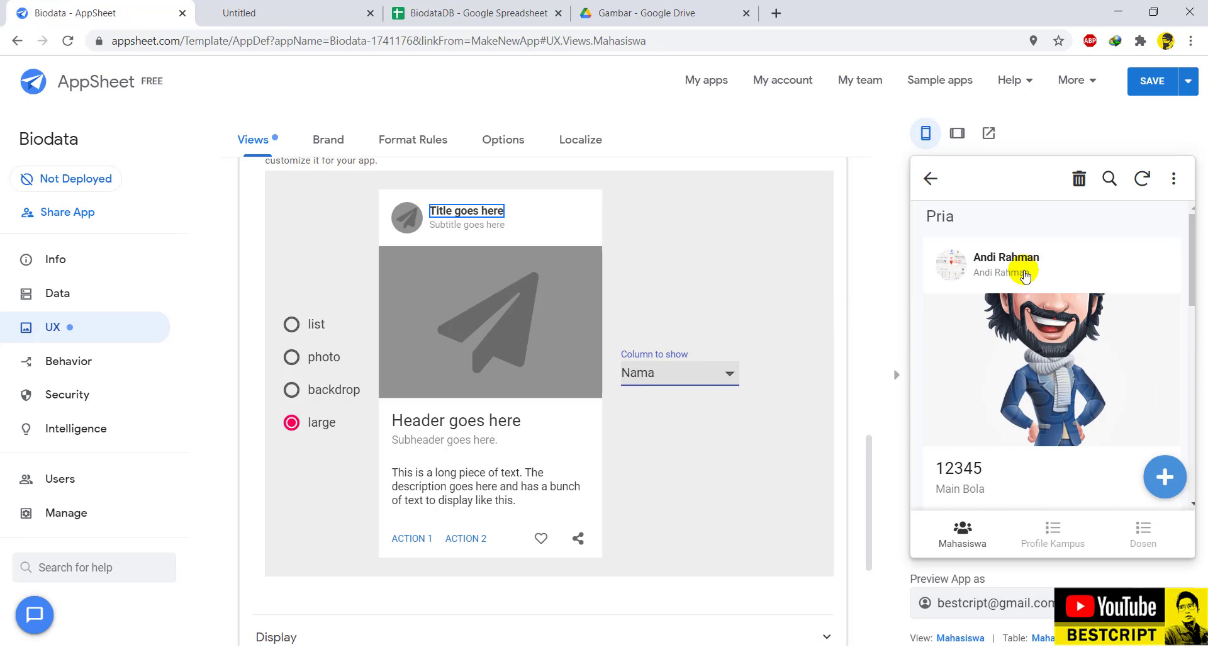
{"action": "left_click", "coordinate": [467, 226]}
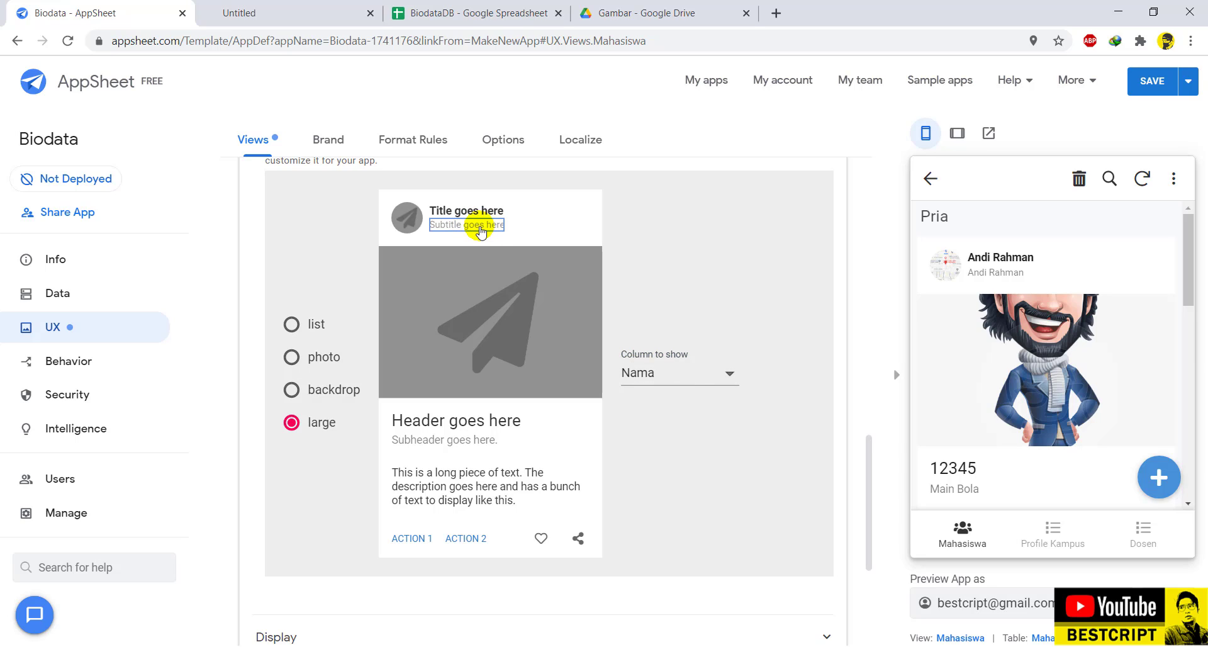
{"action": "left_click", "coordinate": [648, 373]}
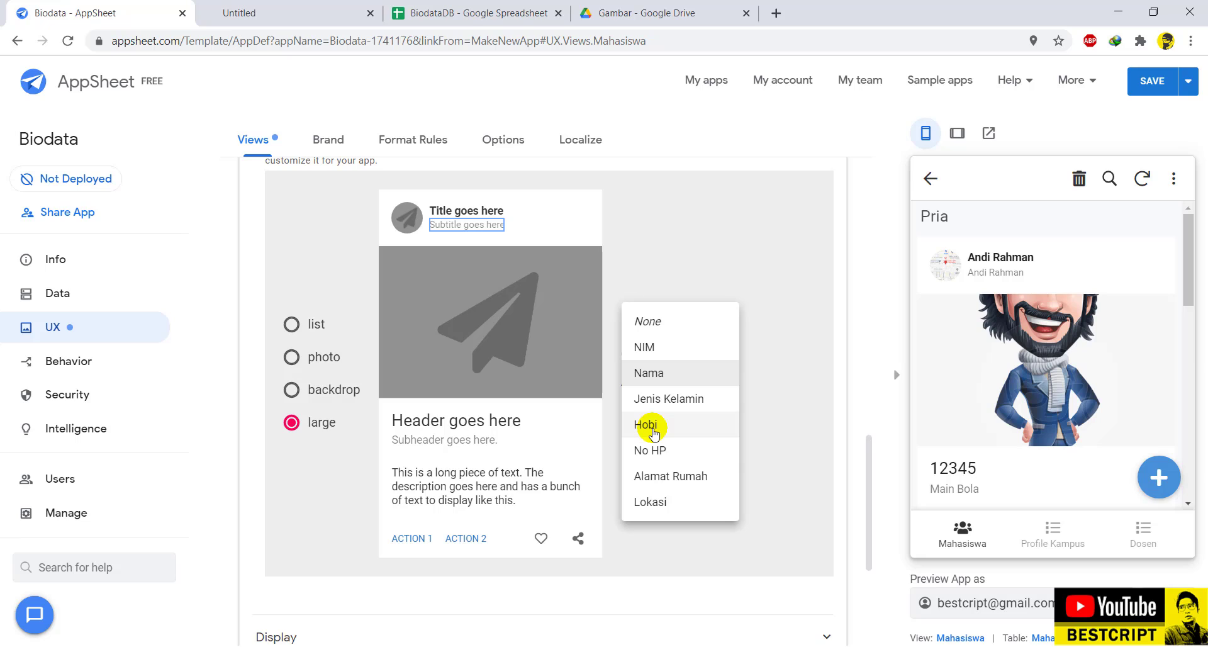
{"action": "left_click", "coordinate": [662, 346]}
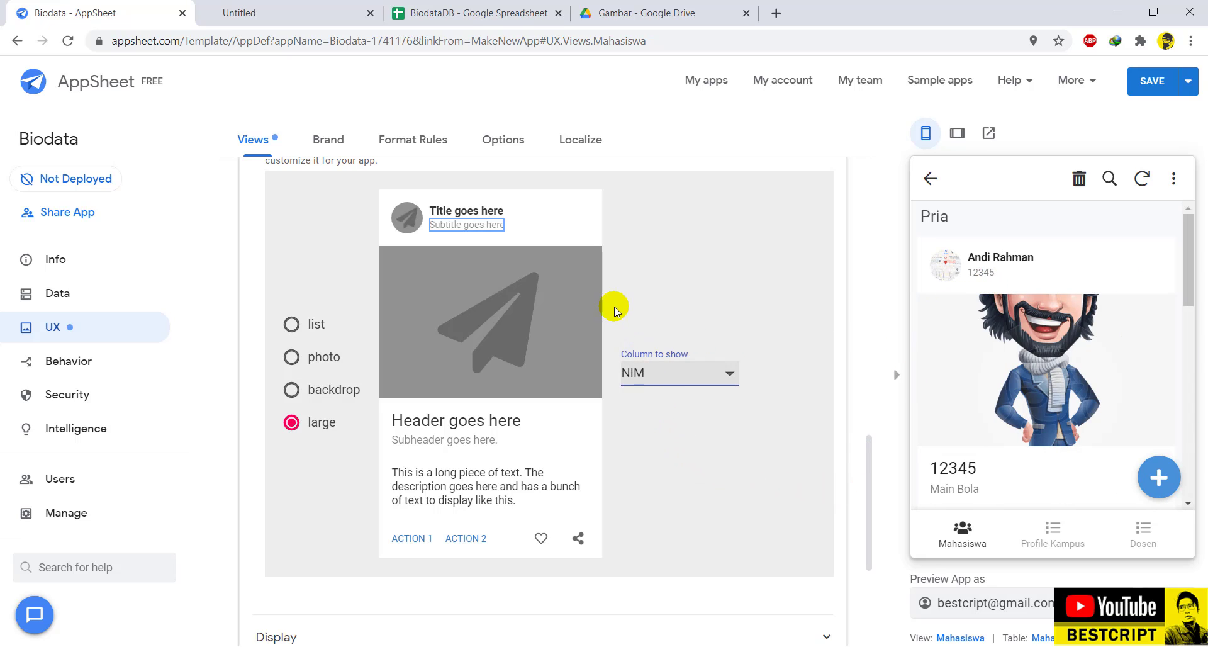
Try the table and deck view types for the Mahasiswa view and switch it back to card.
{"action": "scroll", "coordinate": [610, 304], "scroll_direction": "up", "scroll_amount": 10}
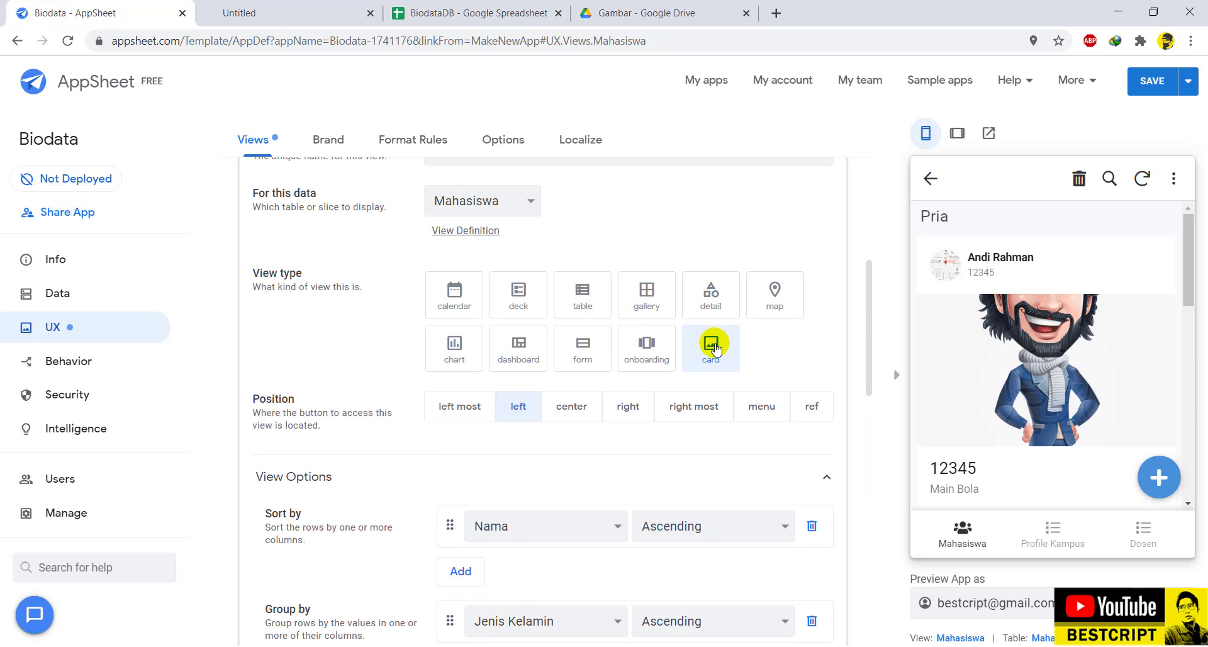
{"action": "left_click", "coordinate": [580, 293]}
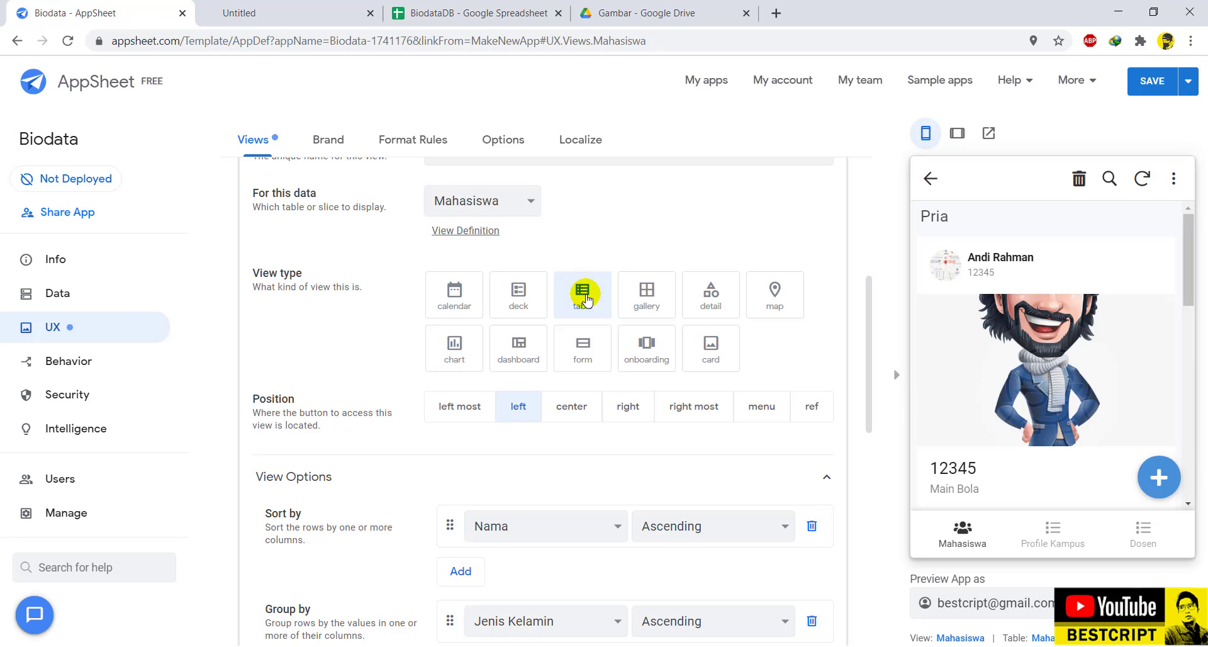
{"action": "left_click", "coordinate": [519, 295]}
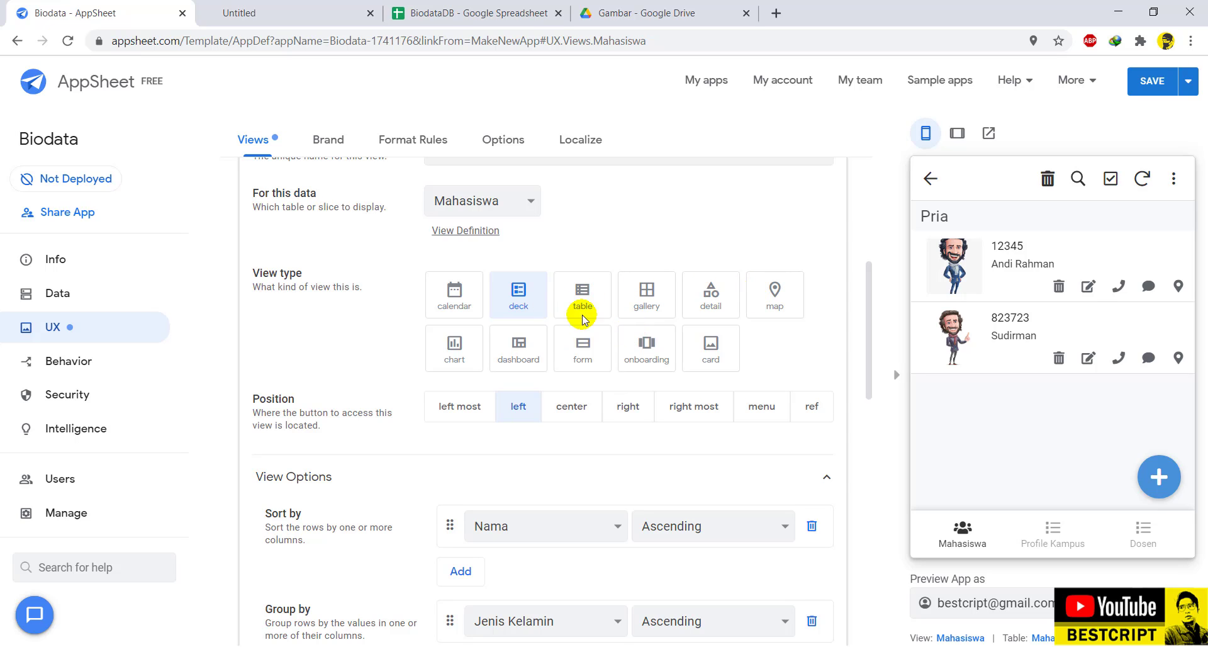
{"action": "scroll", "coordinate": [519, 475], "scroll_direction": "down", "scroll_amount": 12}
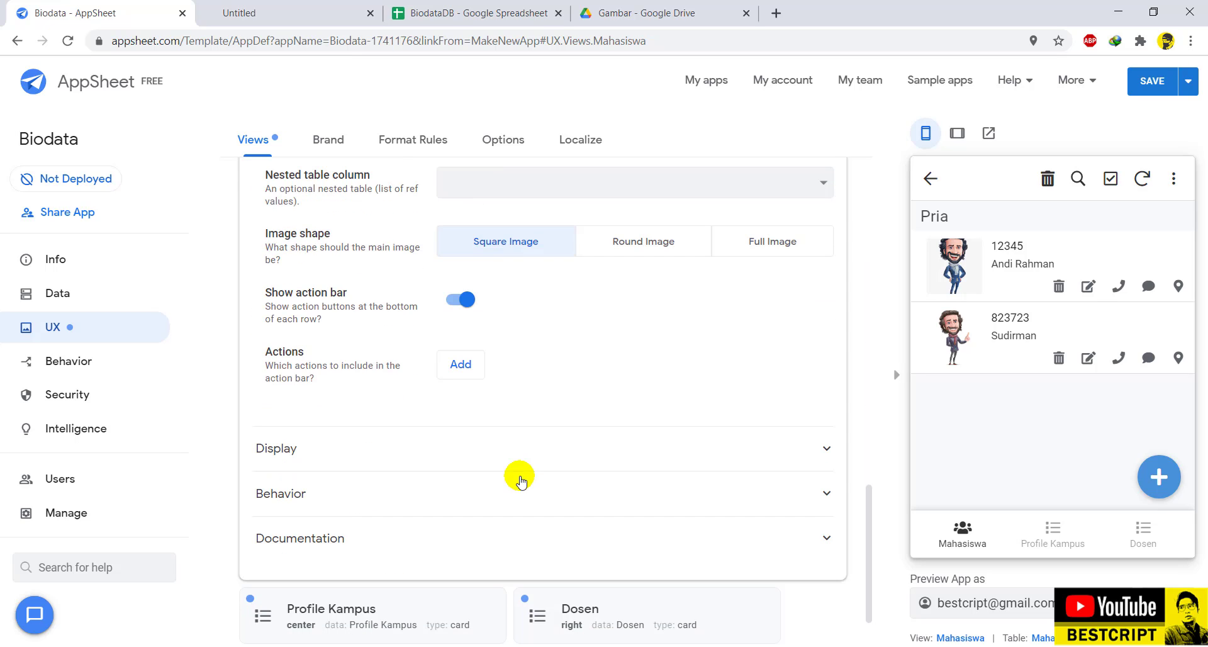
{"action": "scroll", "coordinate": [519, 482], "scroll_direction": "up", "scroll_amount": 12}
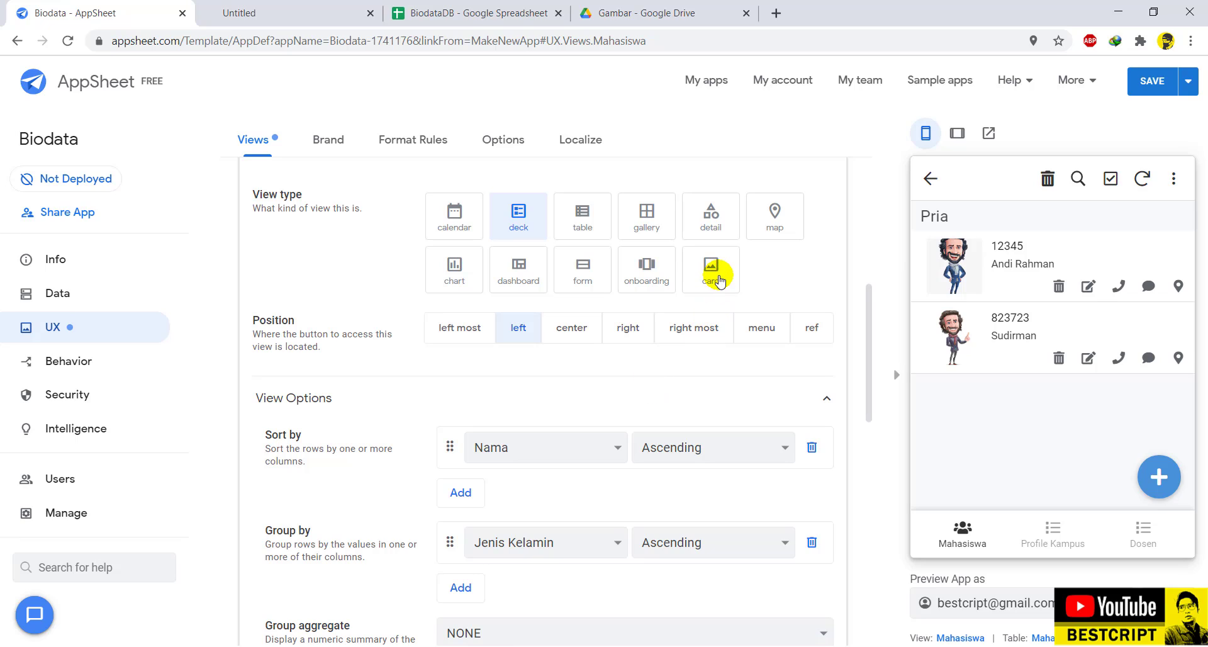
{"action": "left_click", "coordinate": [716, 276]}
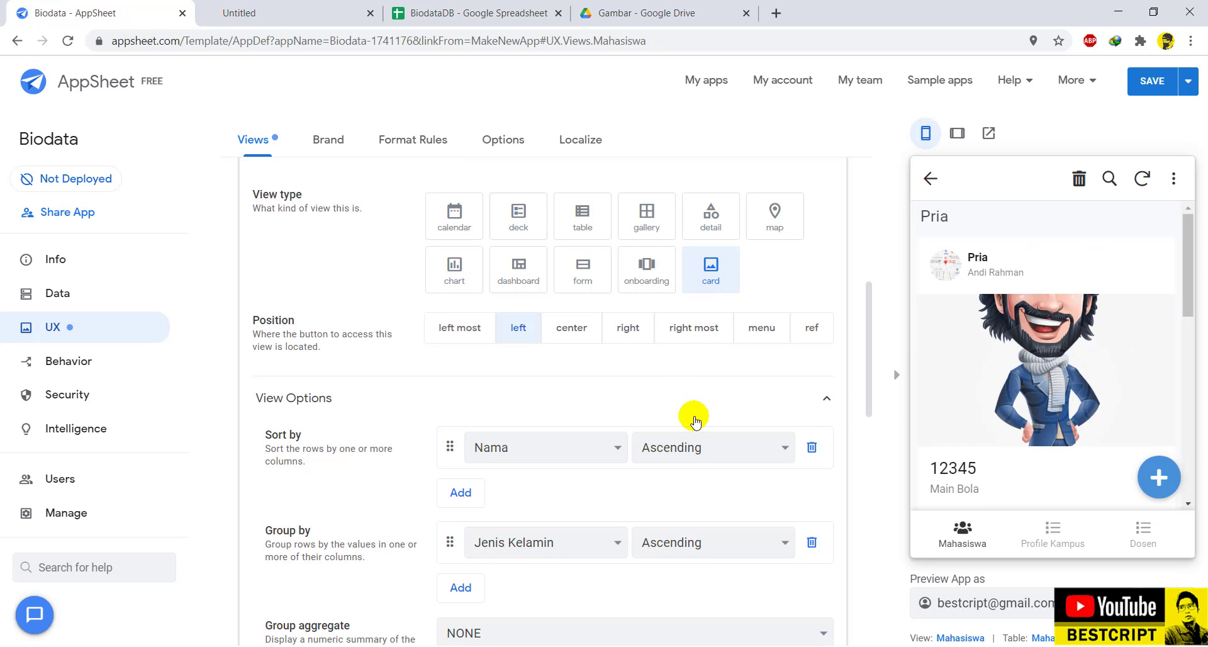
Examine the Mahasiswa card's layout settings and the columns available for its description text.
{"action": "scroll", "coordinate": [932, 384], "scroll_direction": "down", "scroll_amount": 4}
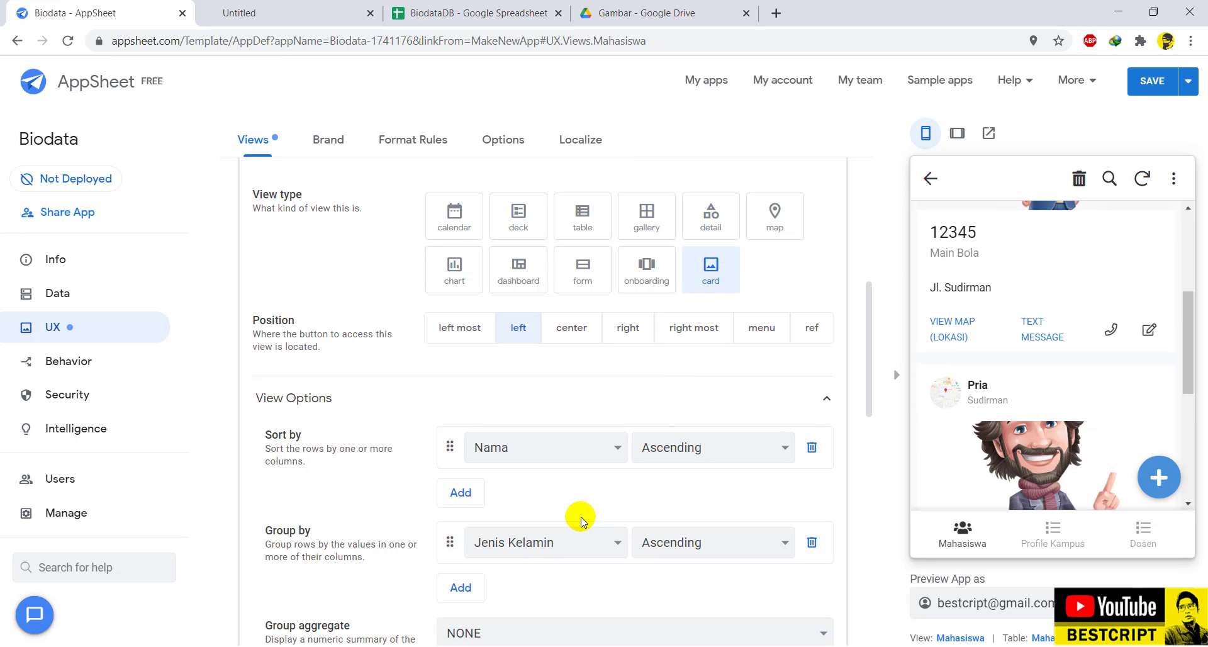
{"action": "scroll", "coordinate": [617, 393], "scroll_direction": "down", "scroll_amount": 10}
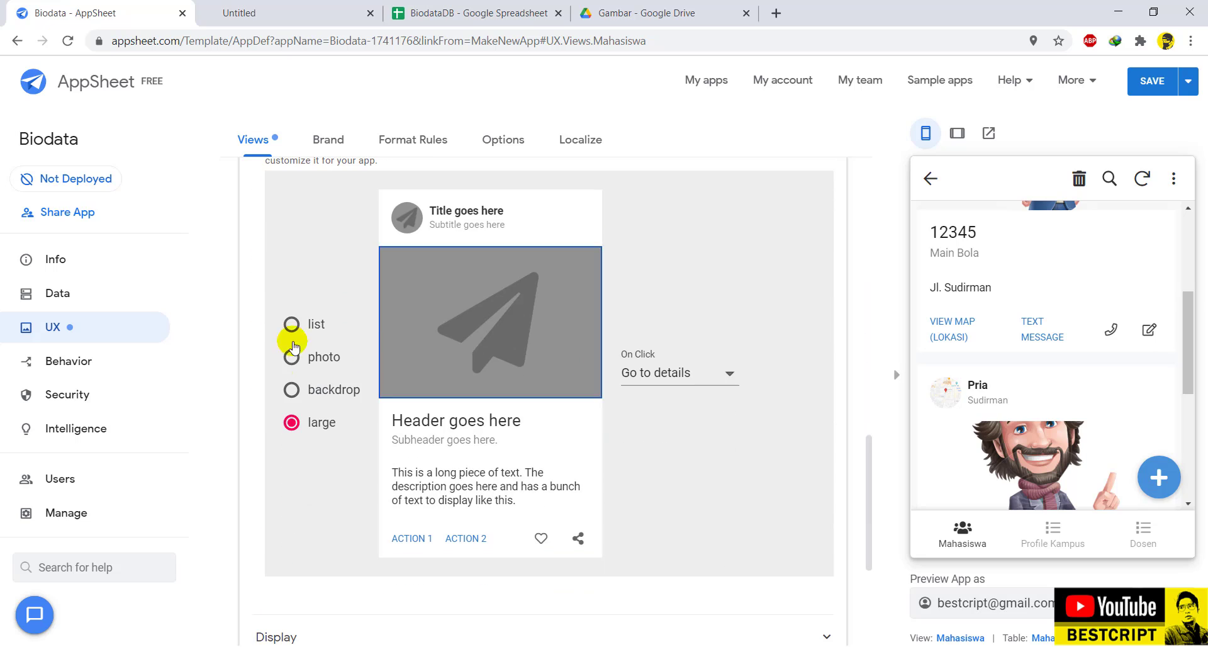
{"action": "scroll", "coordinate": [385, 399], "scroll_direction": "up", "scroll_amount": 4}
{"action": "scroll", "coordinate": [340, 434], "scroll_direction": "down", "scroll_amount": 3}
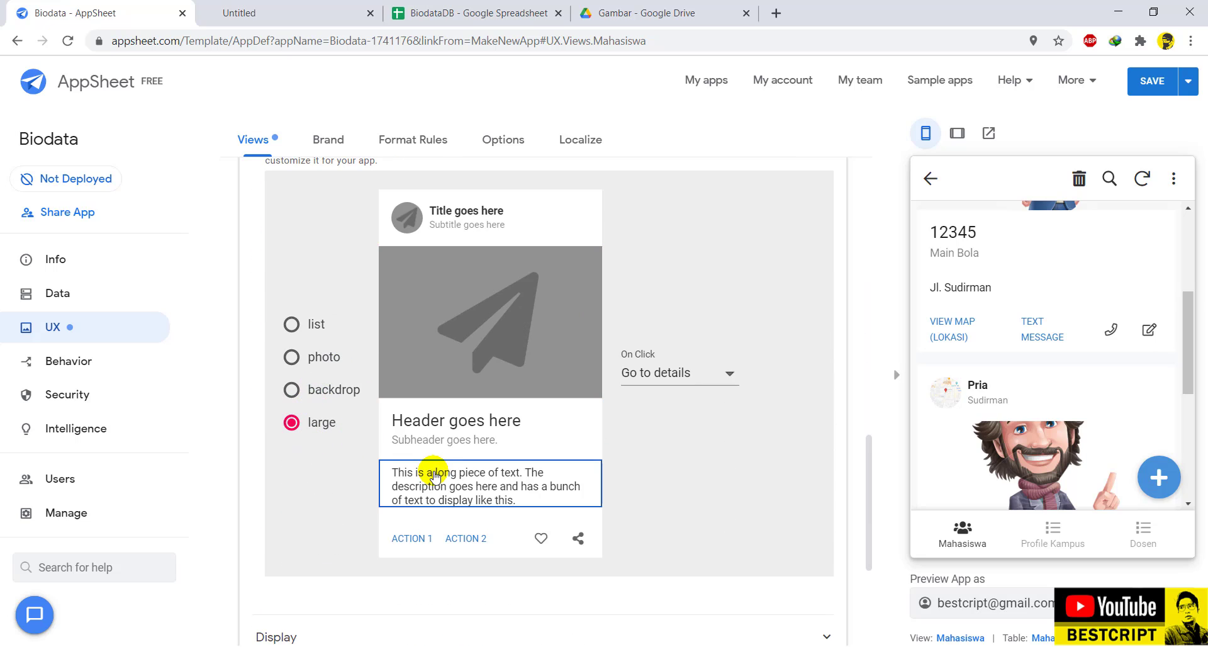
{"action": "scroll", "coordinate": [428, 409], "scroll_direction": "down", "scroll_amount": 4}
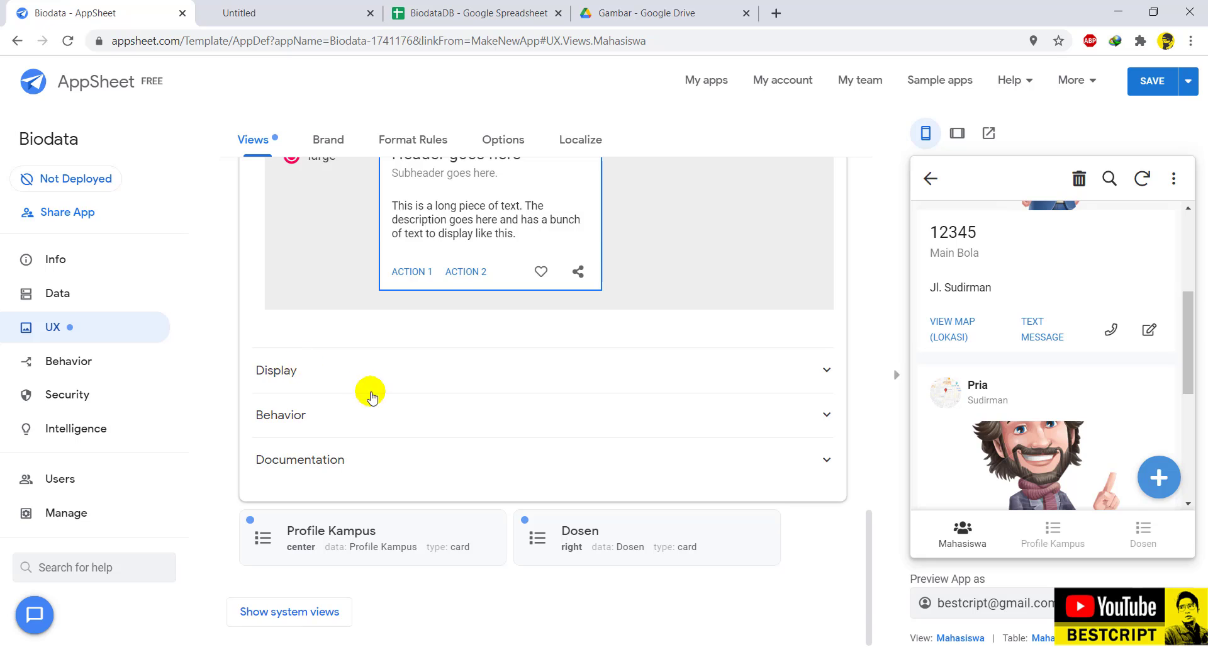
{"action": "scroll", "coordinate": [368, 390], "scroll_direction": "up", "scroll_amount": 15}
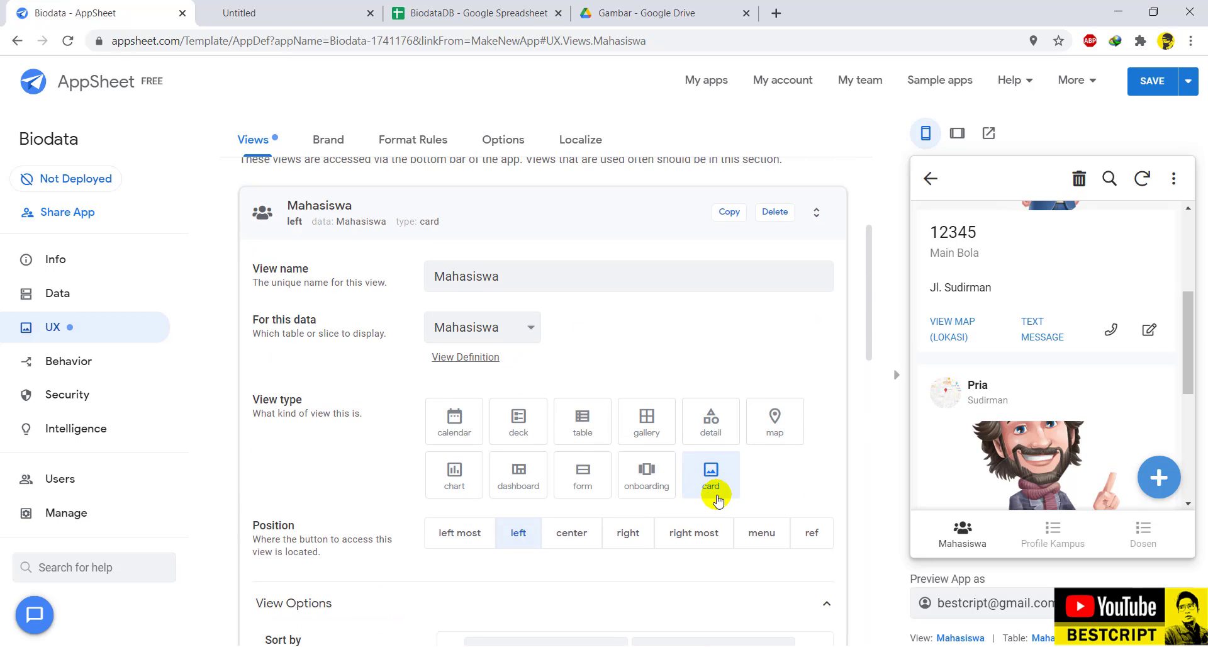
{"action": "scroll", "coordinate": [710, 554], "scroll_direction": "down", "scroll_amount": 10}
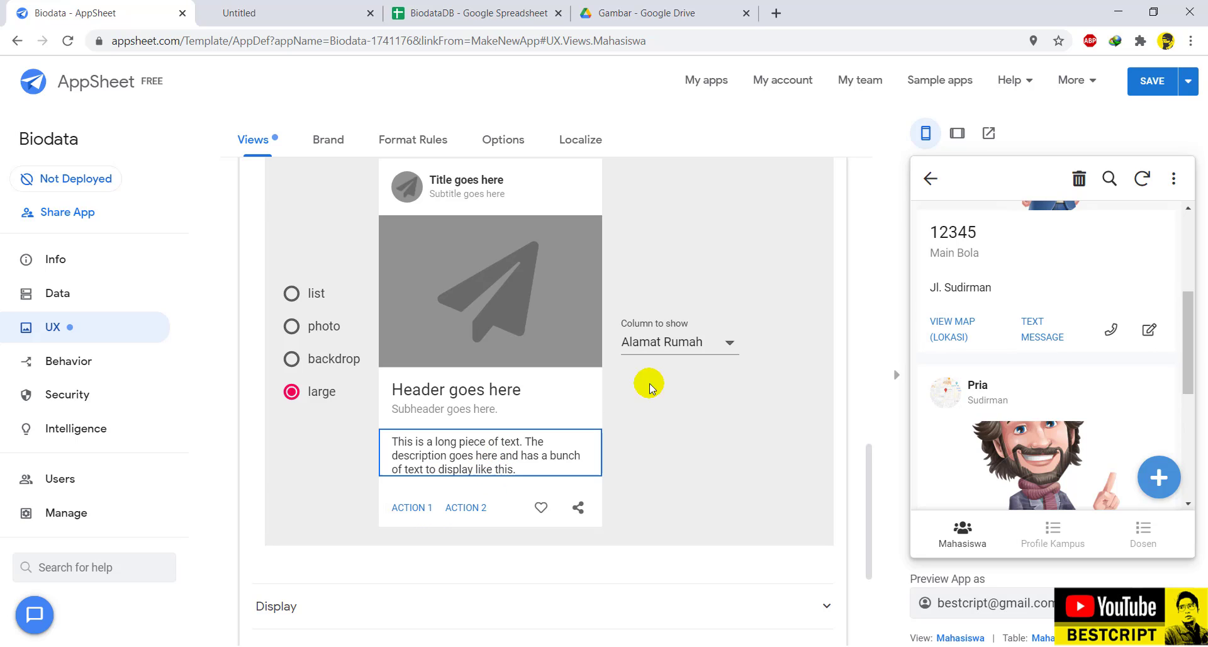
{"action": "left_click", "coordinate": [668, 348]}
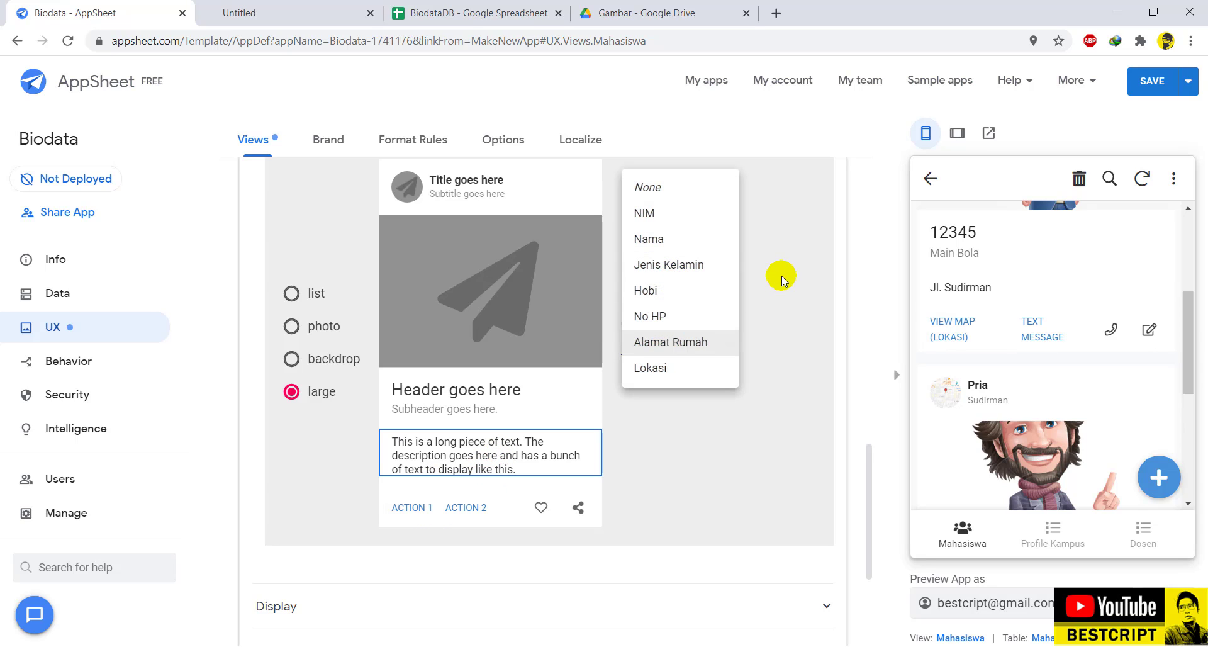
{"action": "left_click", "coordinate": [781, 336]}
{"action": "scroll", "coordinate": [780, 335], "scroll_direction": "up", "scroll_amount": 10}
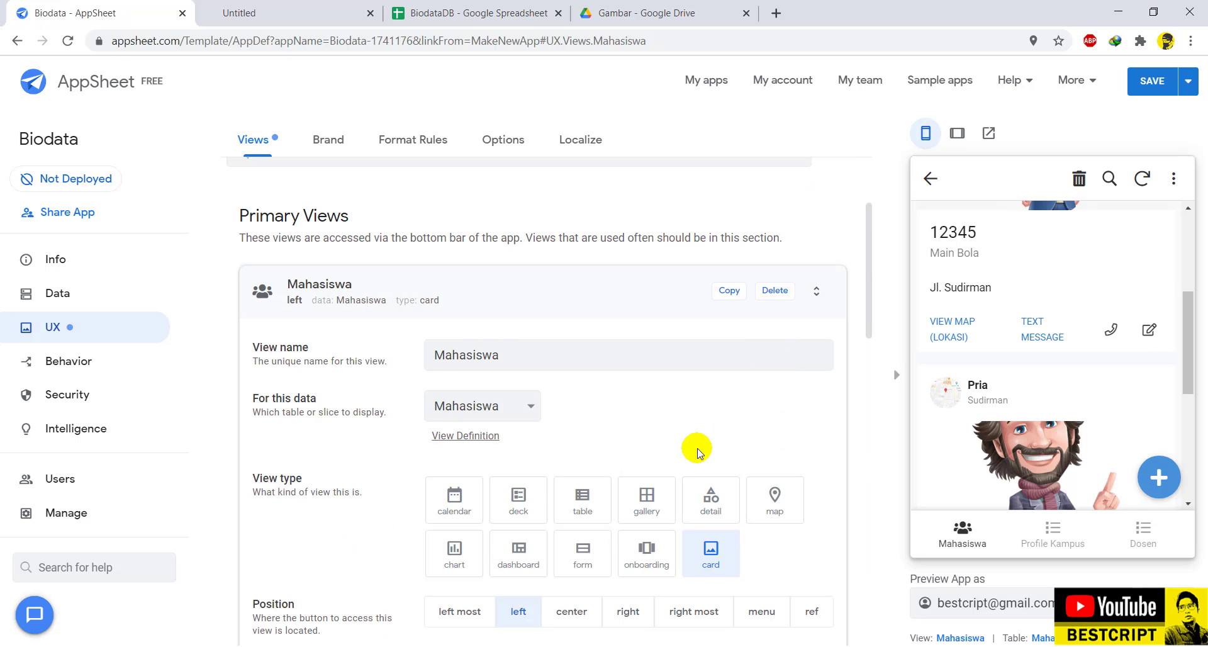
Try the detail view type for Mahasiswa and browse to the next student record in the app preview.
{"action": "scroll", "coordinate": [621, 490], "scroll_direction": "down", "scroll_amount": 4}
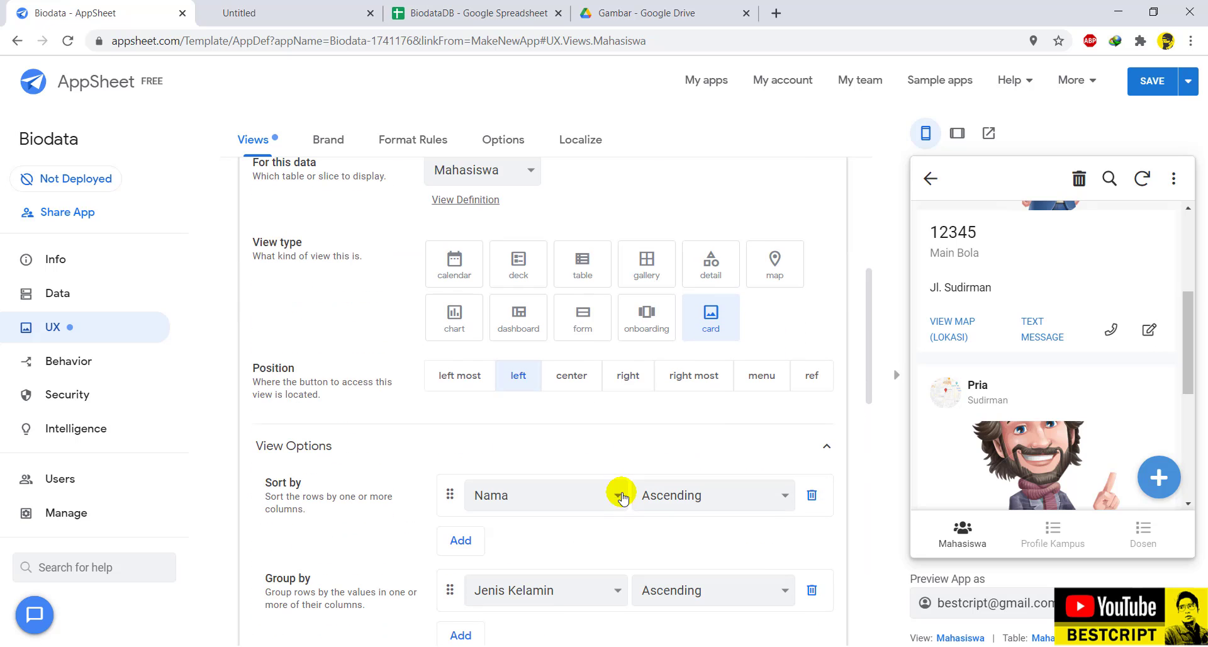
{"action": "left_click", "coordinate": [706, 261]}
{"action": "scroll", "coordinate": [1102, 352], "scroll_direction": "down", "scroll_amount": 5}
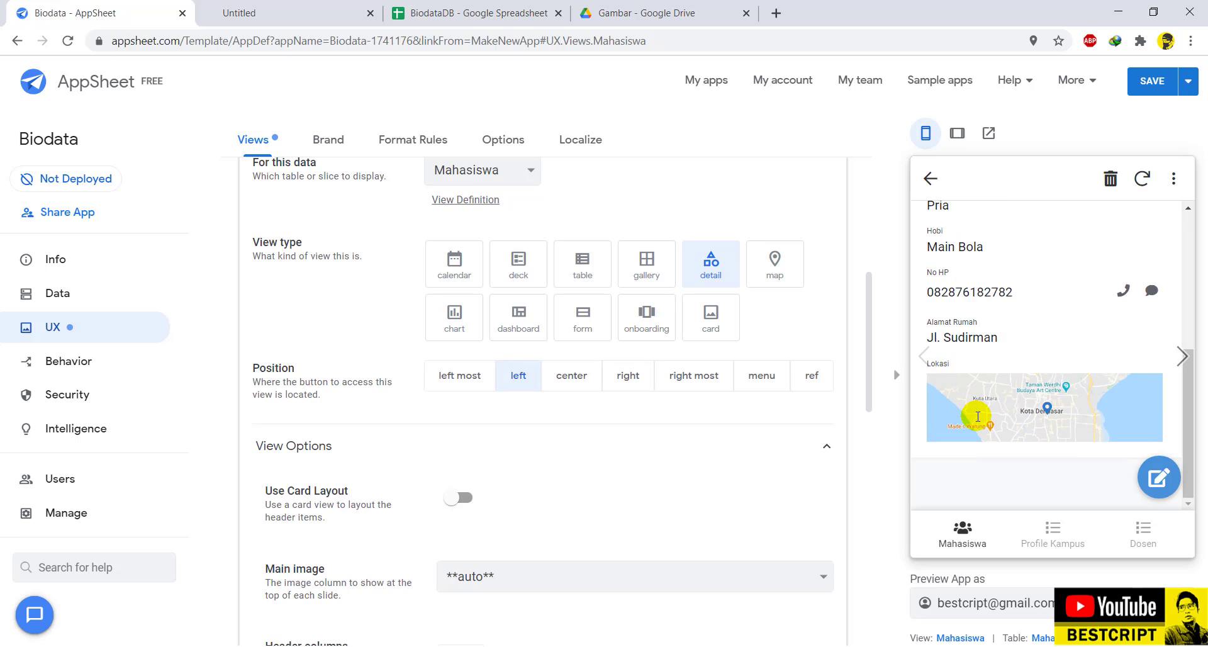
{"action": "scroll", "coordinate": [1147, 351], "scroll_direction": "up", "scroll_amount": 5}
{"action": "scroll", "coordinate": [1177, 354], "scroll_direction": "down", "scroll_amount": 1}
{"action": "left_click", "coordinate": [1180, 352]}
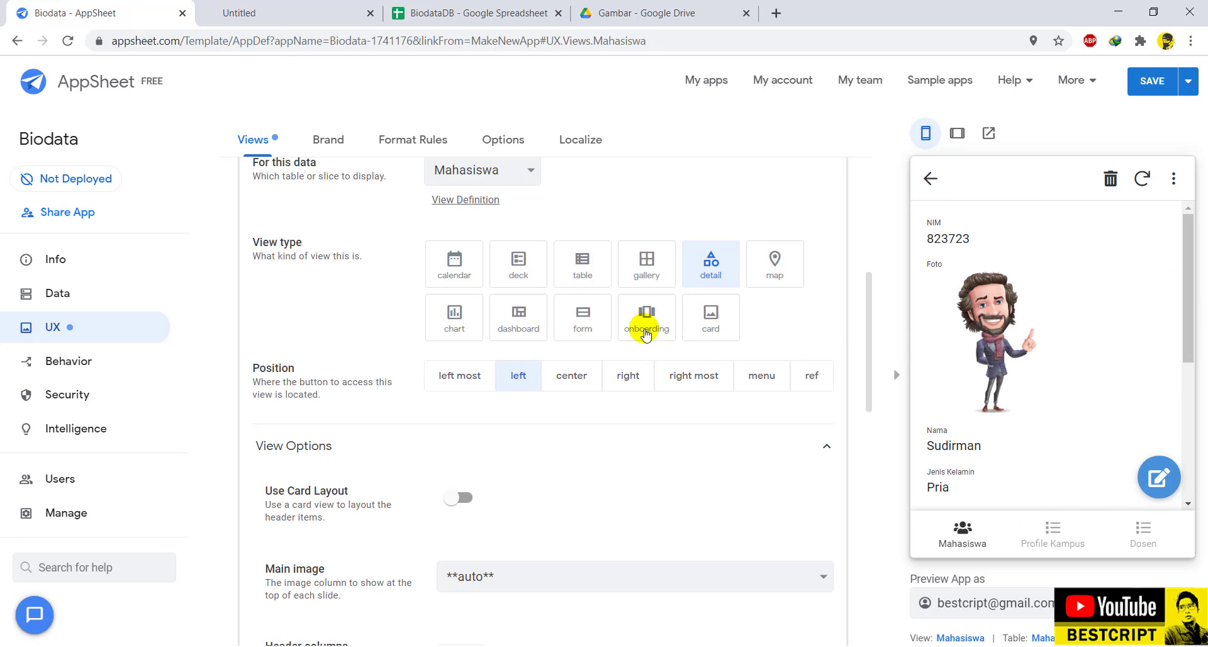
Change the Mahasiswa view type to deck and go through its view options.
{"action": "left_click", "coordinate": [555, 272]}
{"action": "left_click", "coordinate": [529, 269]}
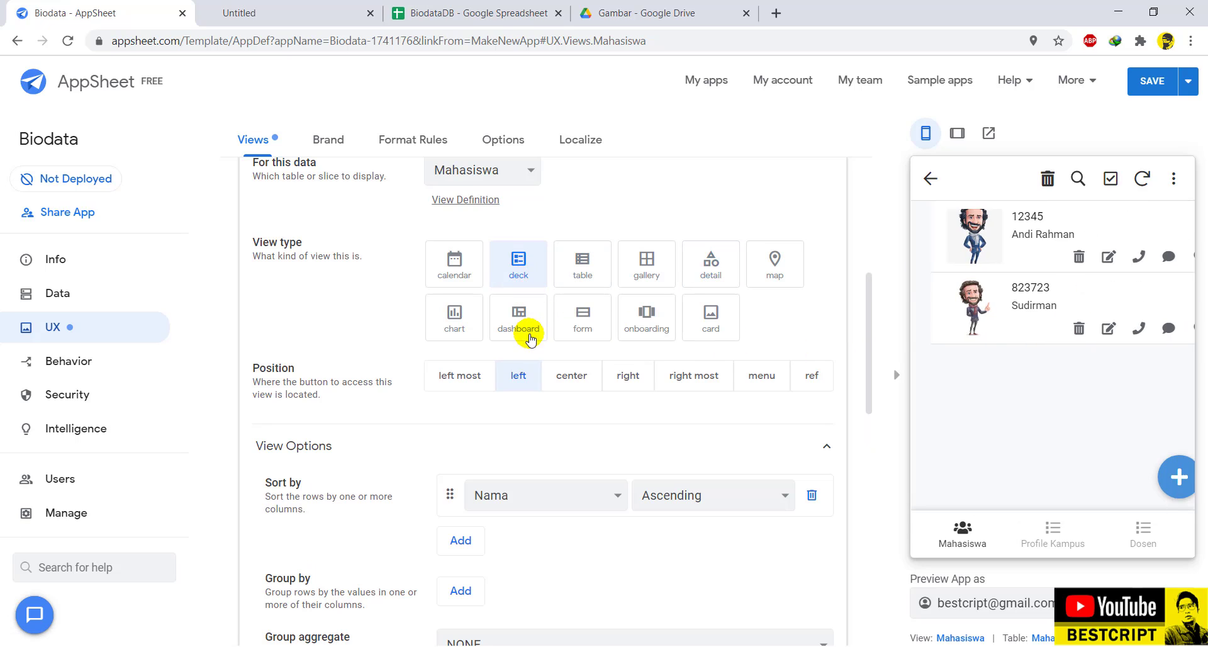
{"action": "scroll", "coordinate": [527, 412], "scroll_direction": "down", "scroll_amount": 6}
{"action": "scroll", "coordinate": [529, 416], "scroll_direction": "down", "scroll_amount": 6}
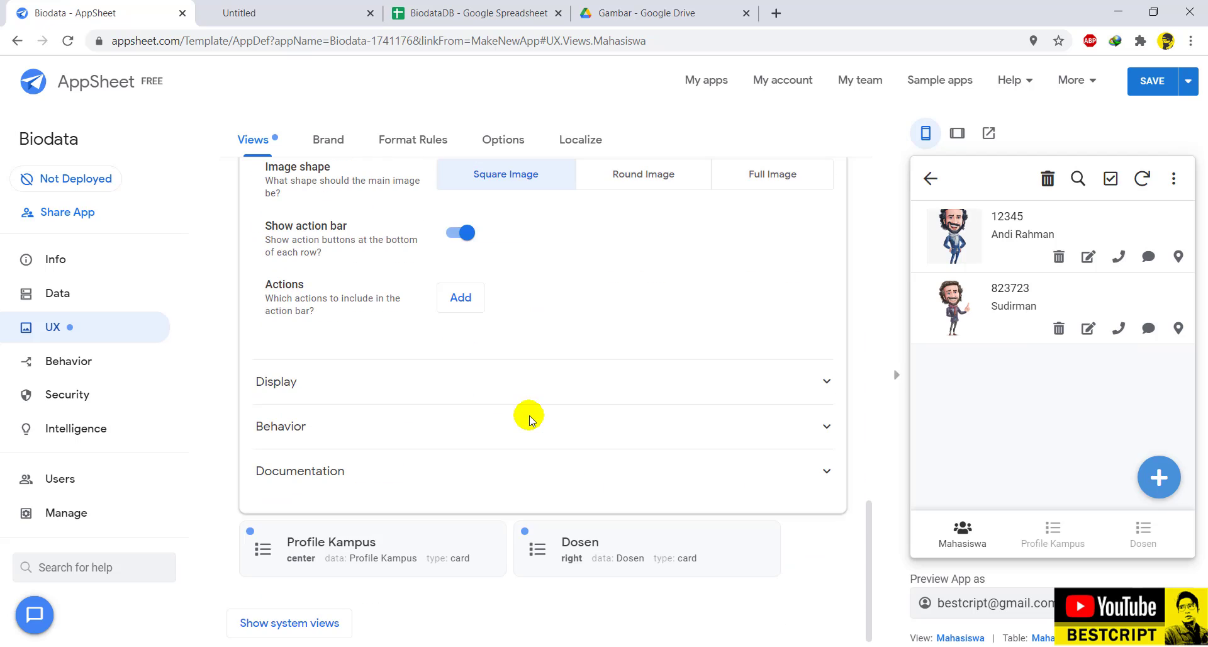
Examine the Mahasiswa view's Display settings and open the Show if expression editor, closing it without a formula.
{"action": "left_click", "coordinate": [262, 377]}
{"action": "scroll", "coordinate": [515, 400], "scroll_direction": "down", "scroll_amount": 1}
{"action": "scroll", "coordinate": [511, 353], "scroll_direction": "down", "scroll_amount": 5}
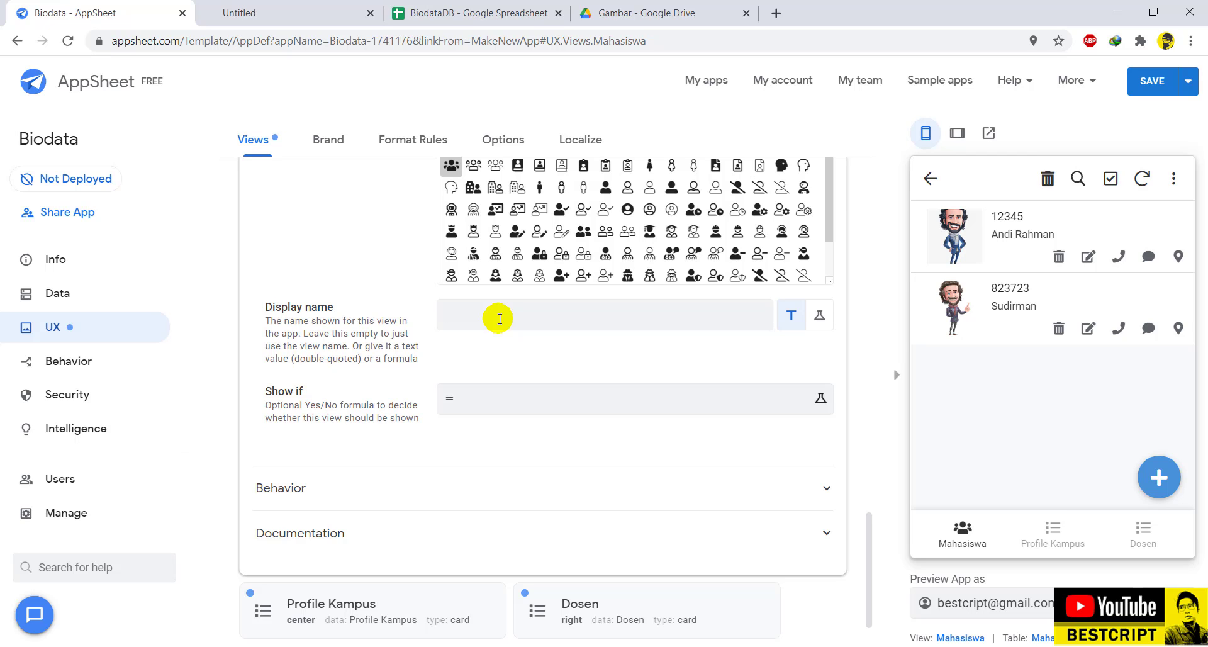
{"action": "left_click", "coordinate": [465, 404]}
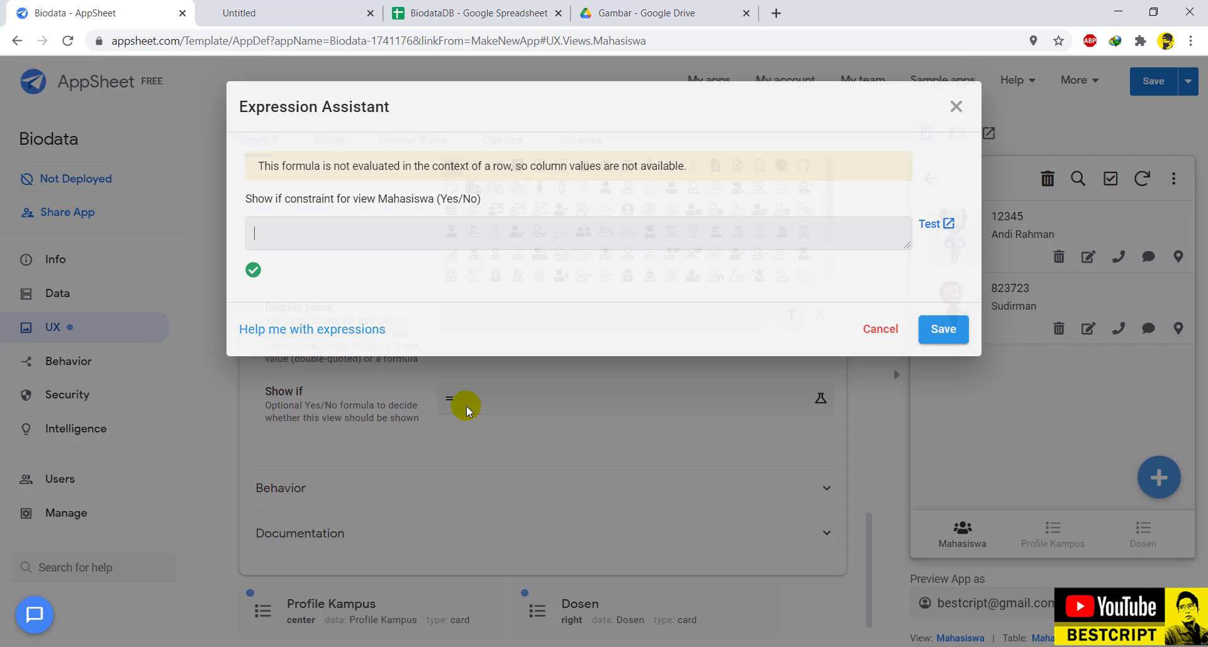
{"action": "left_click", "coordinate": [957, 107]}
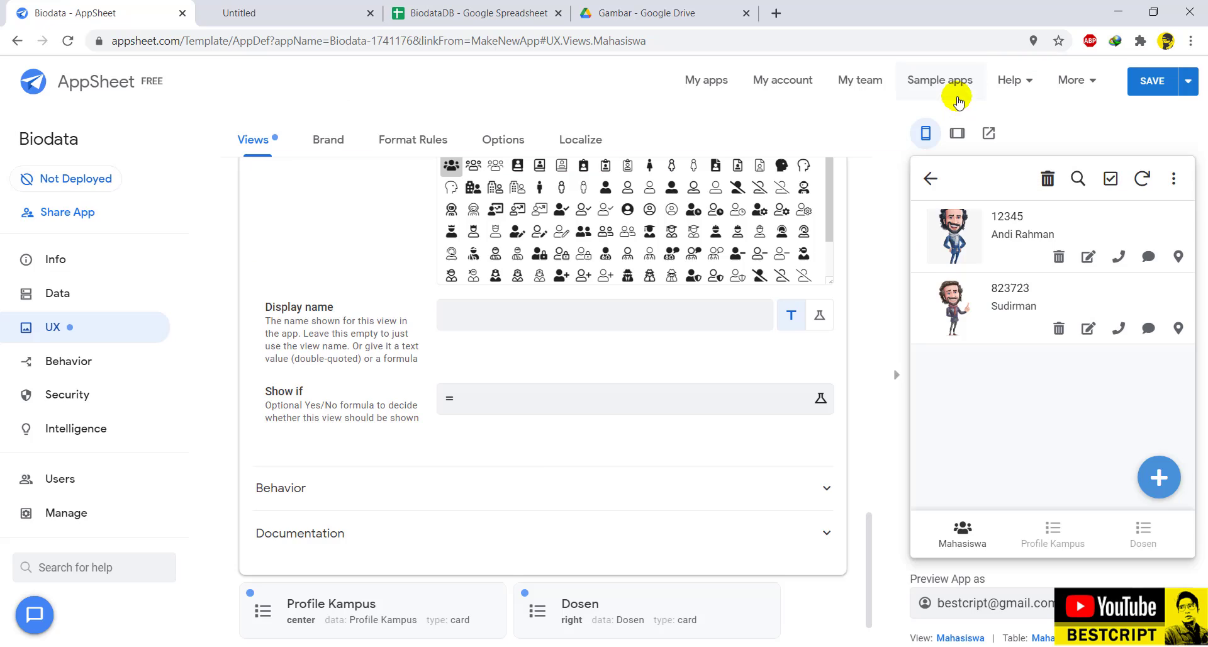
Look over the Mahasiswa view's Behavior and Documentation settings and collapse the view's configuration.
{"action": "left_click", "coordinate": [464, 493]}
{"action": "scroll", "coordinate": [497, 476], "scroll_direction": "down", "scroll_amount": 4}
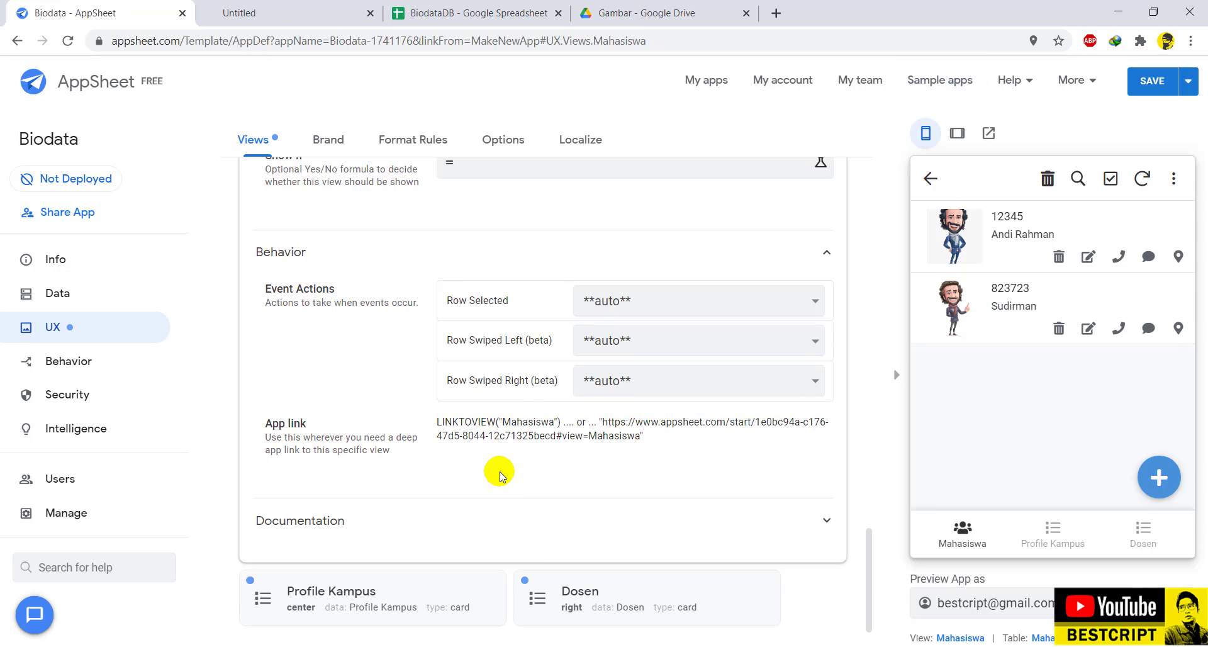
{"action": "left_click", "coordinate": [314, 523]}
{"action": "scroll", "coordinate": [404, 486], "scroll_direction": "down", "scroll_amount": 3}
{"action": "scroll", "coordinate": [406, 488], "scroll_direction": "up", "scroll_amount": 10}
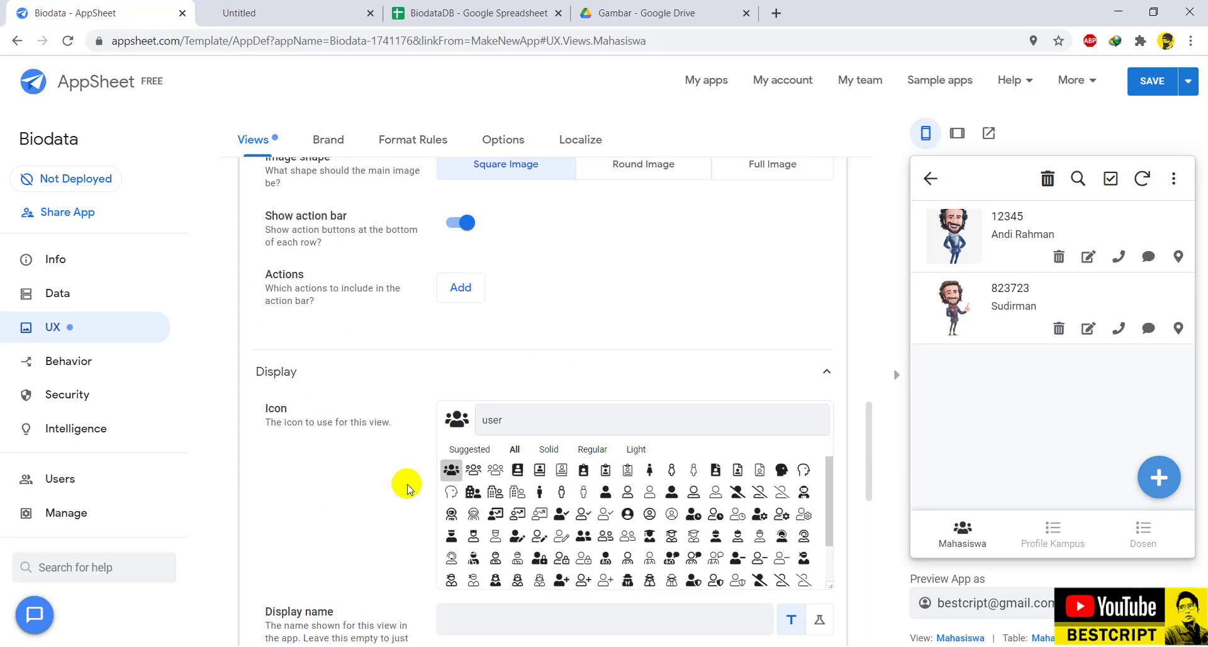
{"action": "scroll", "coordinate": [408, 485], "scroll_direction": "up", "scroll_amount": 15}
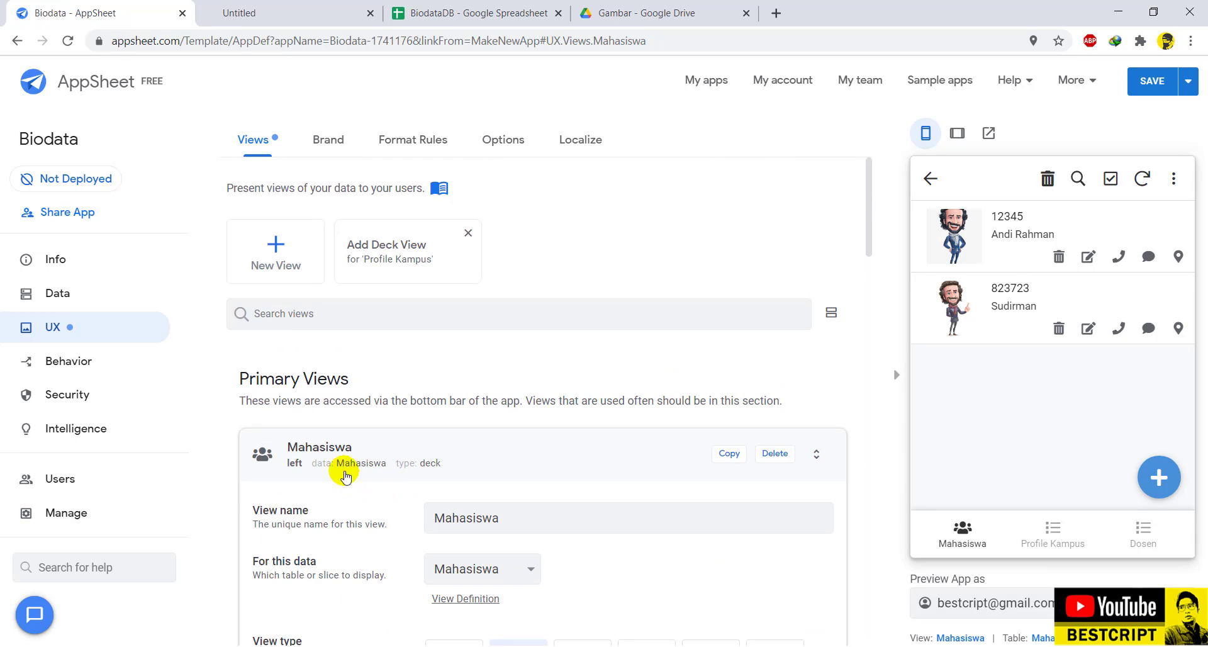
{"action": "left_click", "coordinate": [343, 444]}
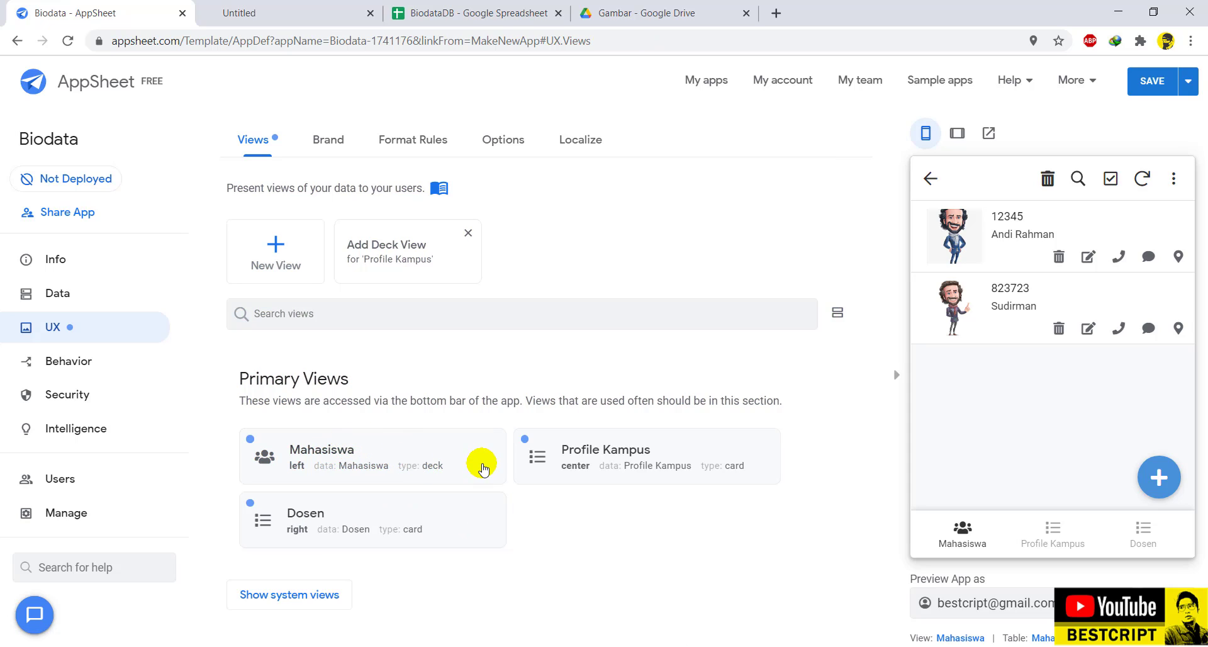
Look at the Profile Kampus view's configuration and collapse it to return to the list of views.
{"action": "left_click", "coordinate": [630, 446]}
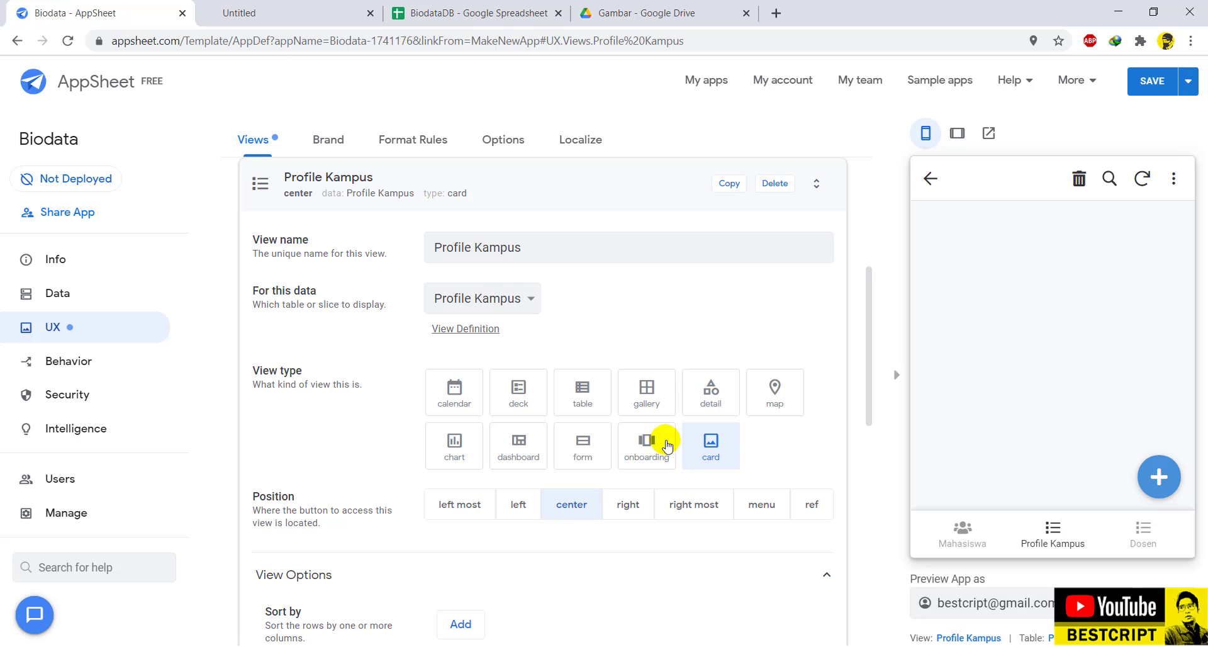
{"action": "scroll", "coordinate": [667, 445], "scroll_direction": "up", "scroll_amount": 3}
{"action": "left_click", "coordinate": [459, 353]}
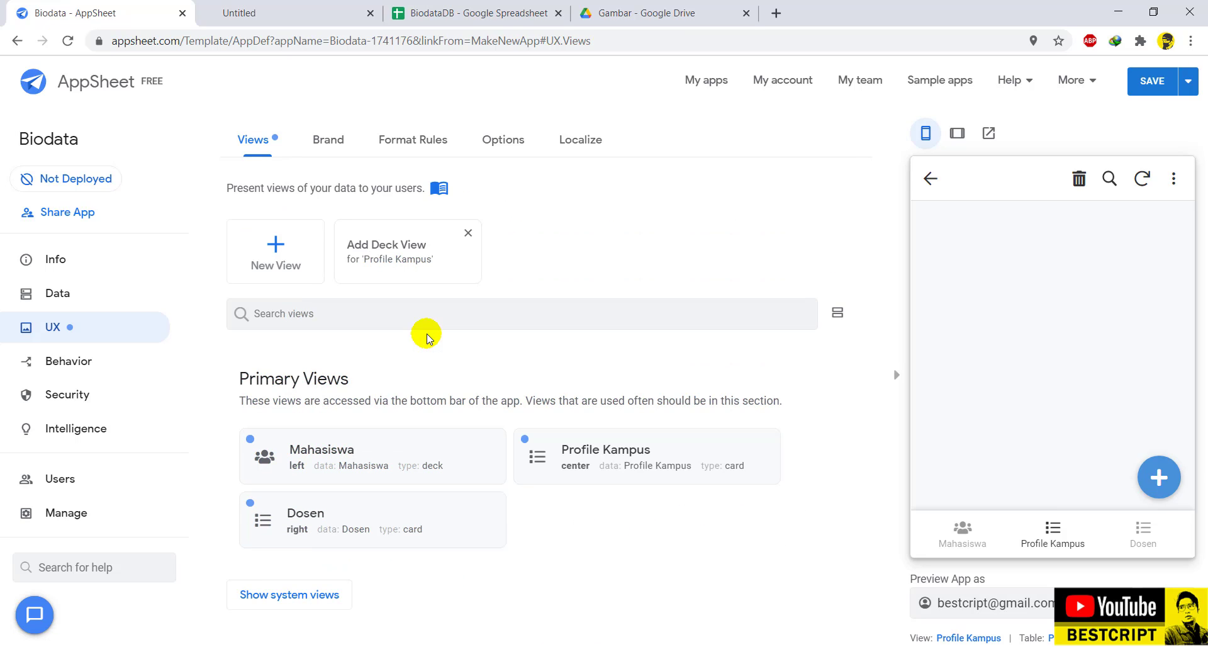
Set the app's brand to the dark theme with red as the primary color and check the Mahasiswa view in the preview.
{"action": "left_click", "coordinate": [328, 141]}
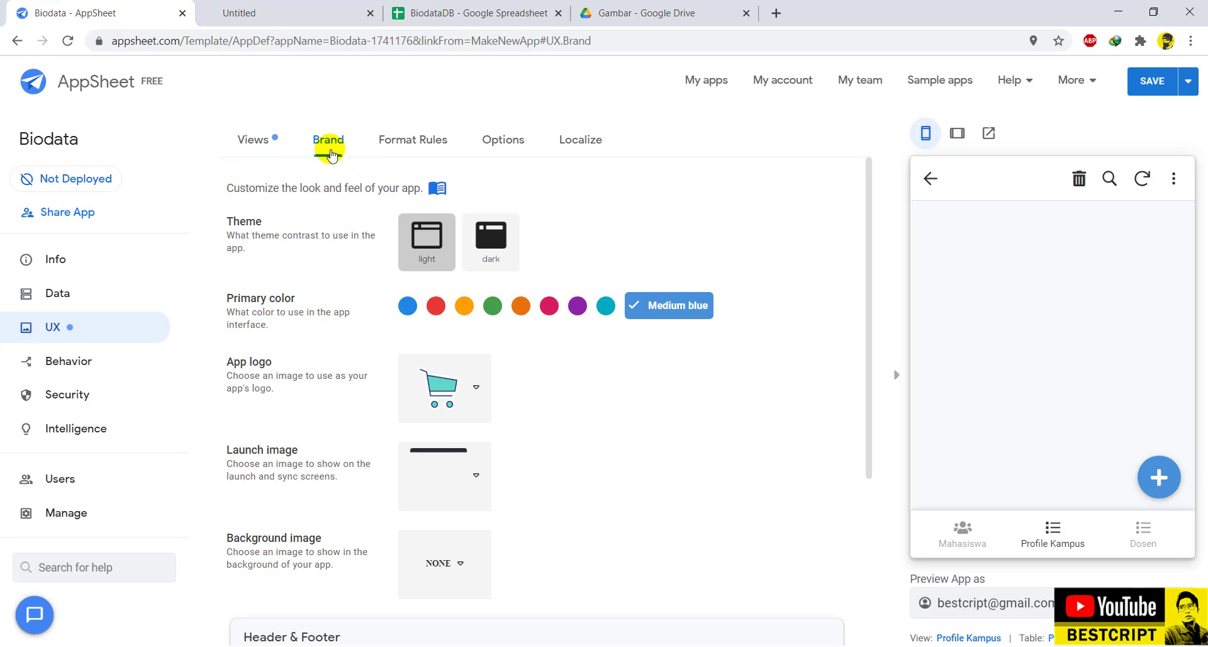
{"action": "left_click", "coordinate": [437, 311]}
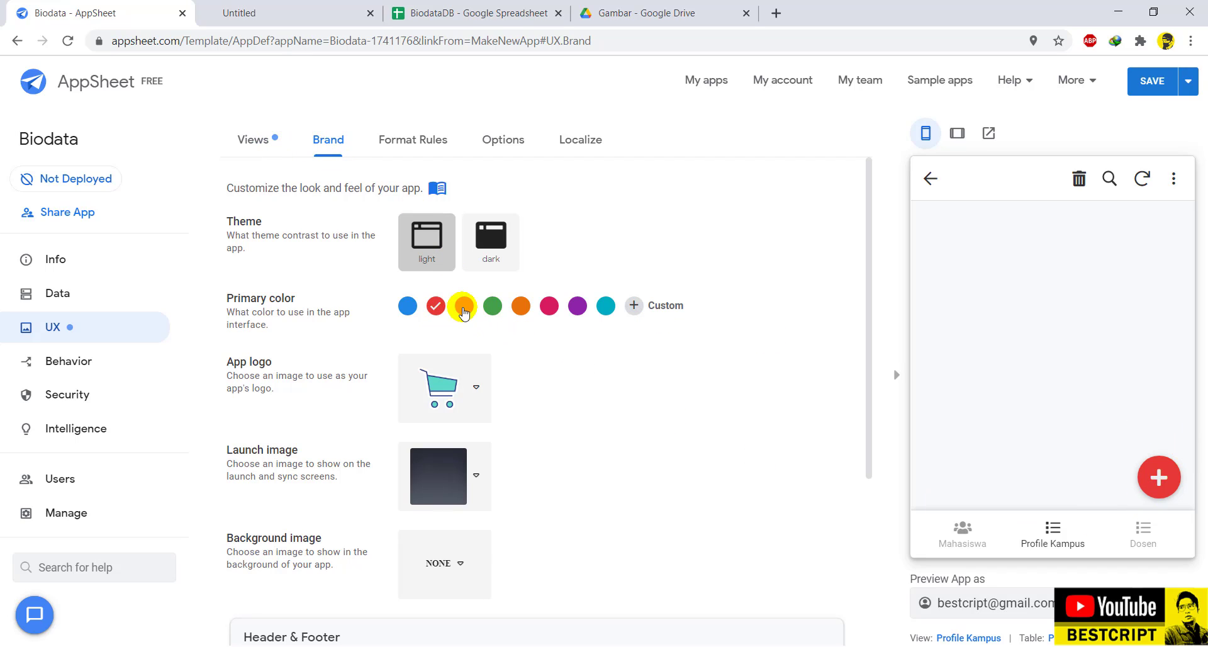
{"action": "left_click", "coordinate": [497, 244]}
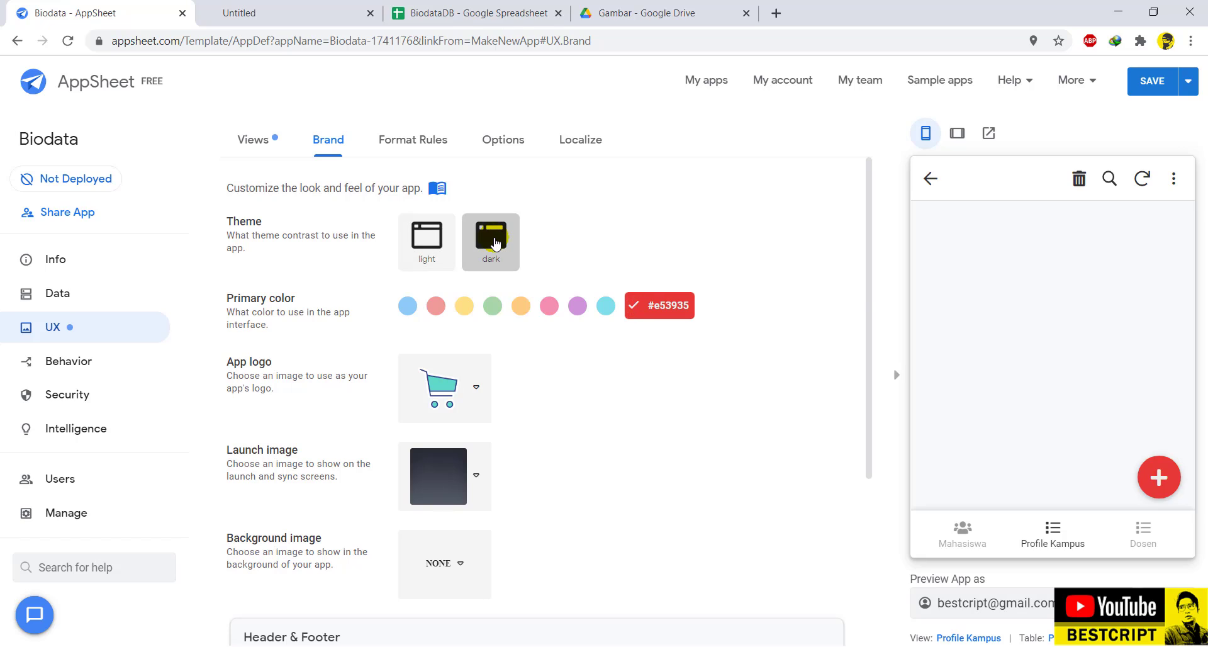
{"action": "left_click", "coordinate": [975, 551]}
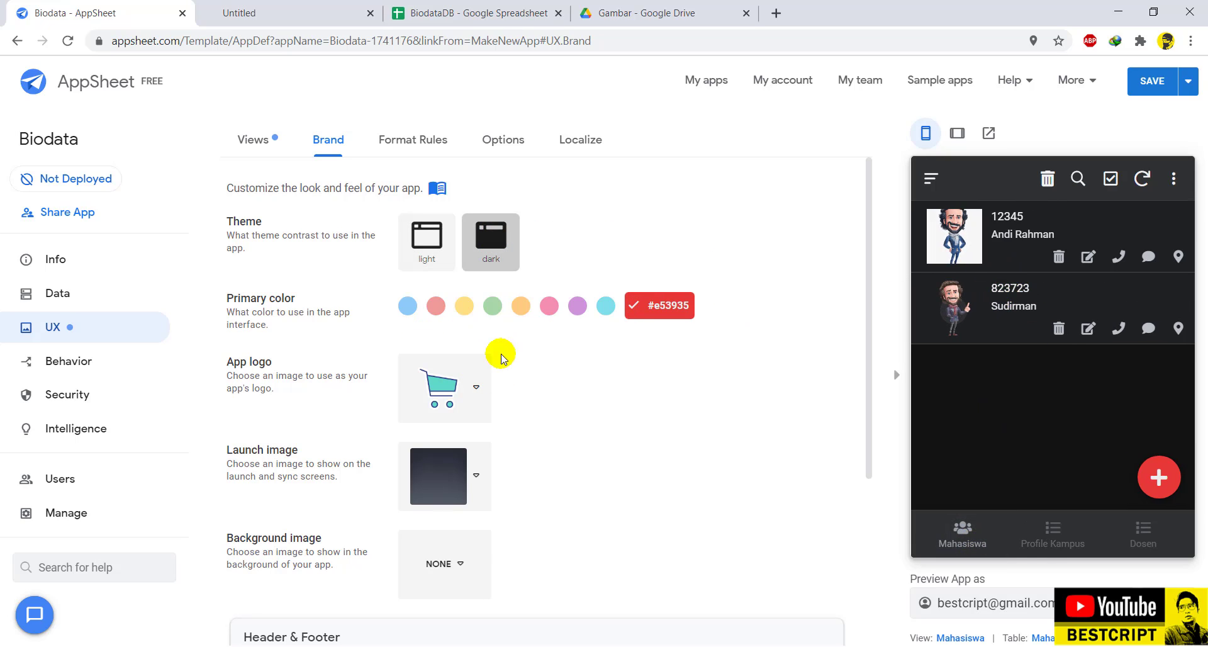
{"action": "left_click", "coordinate": [266, 148]}
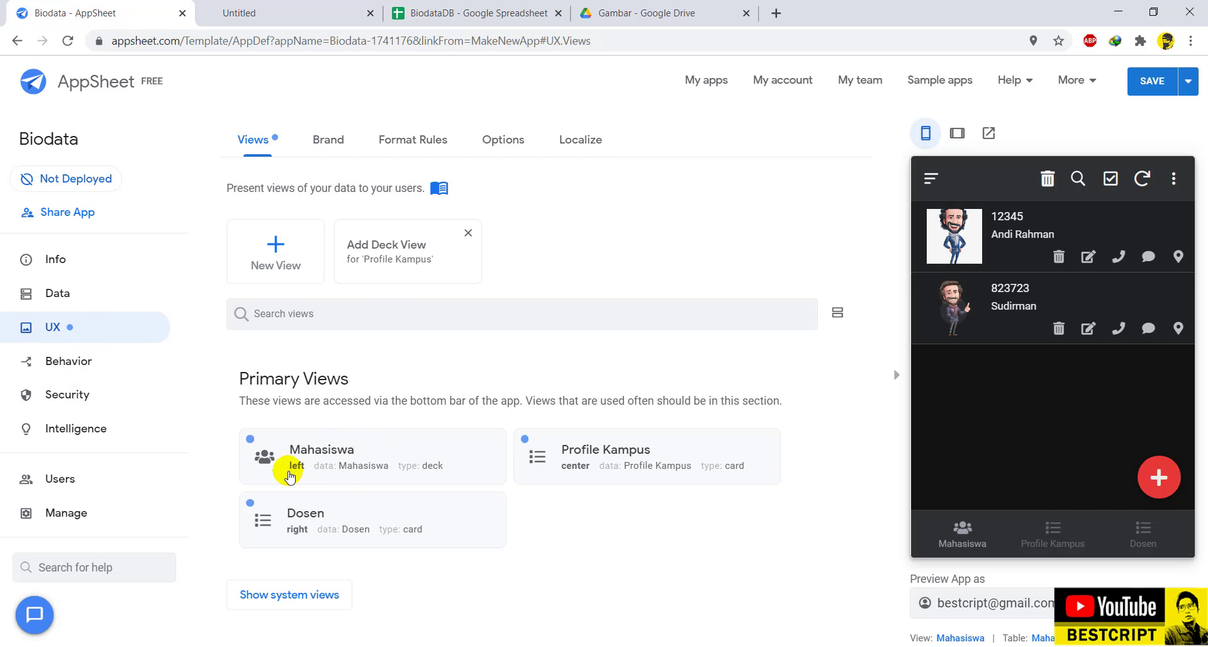
Switch the app logo in the brand settings from the built-in icons to a custom image.
{"action": "left_click", "coordinate": [327, 137]}
{"action": "left_click", "coordinate": [476, 388]}
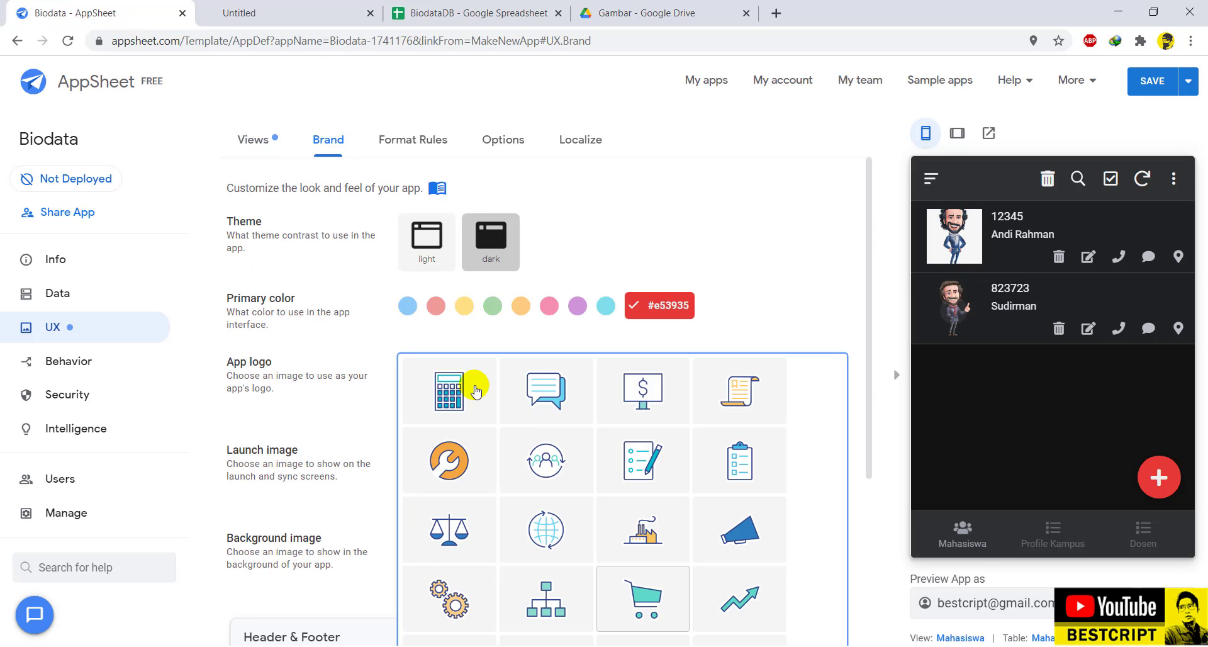
{"action": "scroll", "coordinate": [553, 458], "scroll_direction": "down", "scroll_amount": 4}
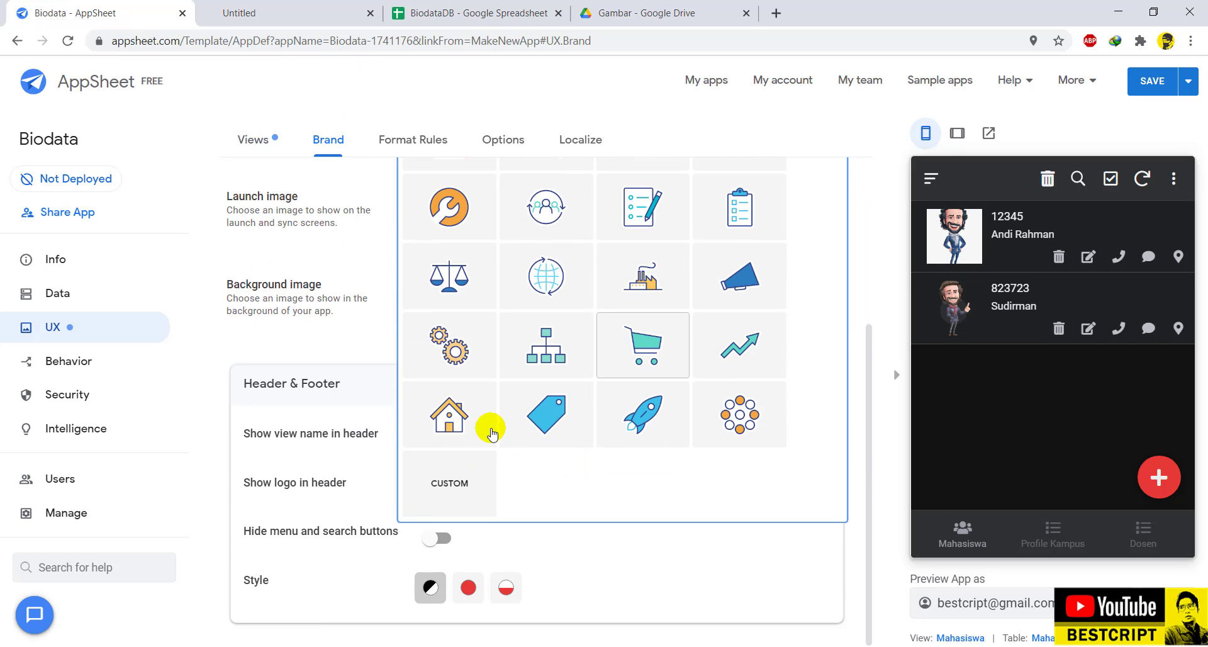
{"action": "left_click", "coordinate": [462, 483]}
{"action": "scroll", "coordinate": [545, 346], "scroll_direction": "up", "scroll_amount": 4}
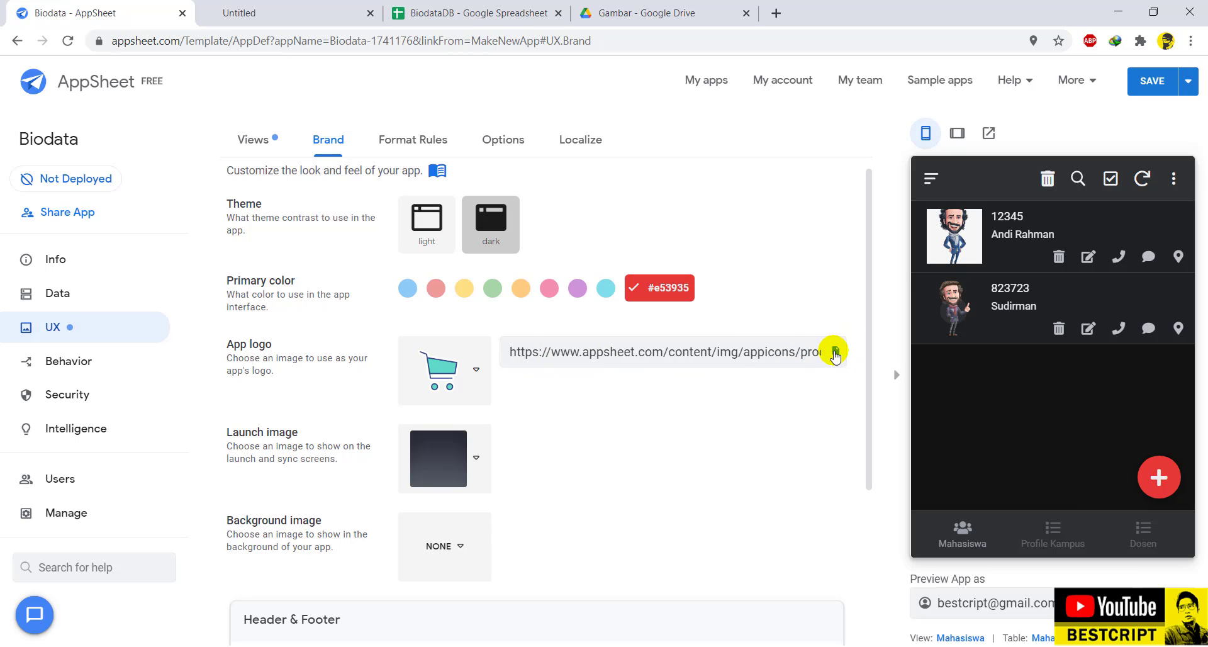
Use icon_dosen.png from the Gambar folder in My Drive as the app logo and check it in the preview's side menu.
{"action": "left_click_drag", "start_coordinate": [560, 354], "coordinate": [768, 354]}
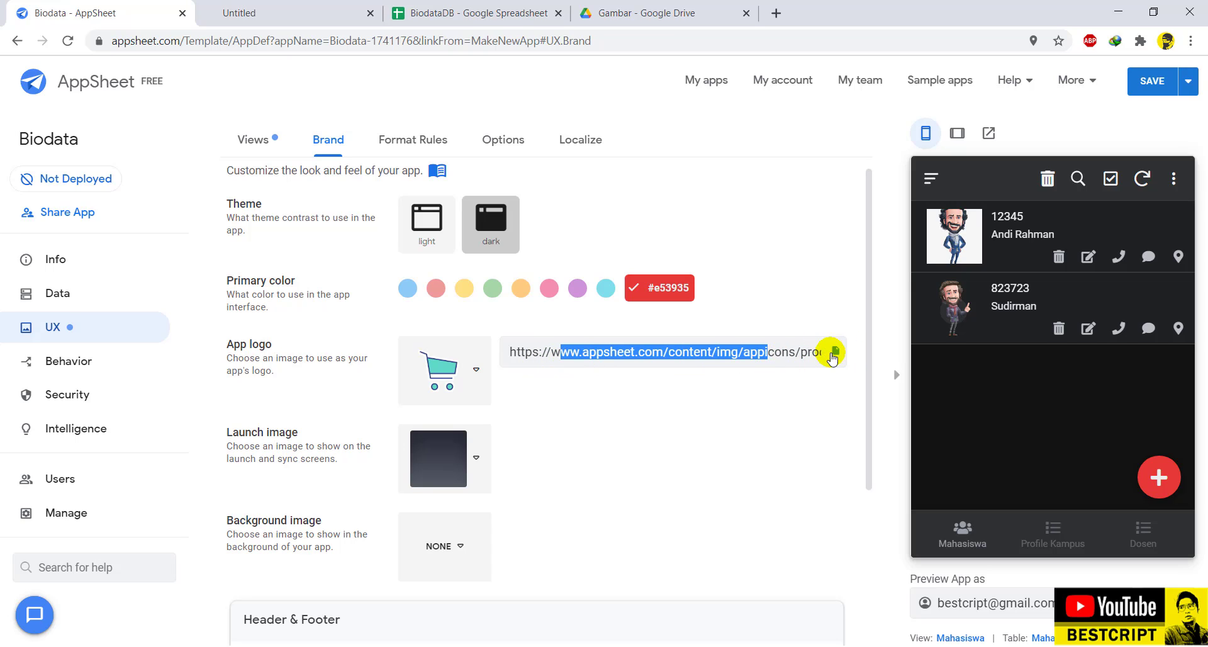
{"action": "left_click", "coordinate": [839, 350]}
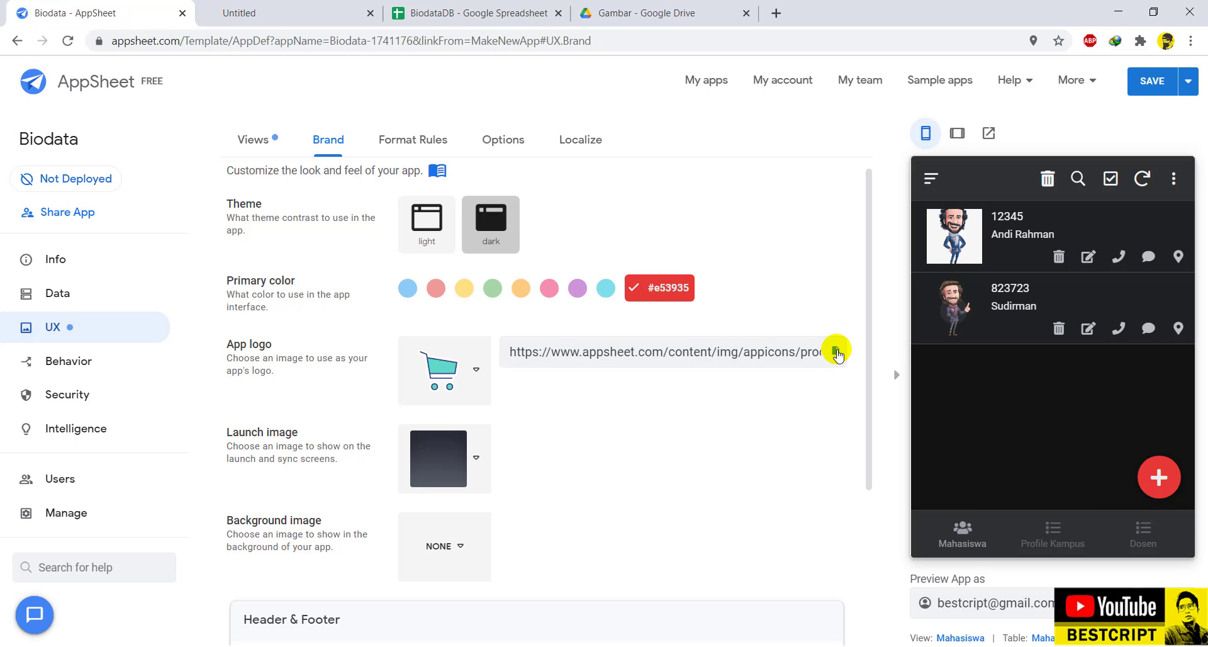
{"action": "left_click", "coordinate": [838, 352]}
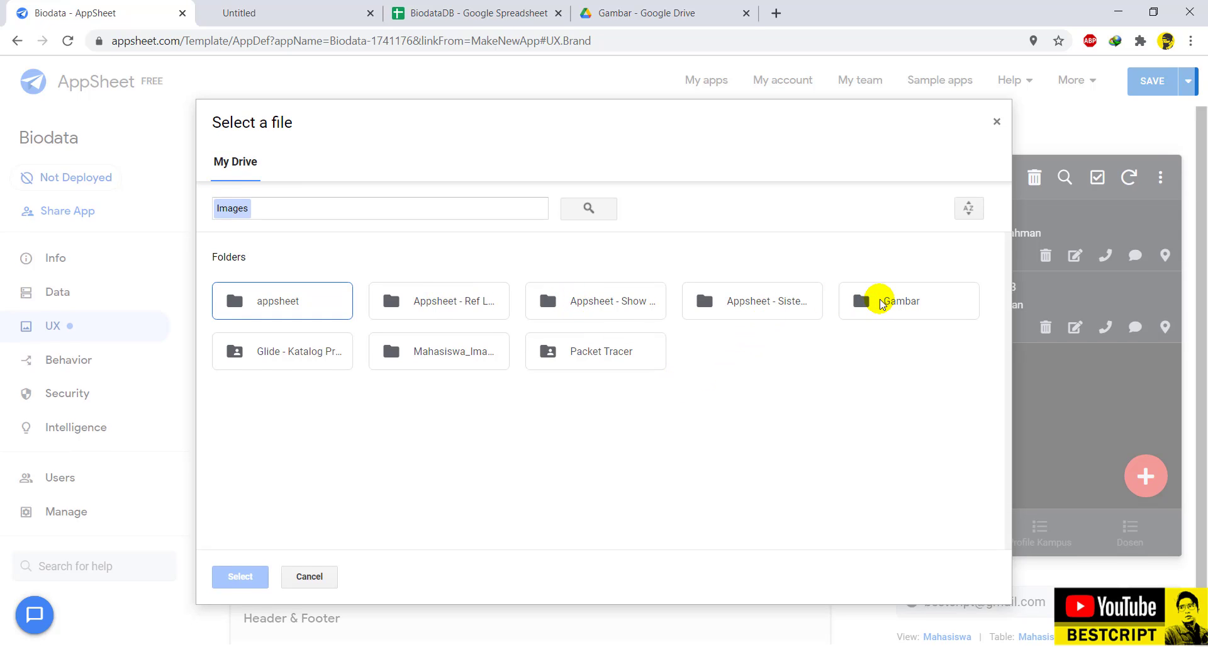
{"action": "double_click", "coordinate": [881, 302]}
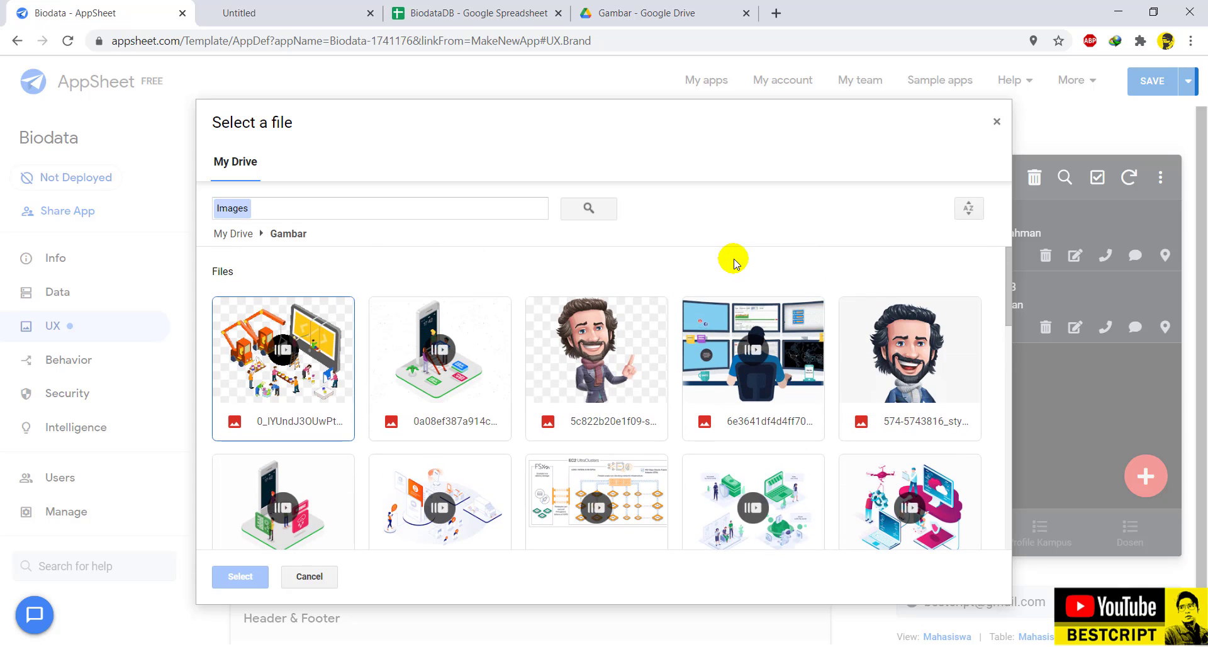
{"action": "scroll", "coordinate": [712, 337], "scroll_direction": "down", "scroll_amount": 9}
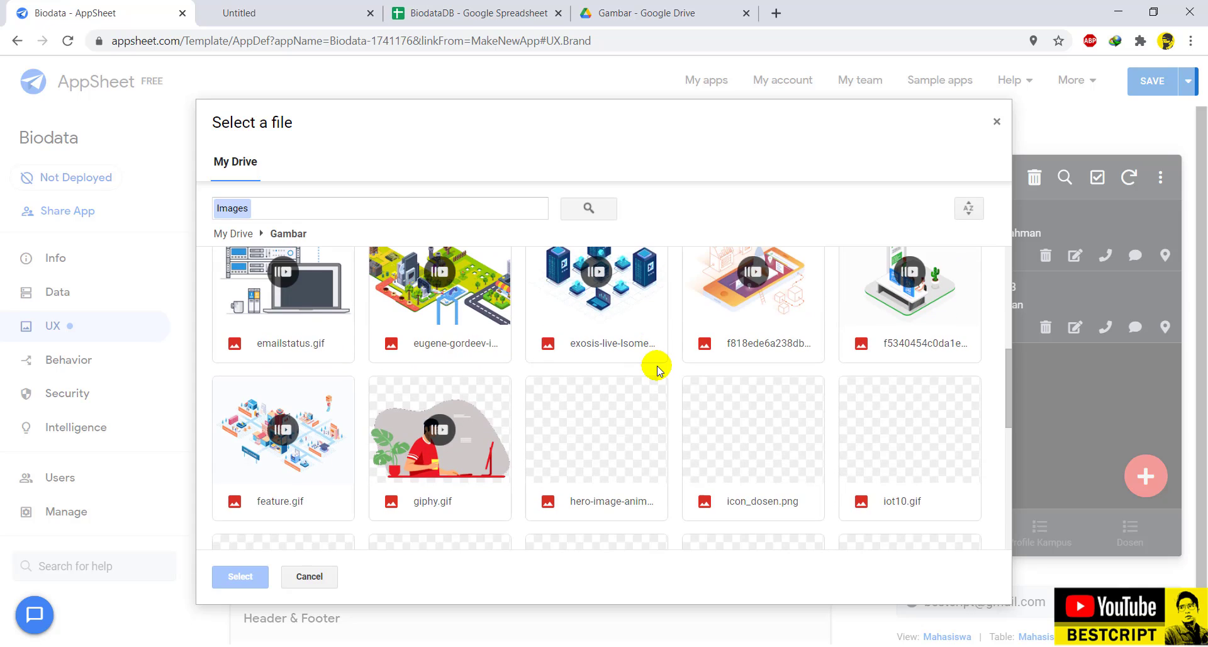
{"action": "scroll", "coordinate": [658, 368], "scroll_direction": "down", "scroll_amount": 3}
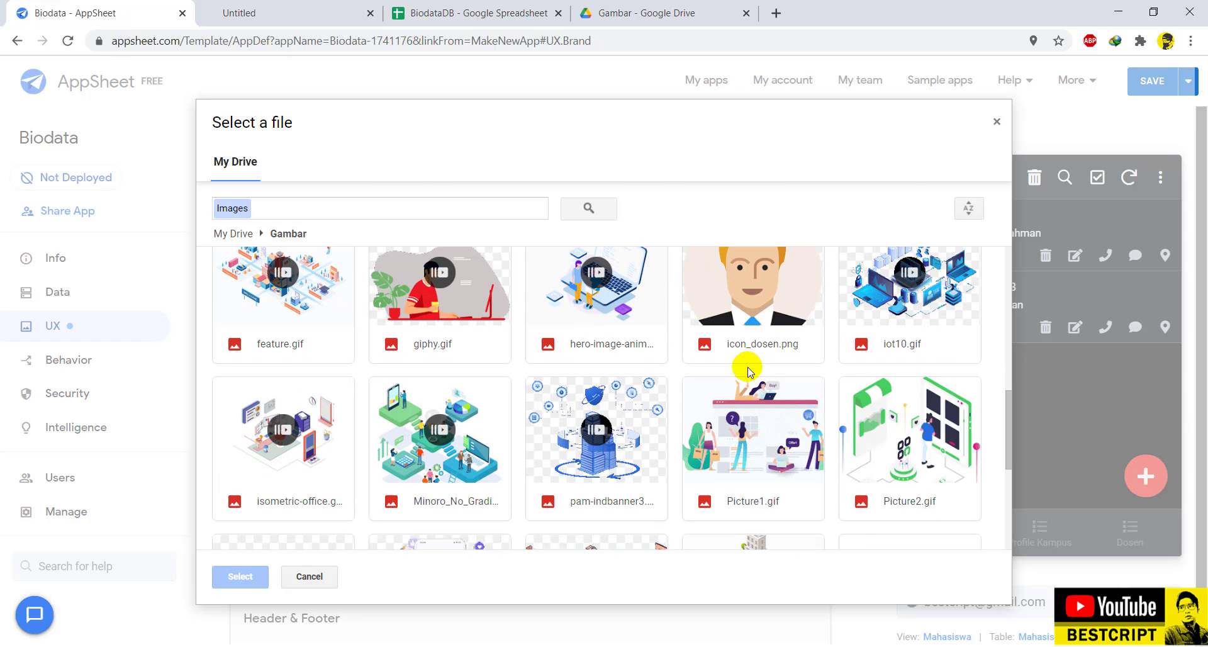
{"action": "double_click", "coordinate": [771, 296]}
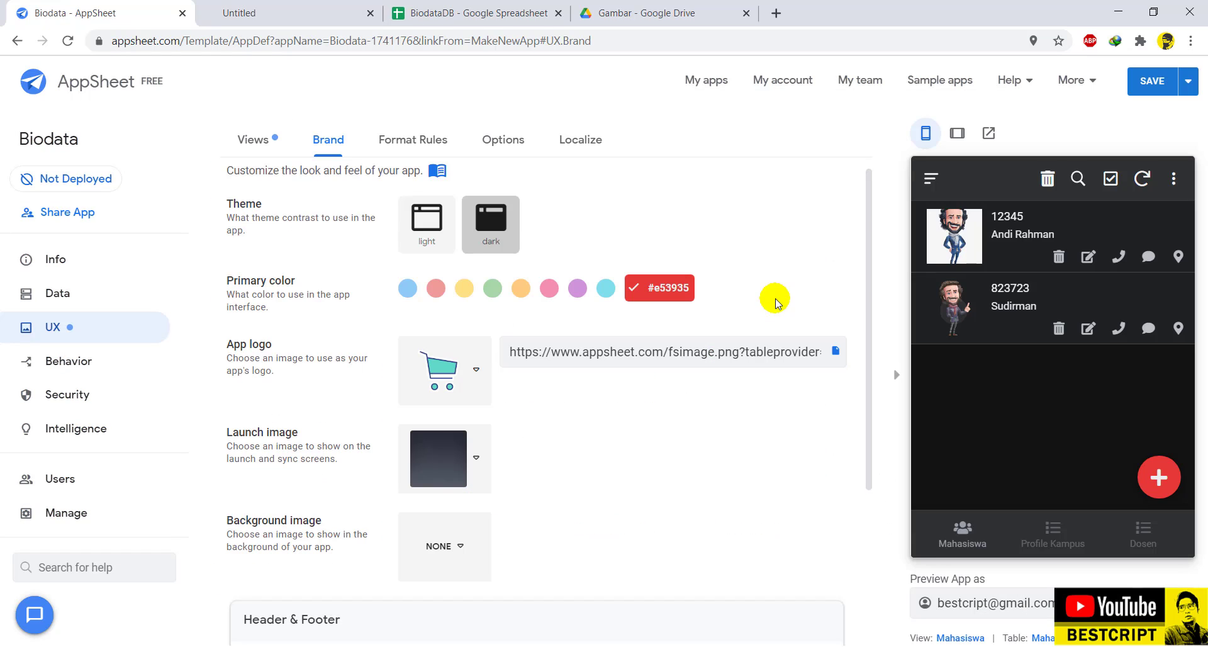
{"action": "left_click", "coordinate": [932, 178]}
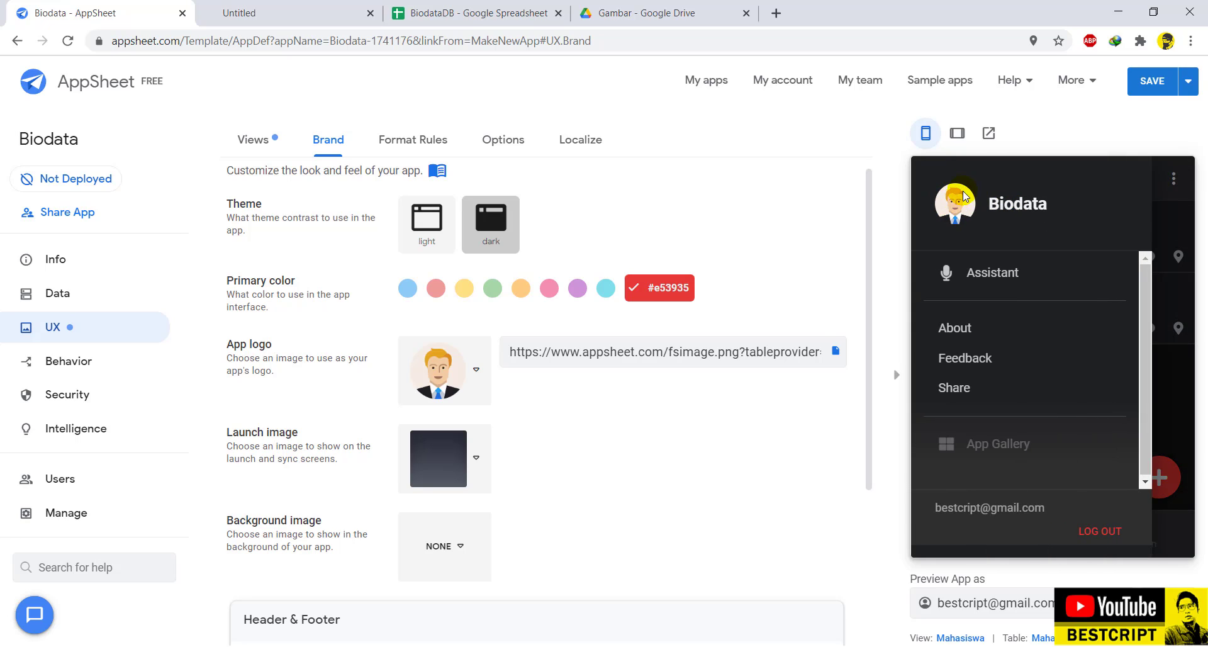
{"action": "left_click", "coordinate": [1168, 206]}
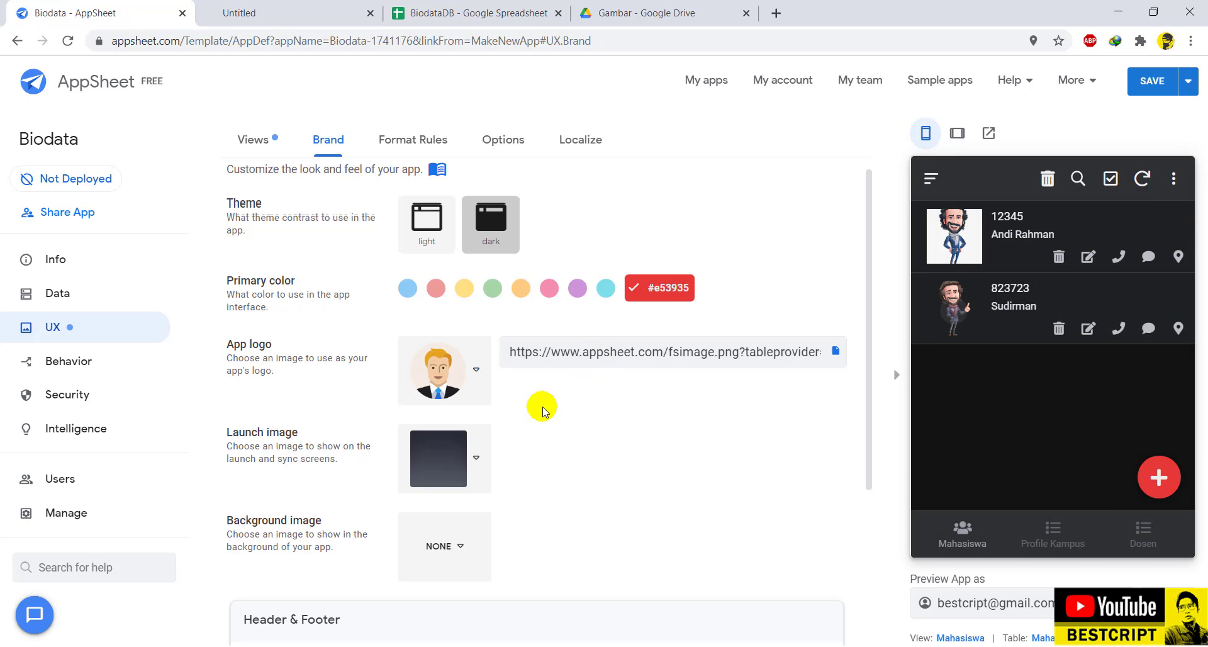
Set the app's background image to the black pattern and inspect a Mahasiswa record's details in the preview.
{"action": "scroll", "coordinate": [529, 384], "scroll_direction": "down", "scroll_amount": 3}
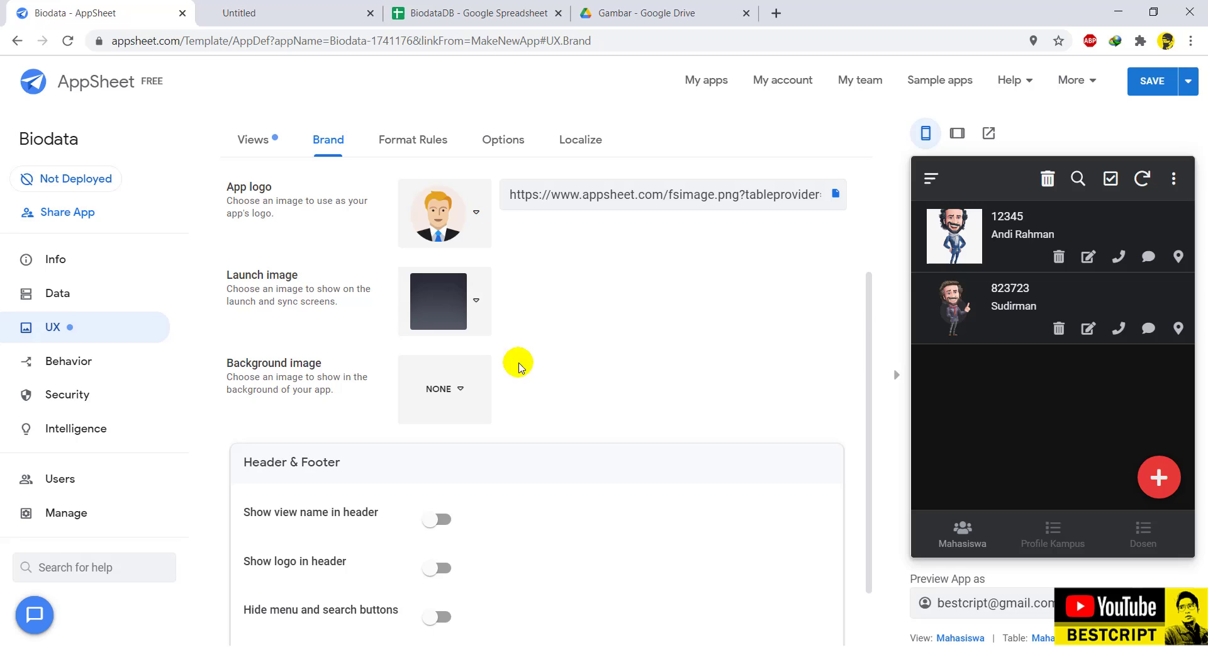
{"action": "left_click", "coordinate": [480, 296]}
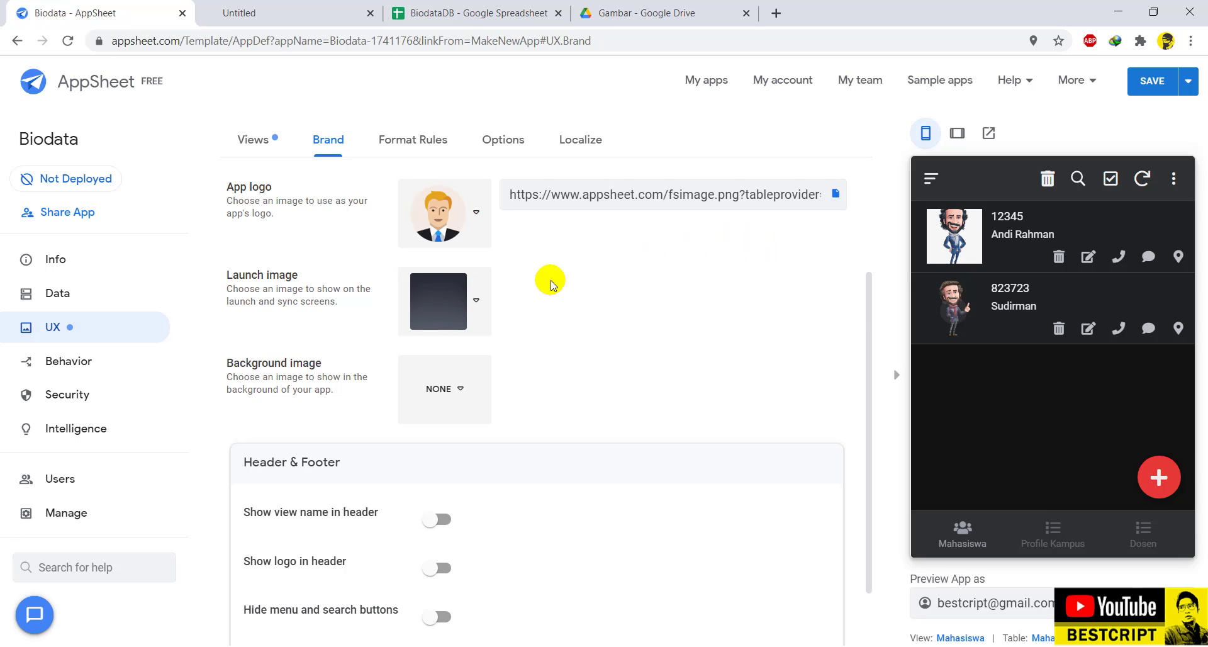
{"action": "left_click", "coordinate": [482, 389]}
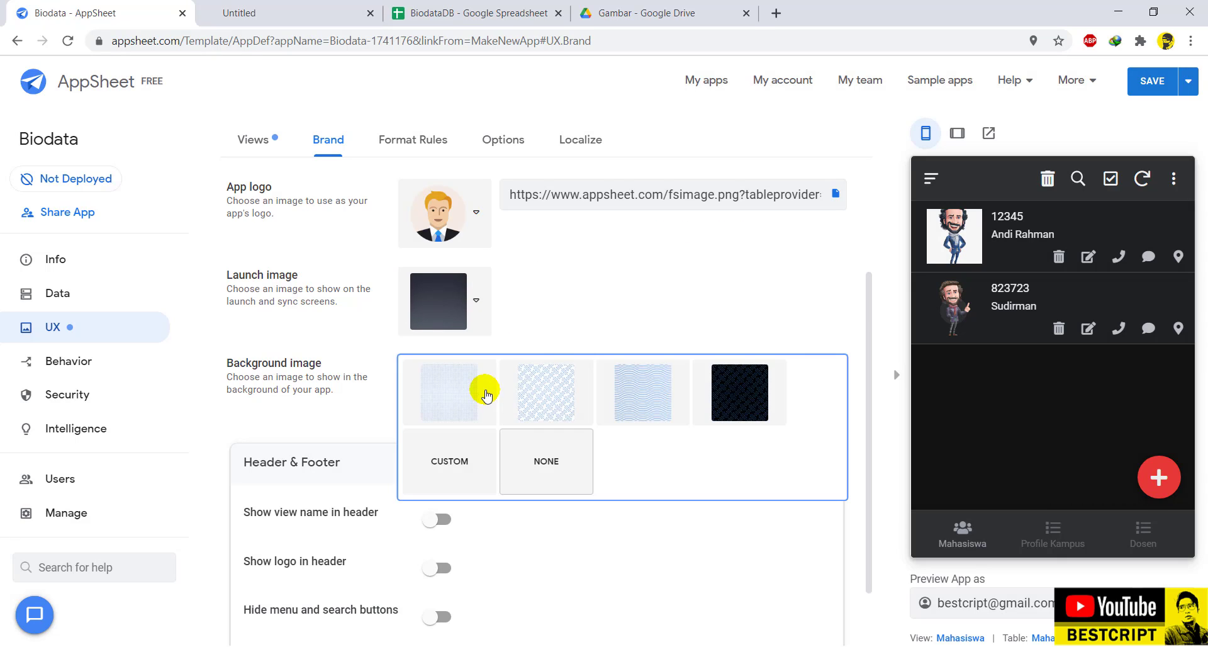
{"action": "left_click", "coordinate": [749, 398]}
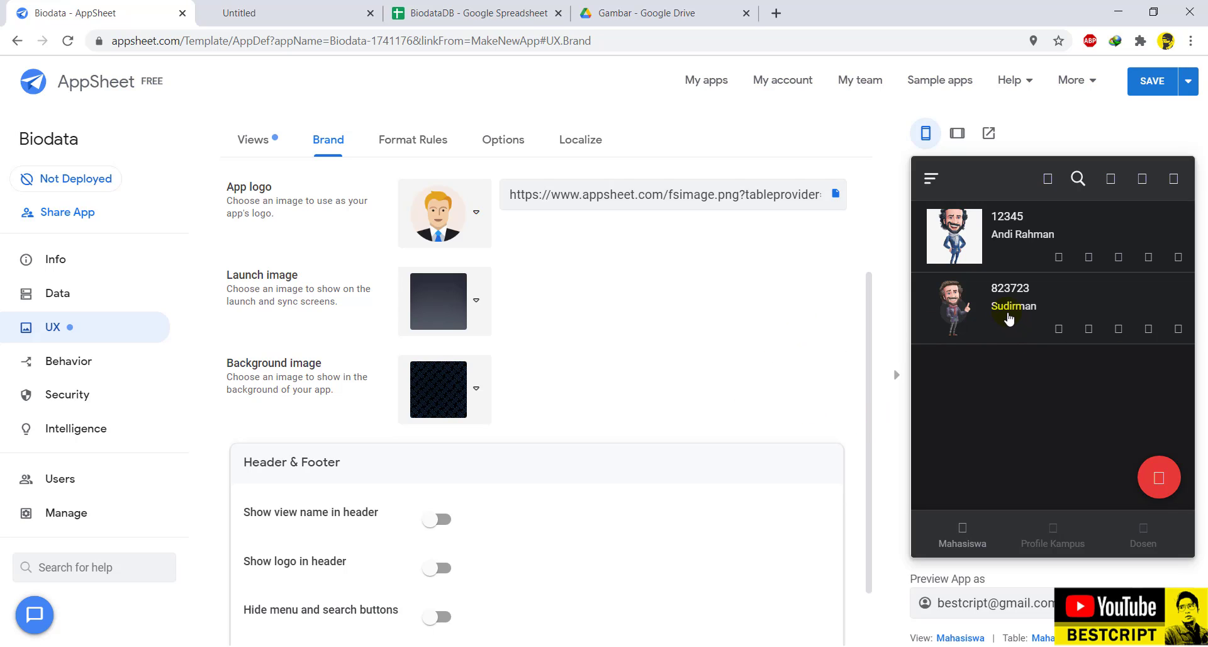
{"action": "left_click", "coordinate": [969, 229]}
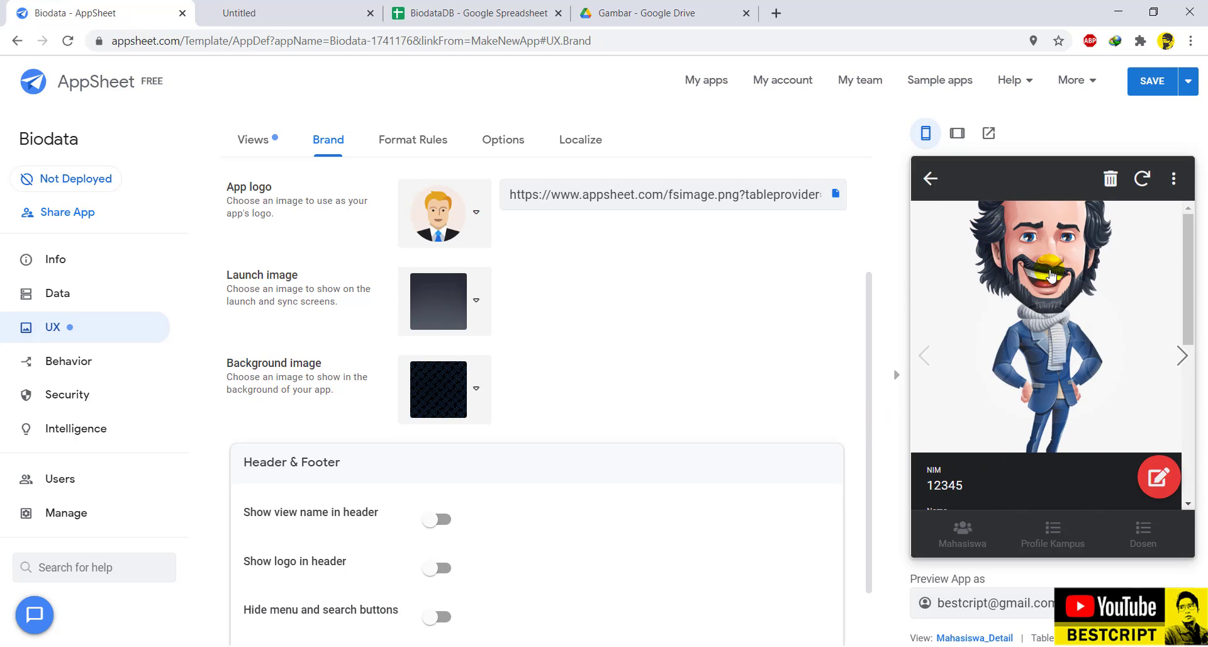
{"action": "scroll", "coordinate": [989, 449], "scroll_direction": "down", "scroll_amount": 5}
{"action": "scroll", "coordinate": [989, 449], "scroll_direction": "up", "scroll_amount": 5}
{"action": "scroll", "coordinate": [418, 343], "scroll_direction": "up", "scroll_amount": 2}
Enable showing the view name and the logo in the header, and try out hiding the menu and search buttons.
{"action": "scroll", "coordinate": [390, 269], "scroll_direction": "down", "scroll_amount": 4}
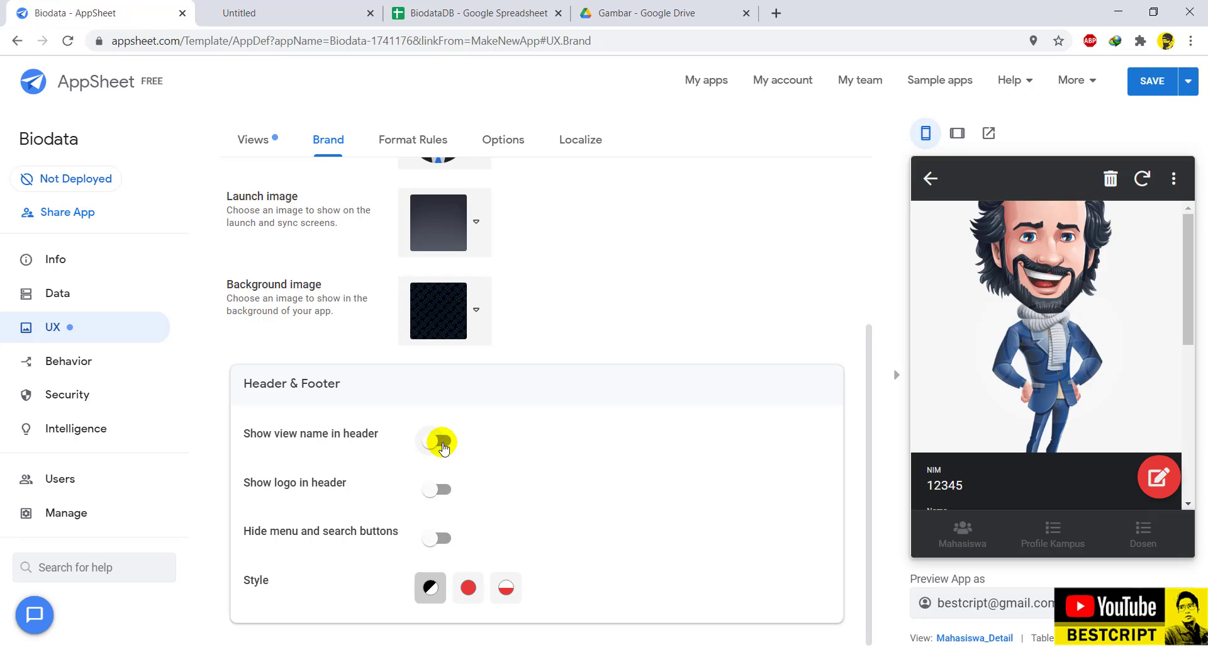
{"action": "left_click", "coordinate": [438, 446]}
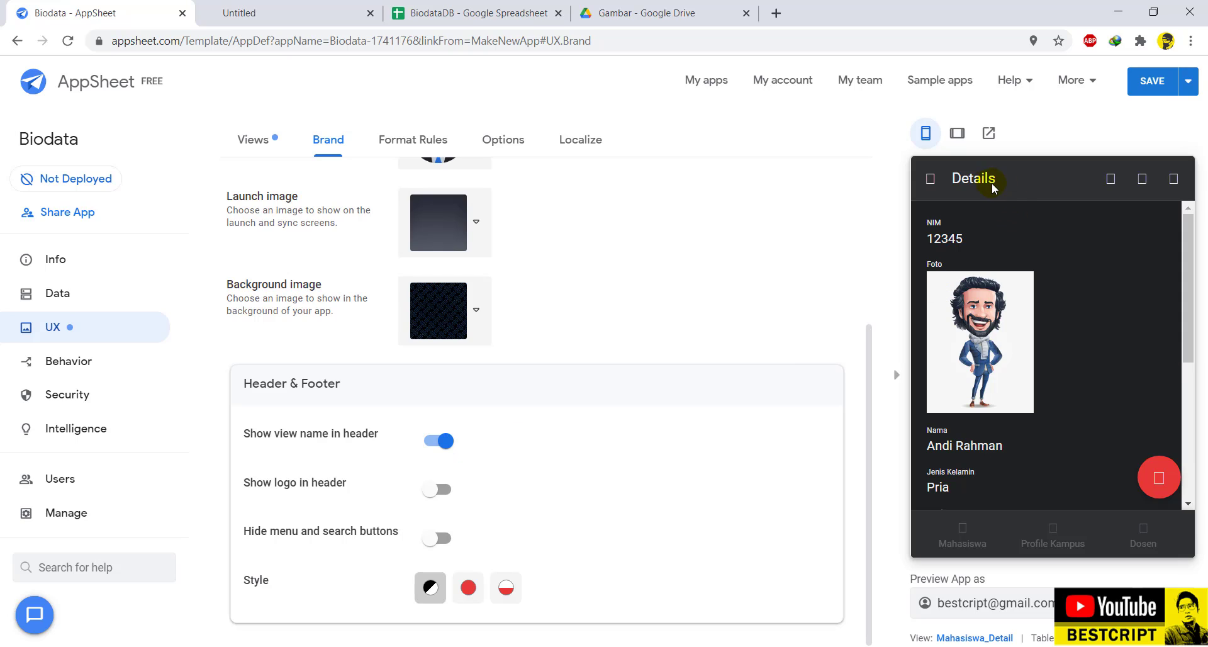
{"action": "left_click", "coordinate": [446, 441]}
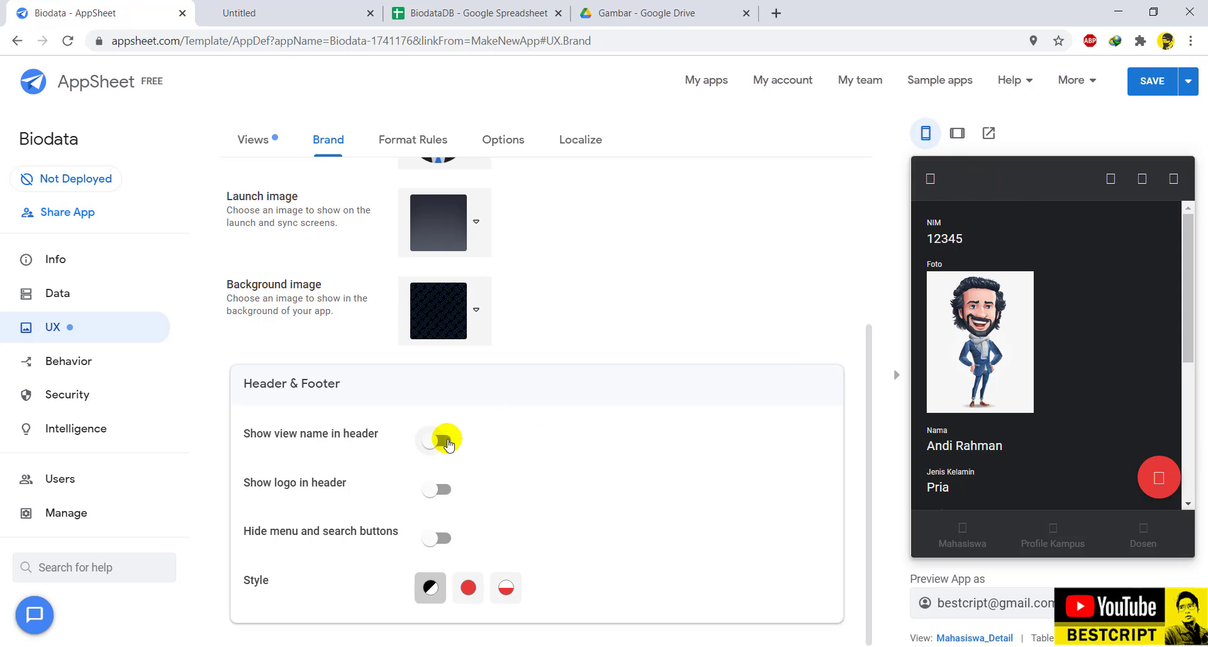
{"action": "left_click", "coordinate": [446, 441]}
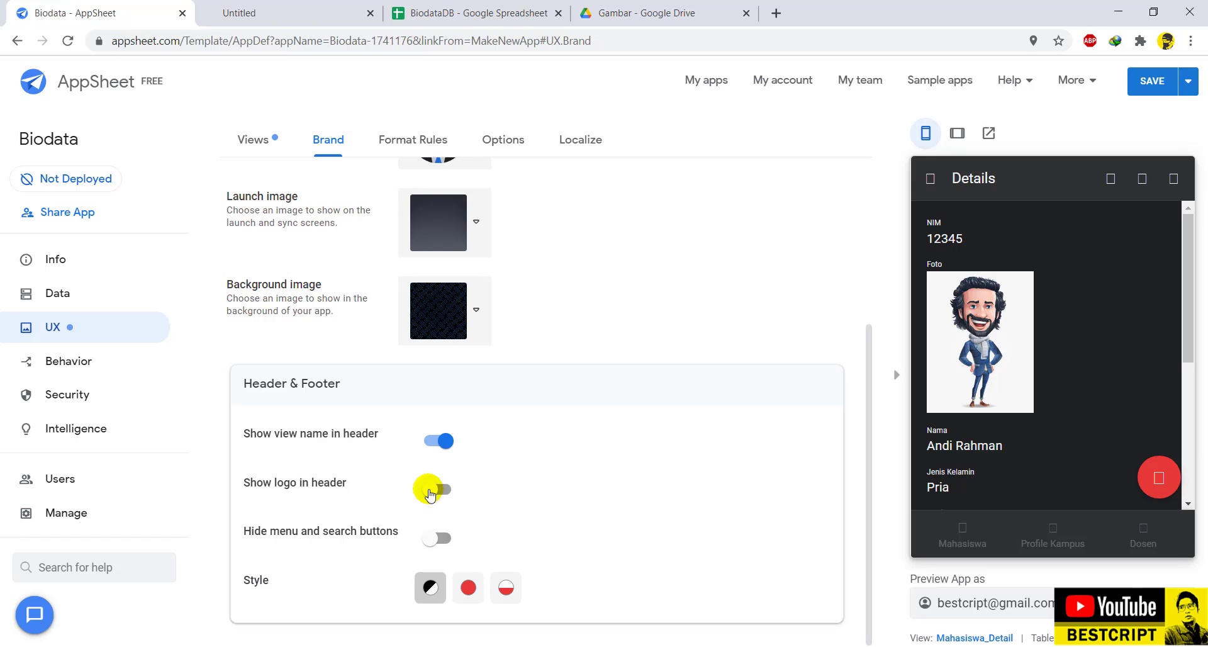
{"action": "left_click", "coordinate": [431, 492]}
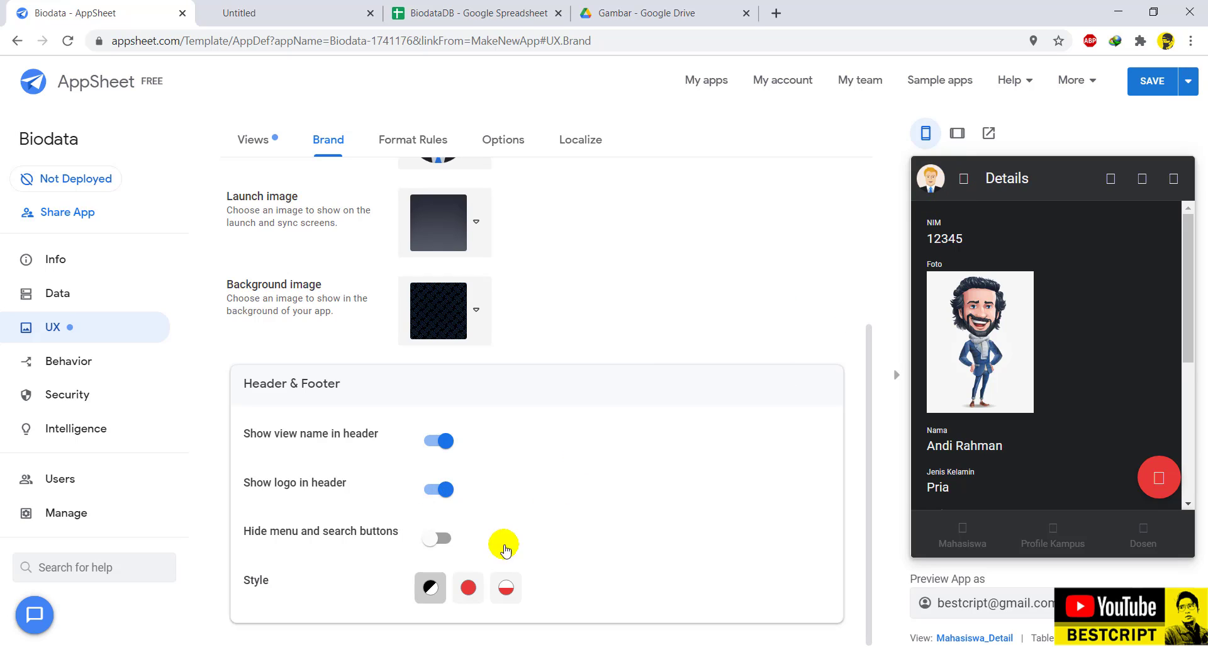
{"action": "left_click", "coordinate": [440, 539]}
{"action": "left_click", "coordinate": [441, 539]}
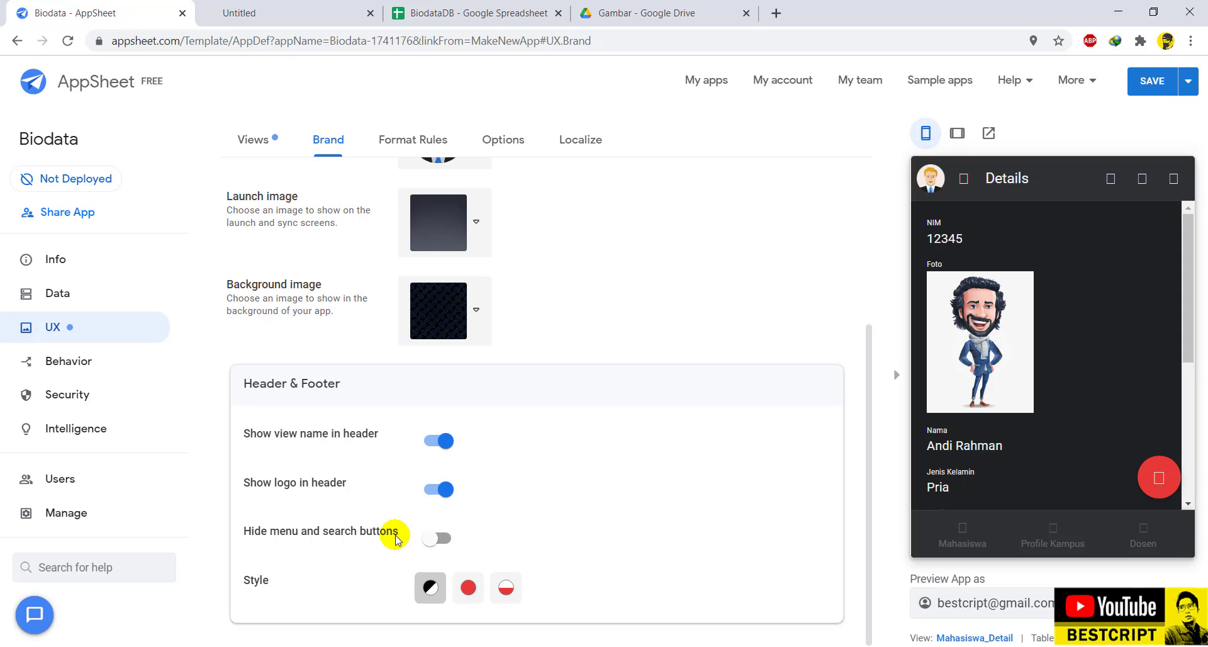
Compare the header and footer styles, settle on Colored, and go to the next Mahasiswa record in the preview.
{"action": "left_click", "coordinate": [468, 587]}
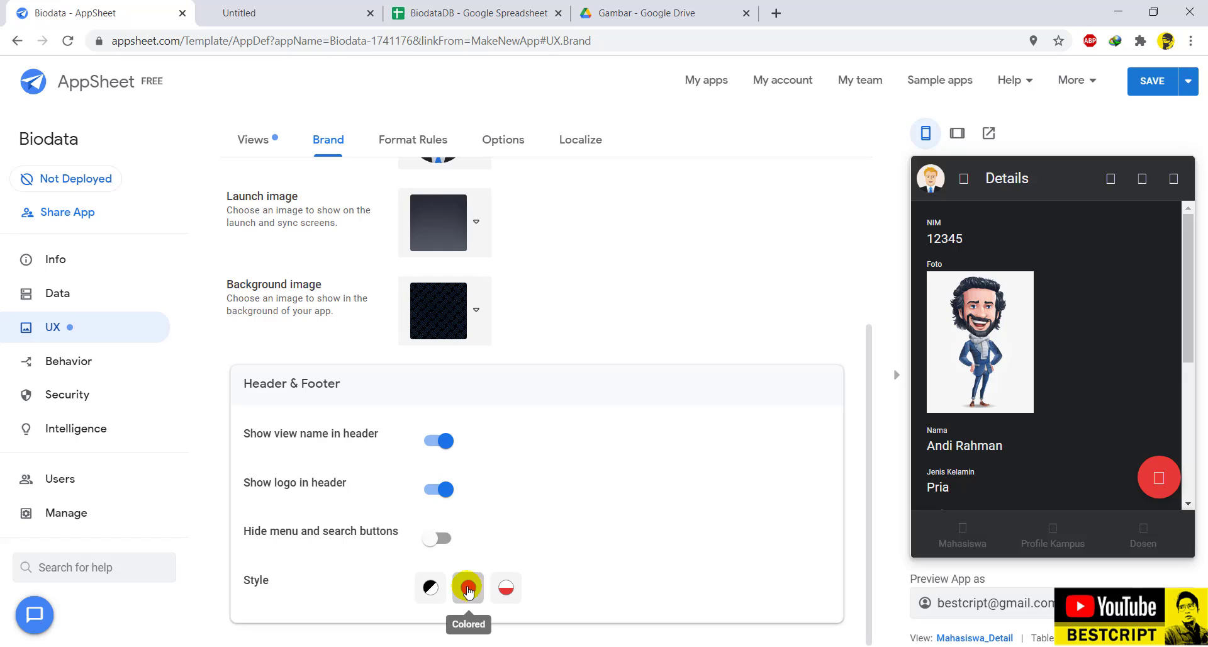
{"action": "left_click", "coordinate": [509, 587]}
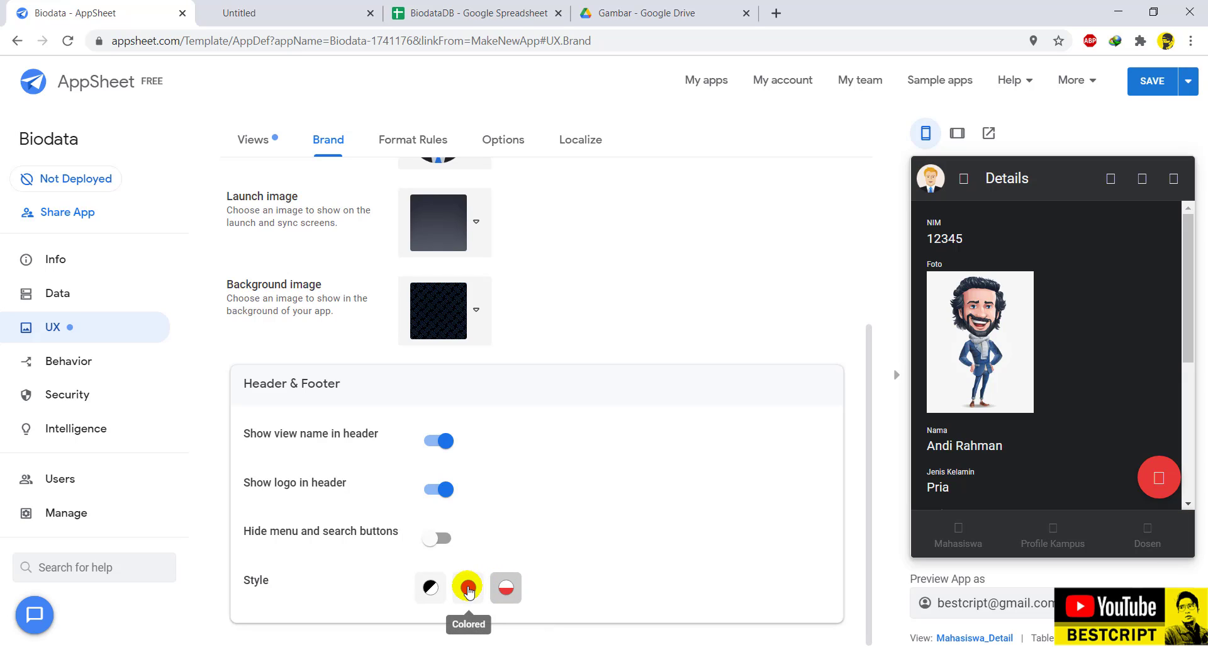
{"action": "left_click", "coordinate": [468, 587]}
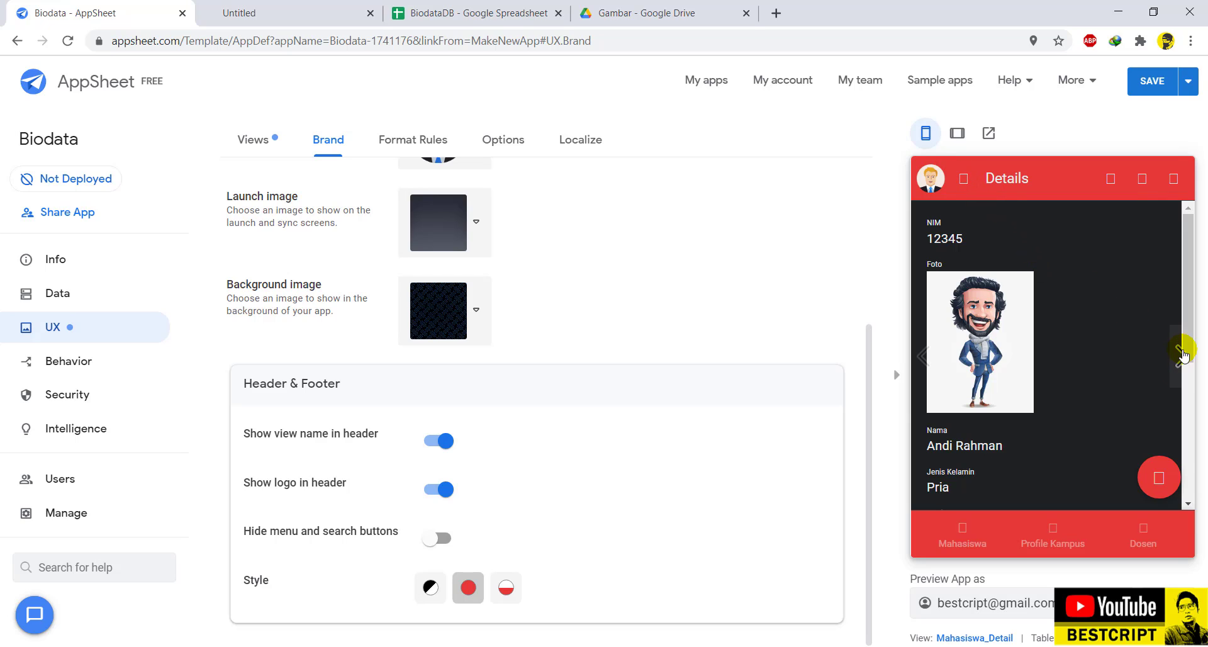
{"action": "left_click", "coordinate": [1181, 356]}
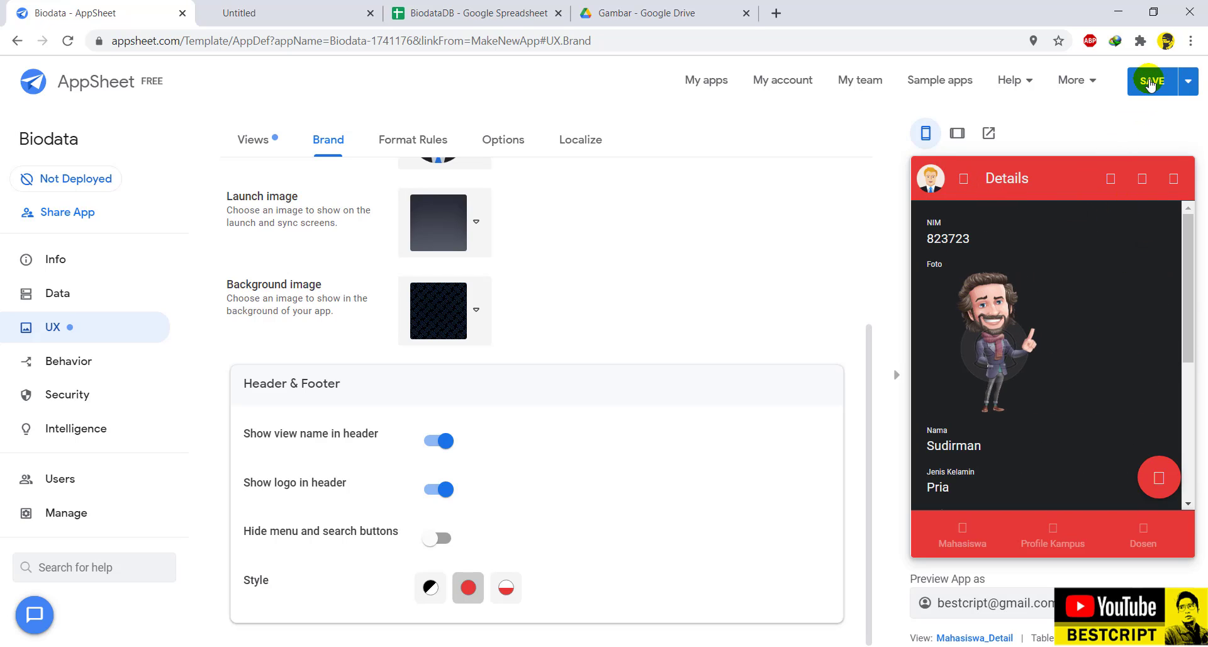
Look over the format rules page and the app-wide UX options down to the Forms settings.
{"action": "left_click", "coordinate": [413, 141]}
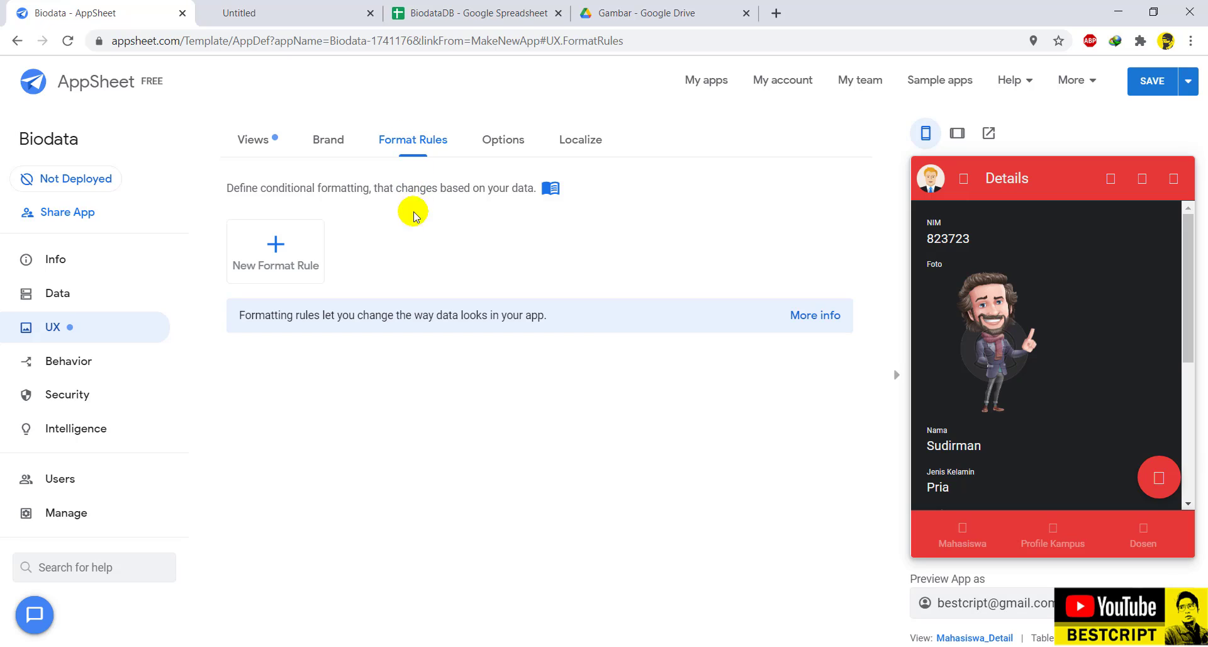
{"action": "left_click", "coordinate": [507, 139]}
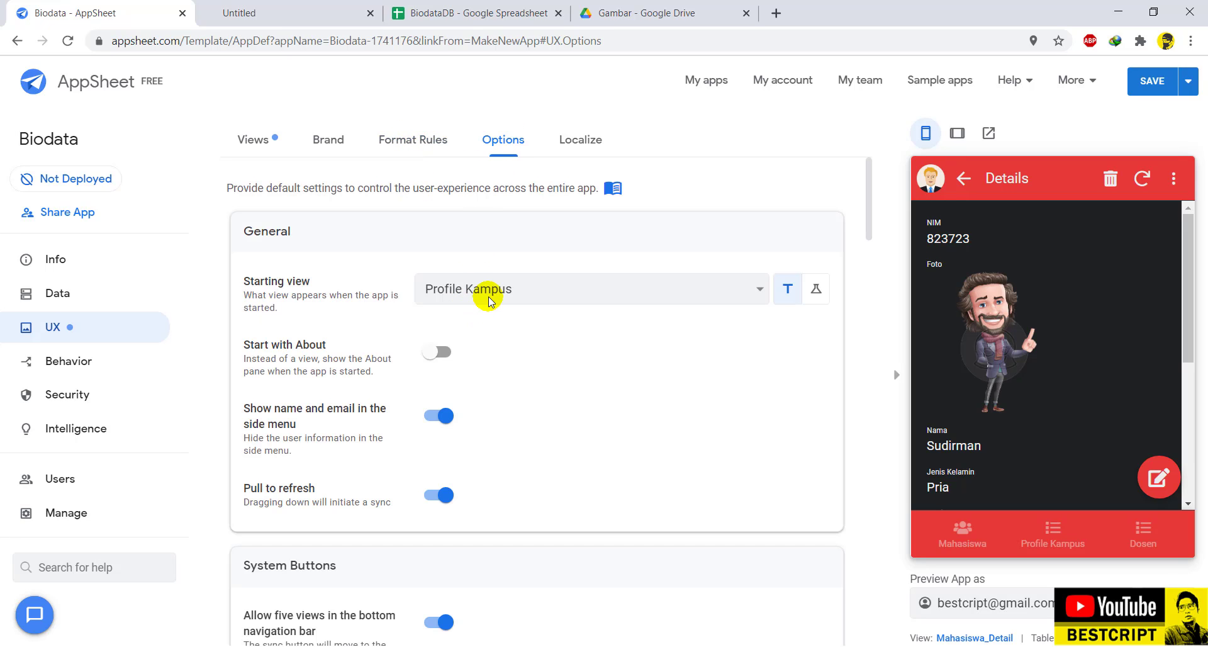
{"action": "scroll", "coordinate": [488, 301], "scroll_direction": "down", "scroll_amount": 1}
{"action": "scroll", "coordinate": [489, 302], "scroll_direction": "down", "scroll_amount": 9}
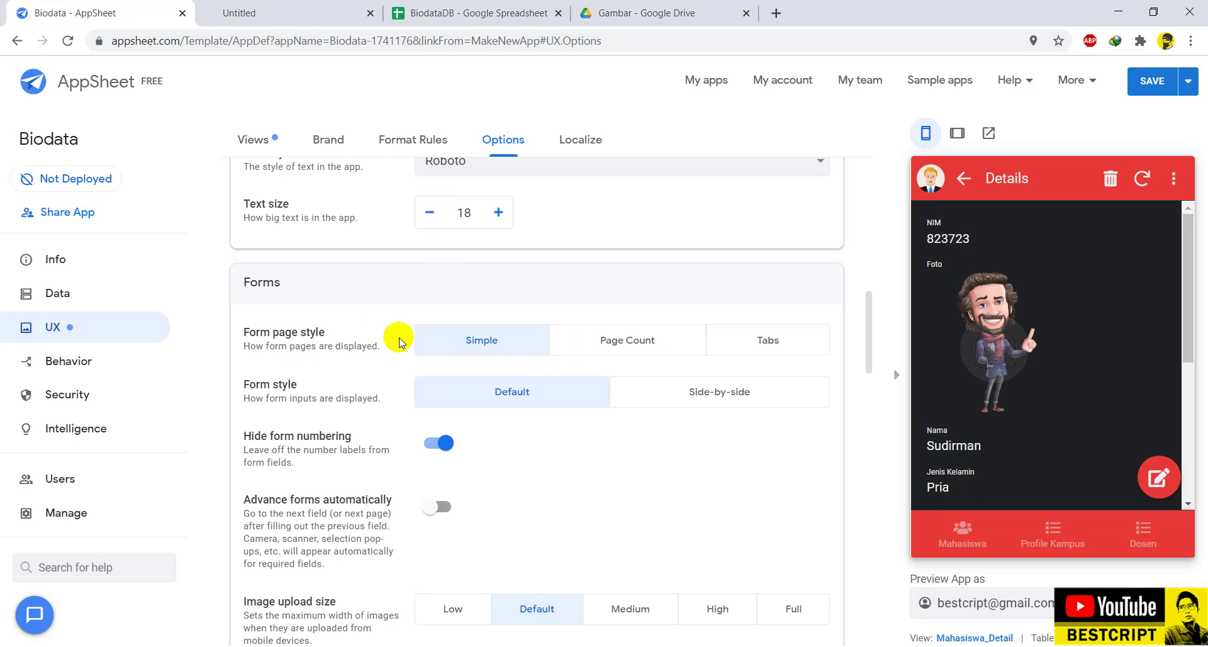
Try the Page Count form page style and the Side-by-side form style, restoring Simple and Default, with the Mahasiswa list open in the preview.
{"action": "left_click", "coordinate": [648, 350]}
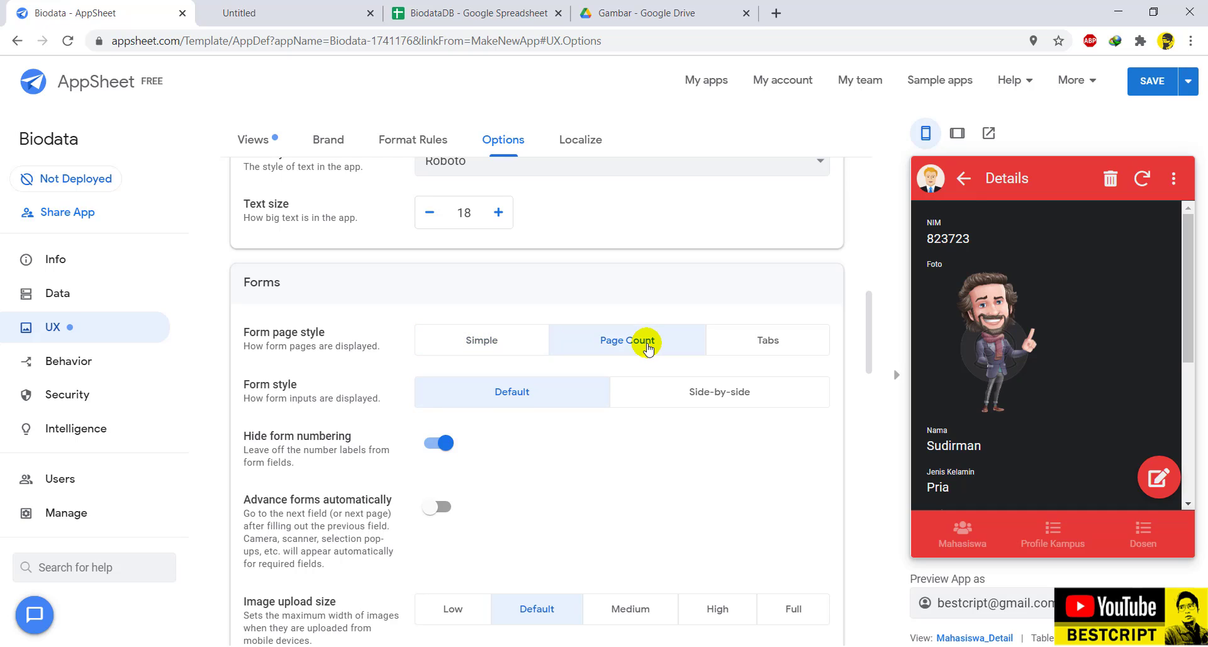
{"action": "left_click", "coordinate": [497, 348]}
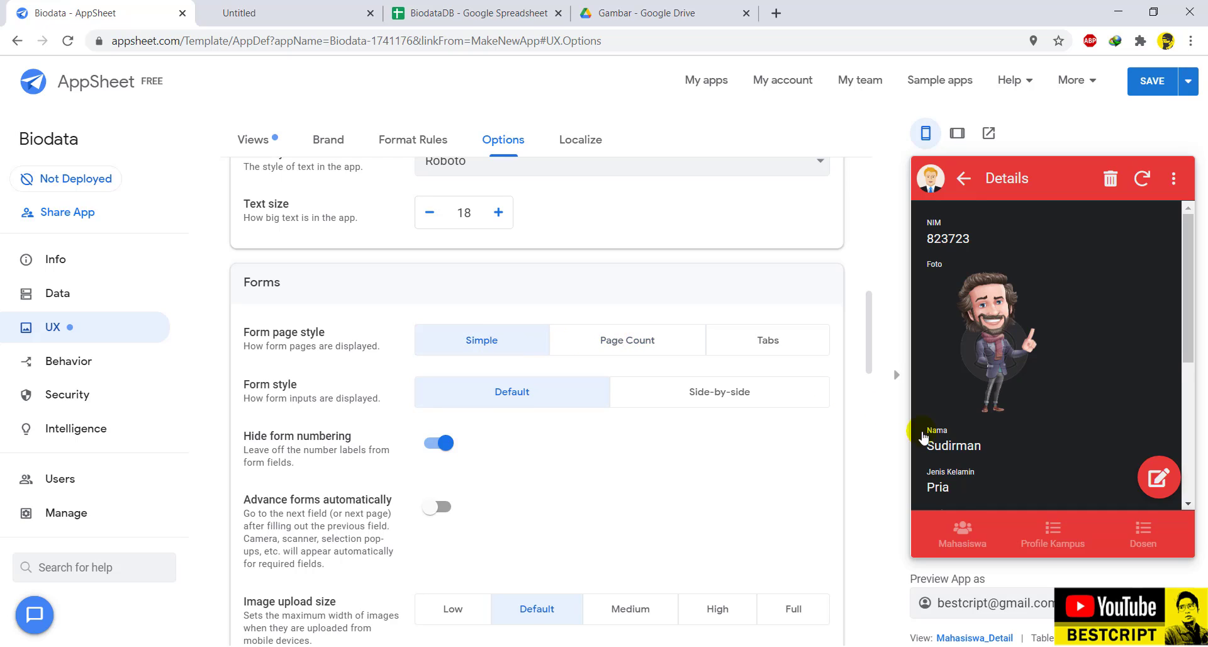
{"action": "left_click", "coordinate": [976, 520]}
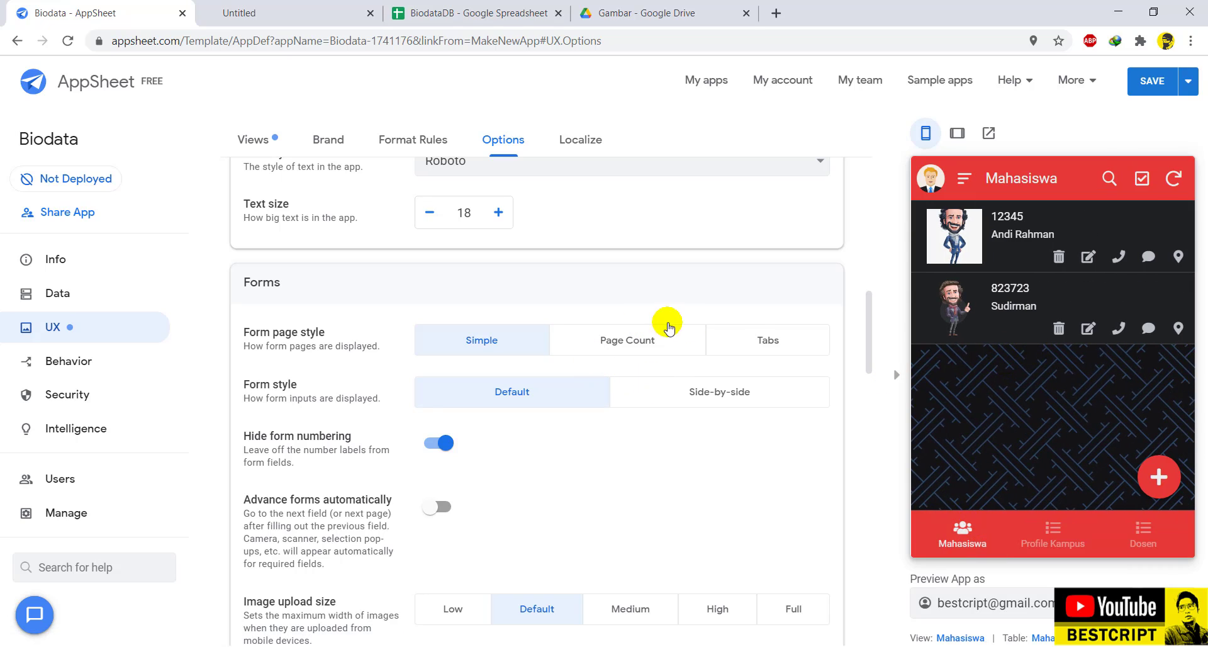
{"action": "left_click", "coordinate": [665, 392]}
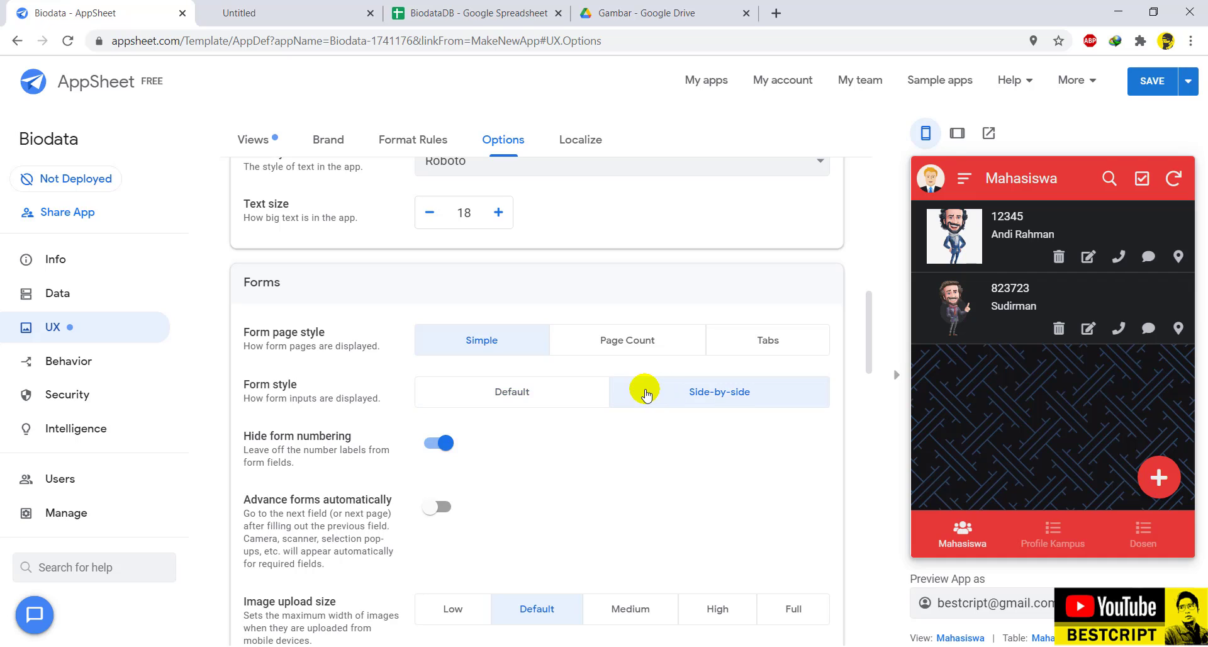
{"action": "left_click", "coordinate": [555, 393]}
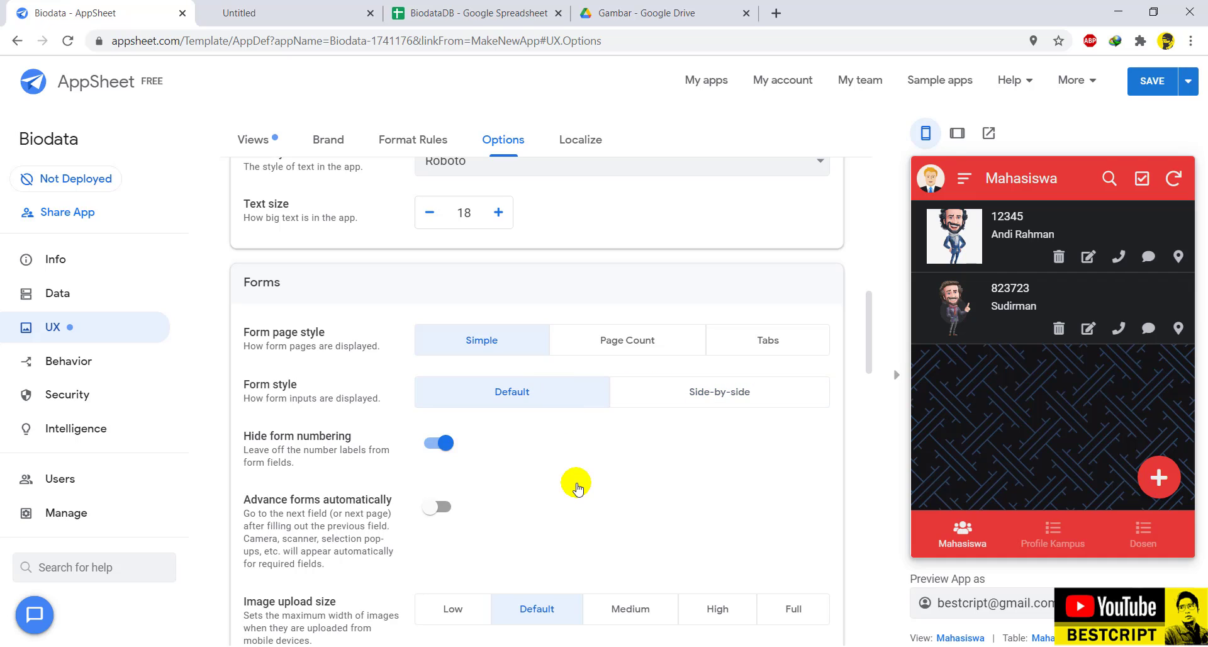
Try out keeping the original column order and right-aligning numeric columns for table views, switching each option back off.
{"action": "scroll", "coordinate": [575, 482], "scroll_direction": "down", "scroll_amount": 6}
{"action": "scroll", "coordinate": [578, 487], "scroll_direction": "down", "scroll_amount": 5}
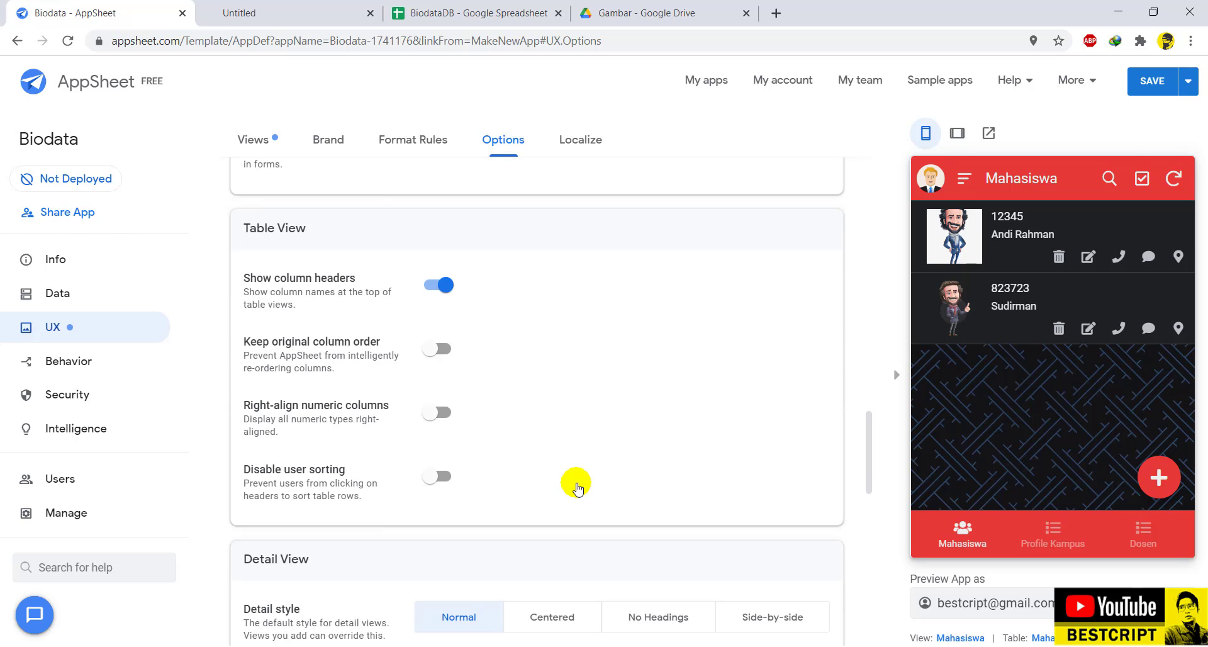
{"action": "left_click", "coordinate": [438, 350]}
{"action": "left_click", "coordinate": [438, 350]}
{"action": "left_click", "coordinate": [434, 428]}
{"action": "left_click", "coordinate": [433, 428]}
Review the remaining view options and the Localize system text, and return to the Brand settings.
{"action": "scroll", "coordinate": [433, 430], "scroll_direction": "down", "scroll_amount": 6}
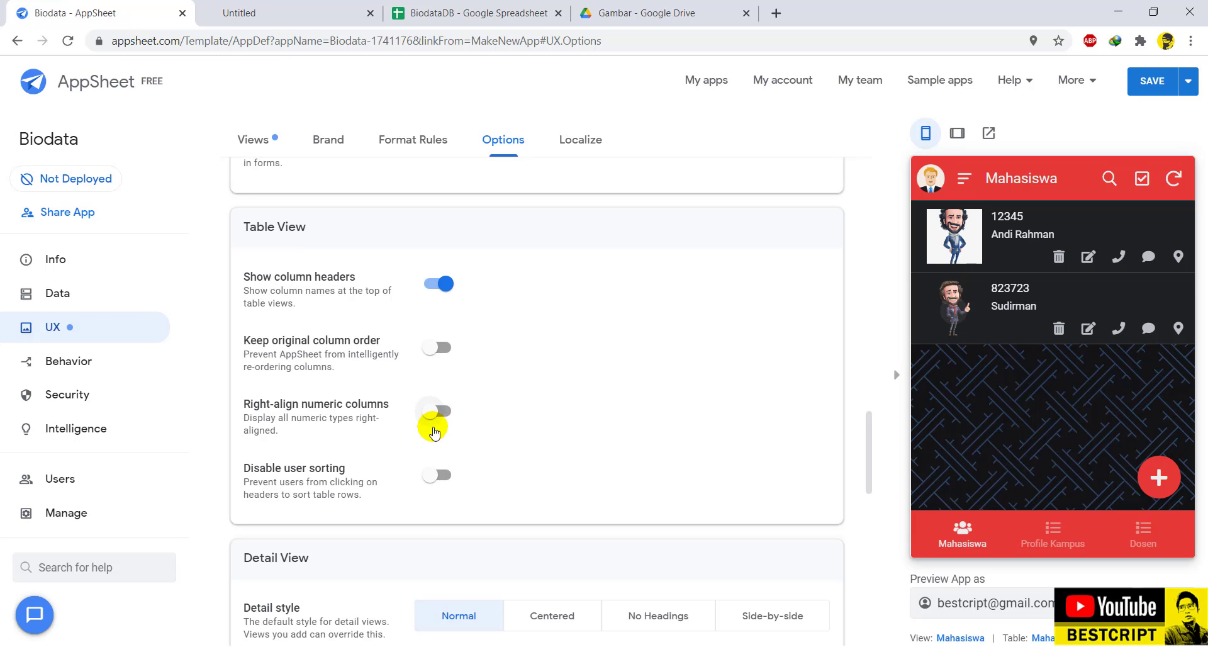
{"action": "scroll", "coordinate": [415, 394], "scroll_direction": "down", "scroll_amount": 8}
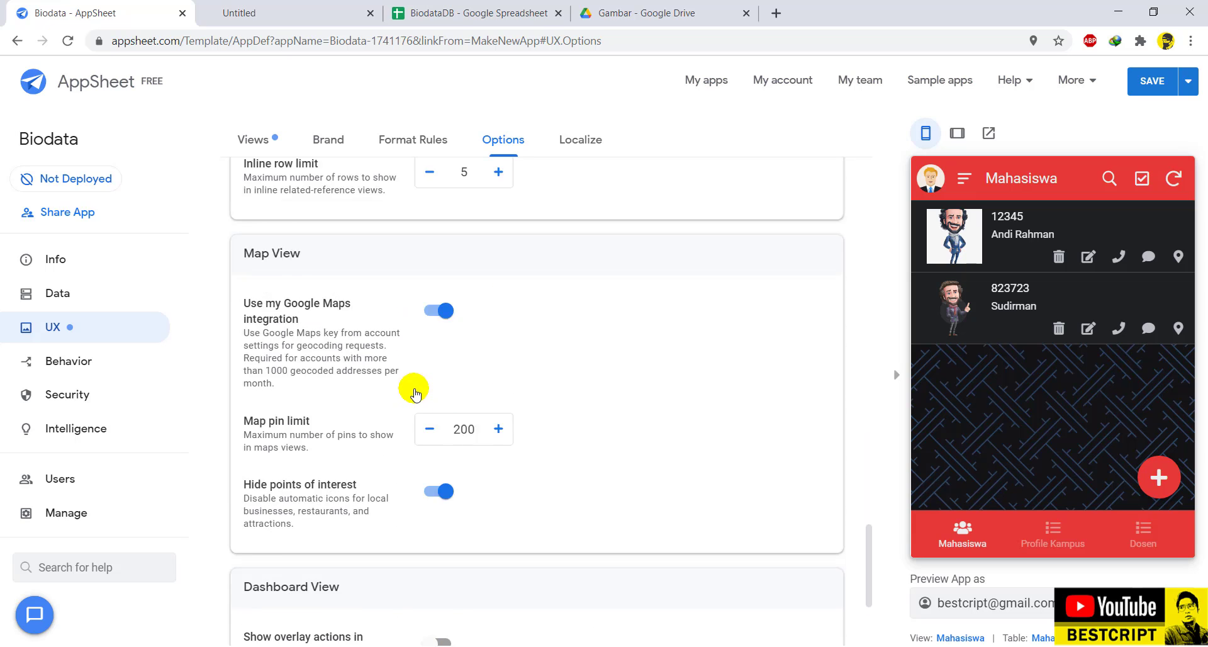
{"action": "scroll", "coordinate": [415, 394], "scroll_direction": "up", "scroll_amount": 7}
{"action": "scroll", "coordinate": [413, 390], "scroll_direction": "up", "scroll_amount": 5}
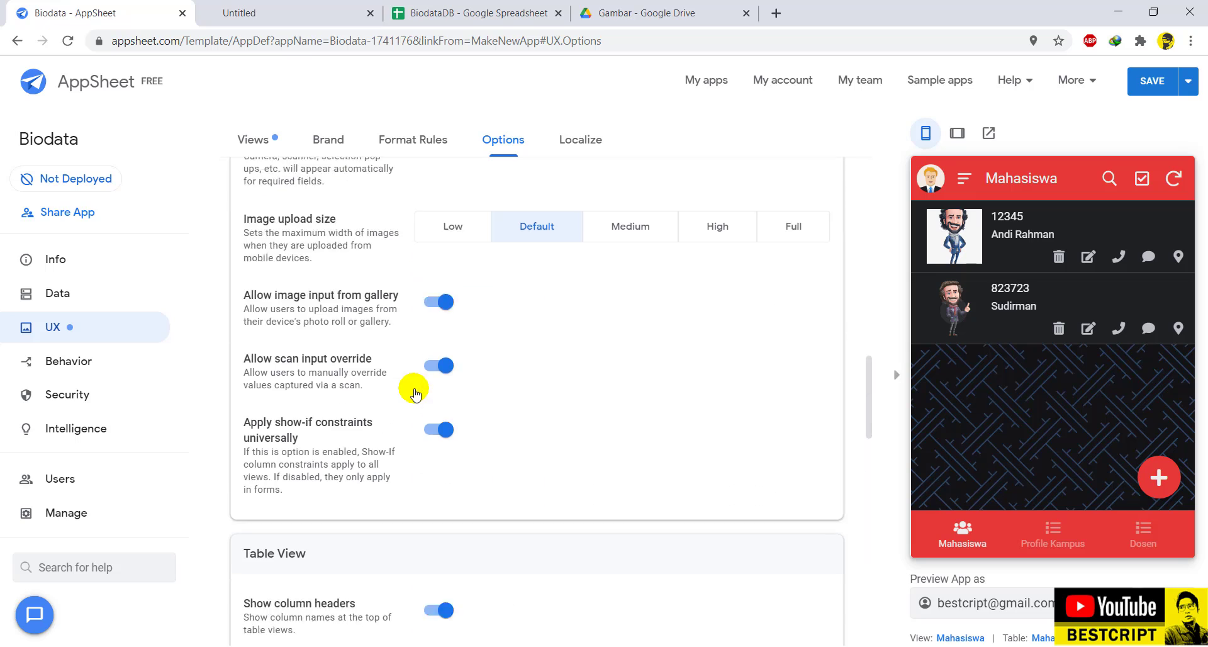
{"action": "left_click", "coordinate": [580, 140]}
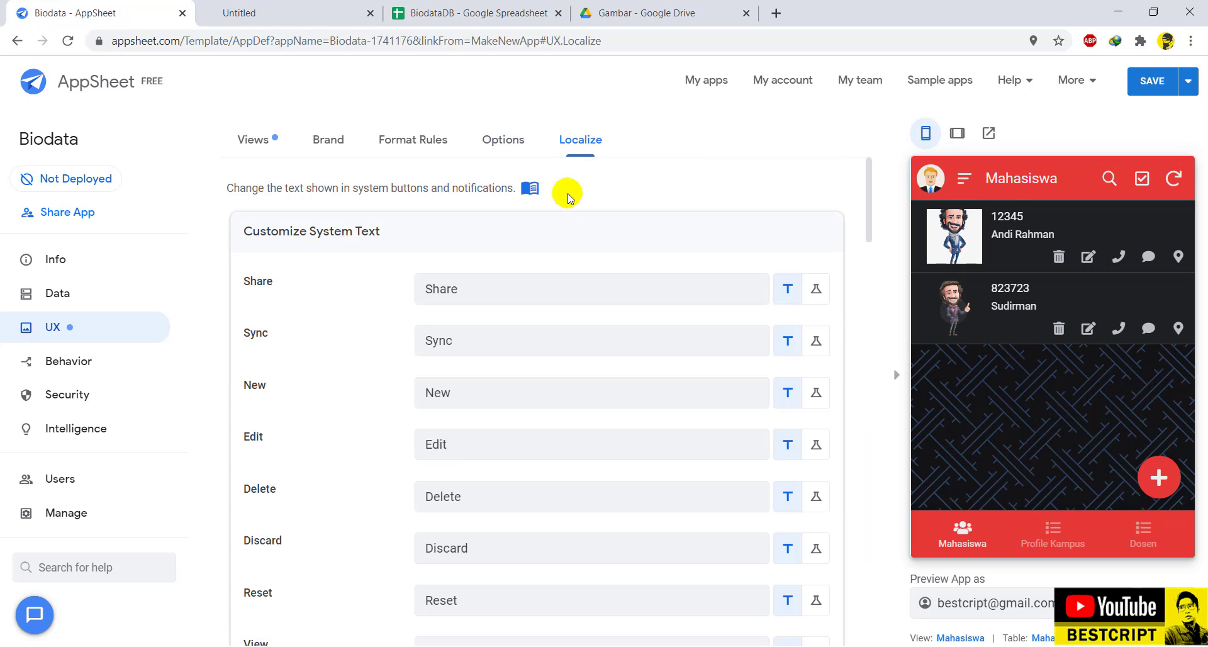
{"action": "left_click", "coordinate": [412, 139]}
{"action": "left_click", "coordinate": [329, 143]}
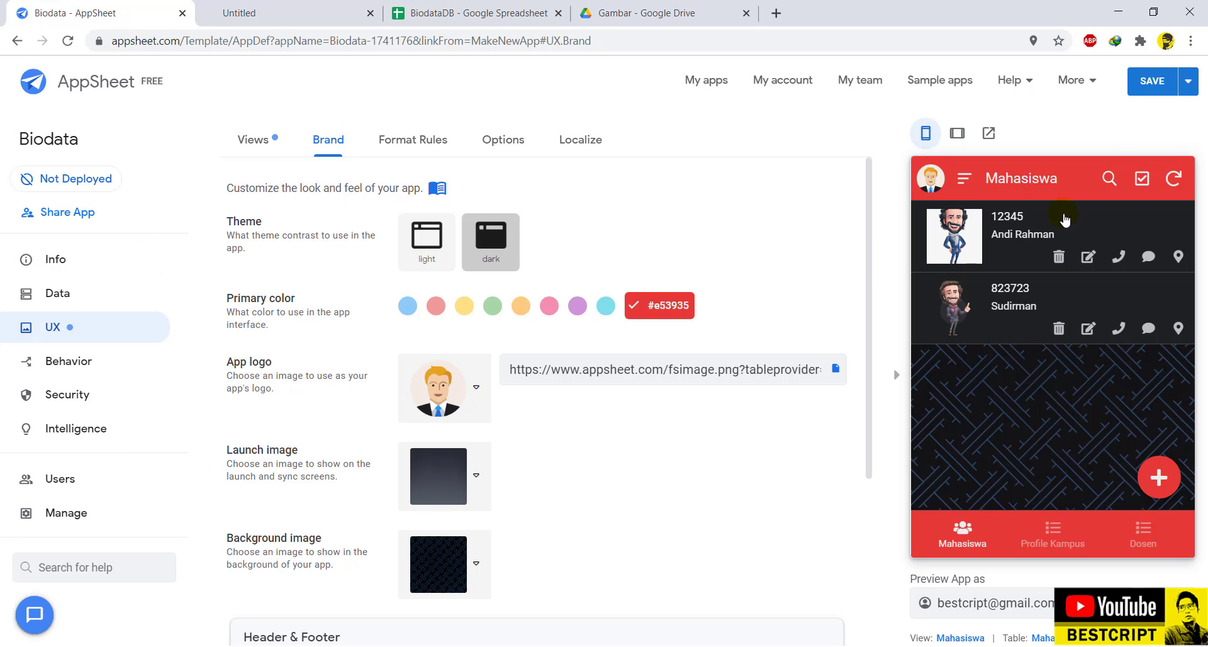
Check the preview's side menu and look through the Profile Kampus, Dosen and Mahasiswa views.
{"action": "left_click", "coordinate": [961, 183]}
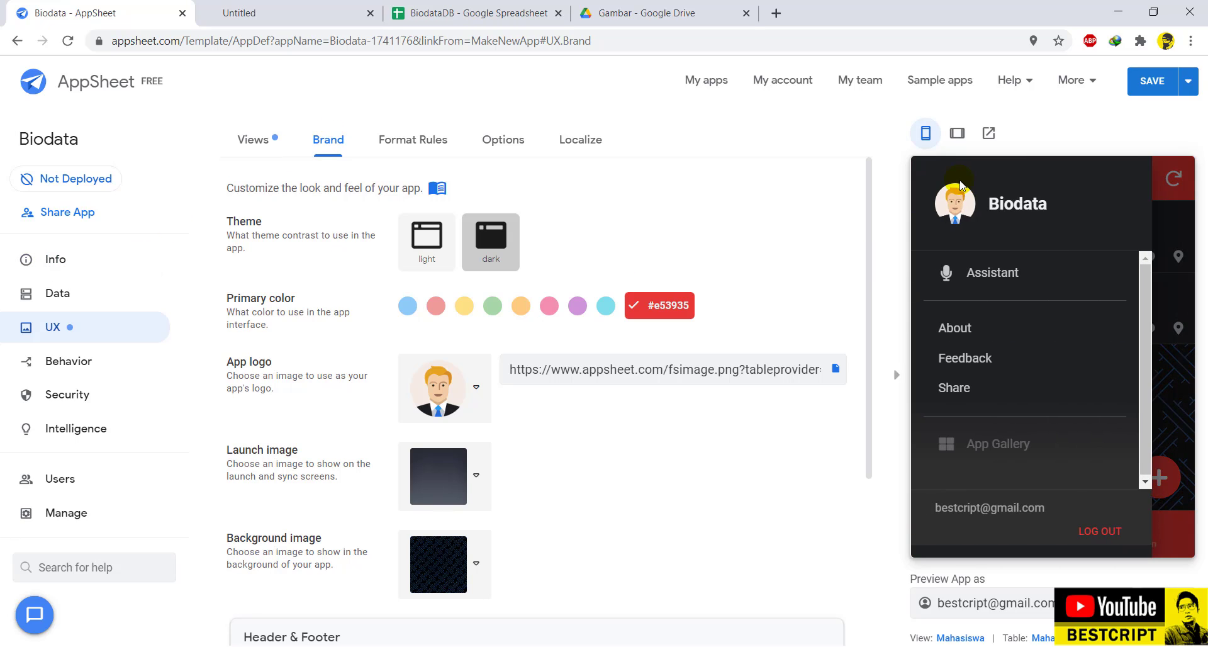
{"action": "left_click", "coordinate": [1159, 285]}
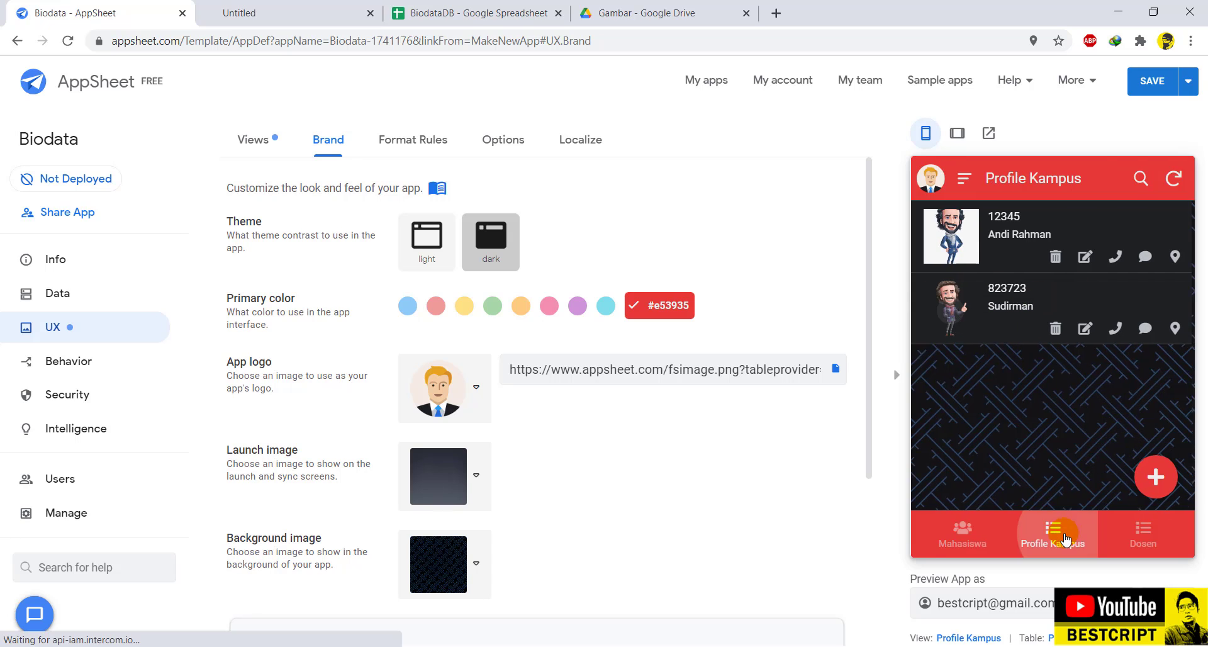
{"action": "left_click", "coordinate": [1142, 531]}
{"action": "left_click", "coordinate": [1010, 536]}
{"action": "left_click", "coordinate": [963, 535]}
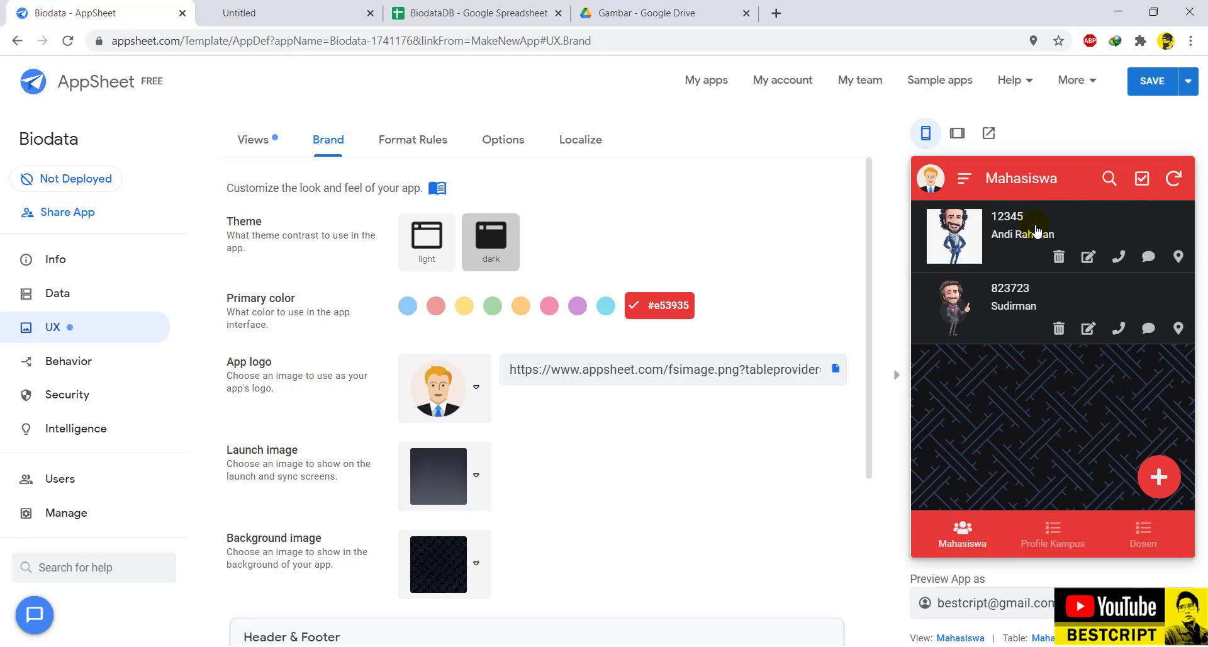
Inspect the first Mahasiswa record's details down to its location map in the preview and return to the list.
{"action": "left_click", "coordinate": [1037, 231]}
{"action": "scroll", "coordinate": [1031, 402], "scroll_direction": "down", "scroll_amount": 3}
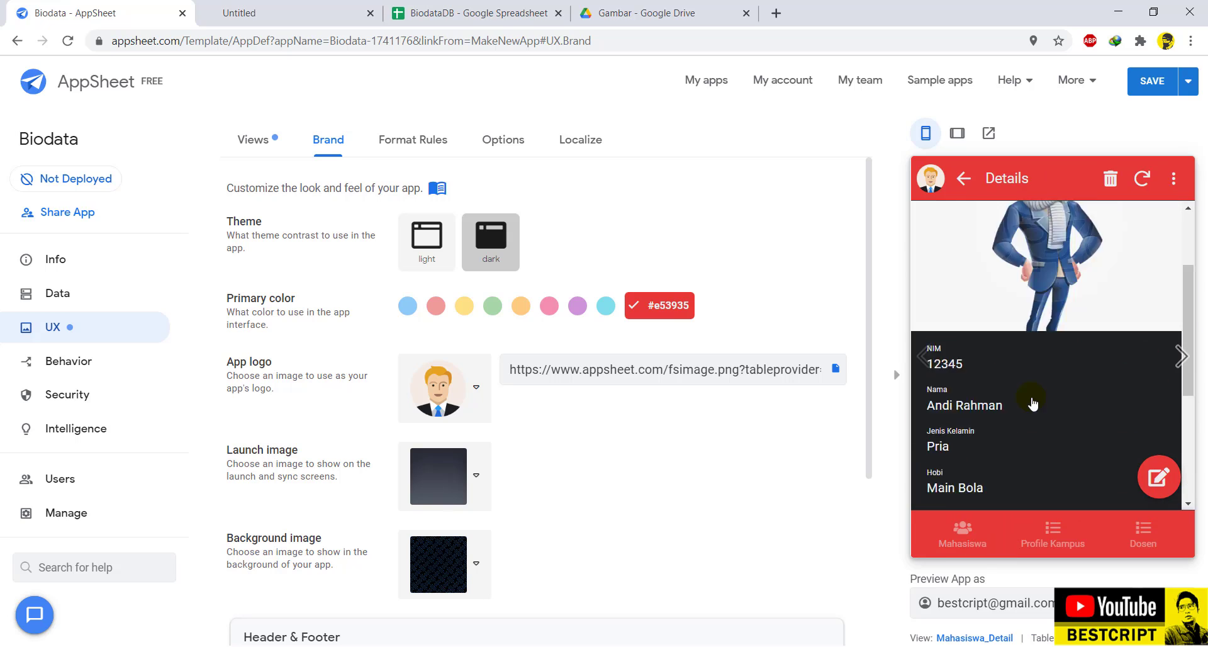
{"action": "scroll", "coordinate": [1033, 402], "scroll_direction": "up", "scroll_amount": 3}
{"action": "scroll", "coordinate": [1032, 402], "scroll_direction": "down", "scroll_amount": 5}
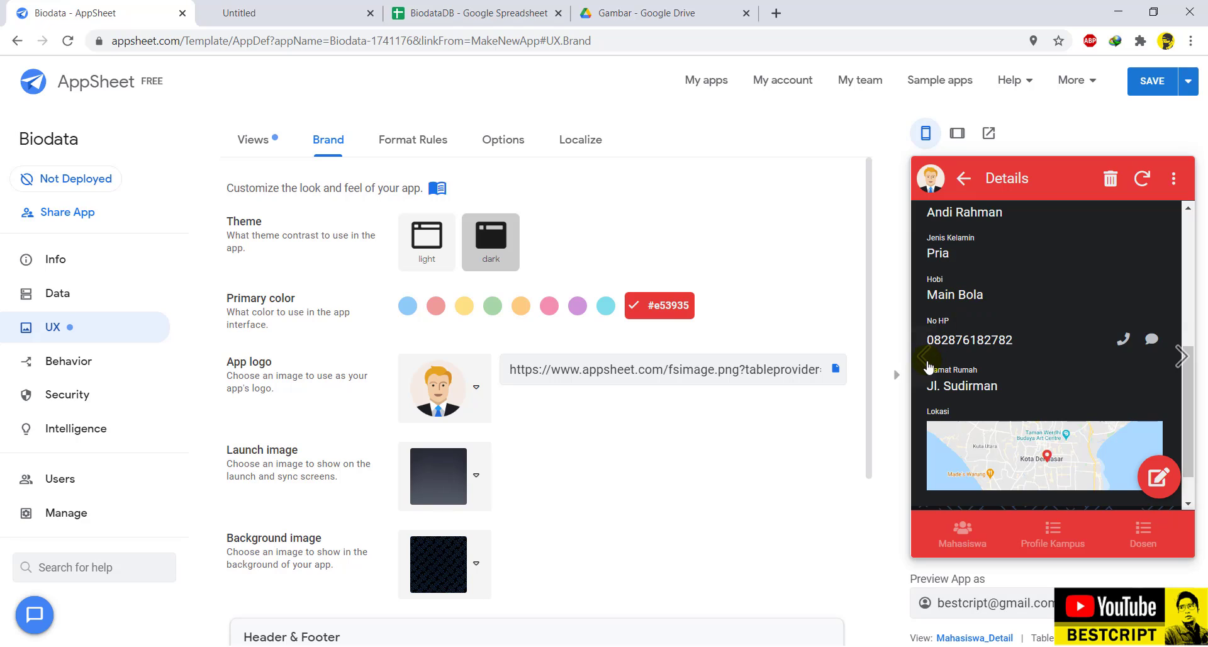
{"action": "left_click", "coordinate": [963, 179]}
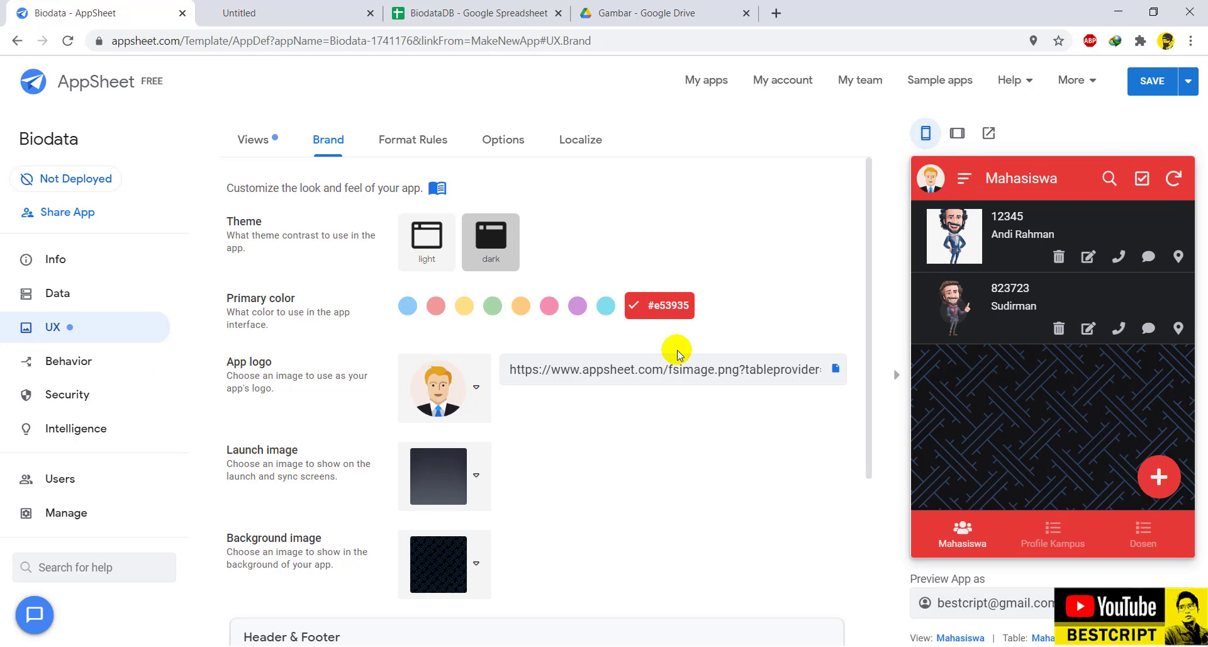
Change the app's primary color to the preset pink.
{"action": "left_click", "coordinate": [553, 308]}
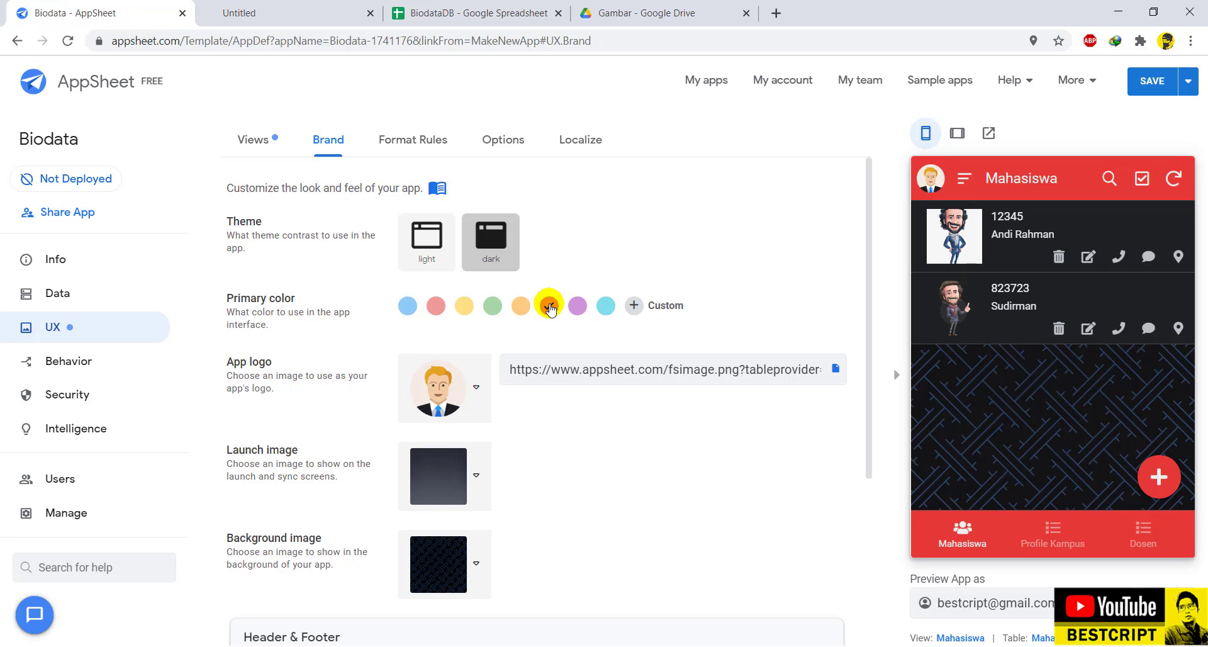